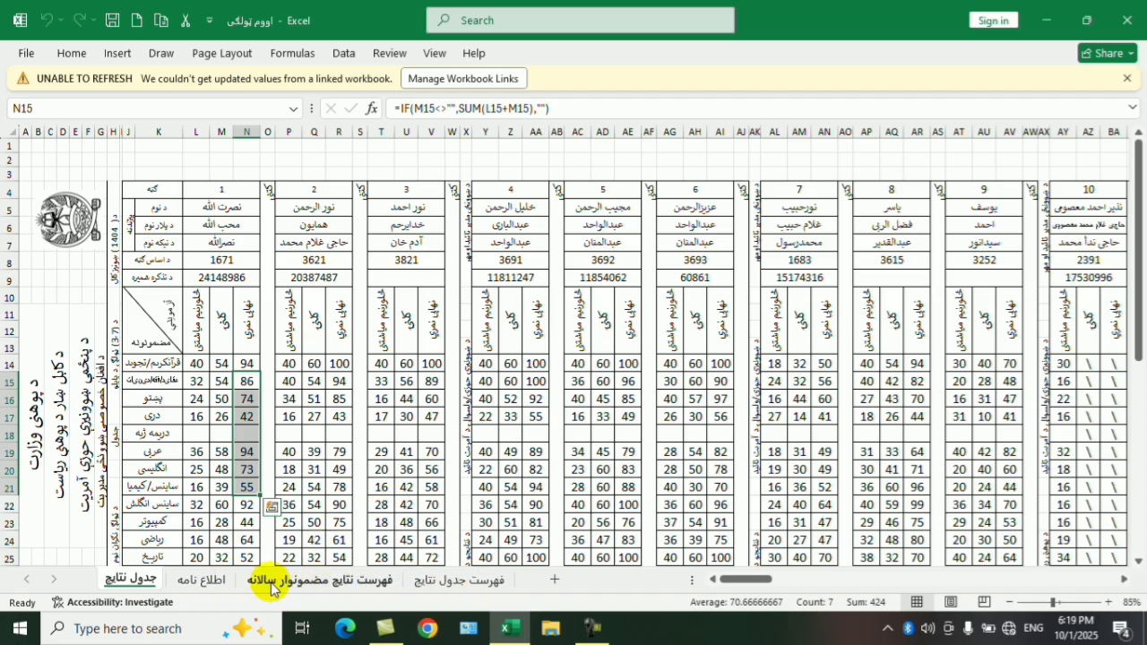
- Examine the student name formula in C8 of the اطلاع نامه sheet and return to the جدول نتایج sheet
click(215, 583)
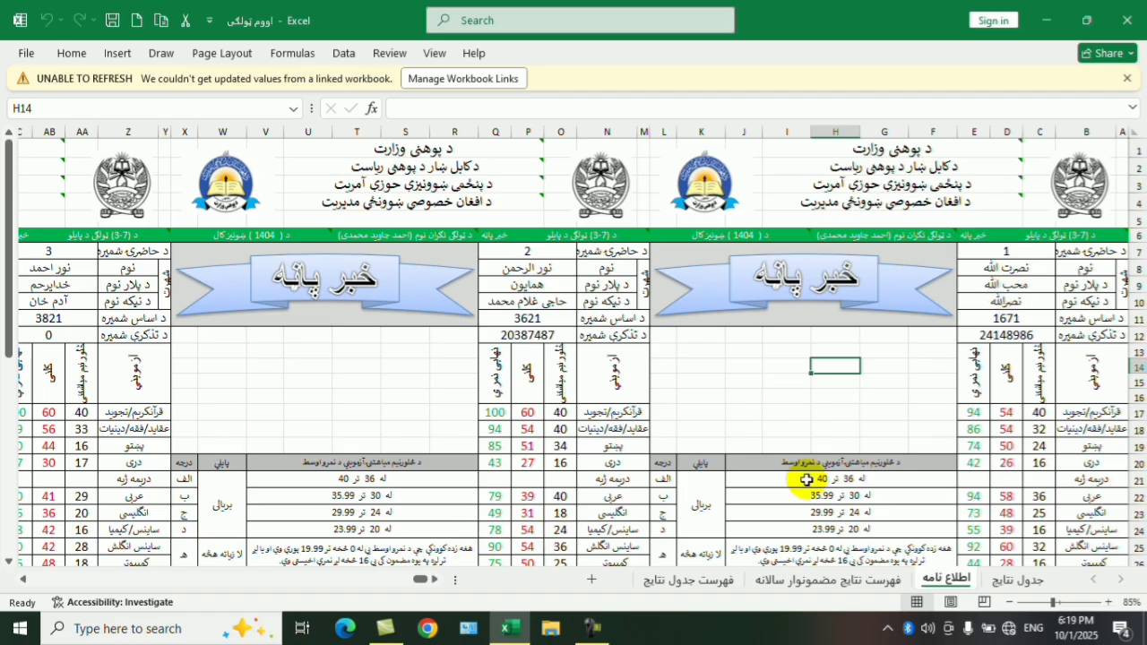
click(1016, 268)
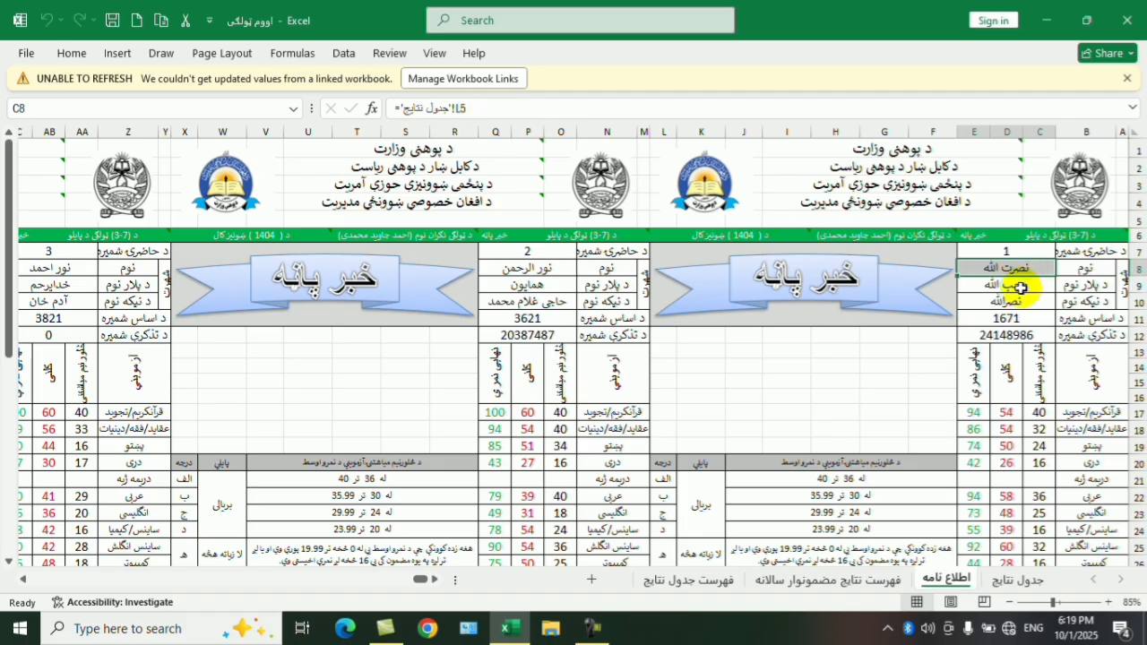
click(1017, 580)
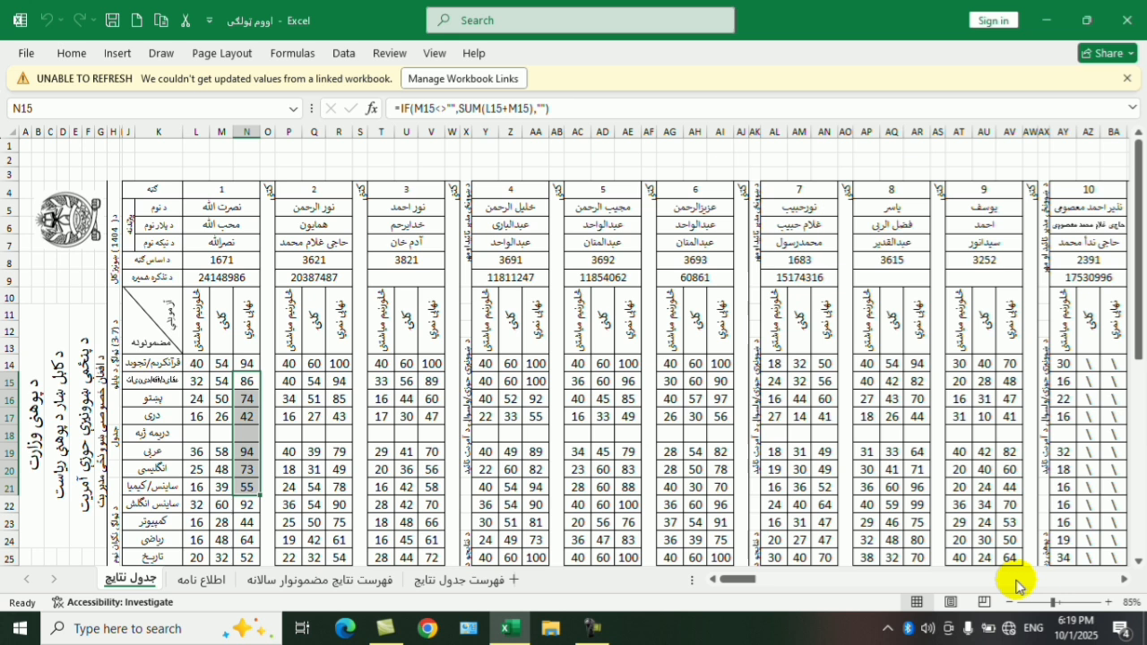
- Replace the first student's name in L5 and father's name in L6 of جدول نتایج, and check them on the اطلاع نامه sheet
click(245, 210)
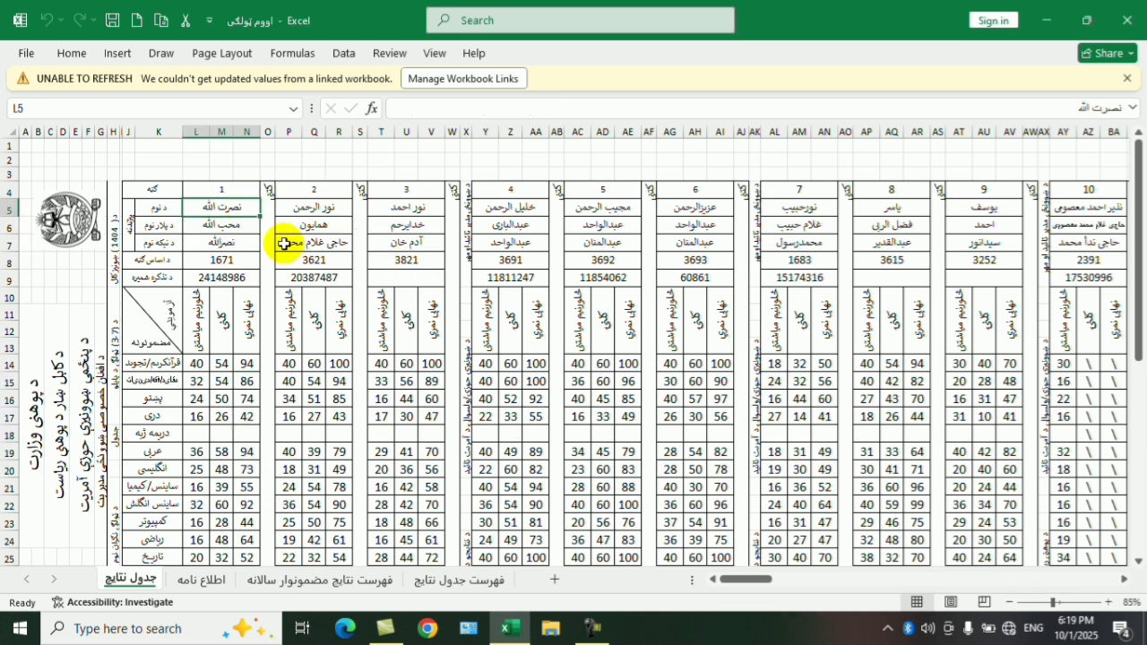
text(خان)
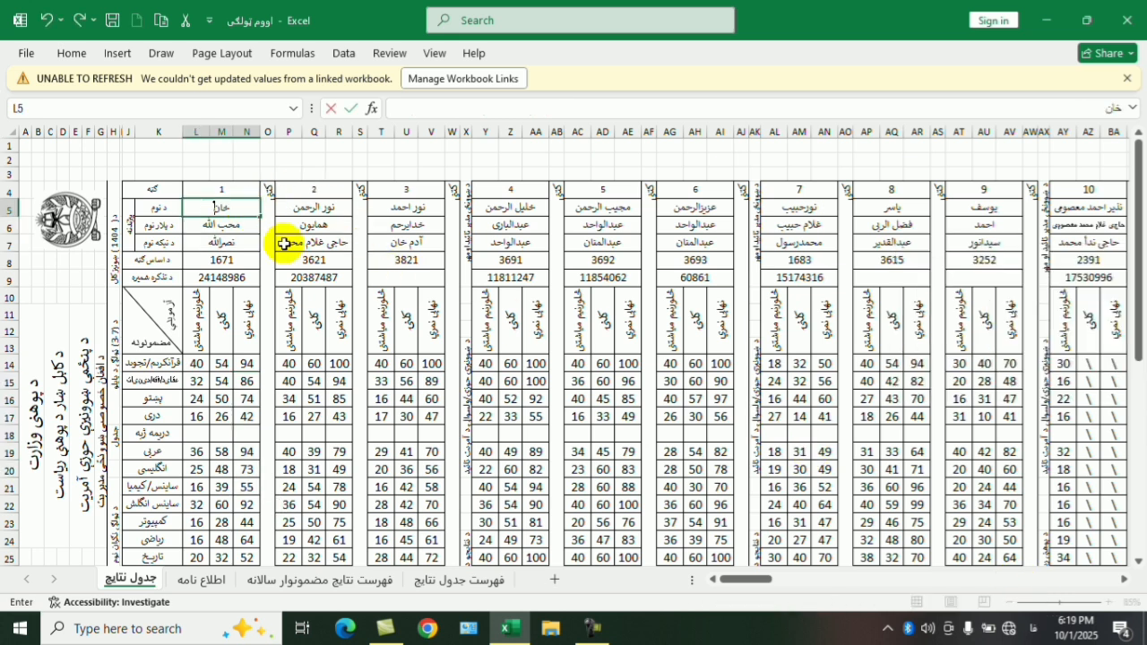
key(Return)
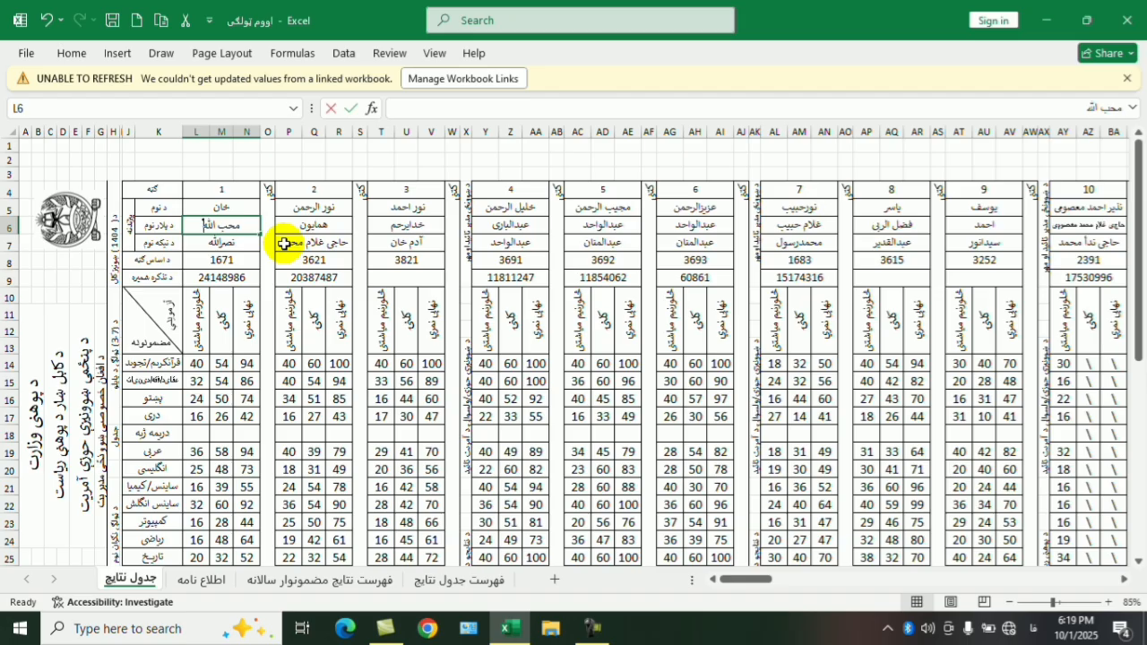
text(احمدخان)
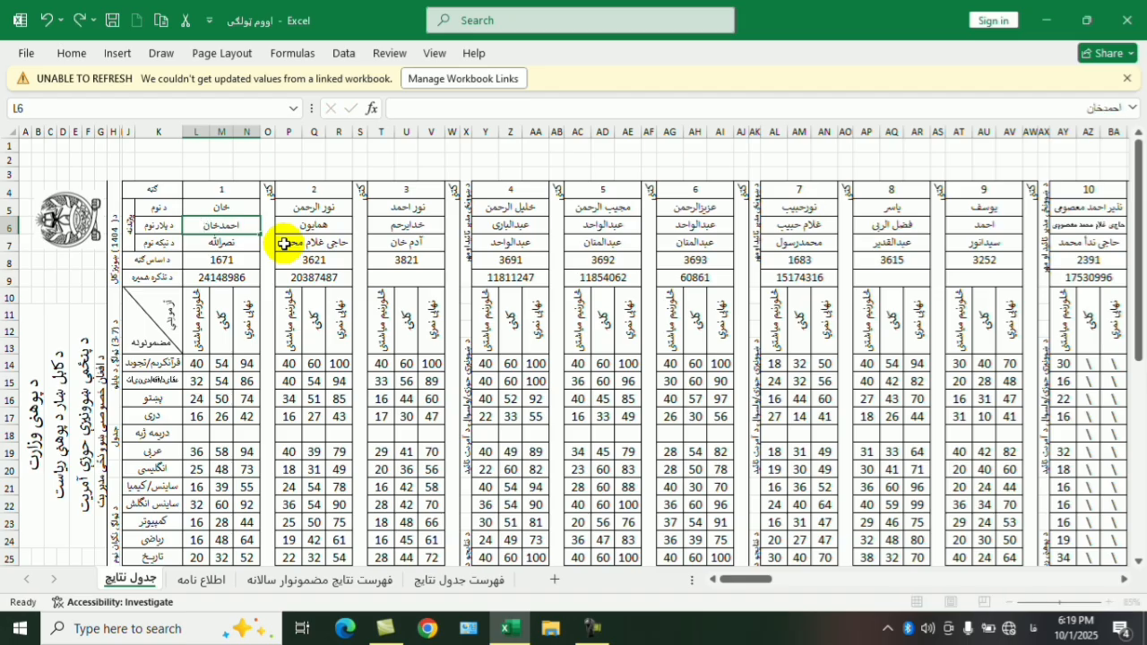
key(Return)
click(208, 580)
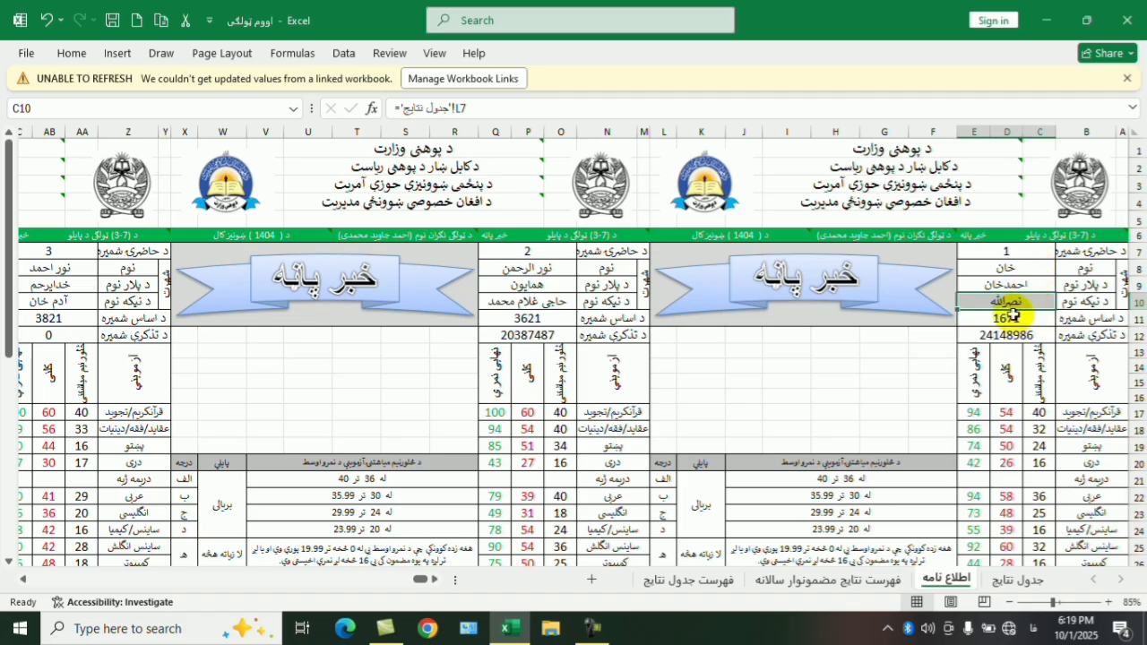
- Replace the first student's grandfather's name in L7 of جدول نتایج and check it on the اطلاع نامه sheet
click(1006, 581)
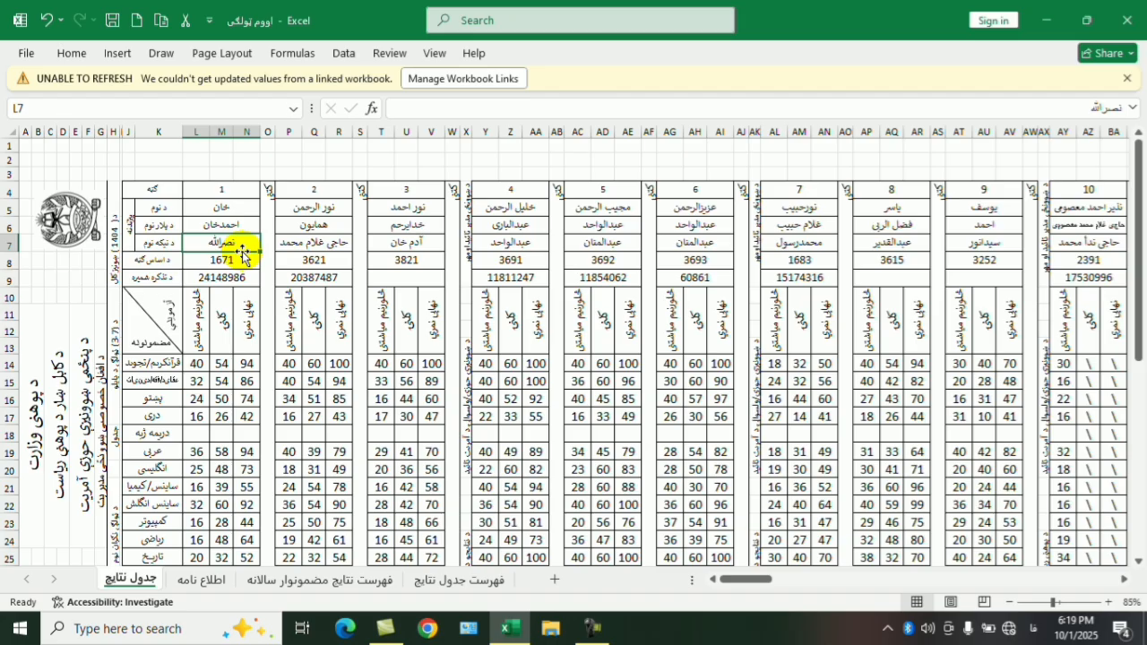
text(محمدخان)
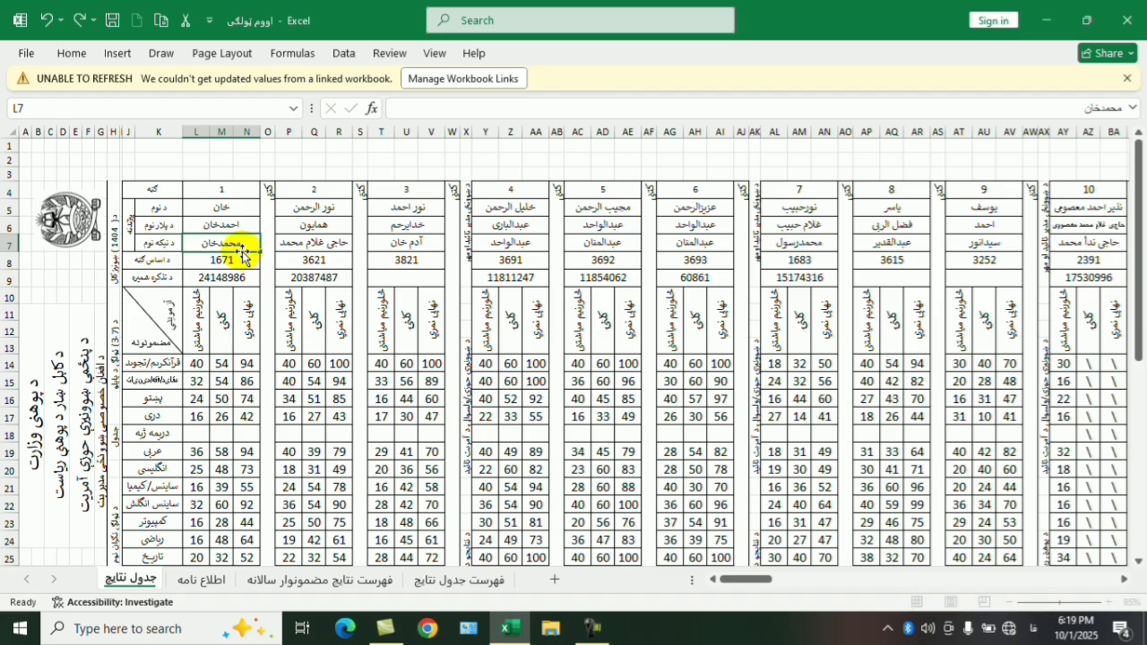
click(235, 258)
click(208, 580)
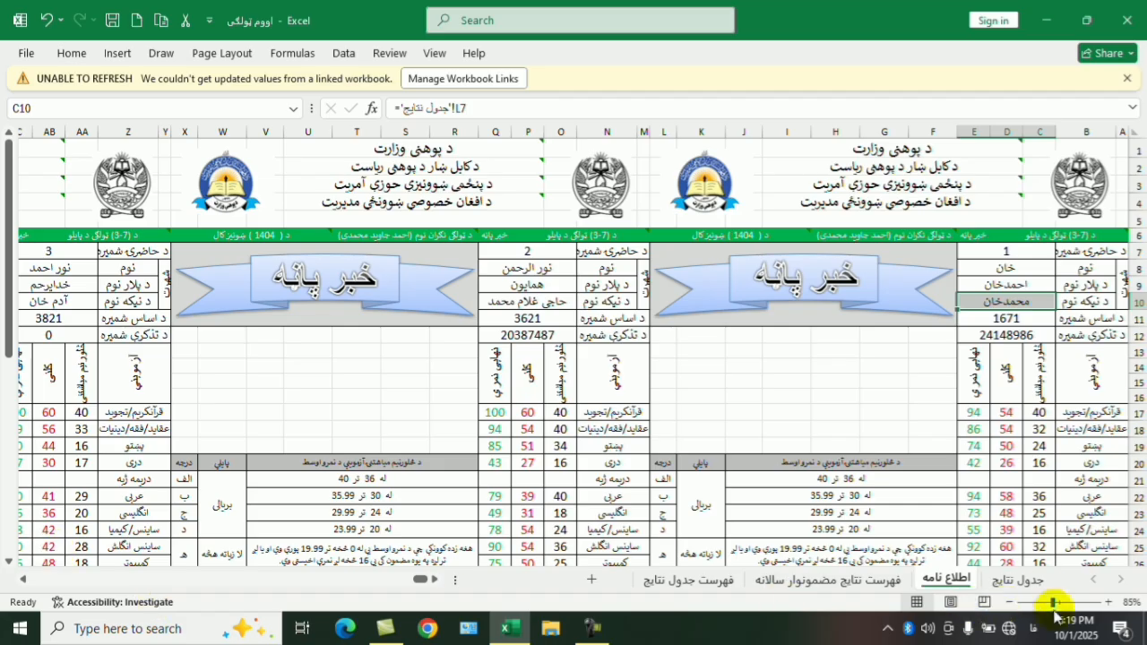
- Examine the first student's midterm, annual and final score columns L to N, including the totals and attendance rows, on جدول نتایج
click(1022, 580)
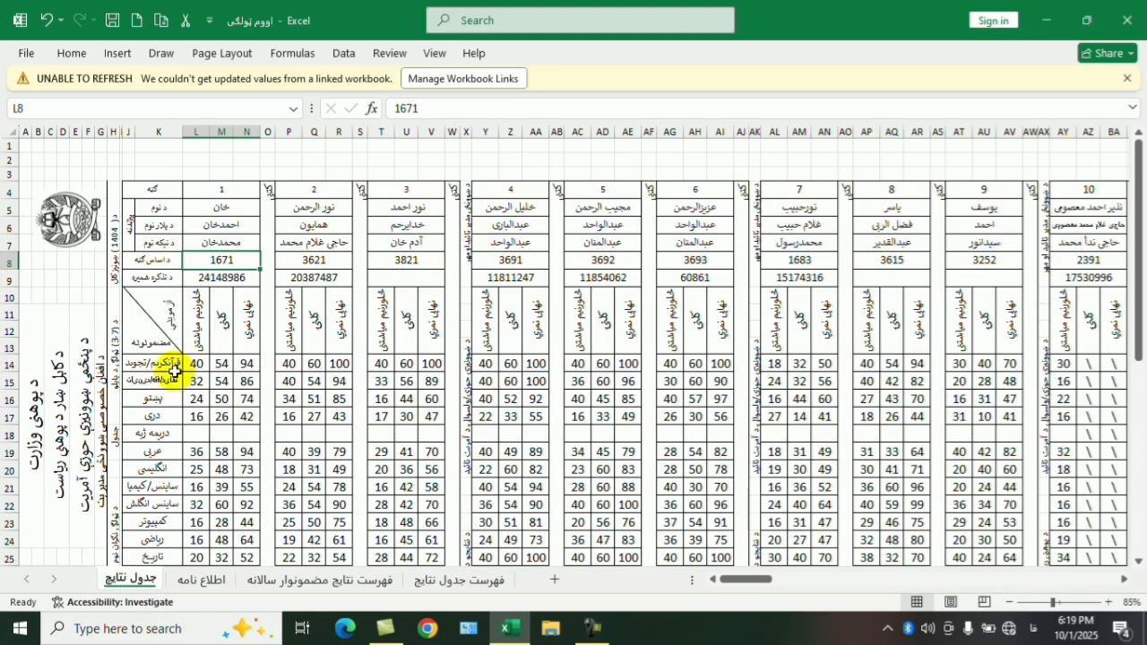
drag(196, 356, 198, 477)
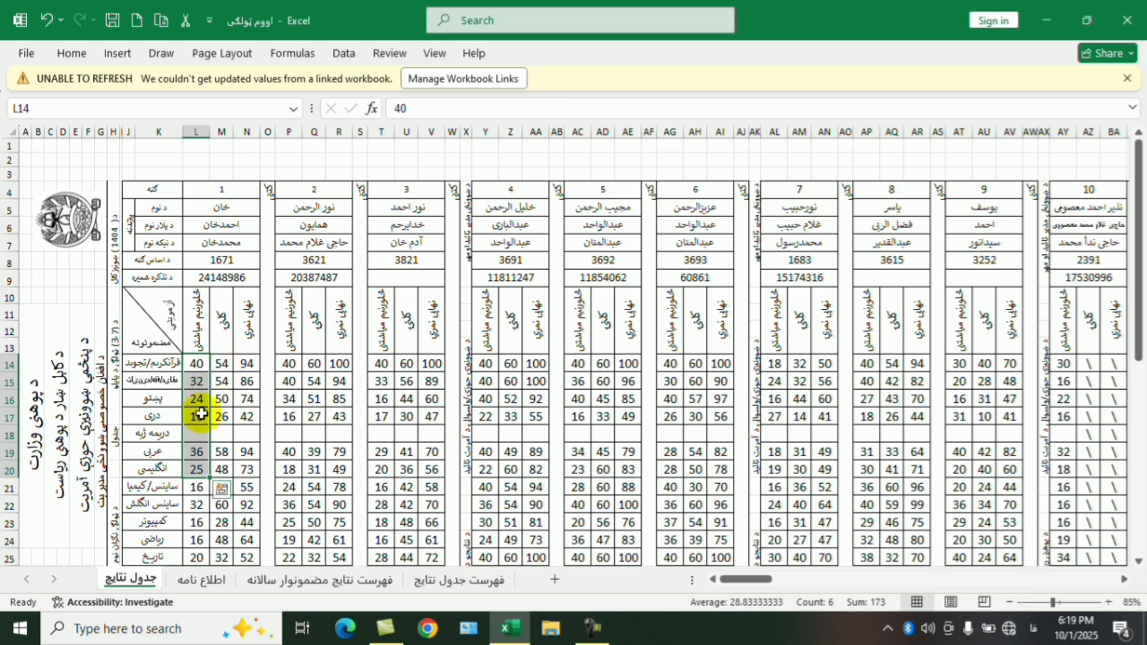
scroll(224, 467, down, 4)
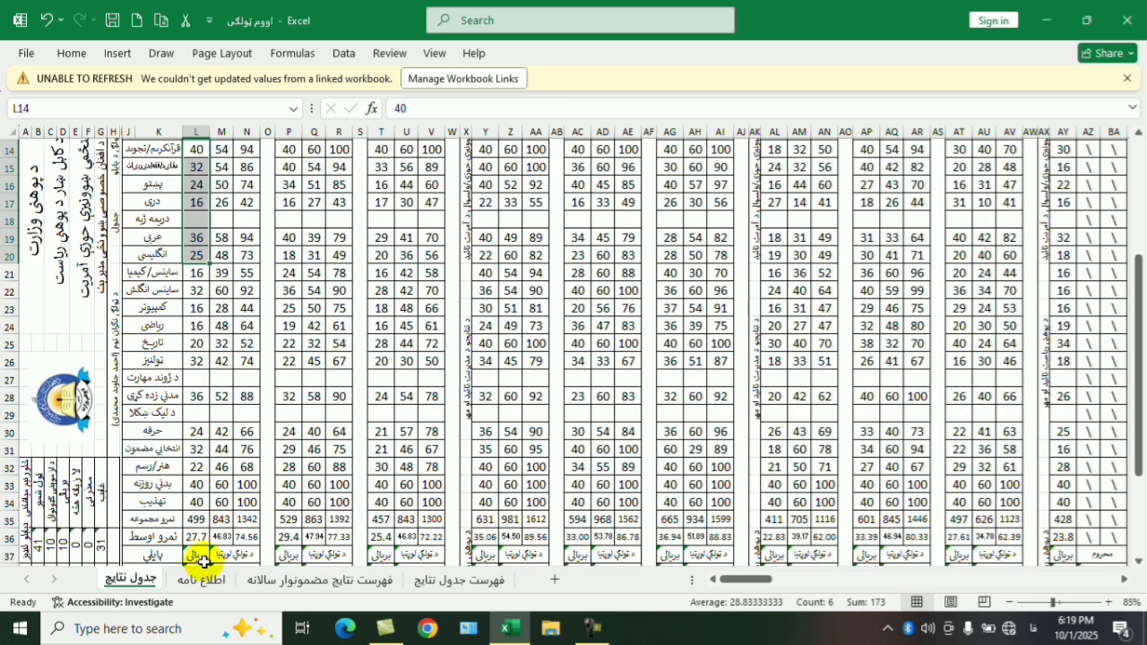
scroll(247, 448, up, 4)
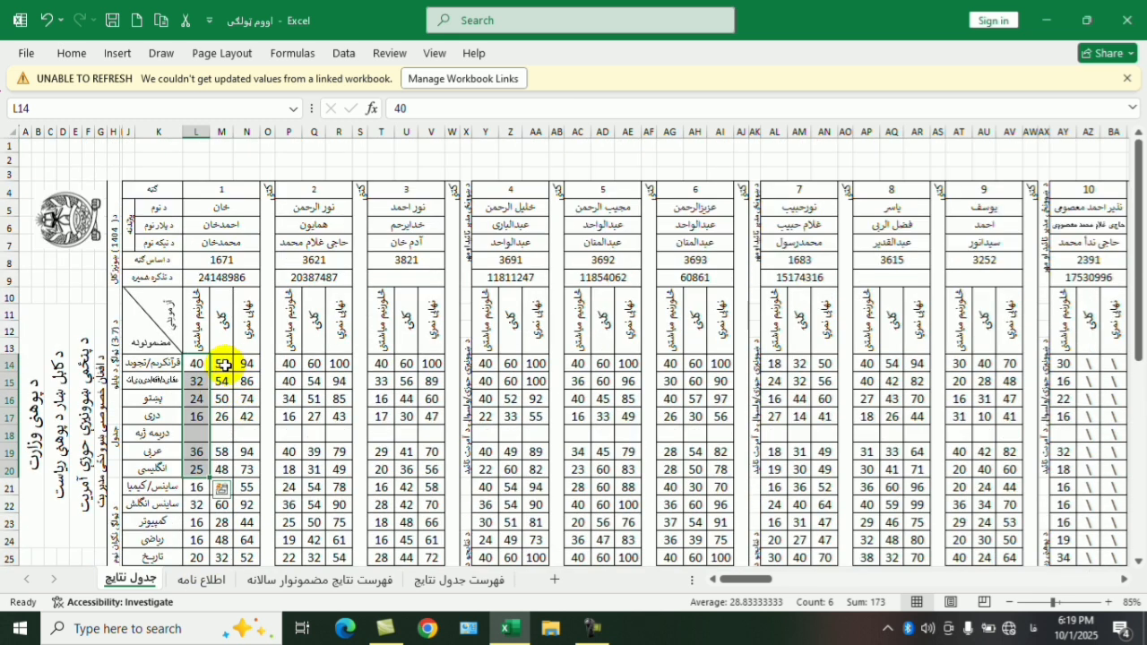
drag(225, 365, 208, 427)
click(246, 396)
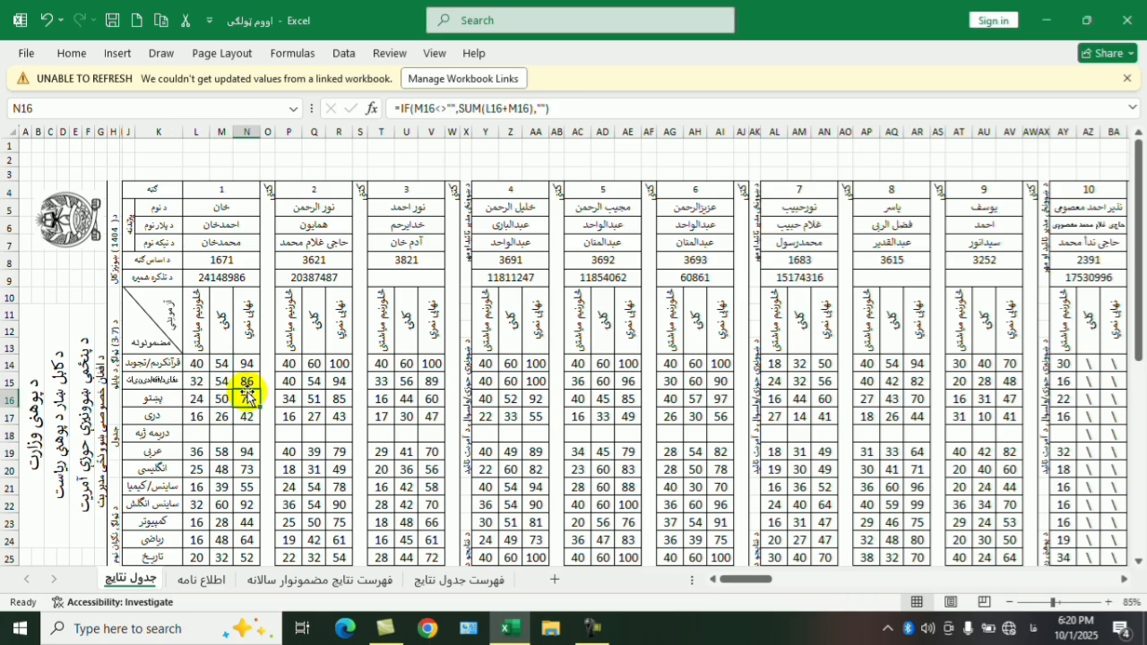
scroll(287, 520, down, 6)
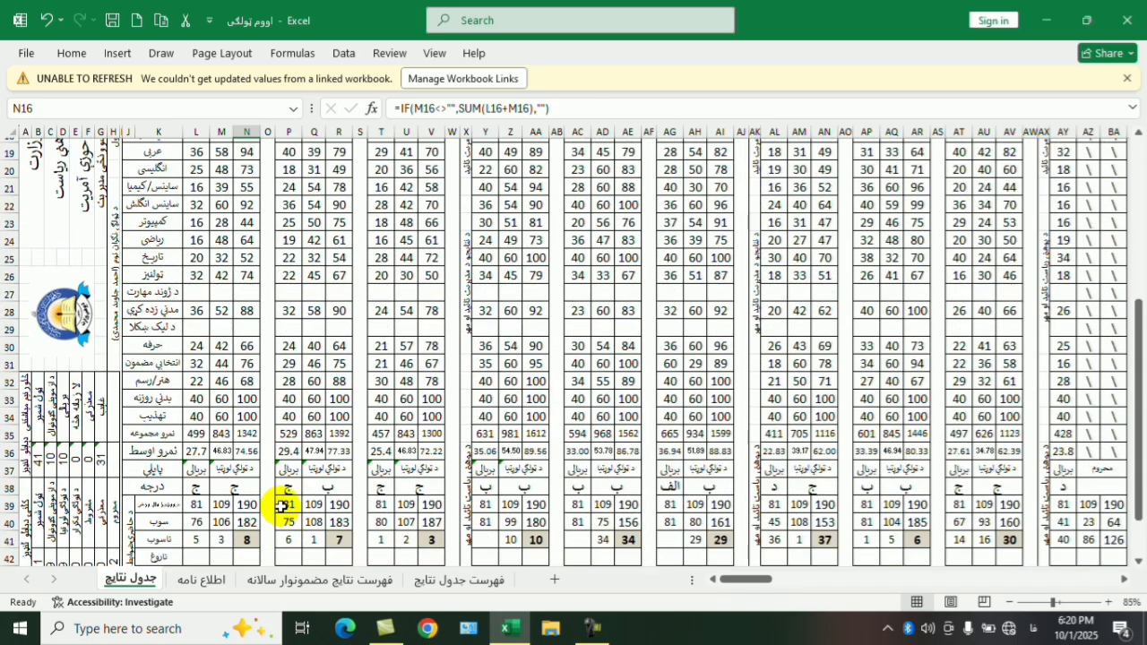
scroll(295, 469, up, 6)
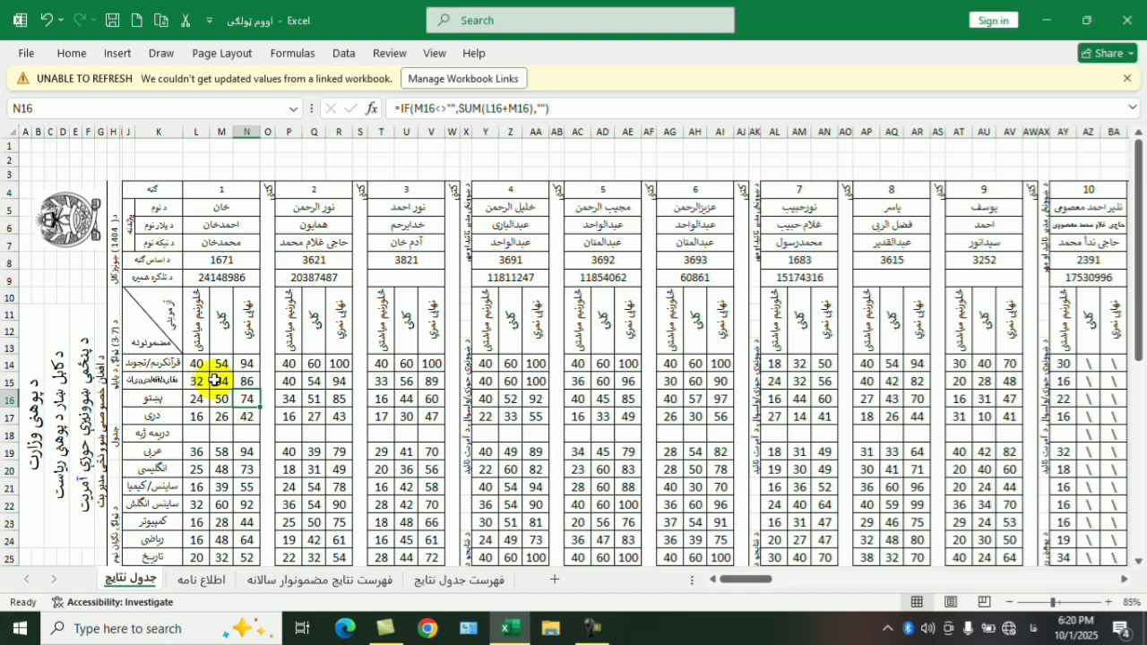
drag(191, 354, 224, 415)
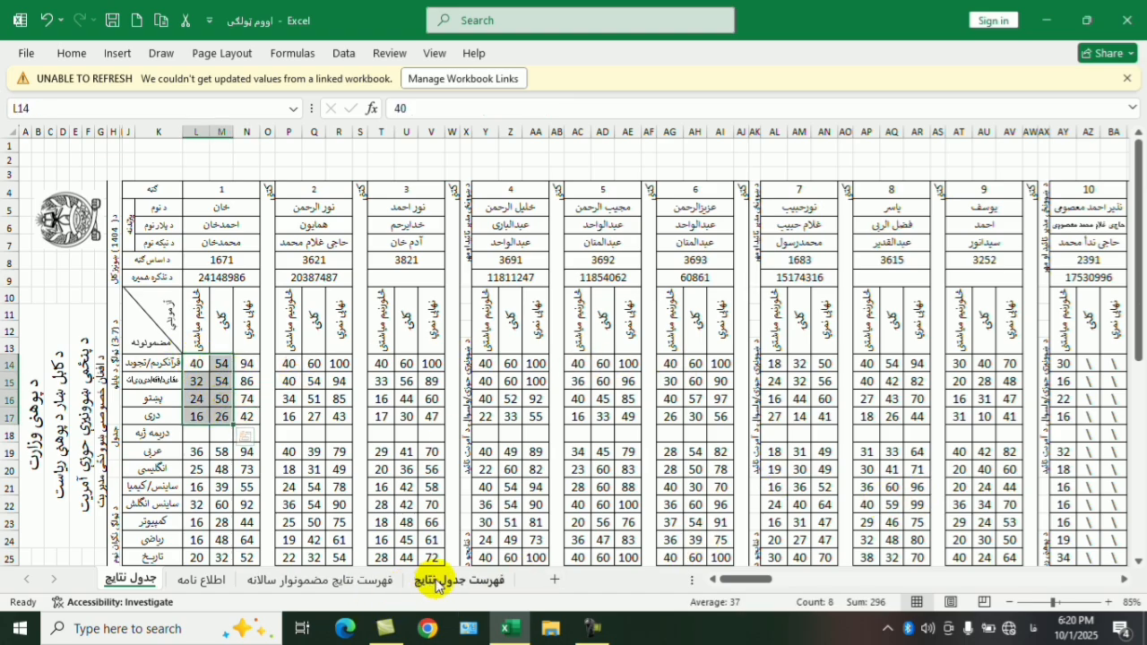
- Clear the contents of the first student's scores and attendance in C17:E46 on the اطلاع نامه sheet
click(210, 579)
click(850, 350)
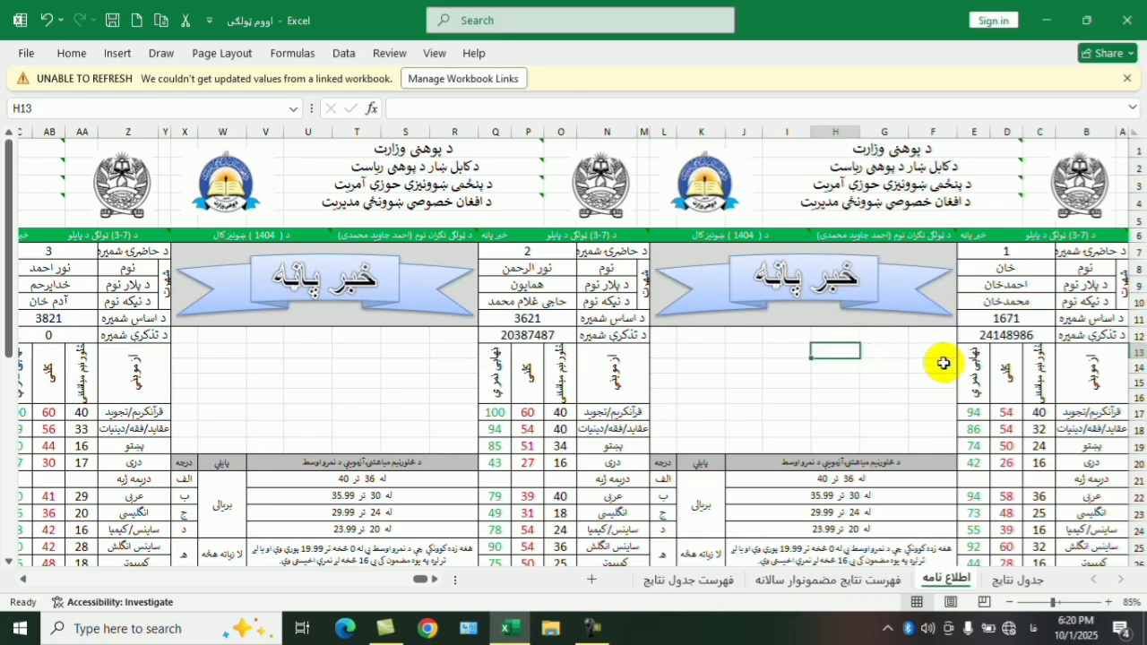
scroll(942, 364, down, 3)
scroll(943, 363, down, 1)
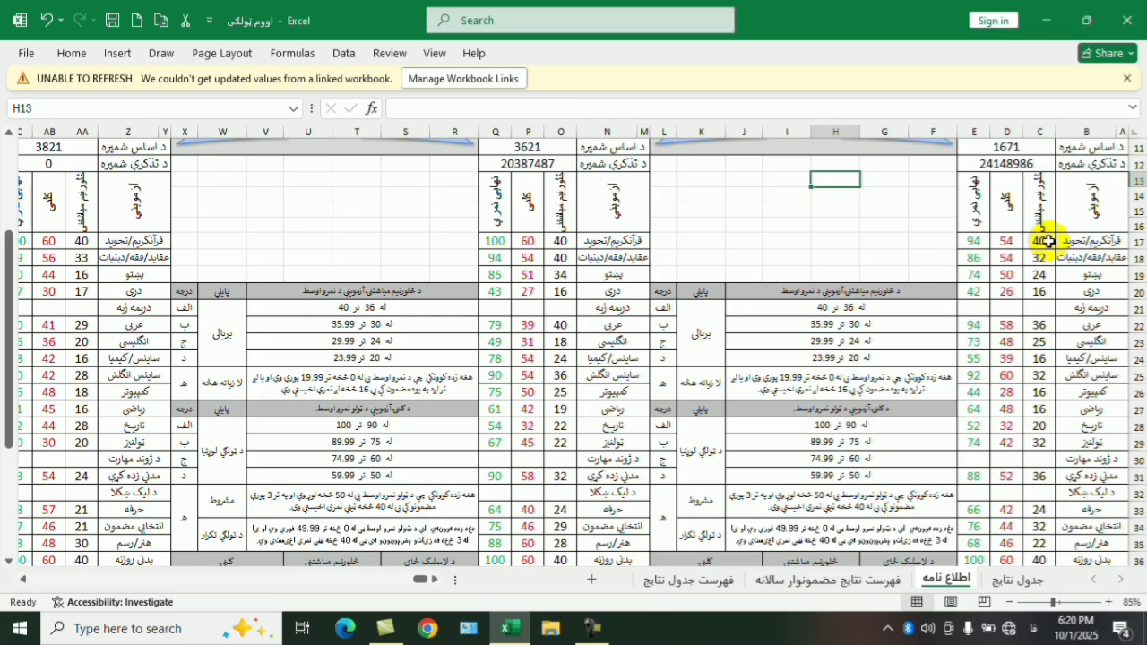
scroll(1009, 384, down, 1)
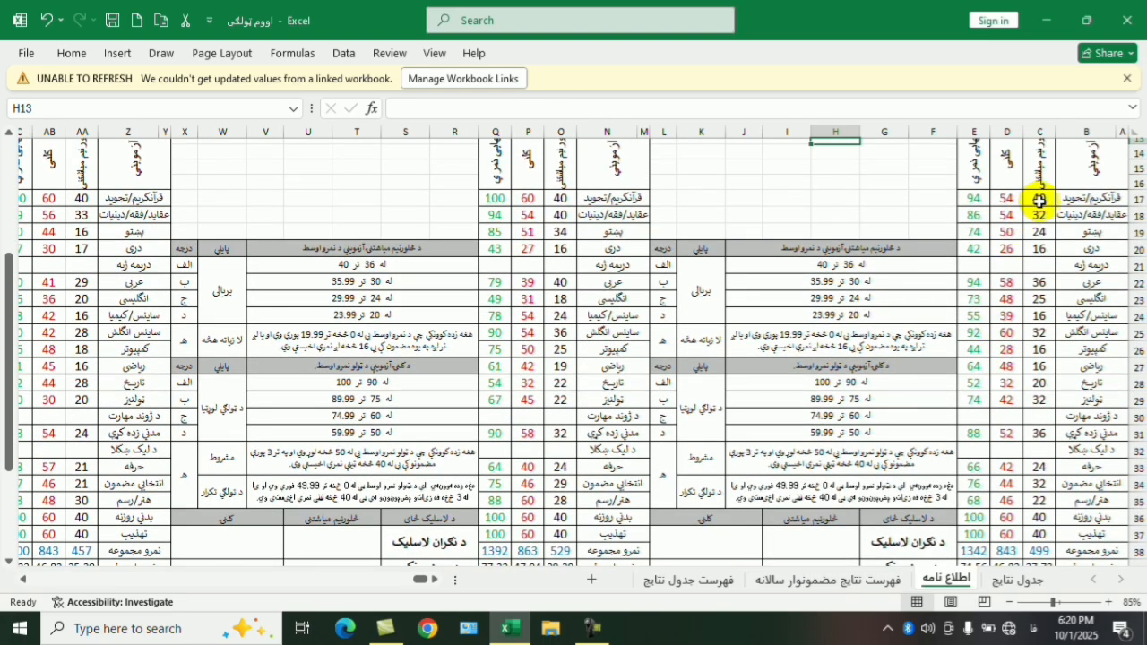
drag(1039, 201, 1004, 528)
right_click(1004, 530)
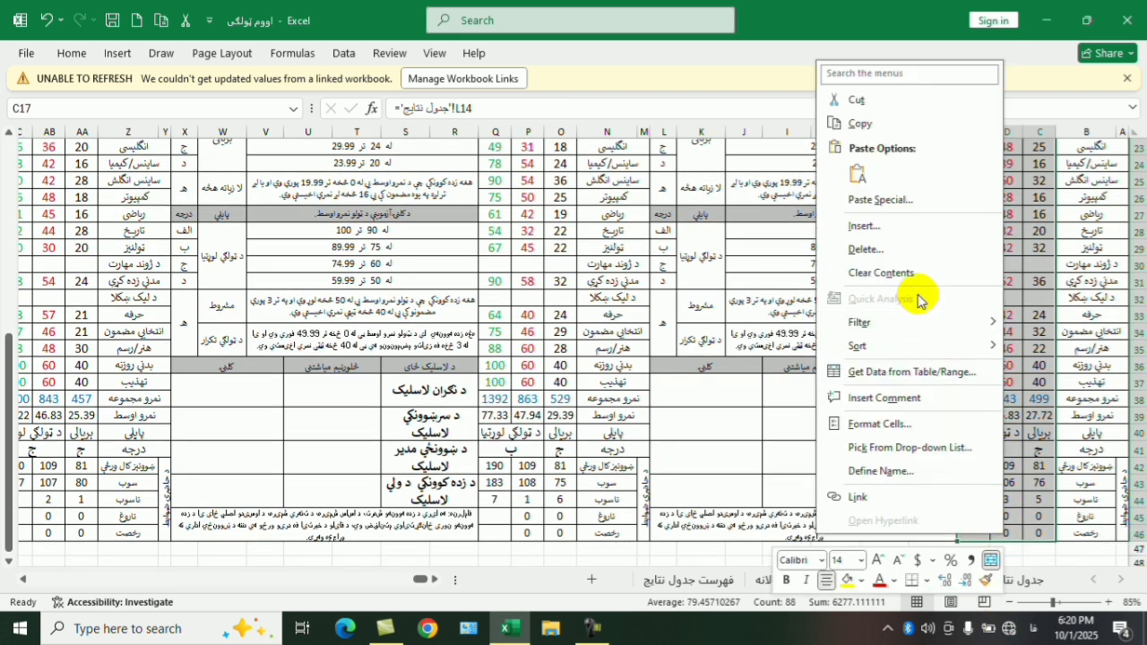
click(881, 272)
- Clear the formats from the emptied range C17:E46 on the first student's report card
scroll(927, 266, up, 6)
click(1039, 392)
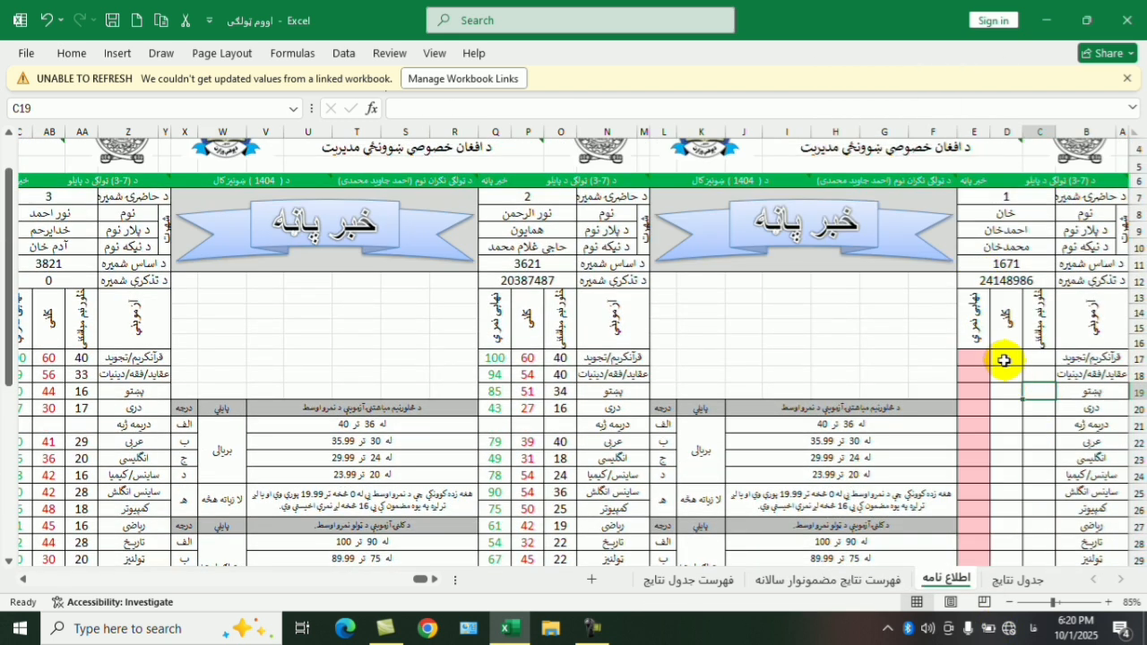
scroll(1014, 360, down, 2)
click(969, 276)
click(1036, 369)
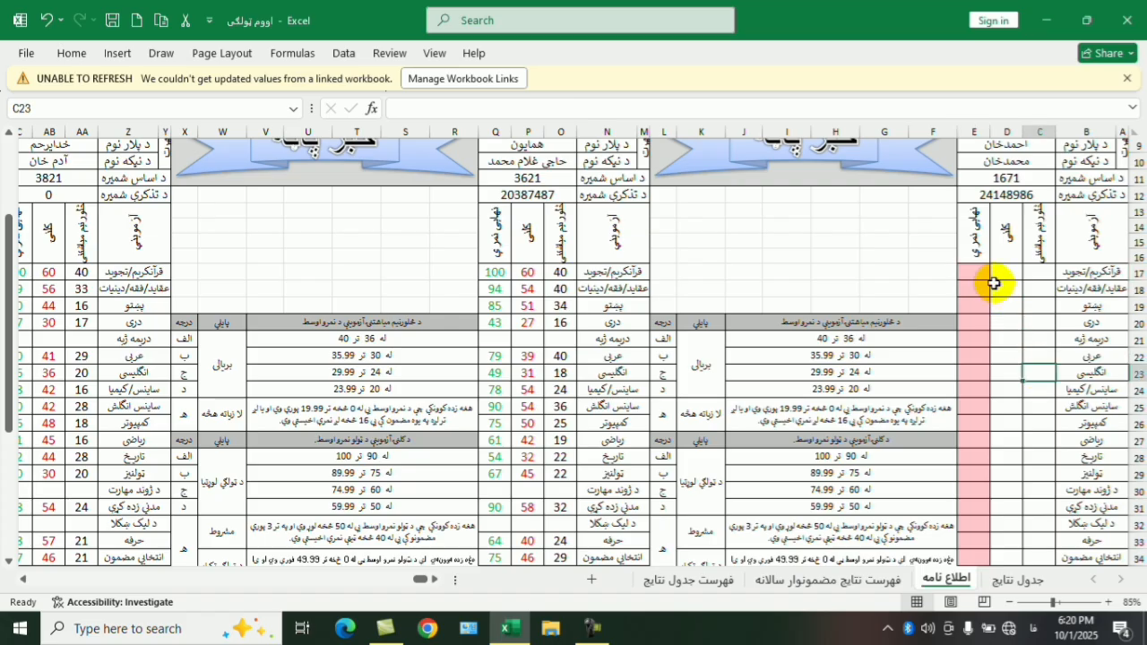
drag(994, 284, 1042, 533)
click(72, 53)
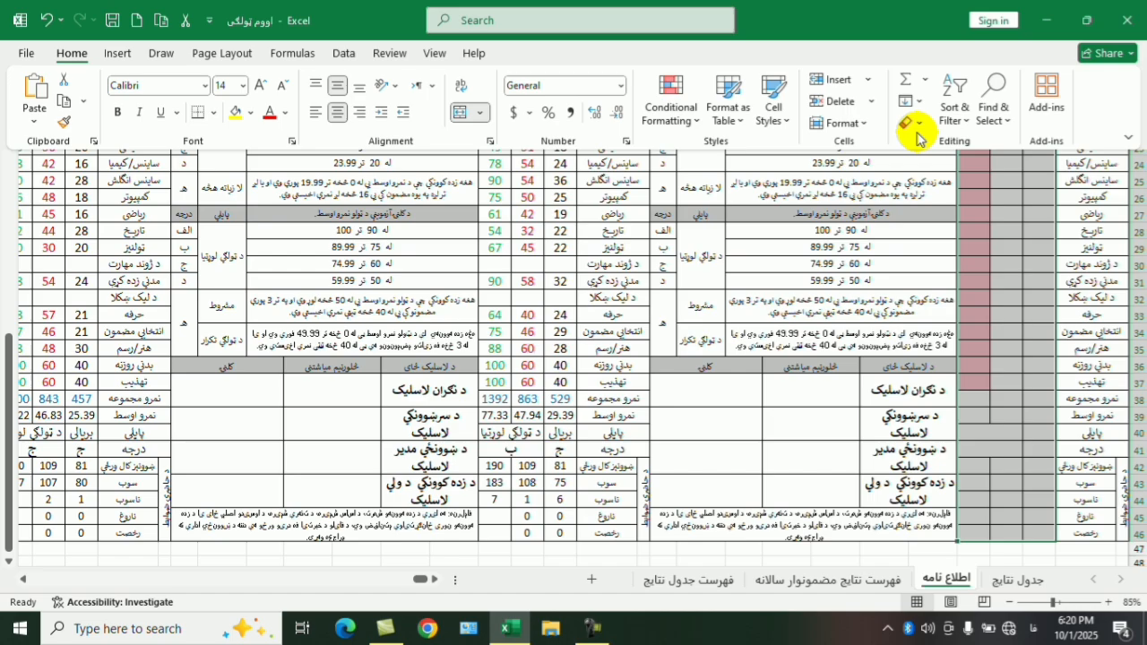
click(863, 124)
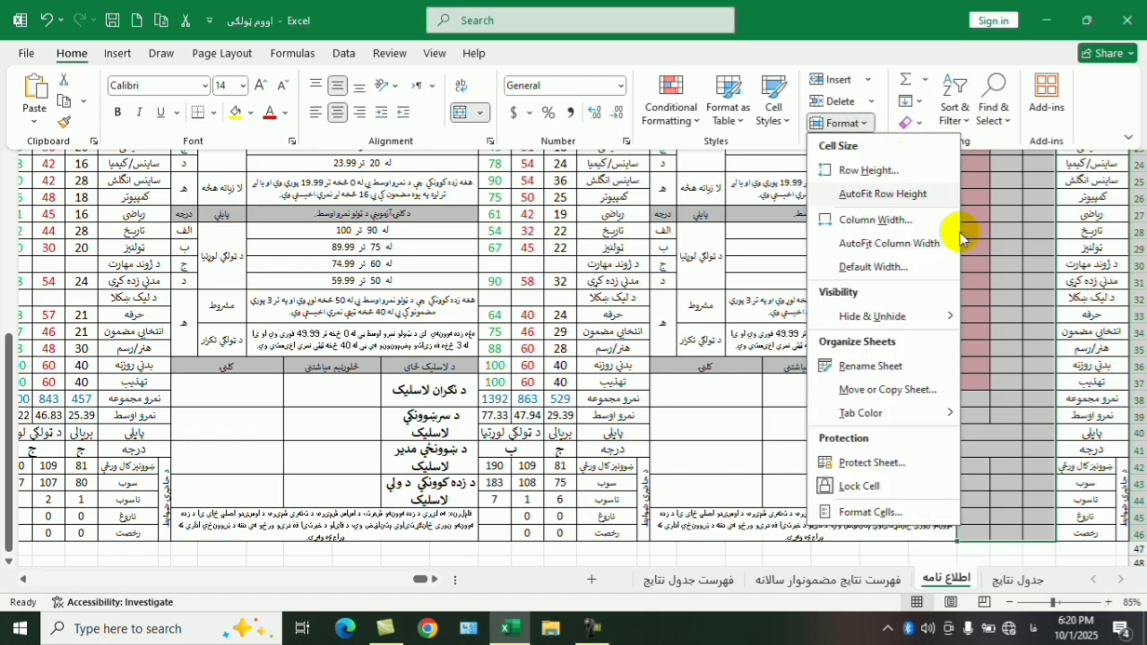
click(984, 257)
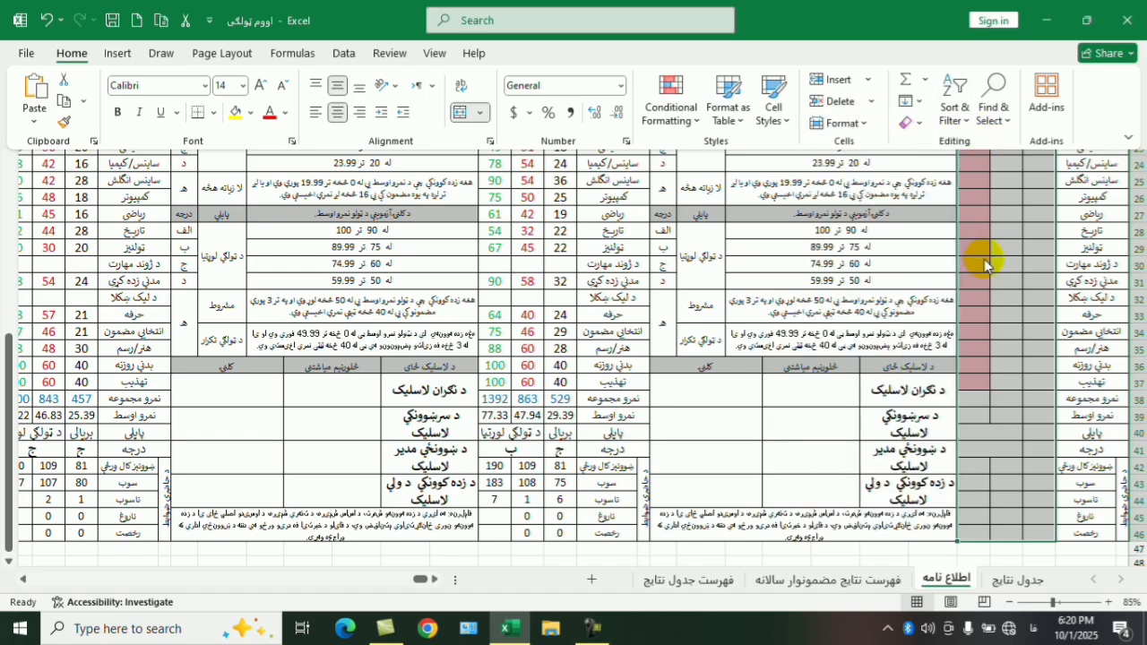
click(914, 123)
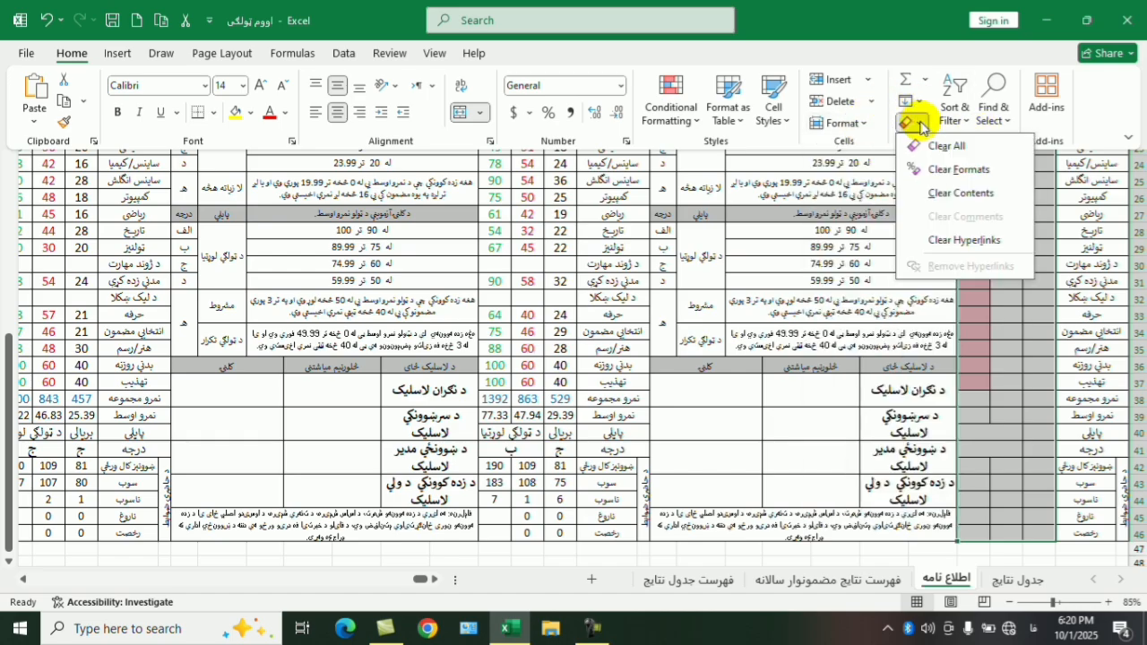
click(956, 170)
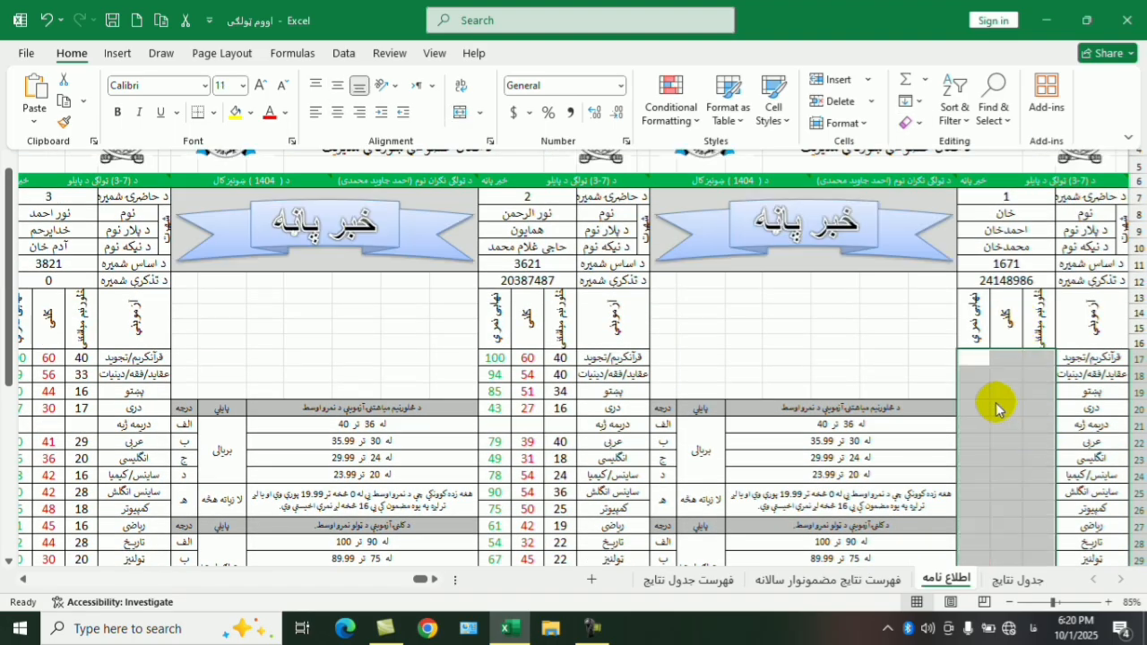
- Apply All Borders to the range C17:E46 on the first student's report card
scroll(997, 408, down, 14)
scroll(1040, 403, up, 3)
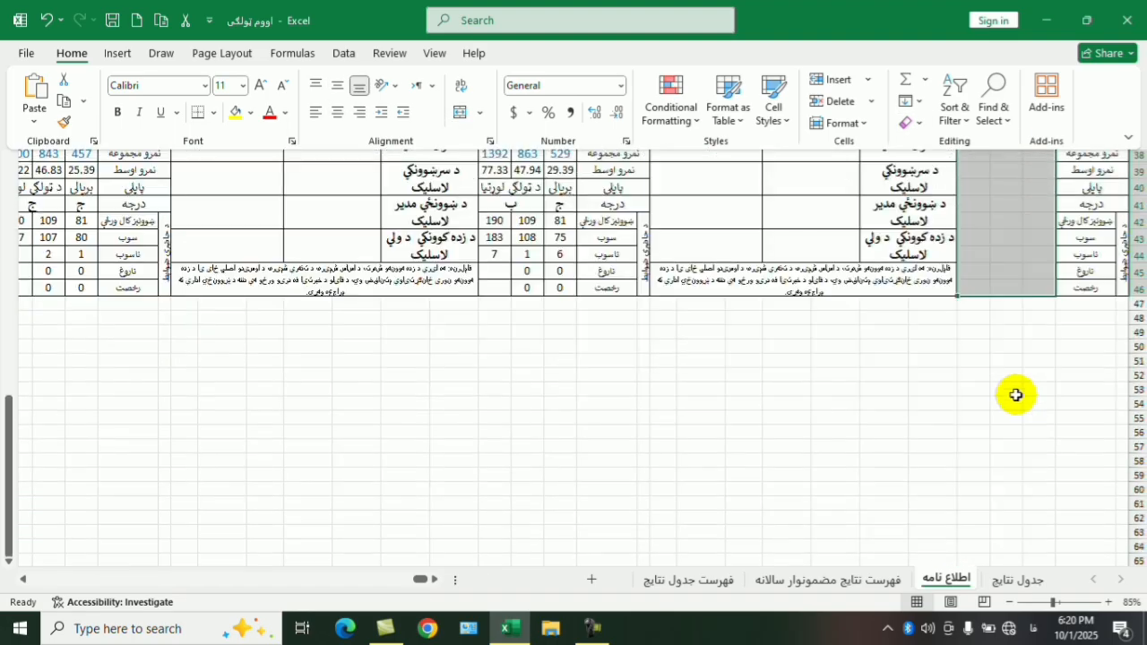
scroll(456, 169, up, 8)
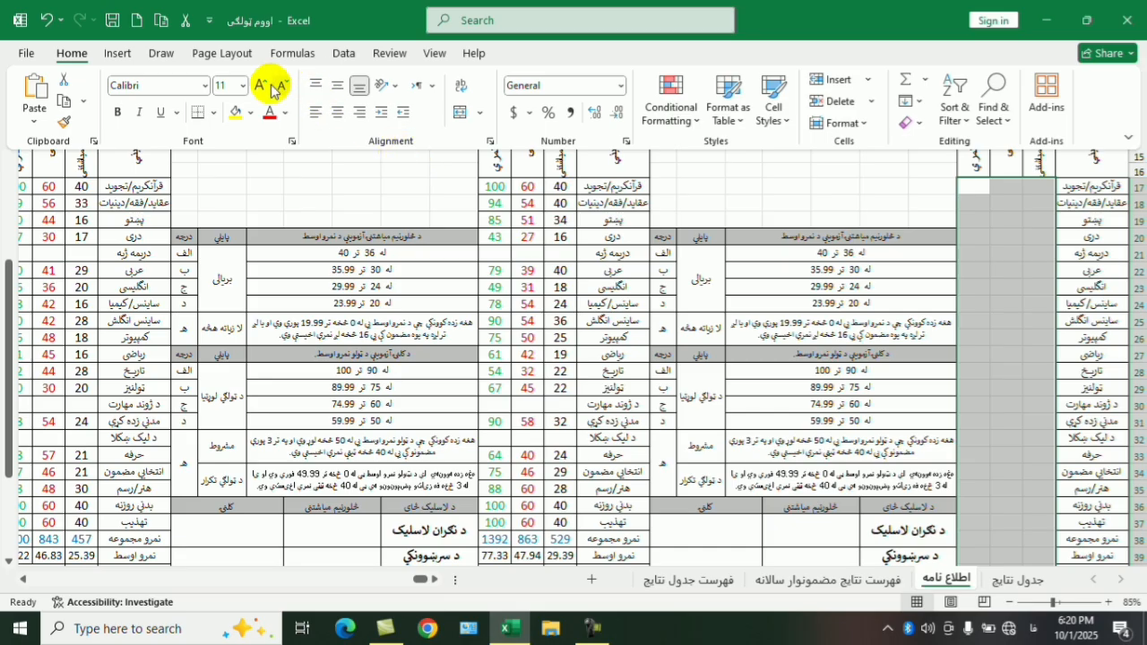
click(213, 113)
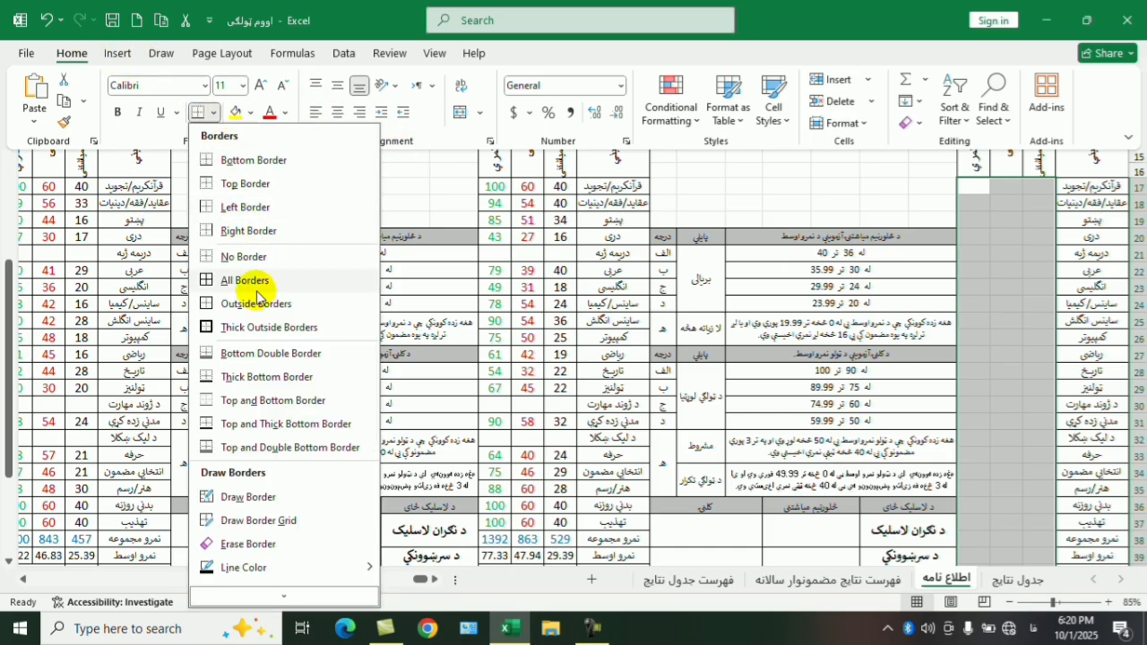
click(253, 281)
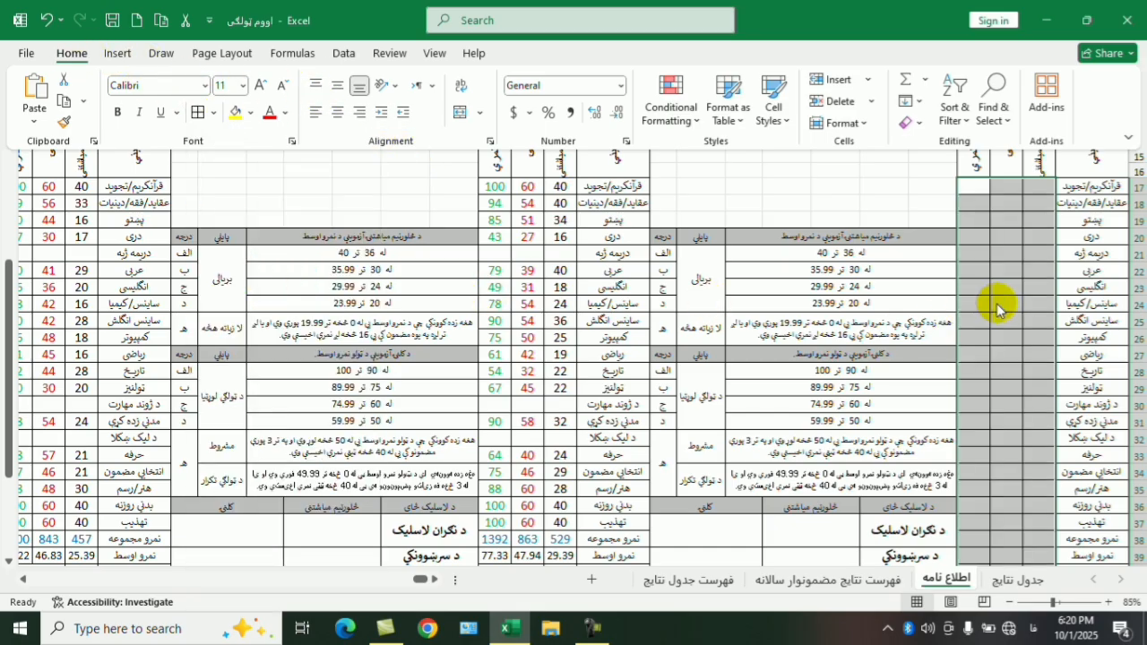
click(1045, 223)
click(994, 249)
scroll(994, 249, up, 5)
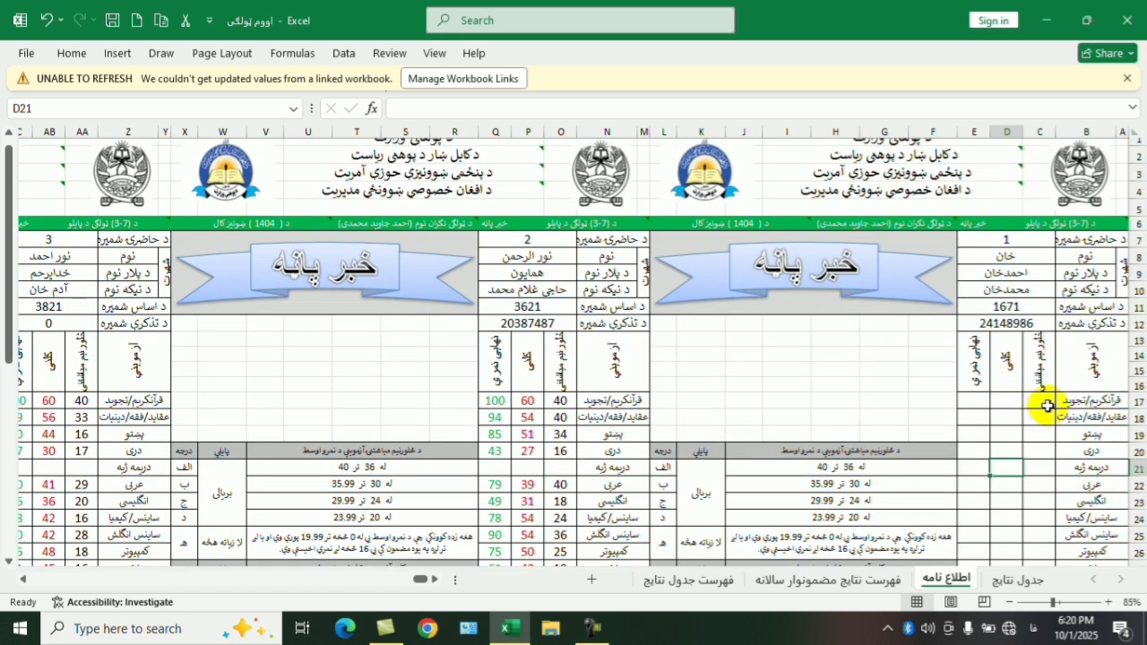
- Enter the first student's midterm and annual scores for all subjects in C17:D37
click(1047, 406)
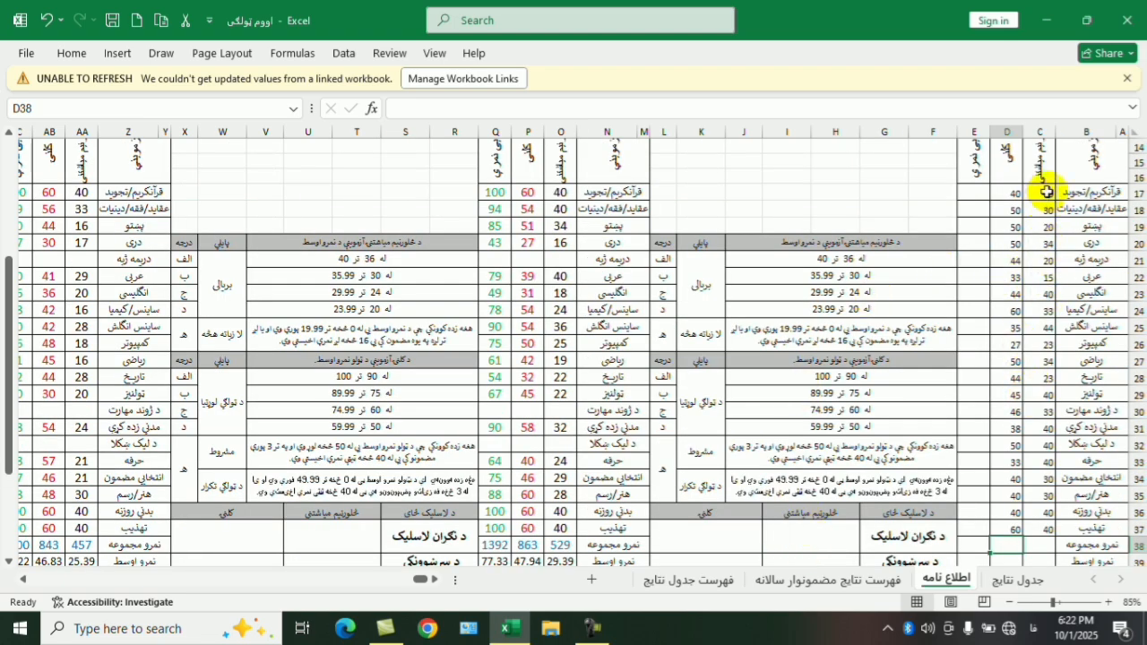
- Calculate the final score in E17 as =C17+D17 and fill the formula down to E37
scroll(1047, 192, up, 2)
click(1035, 242)
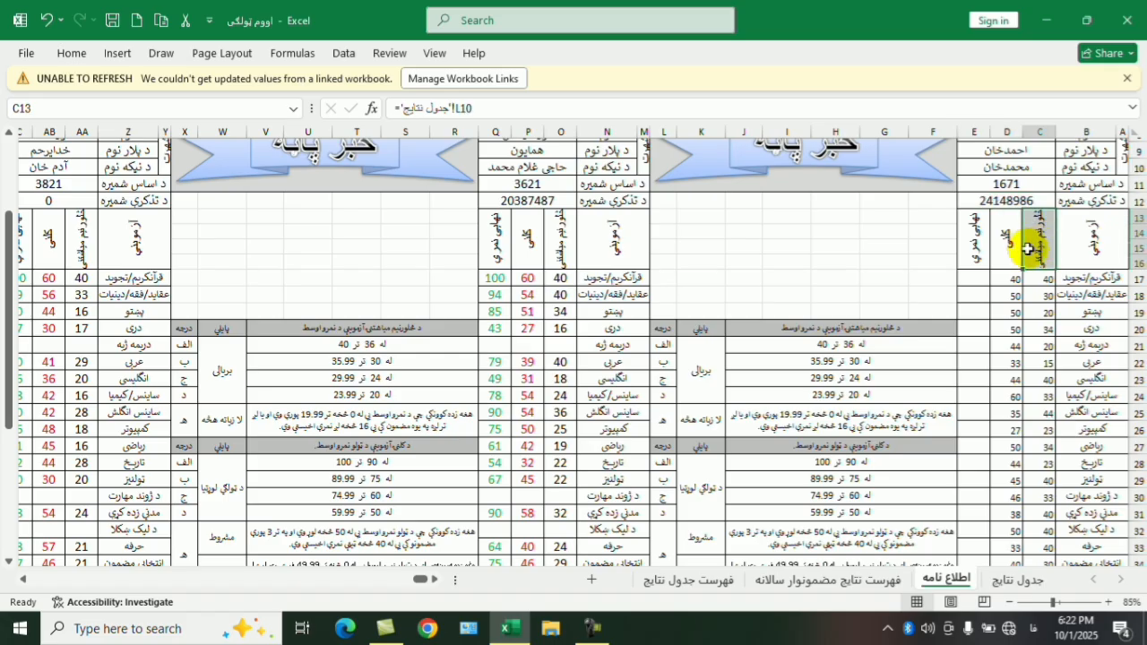
click(1005, 254)
scroll(1015, 294, down, 2)
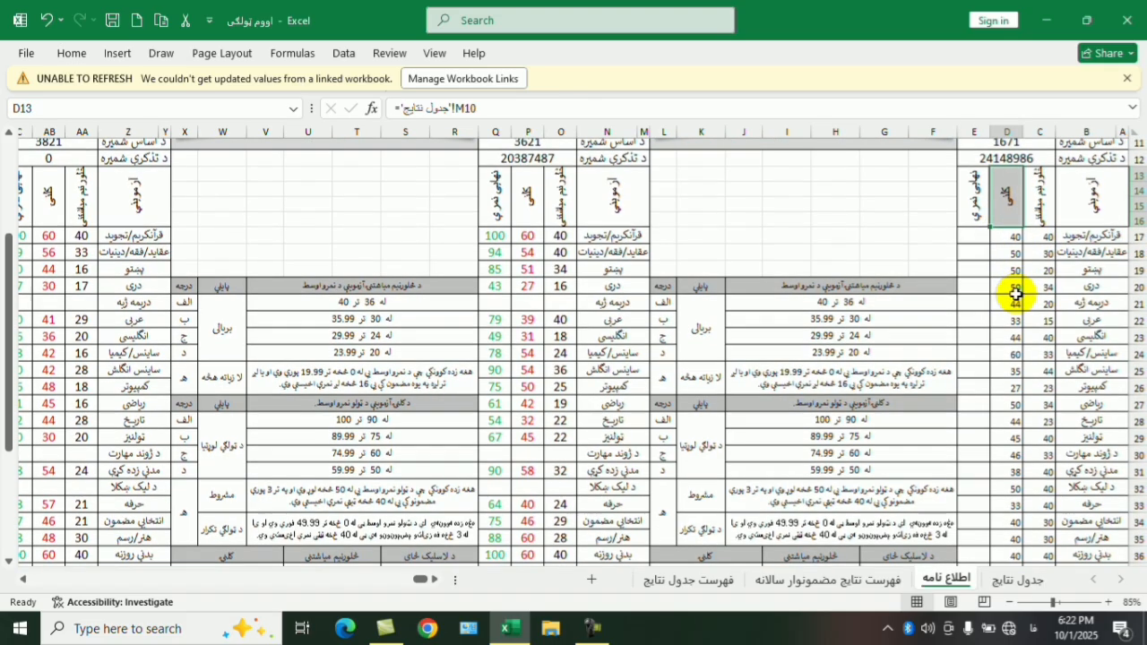
scroll(1032, 301, up, 1)
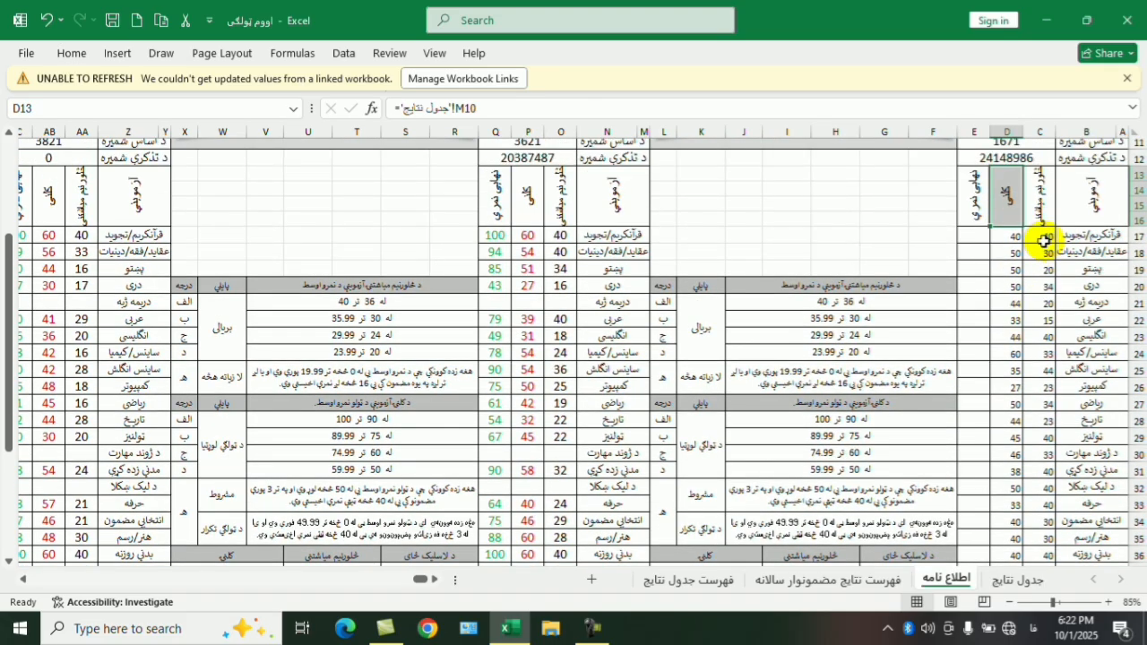
click(1045, 240)
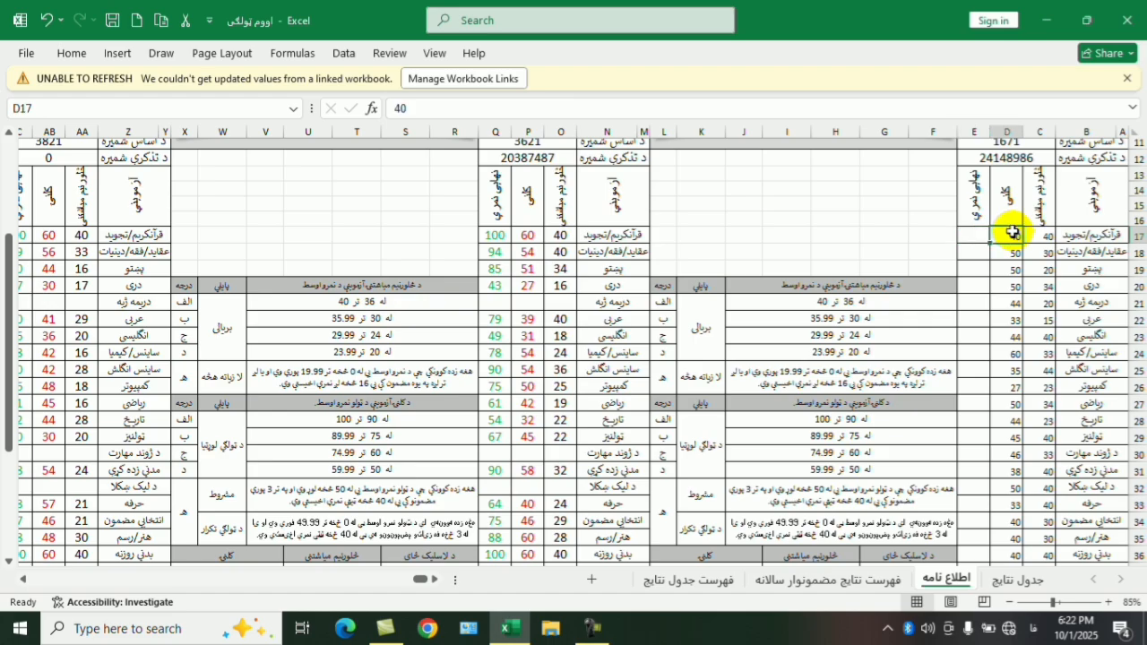
click(968, 233)
text(=)
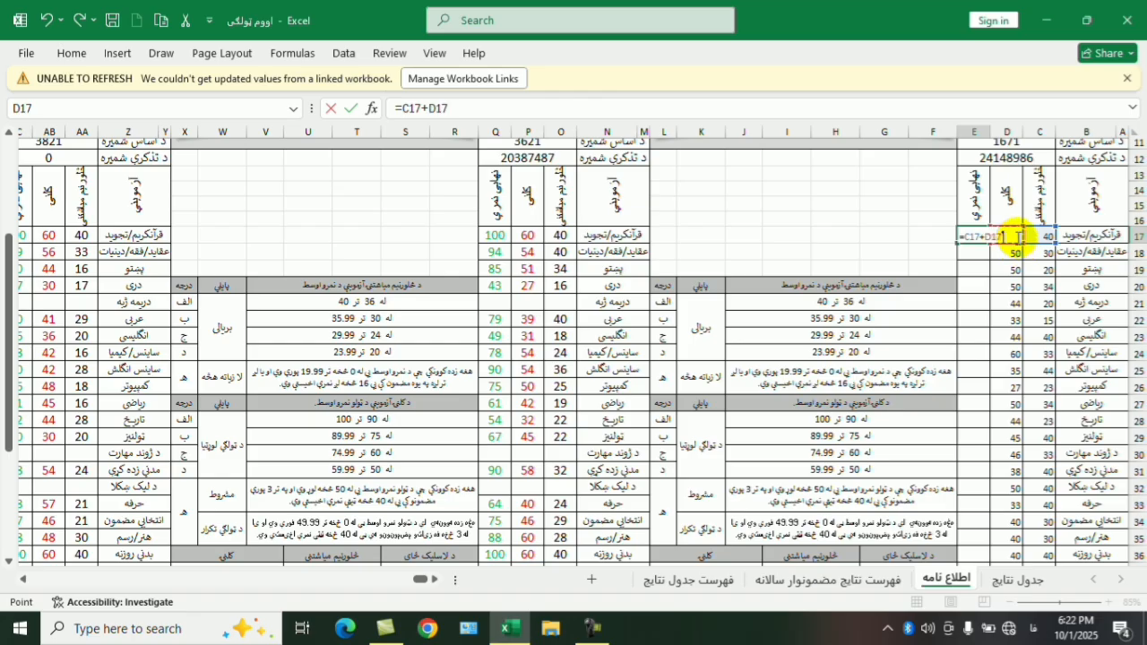
key(Return)
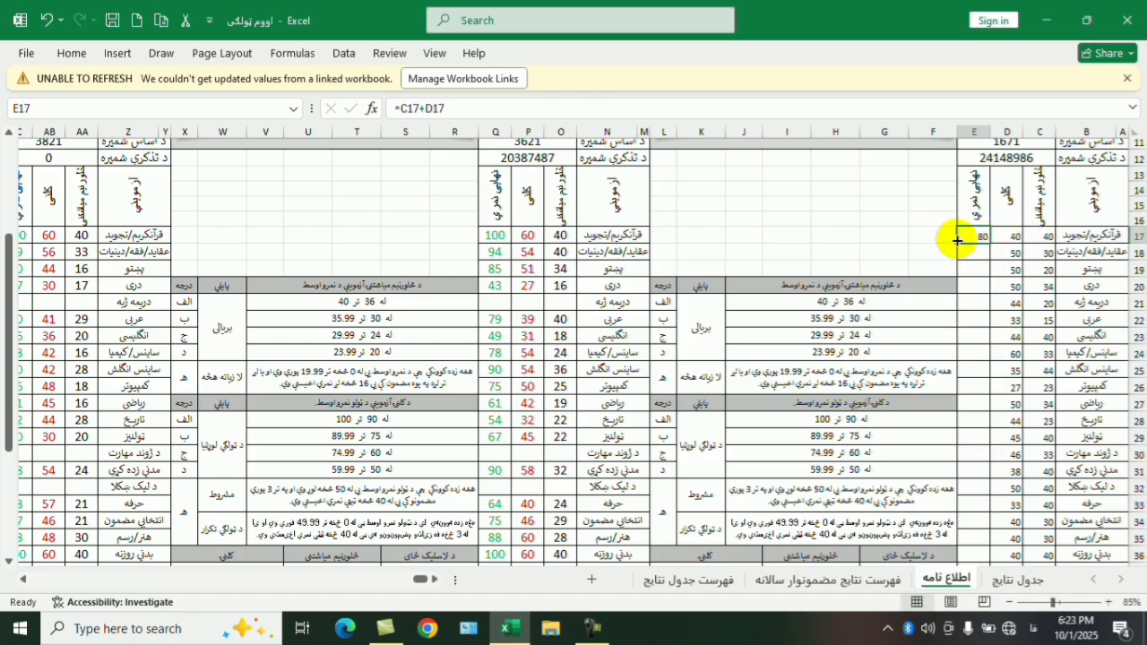
drag(957, 243, 959, 518)
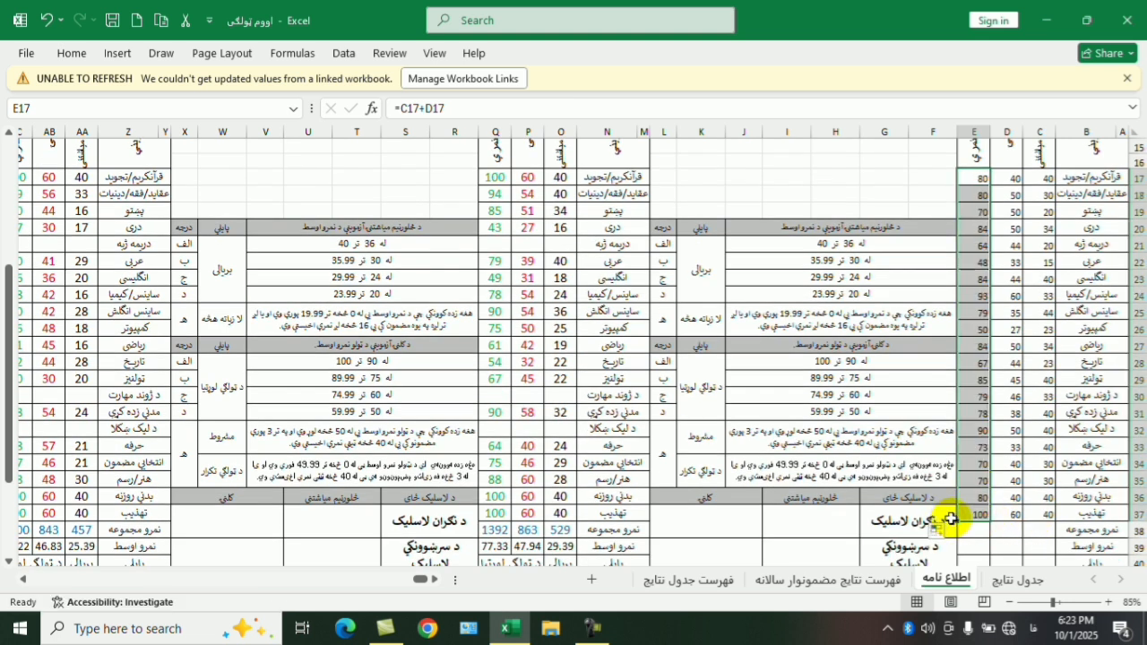
click(1006, 464)
- Try to total the midterm scores in C38 with =SUM(C17:C38)
click(1037, 531)
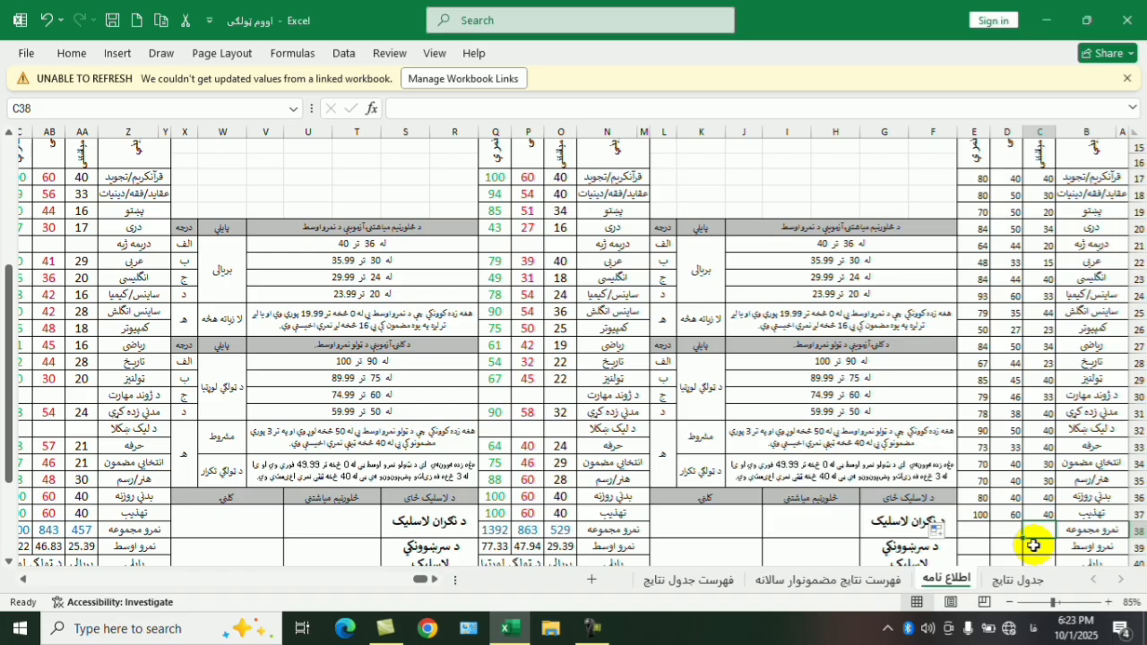
text(=)
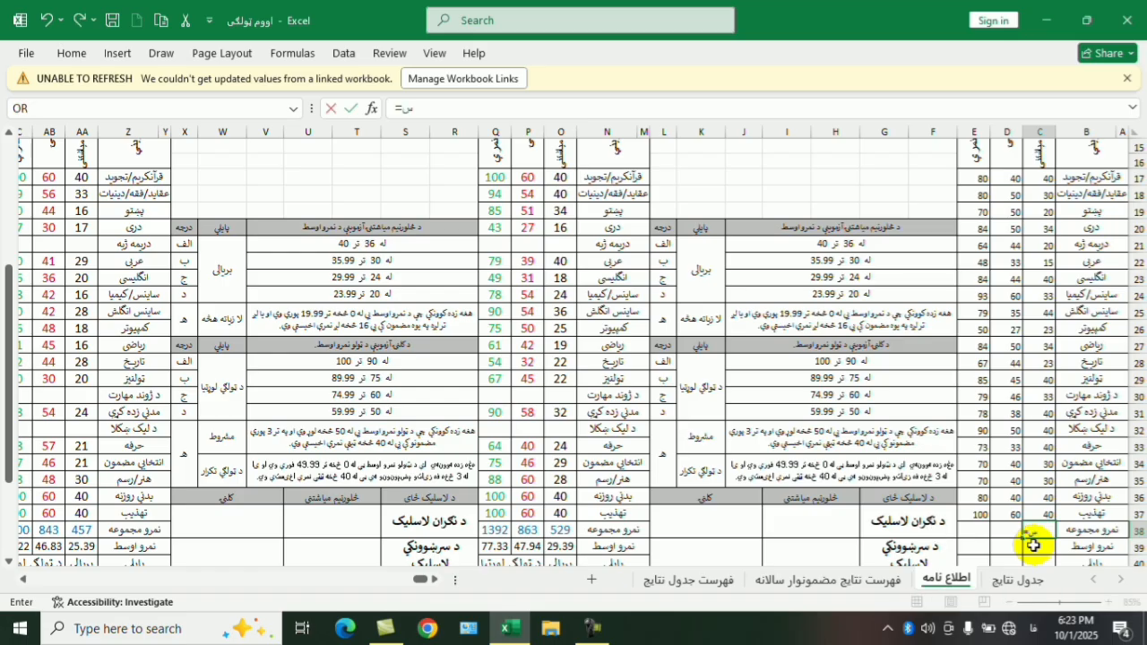
text(s)
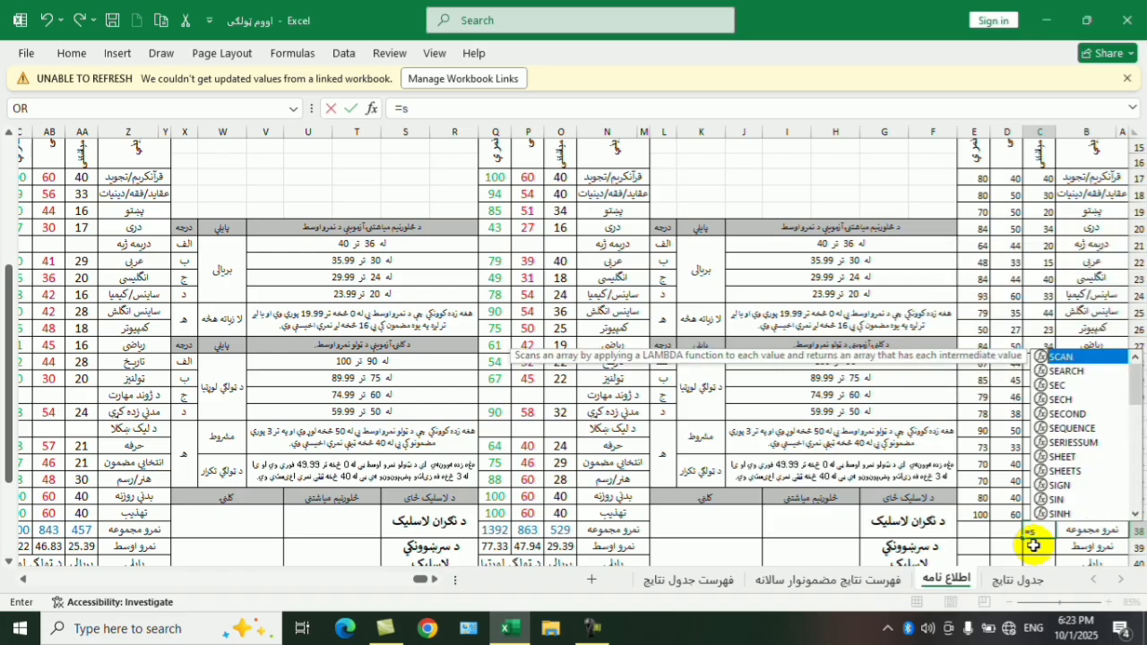
text(um()
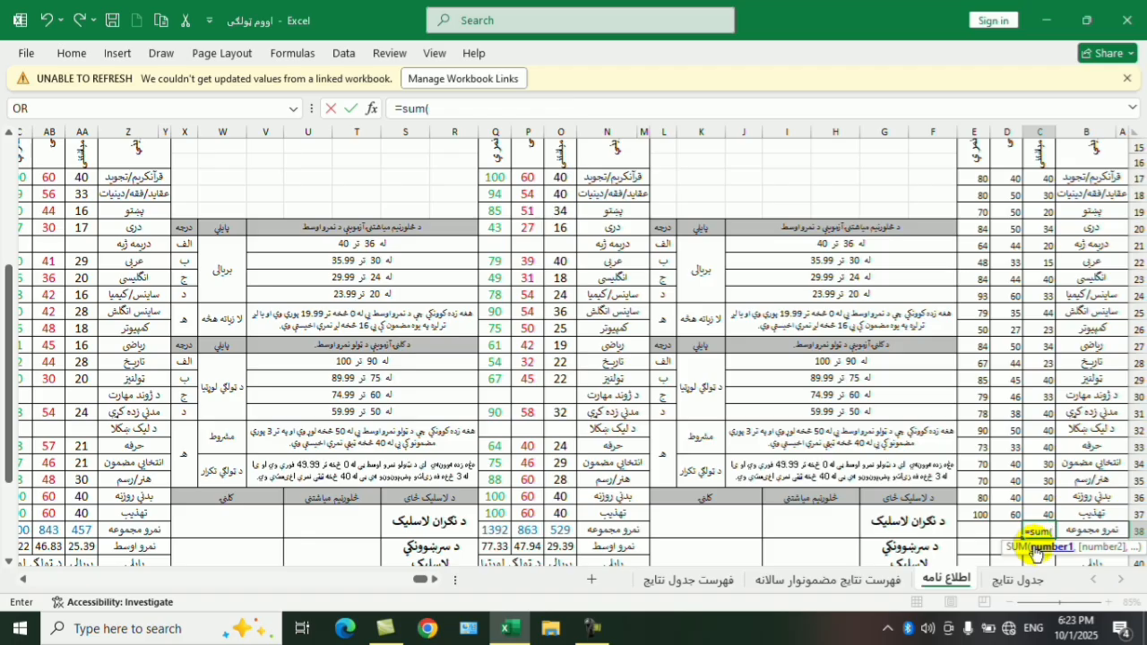
drag(1037, 176, 1035, 527)
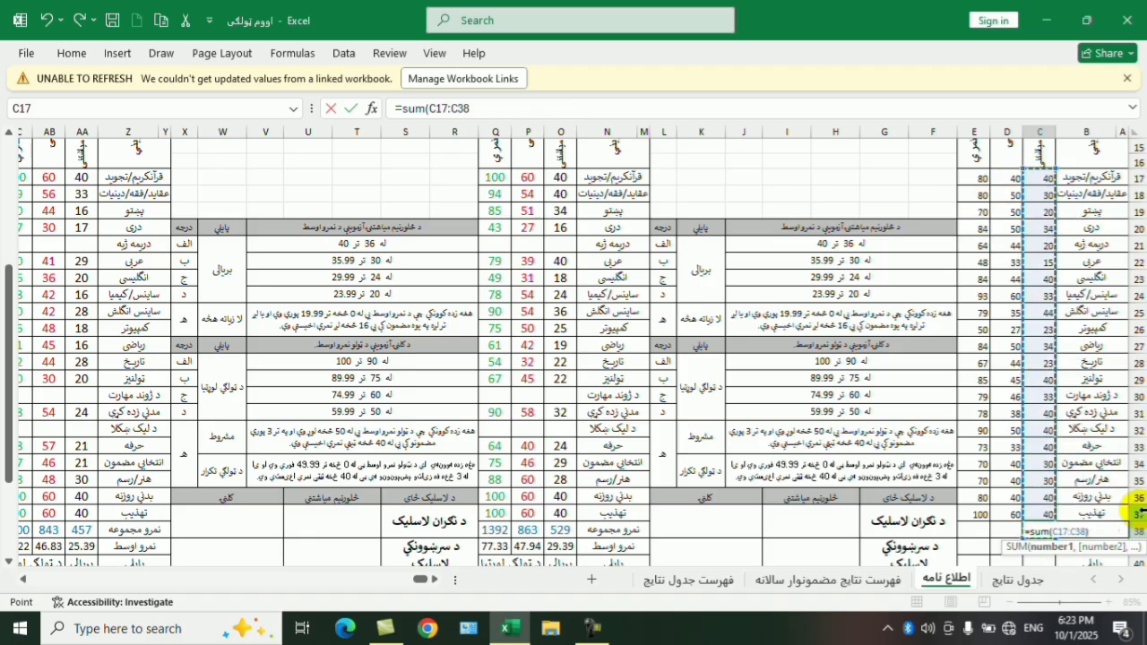
key(Return)
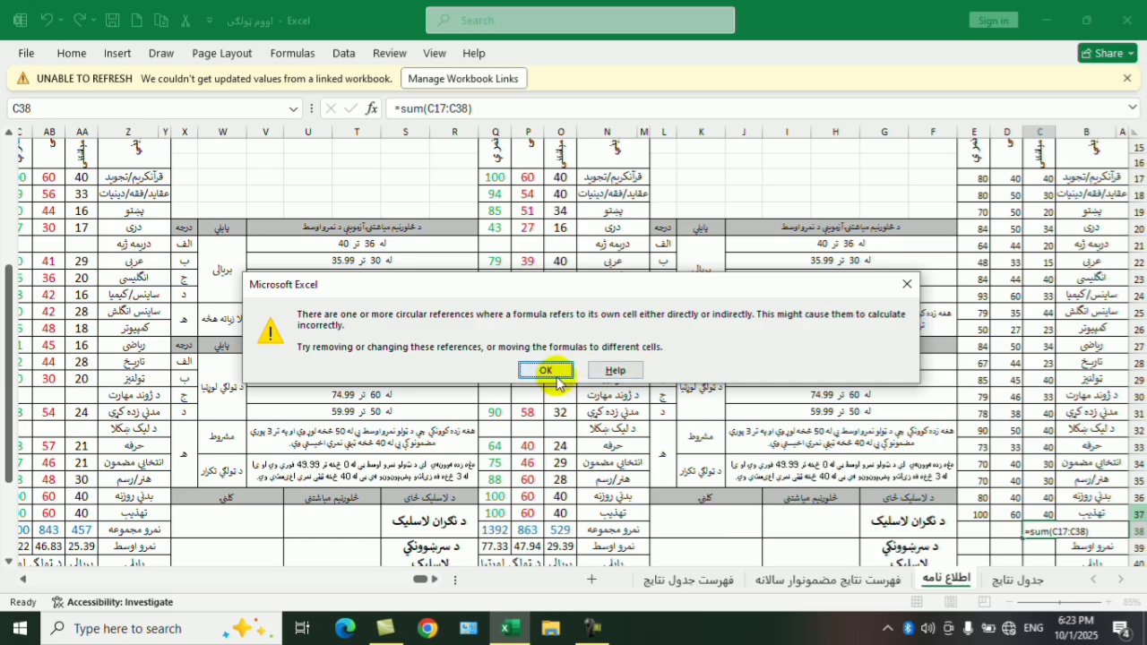
click(556, 381)
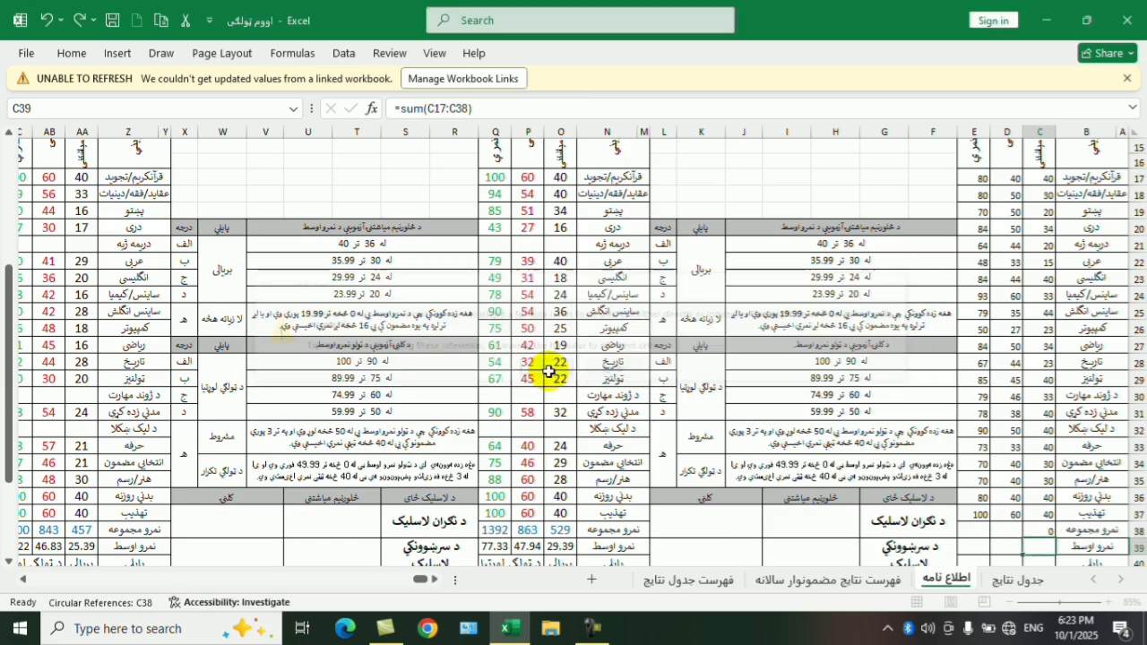
- Replace the midterm total formula in C38 with =SUM(C17:C37)
click(1040, 529)
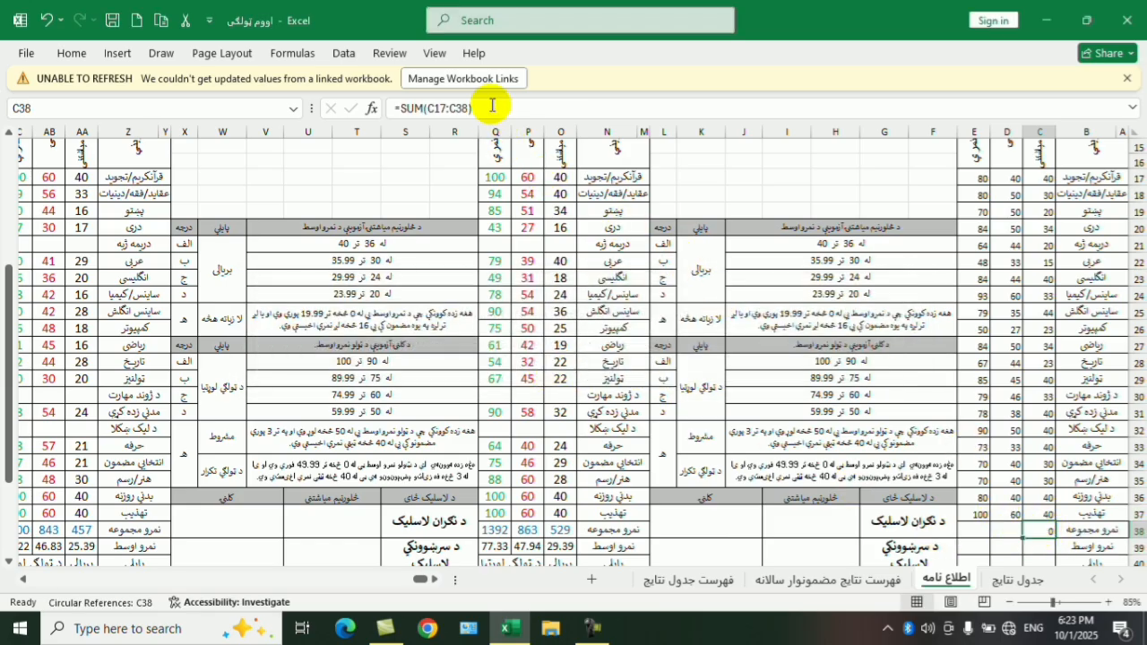
click(445, 110)
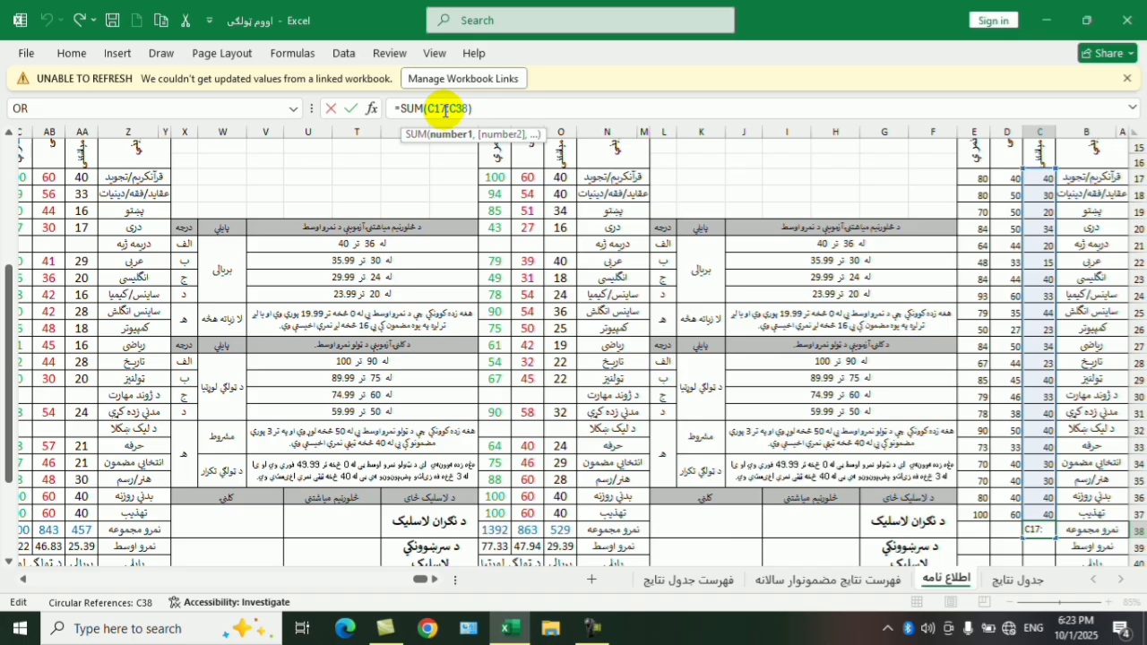
click(484, 105)
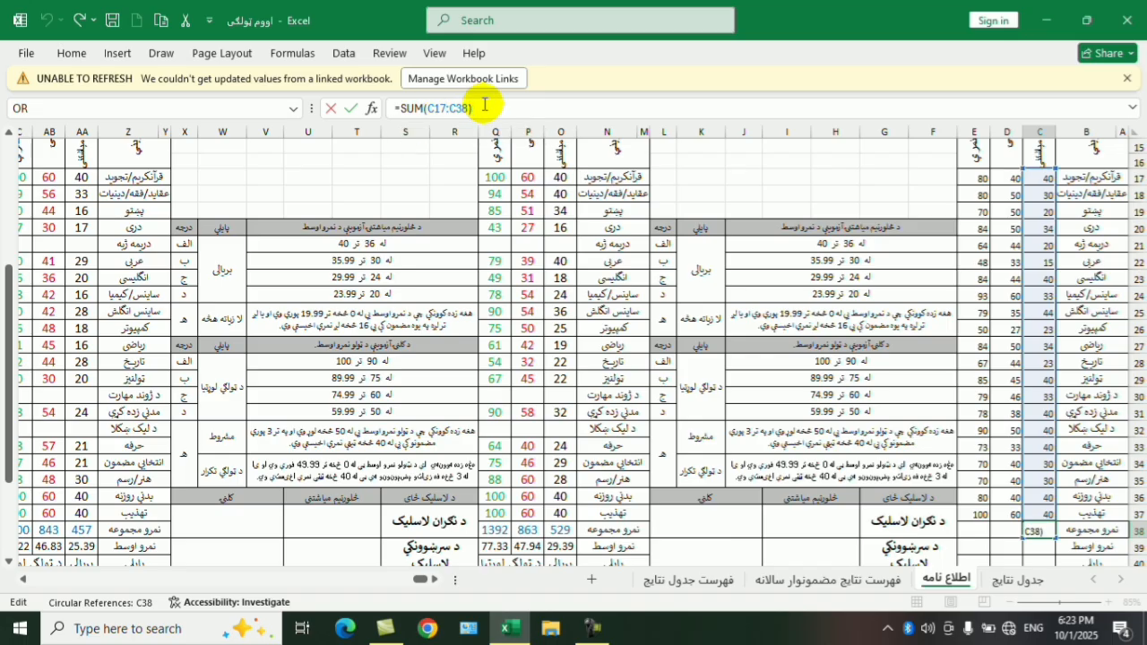
key(Return)
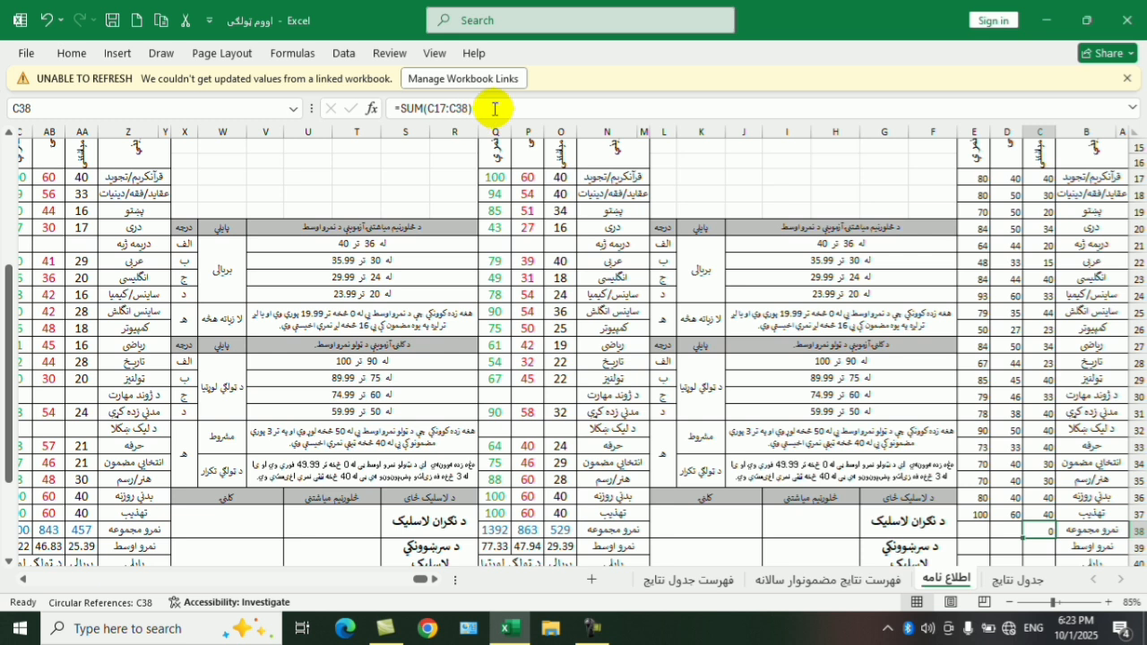
drag(495, 108, 331, 101)
text(=sum)
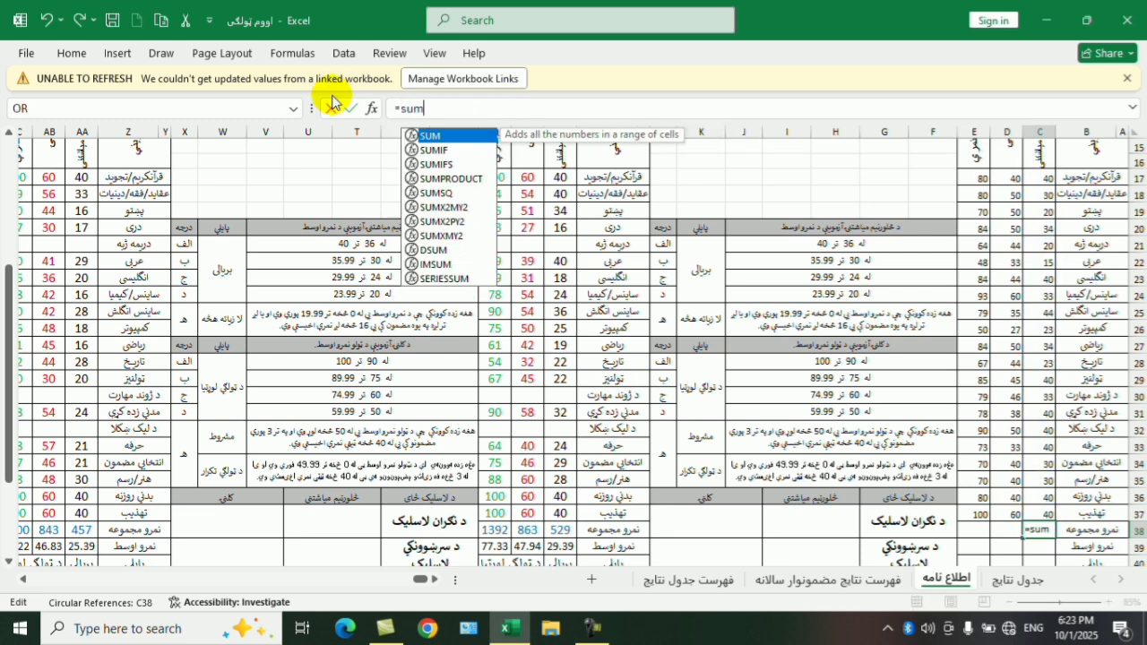
text(()
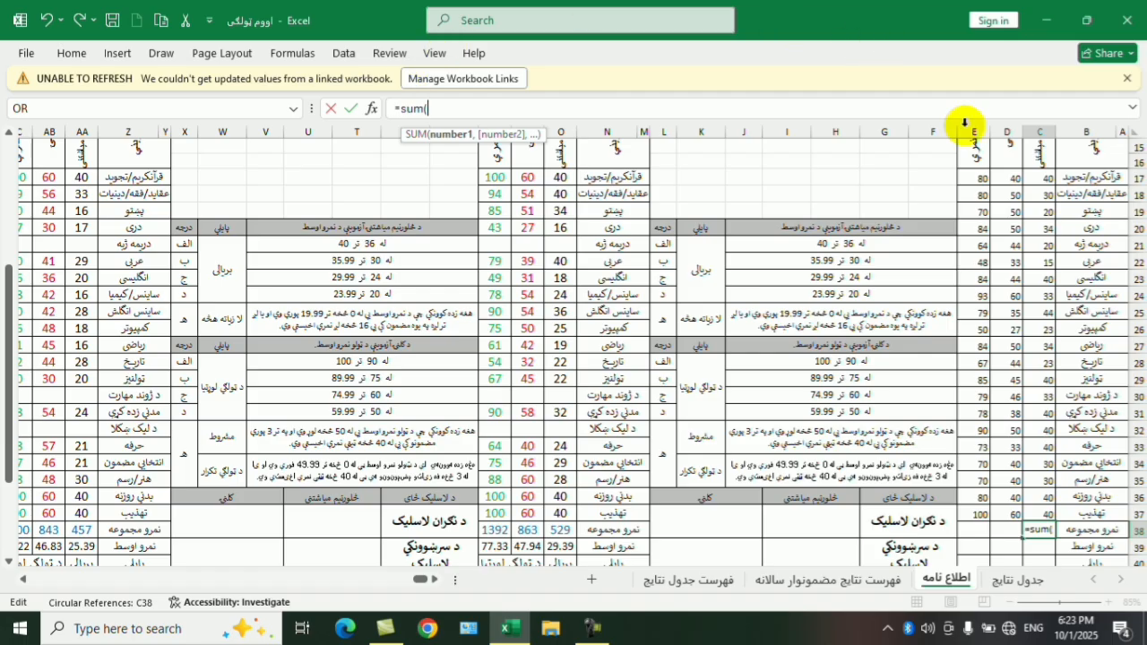
drag(1025, 179, 1027, 511)
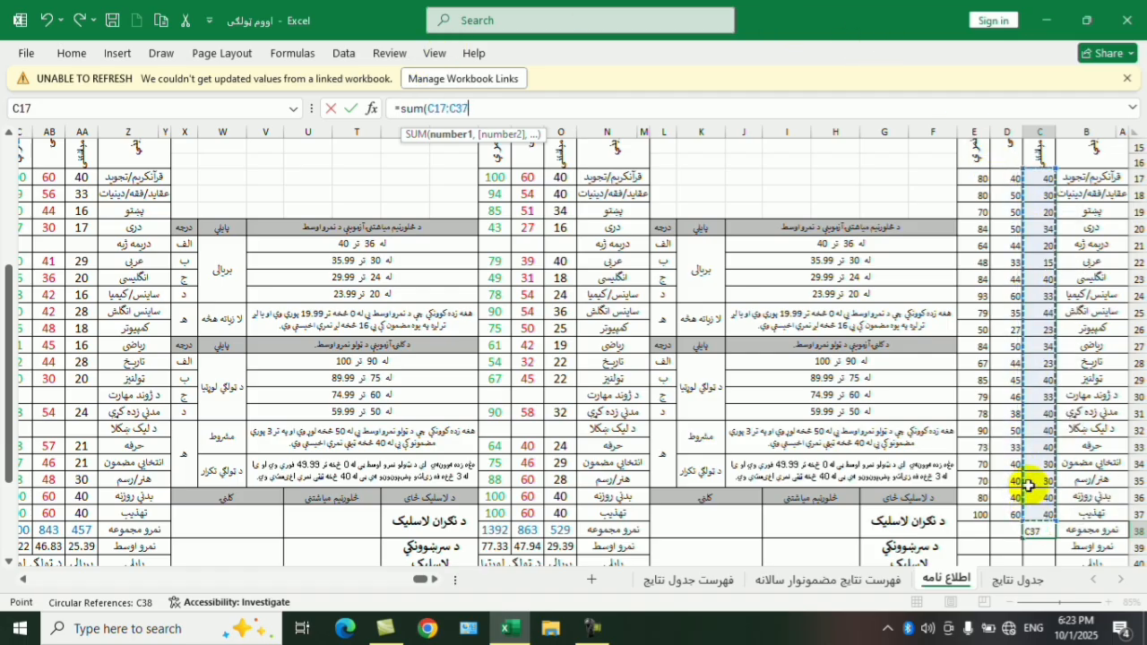
text())
key(Return)
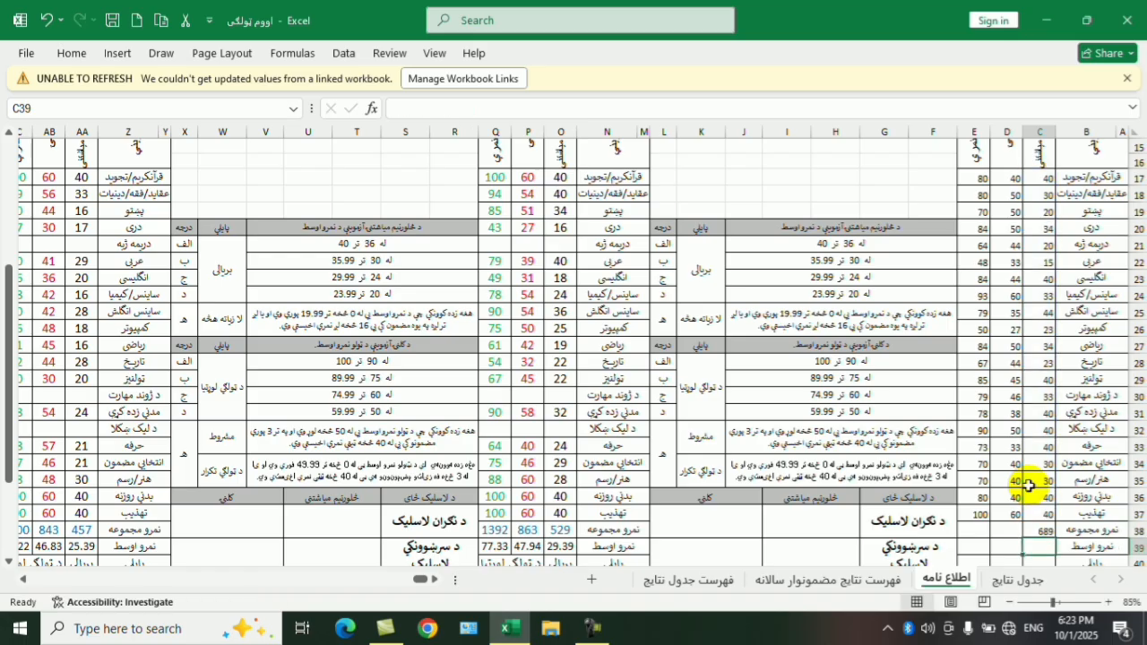
- Fill the total formula from C38 across to D38 and E38 for the annual and final scores
click(1027, 534)
drag(1019, 537, 990, 548)
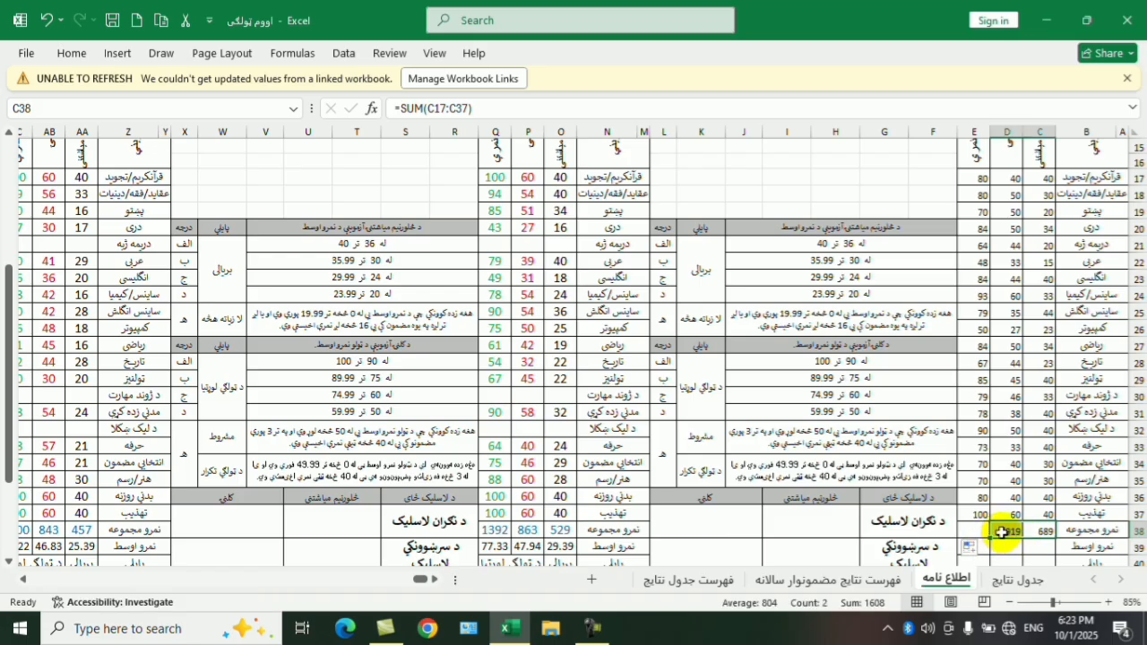
click(1006, 534)
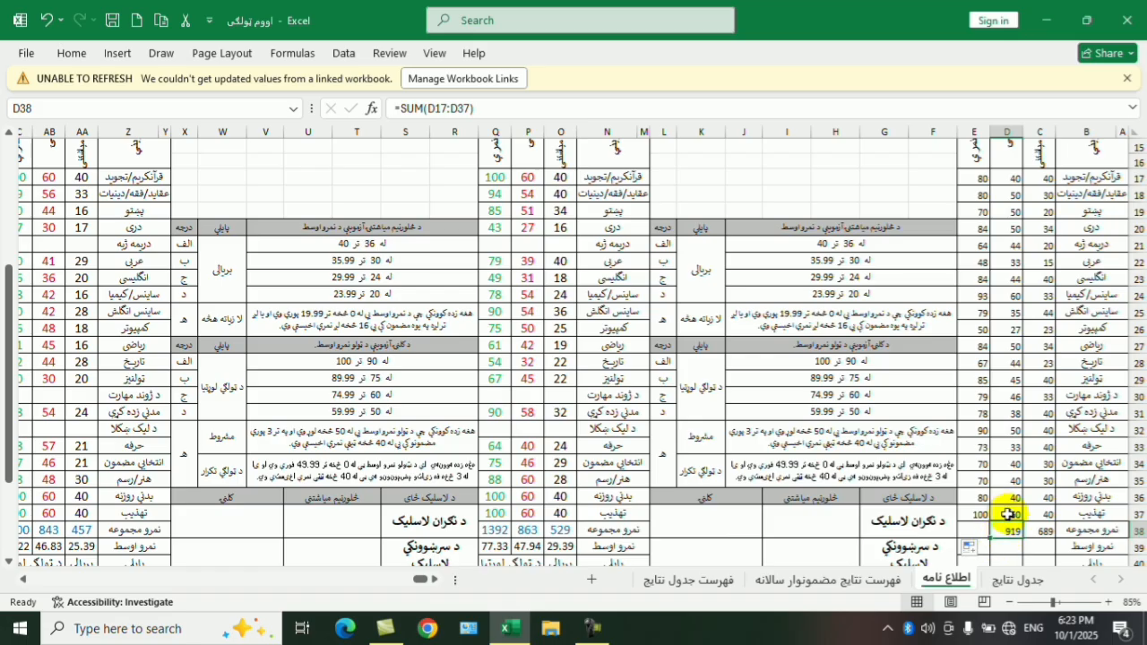
click(1009, 513)
click(1005, 531)
drag(990, 537, 976, 531)
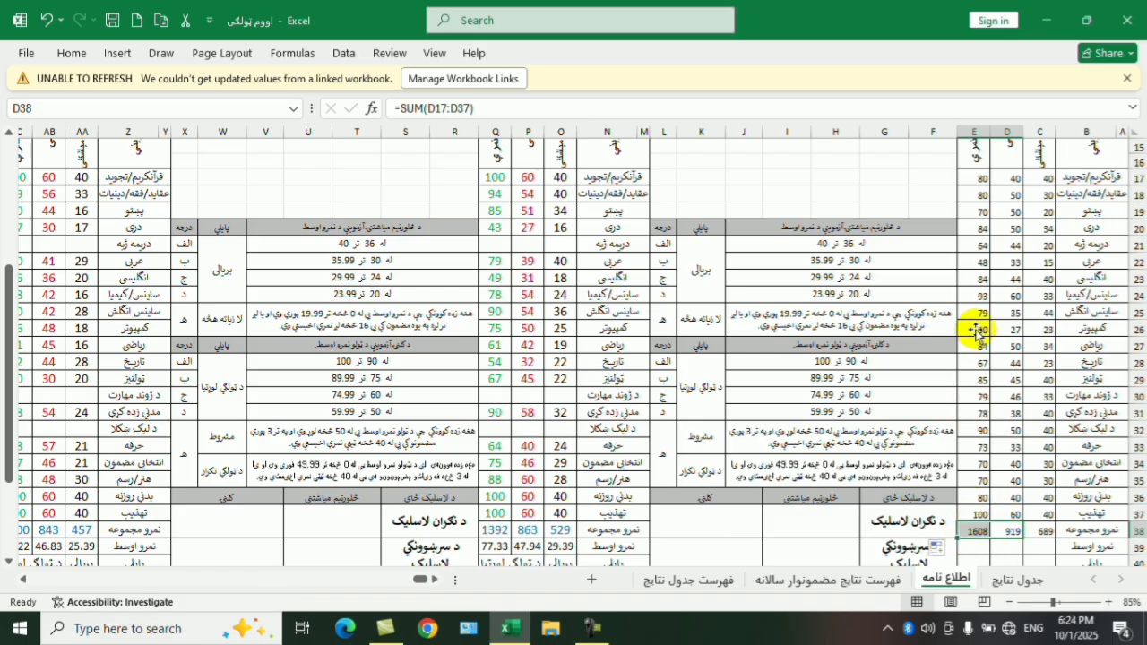
- Calculate the midterm average in C39 with =AVERAGE(C17:C37)
scroll(1045, 490, down, 1)
click(1042, 503)
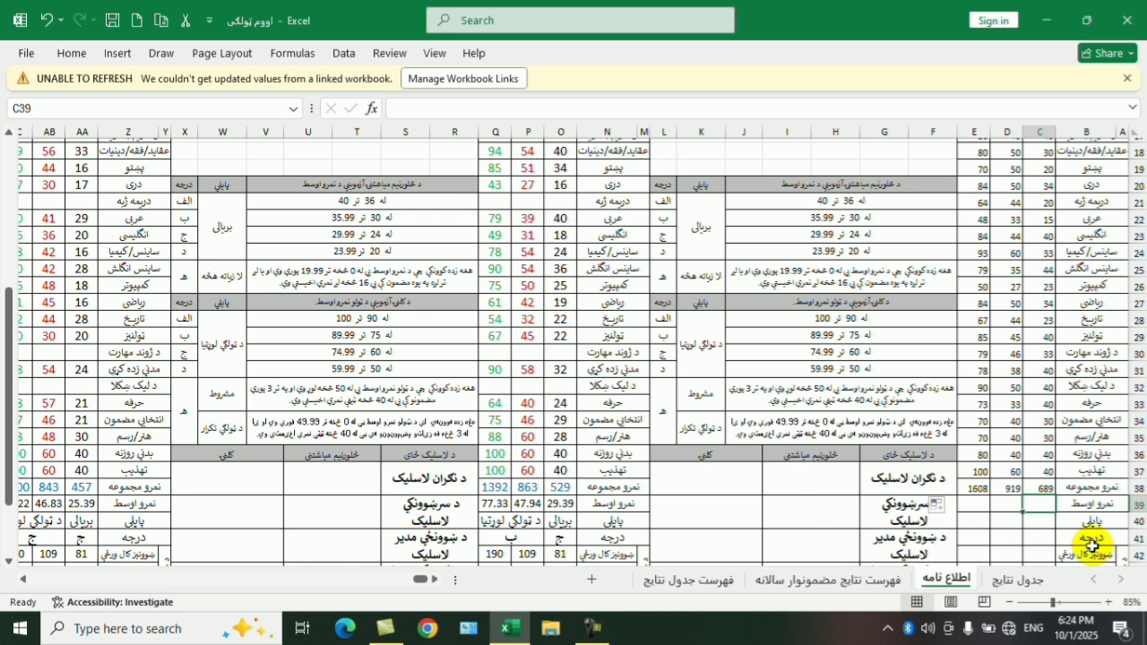
text(a)
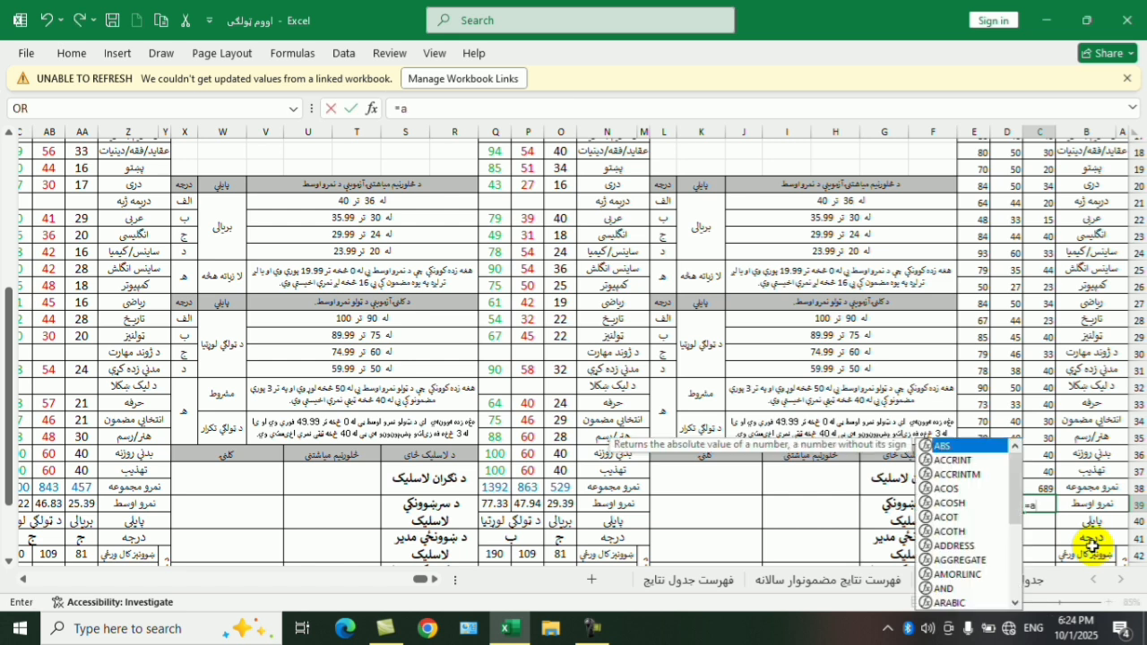
text(vera)
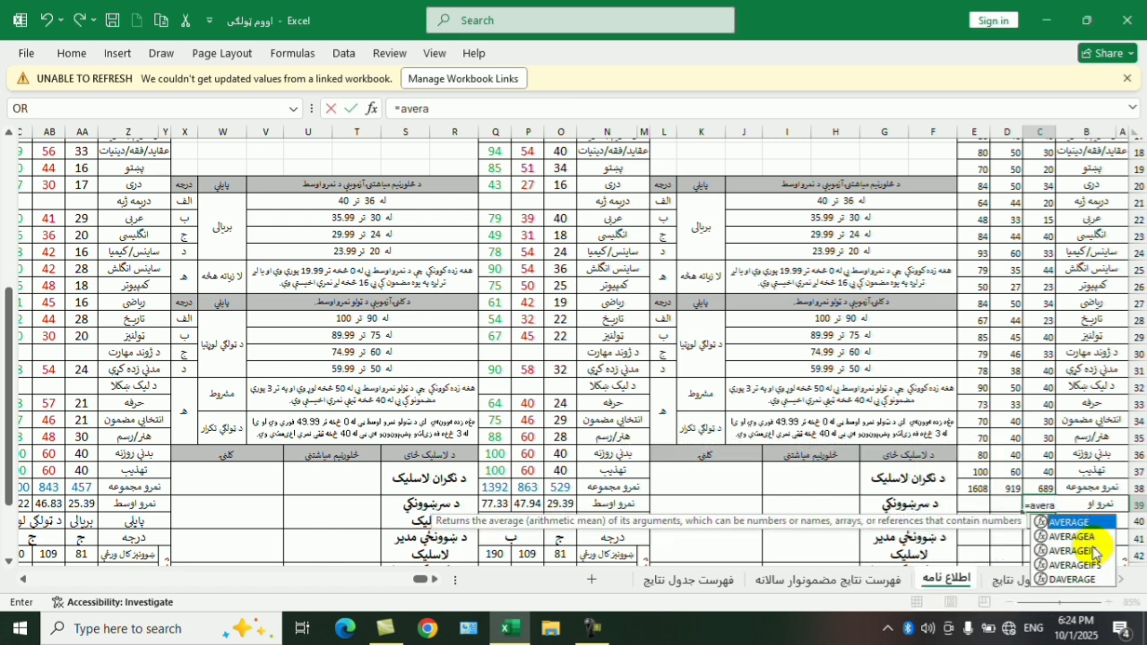
text(ge()
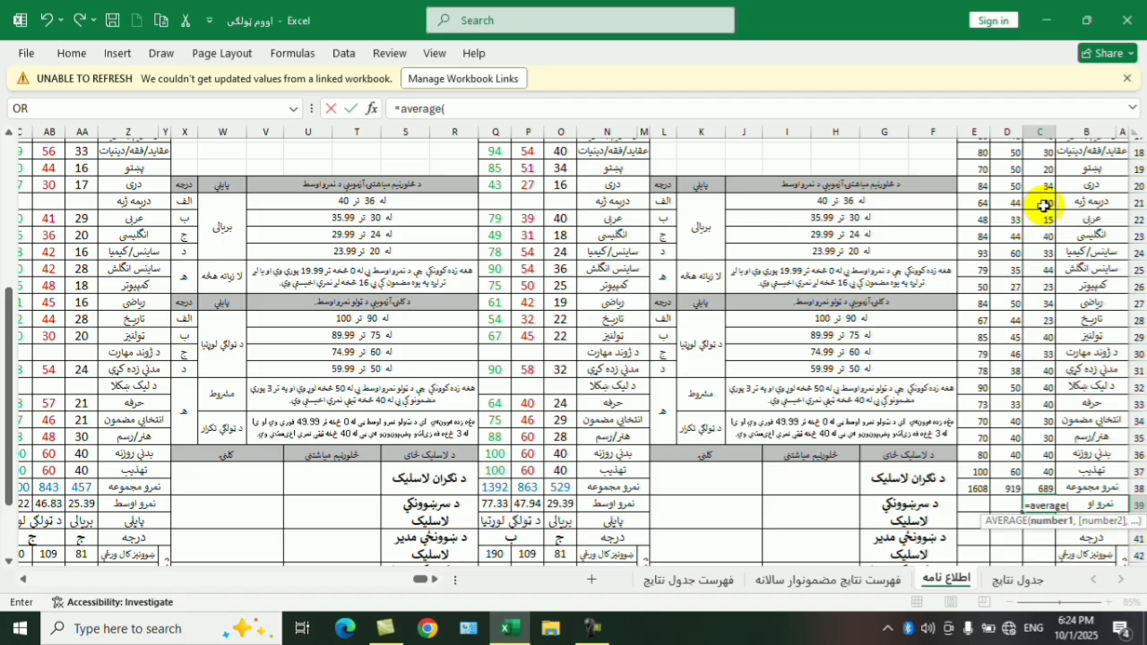
scroll(1046, 206, up, 1)
drag(1047, 176, 1045, 512)
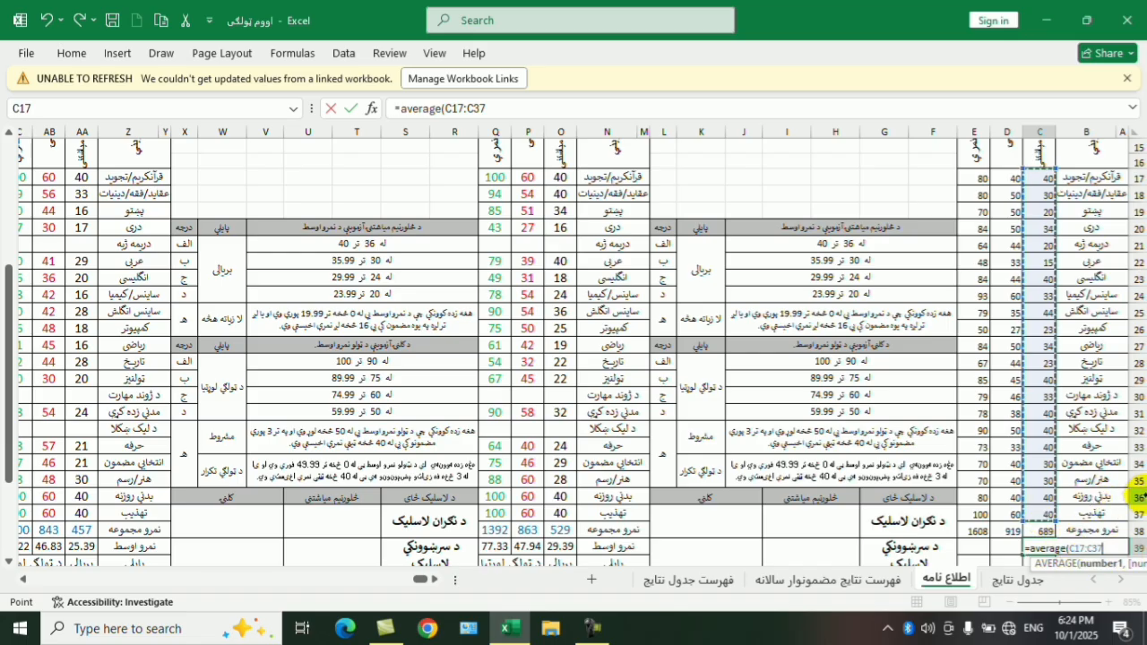
text())
key(Return)
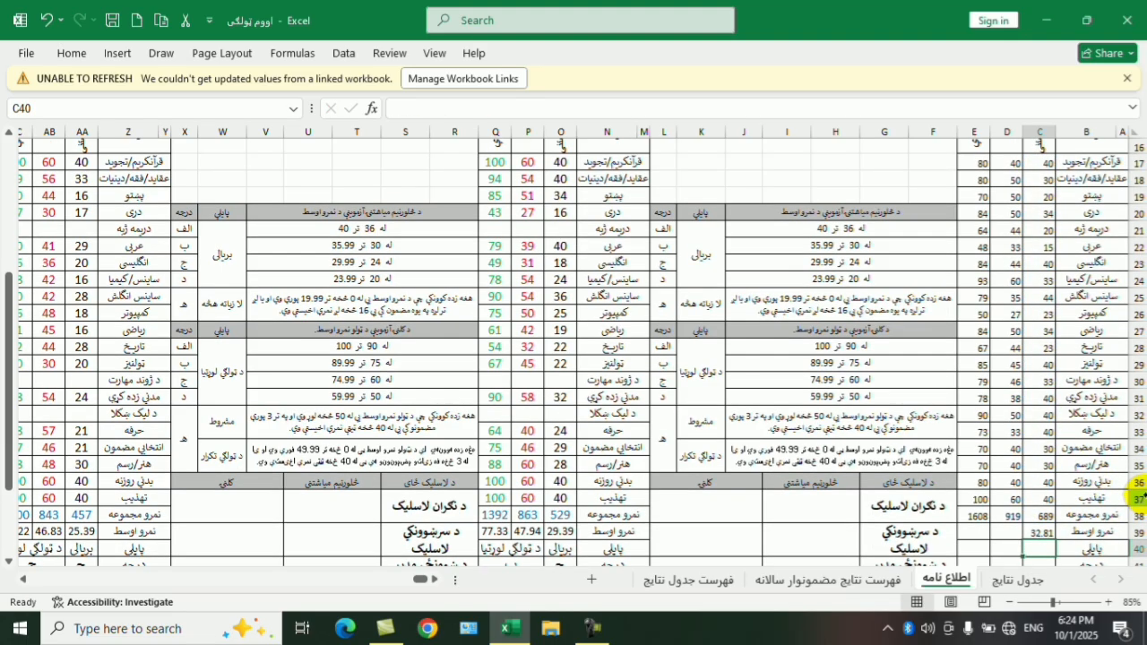
- Fill the average formula from C39 across to D39 and E39 for the annual and final scores
click(1043, 532)
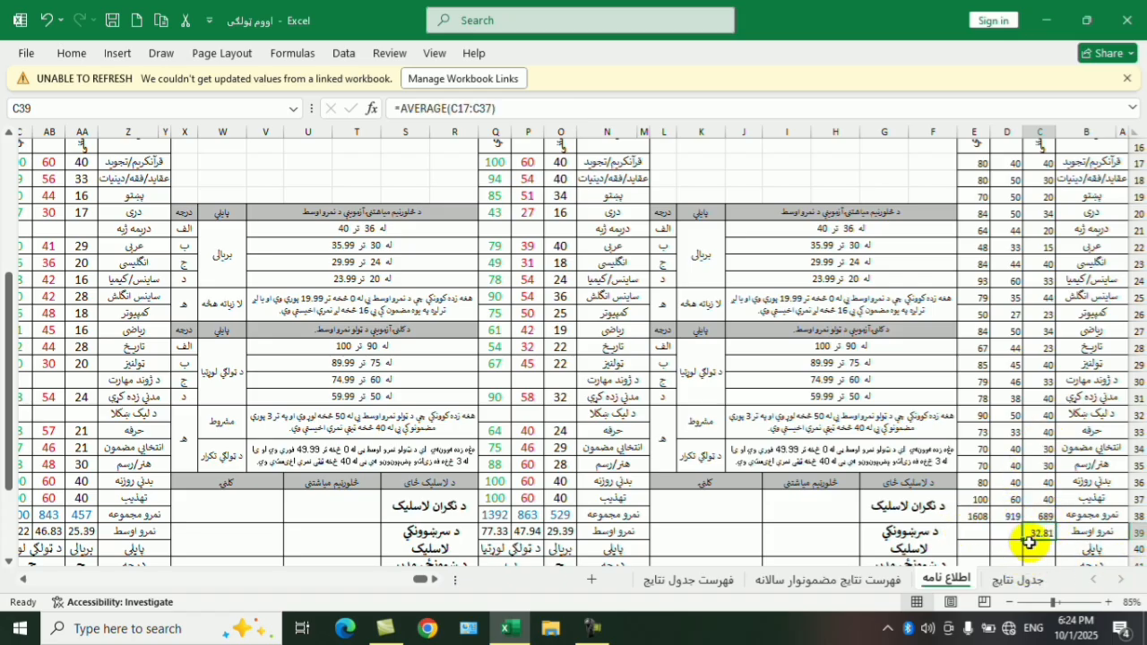
drag(1023, 541, 974, 537)
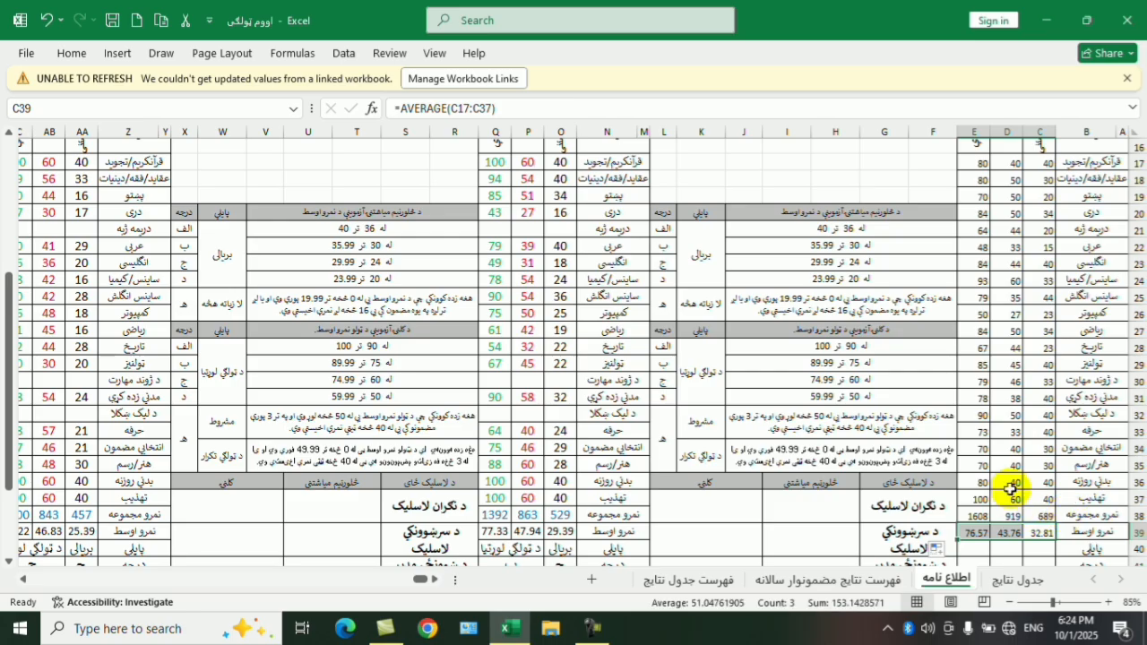
click(1035, 547)
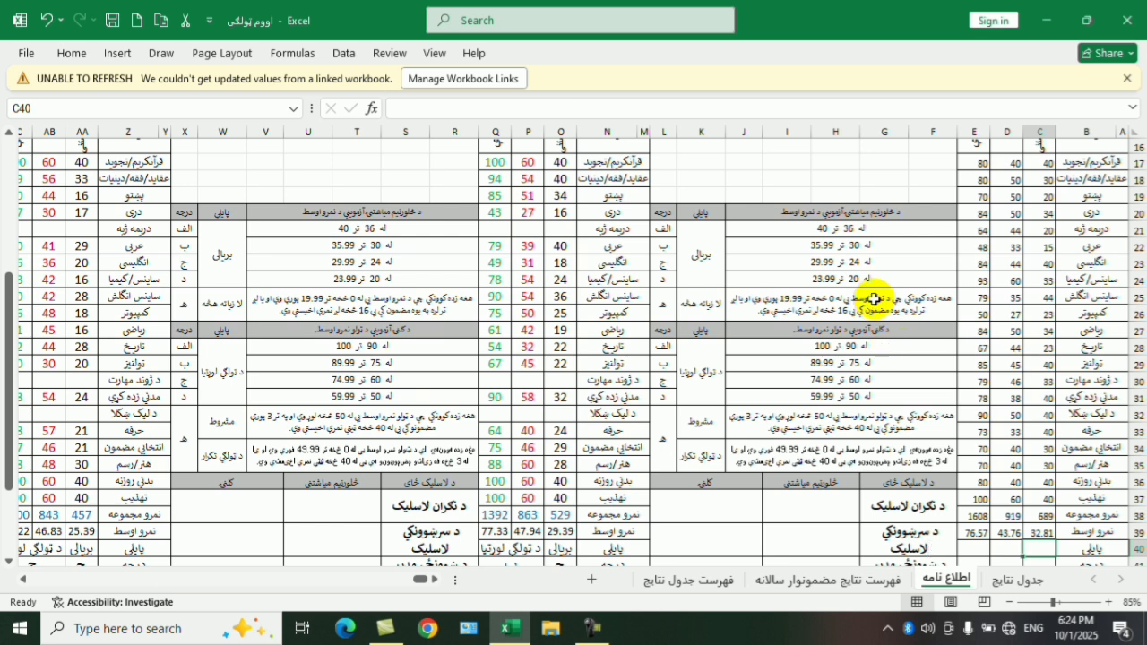
- Apply all borders to the empty range G13:J16 above the grading criteria to frame a small example table
scroll(878, 295, up, 2)
click(760, 199)
click(787, 203)
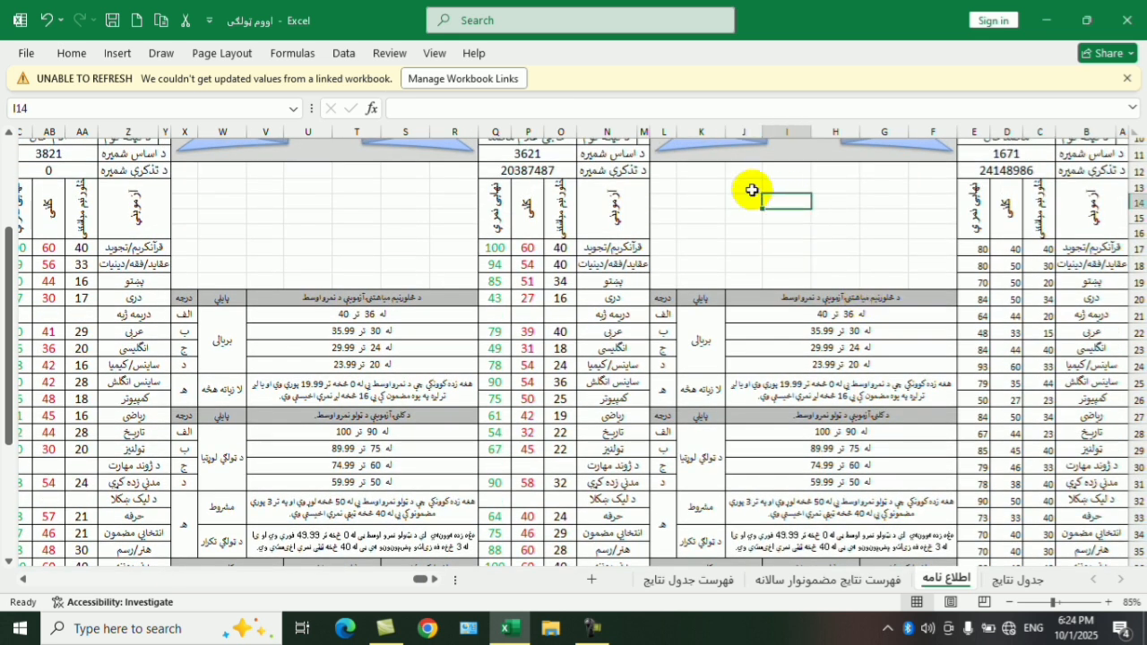
drag(749, 189, 873, 230)
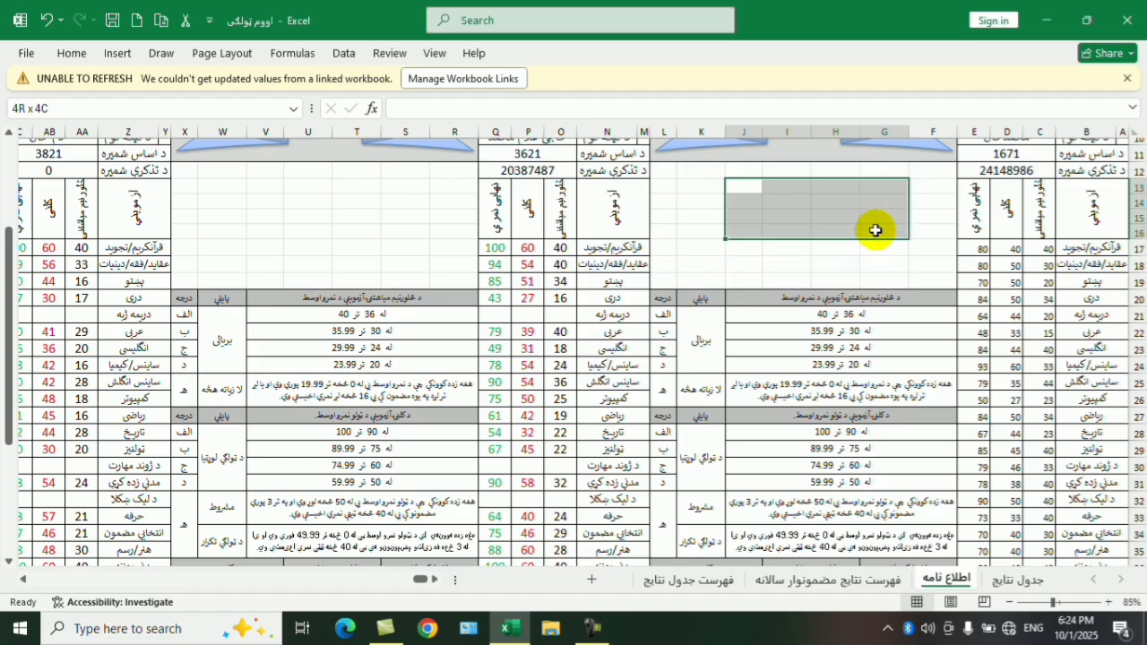
click(70, 54)
click(198, 112)
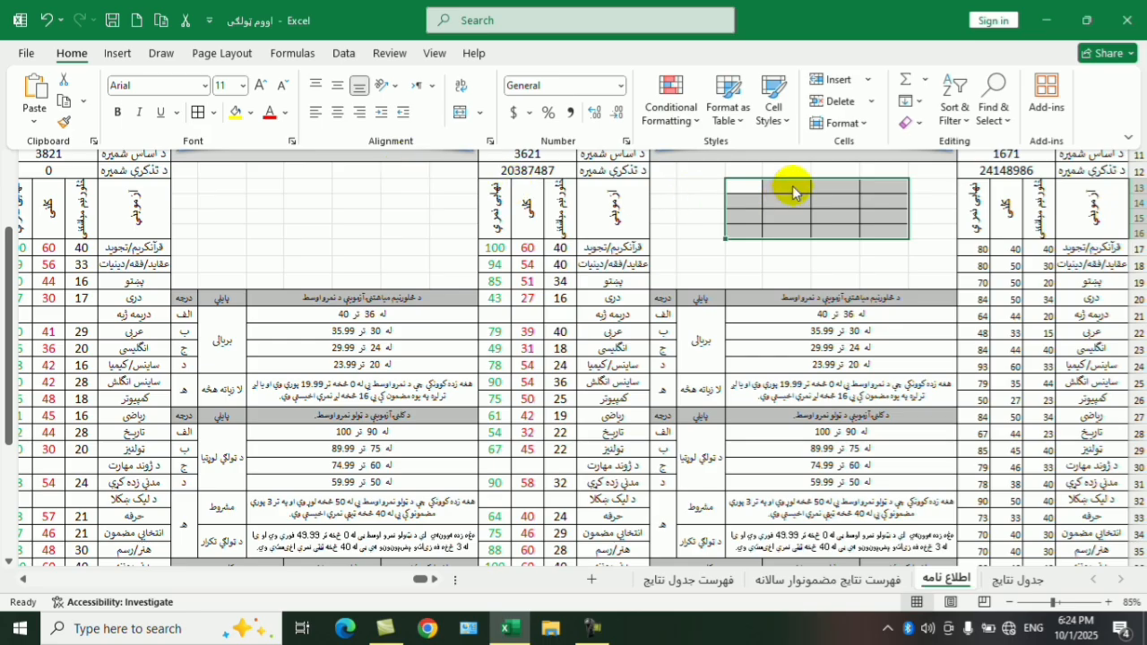
- Enter the headers No, Name, Marks and Result in J13, I13, H13 and G13 of the example table
click(757, 186)
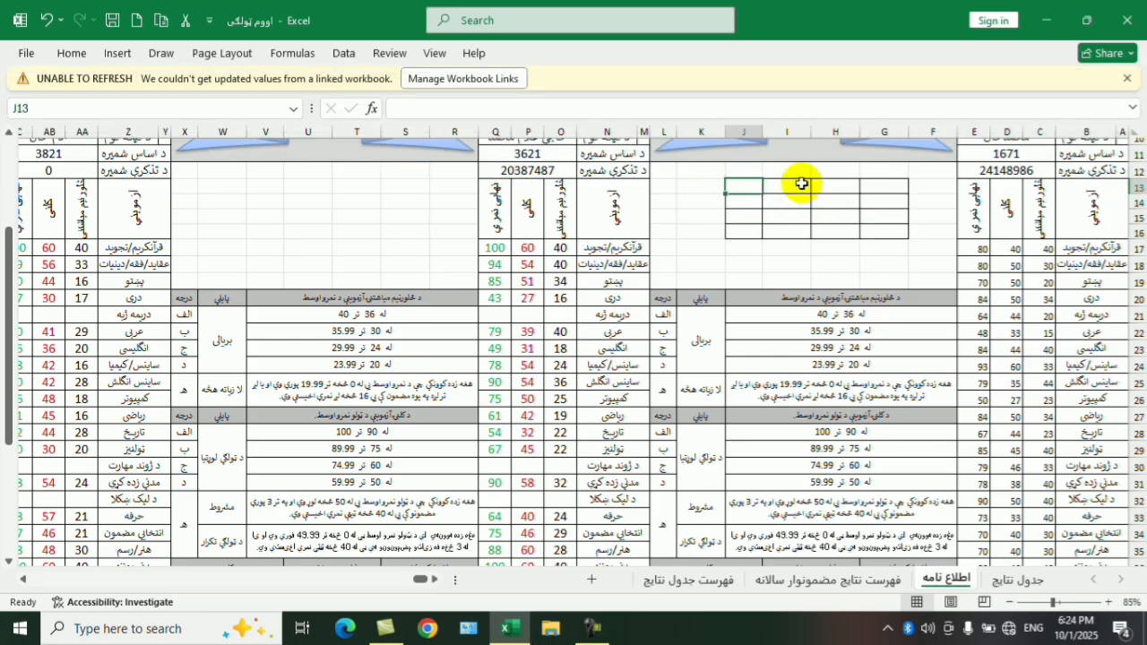
text(No)
click(801, 183)
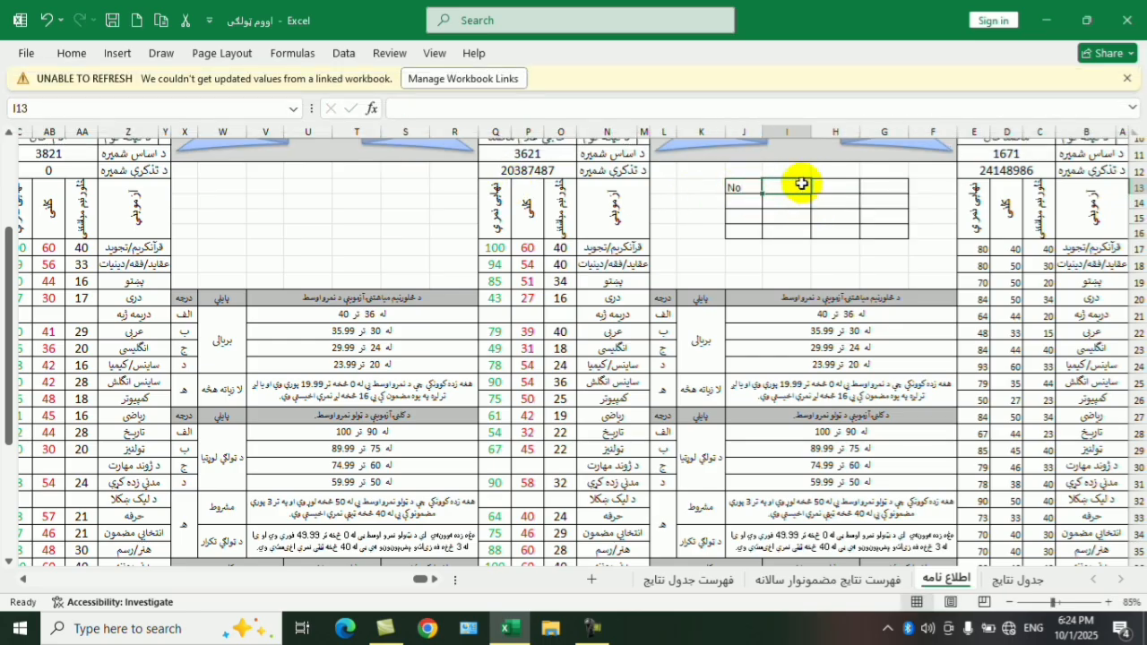
text(Name)
key(Tab)
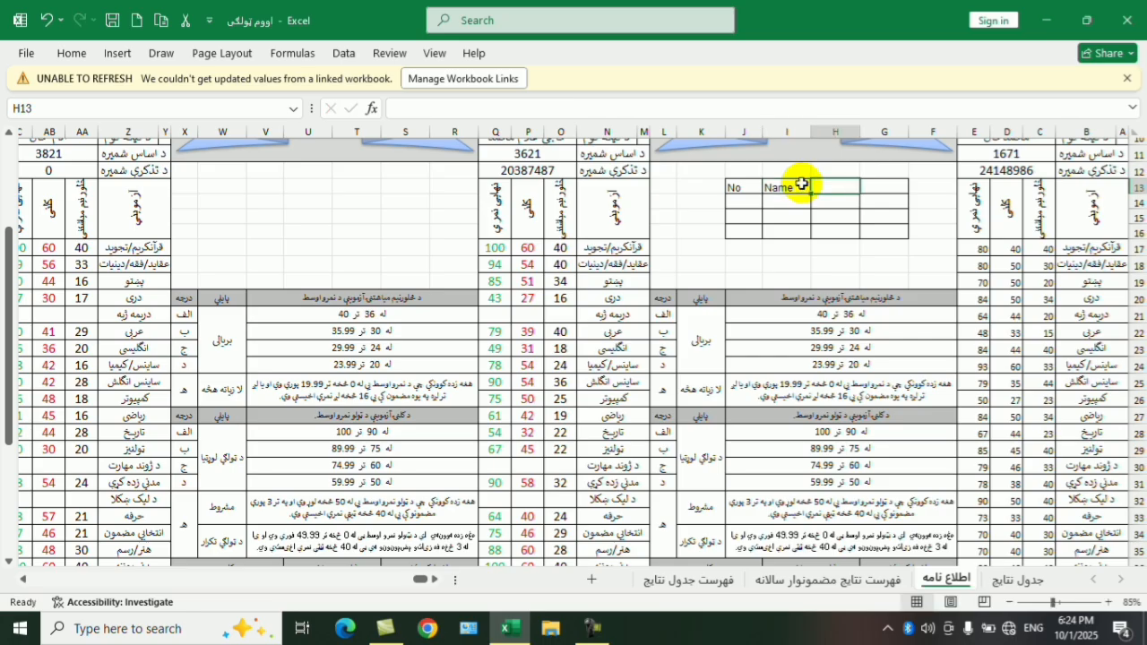
text(E)
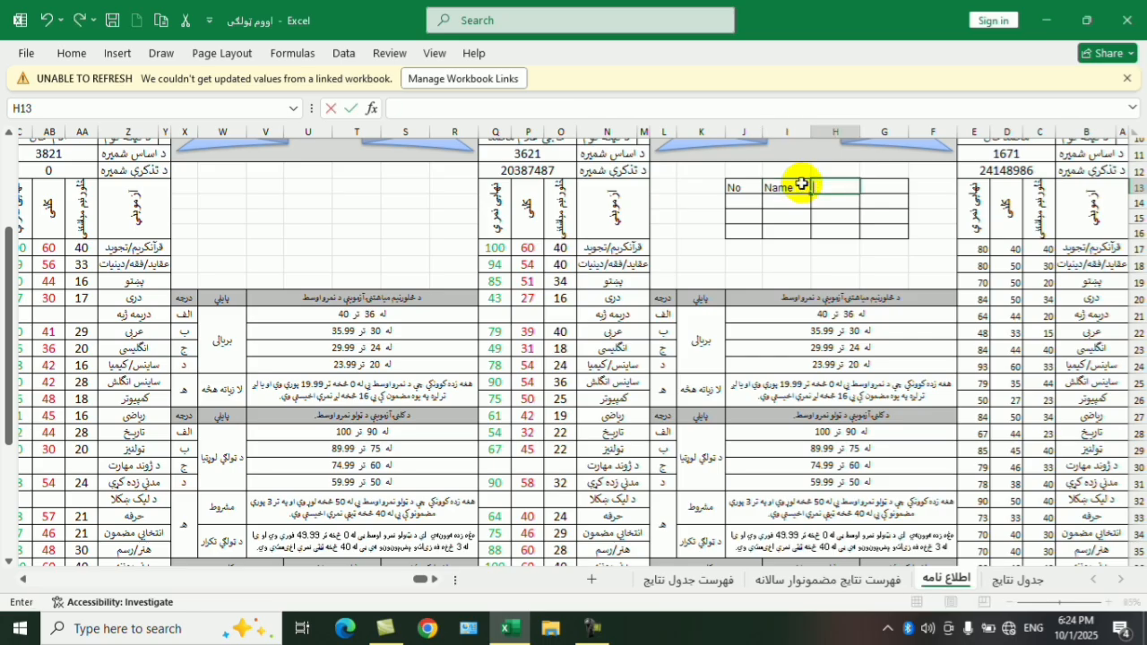
text(arks)
key(Tab)
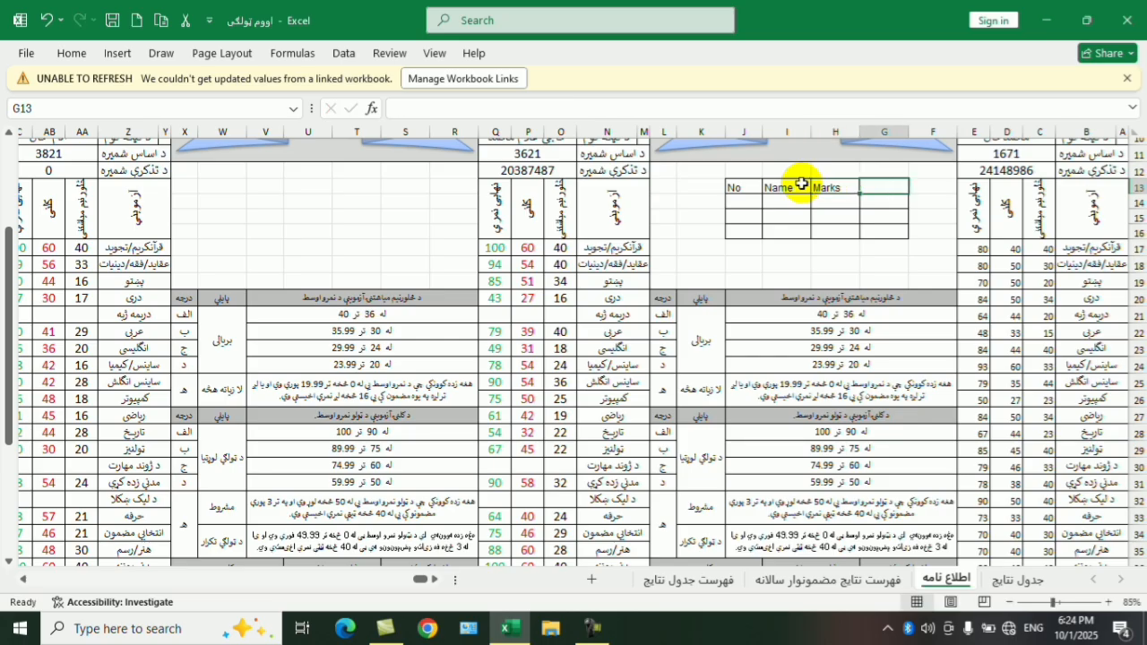
text(R)
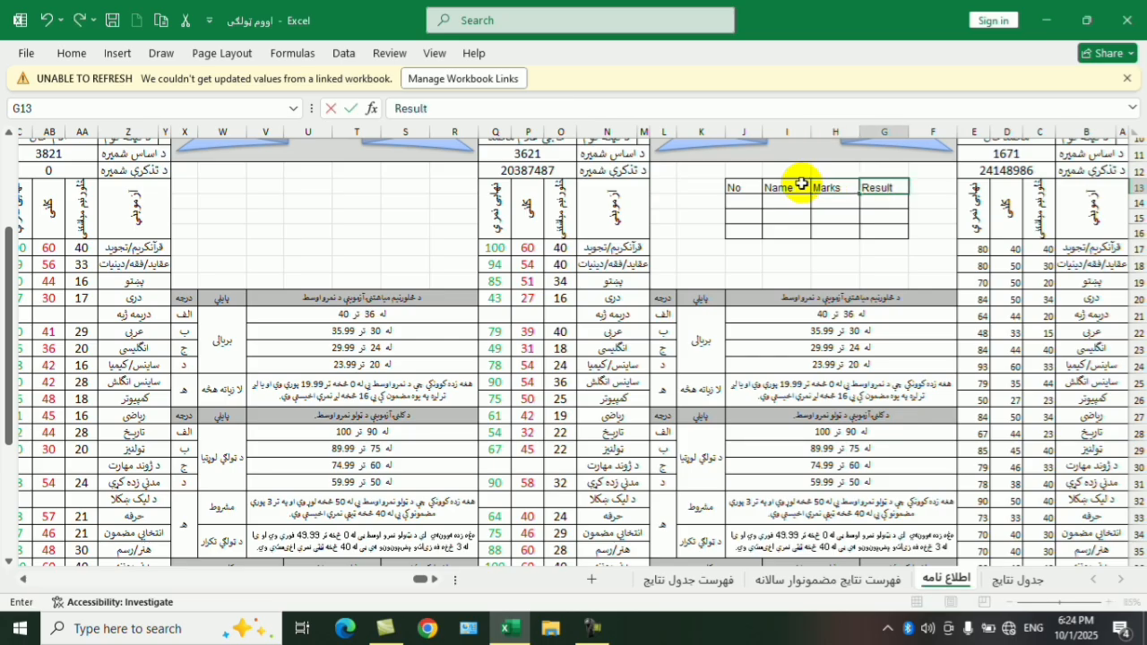
text(esult)
key(Return)
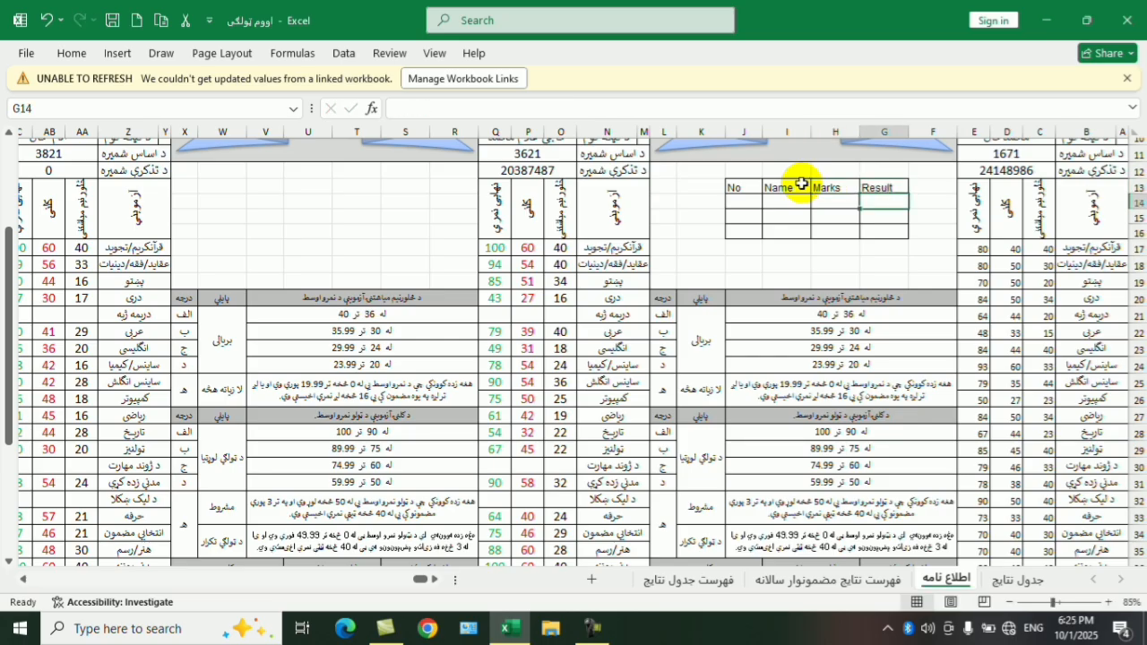
- Number the three example rows 1, 2 and 3 in J14:J16 under the No header
click(749, 199)
text(1)
key(Return)
text(2)
key(Return)
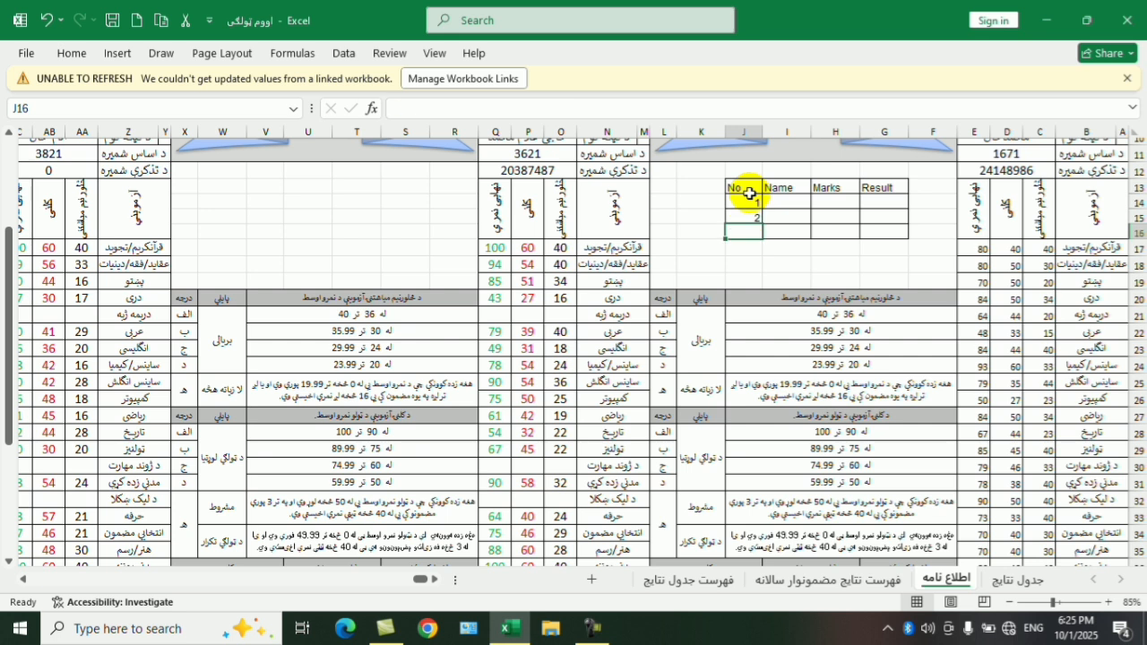
text(3)
key(Tab)
- Fill in three sample student names in I14:I16 under the Name header
key(Up)
key(Up)
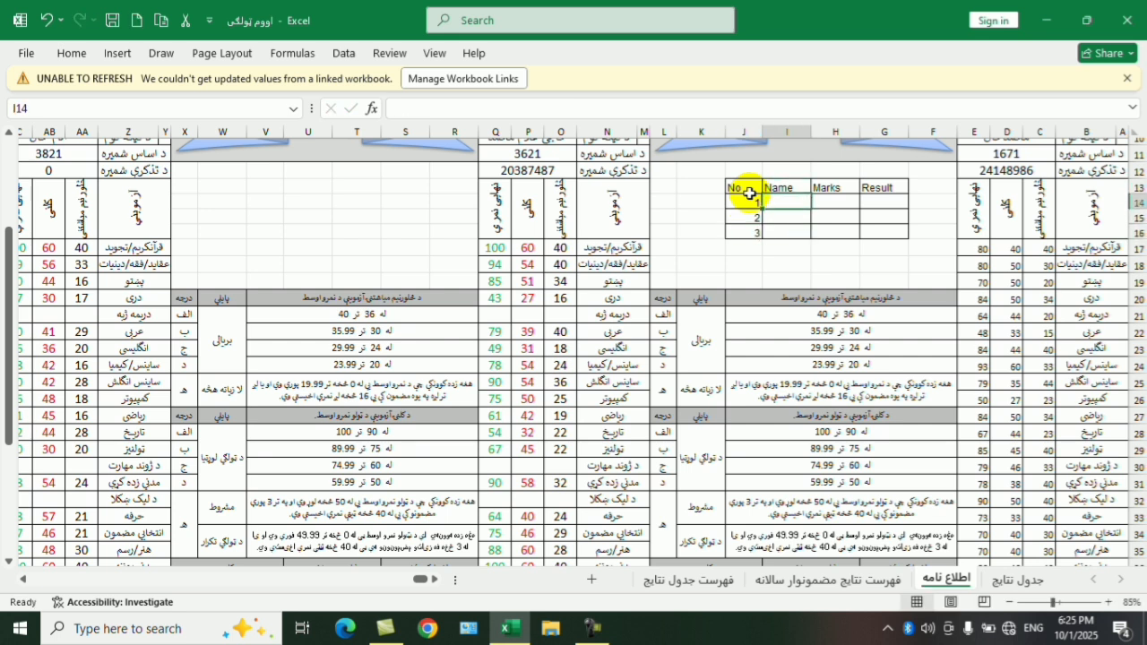
text(Ali)
key(Return)
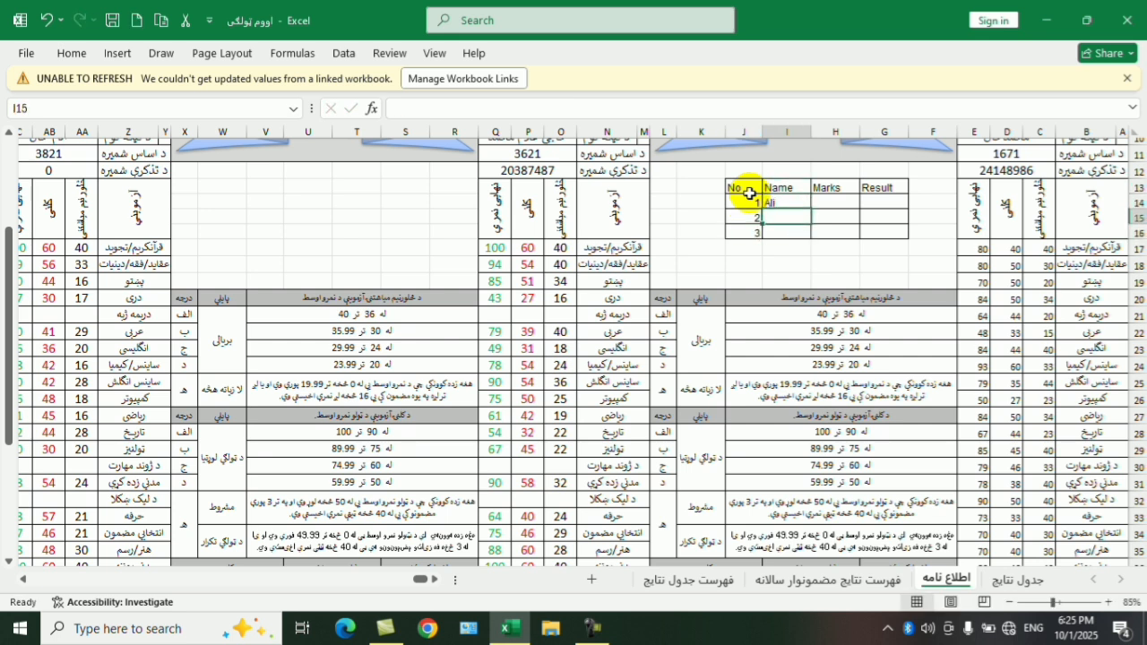
text(Wali)
key(Return)
text(Faw)
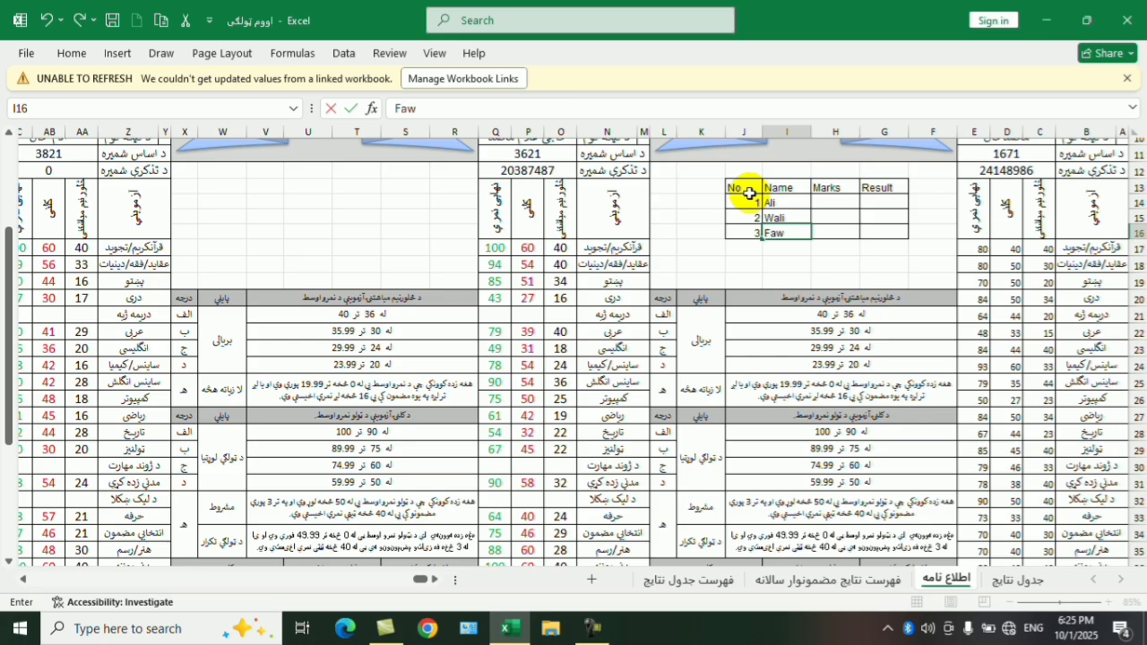
- Enter the marks 50, 30 and 80 in H14:H16 for the three sample students
key(Right)
key(Up)
key(Up)
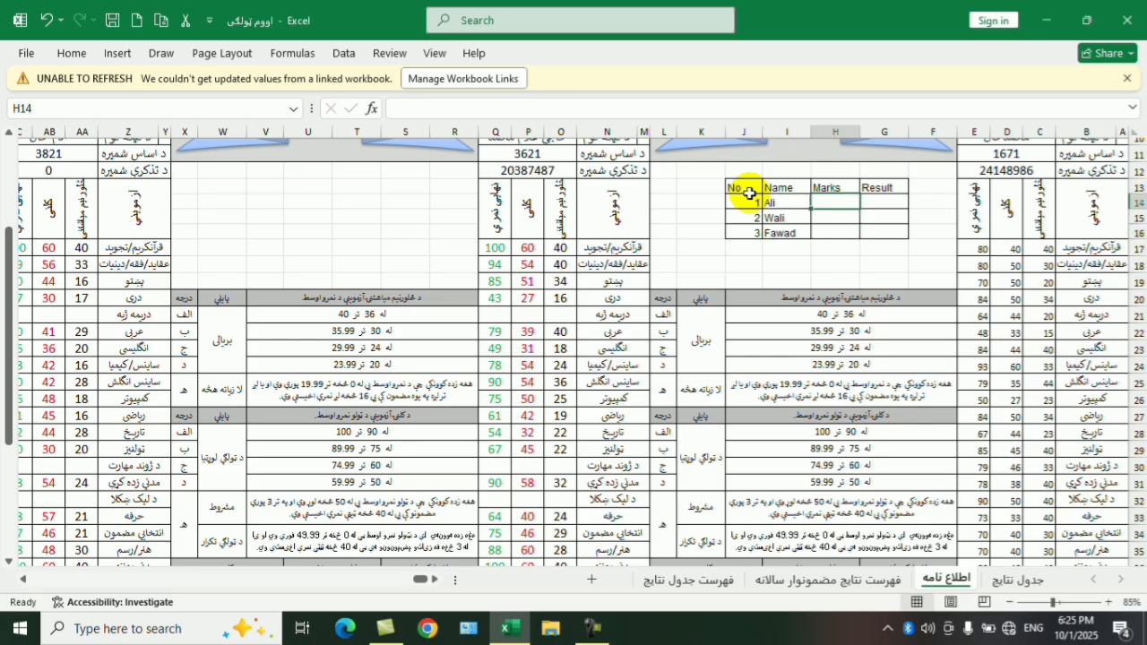
text(50)
key(Return)
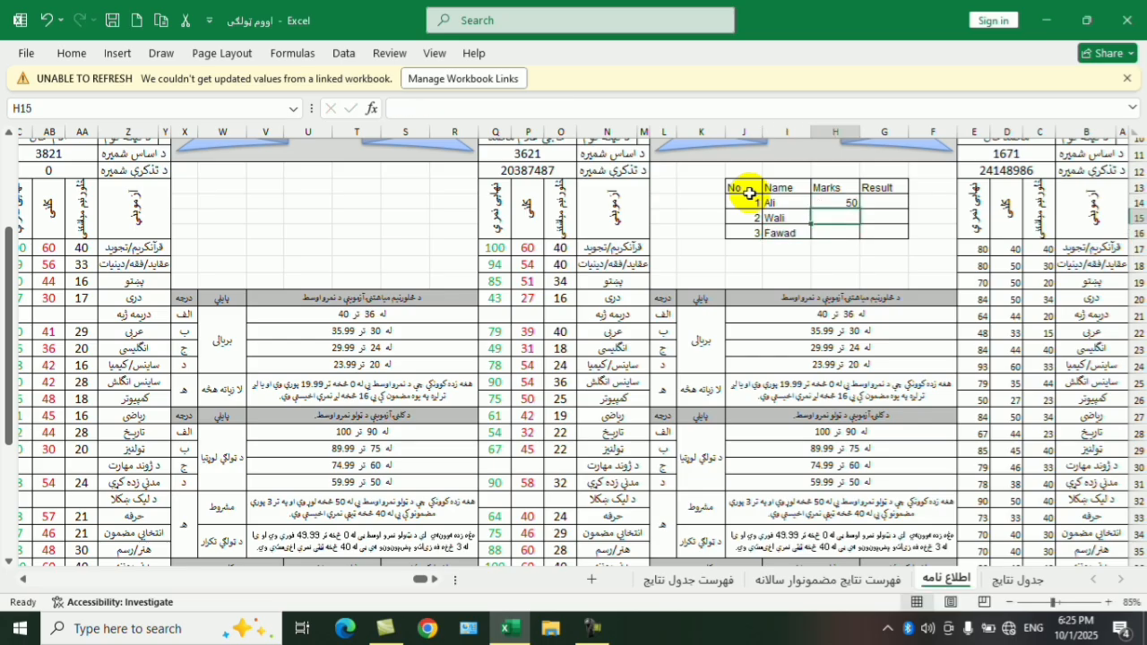
text(30)
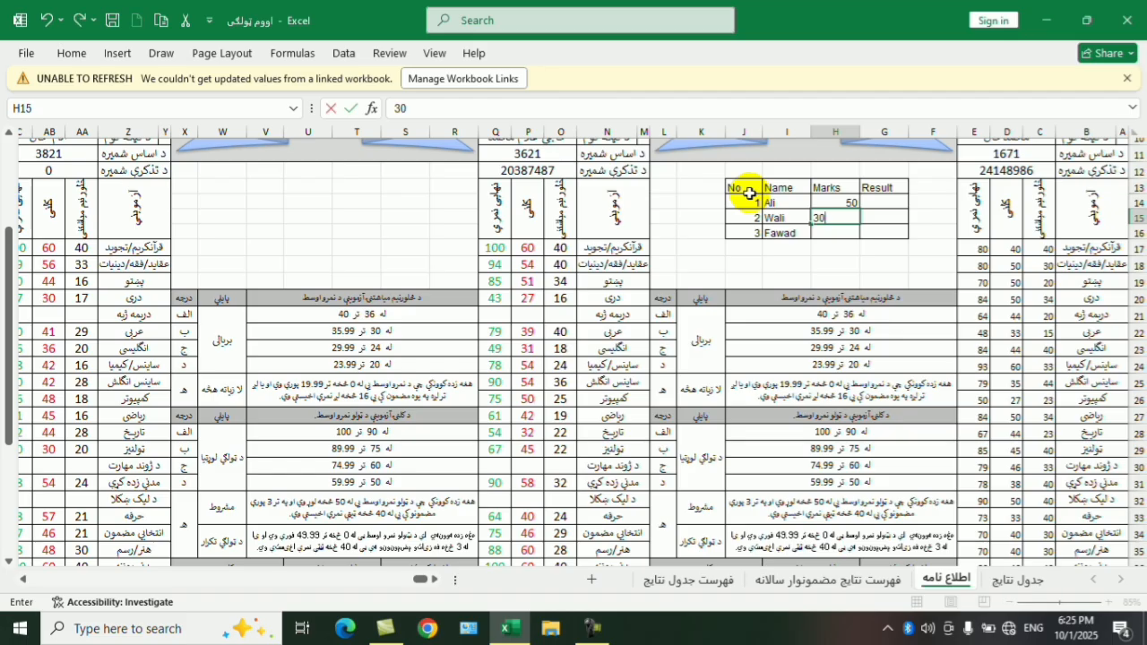
key(Return)
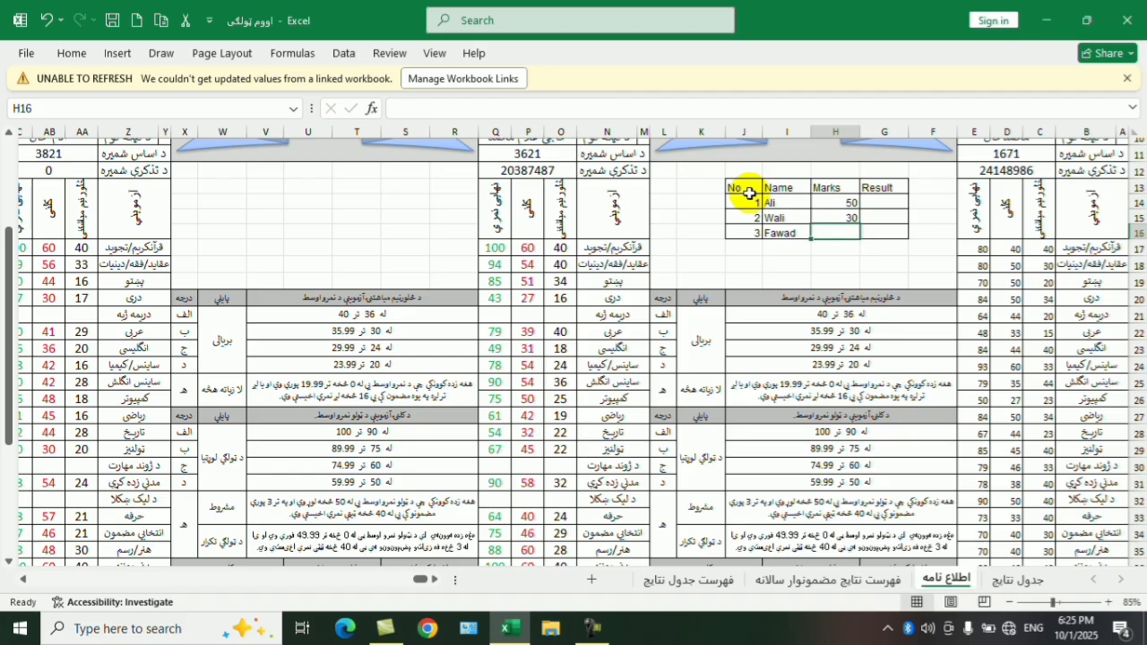
text(80)
- Enter =IF(H14>=50,"pass","fail") in G14 and fill the formula down to G16
click(883, 203)
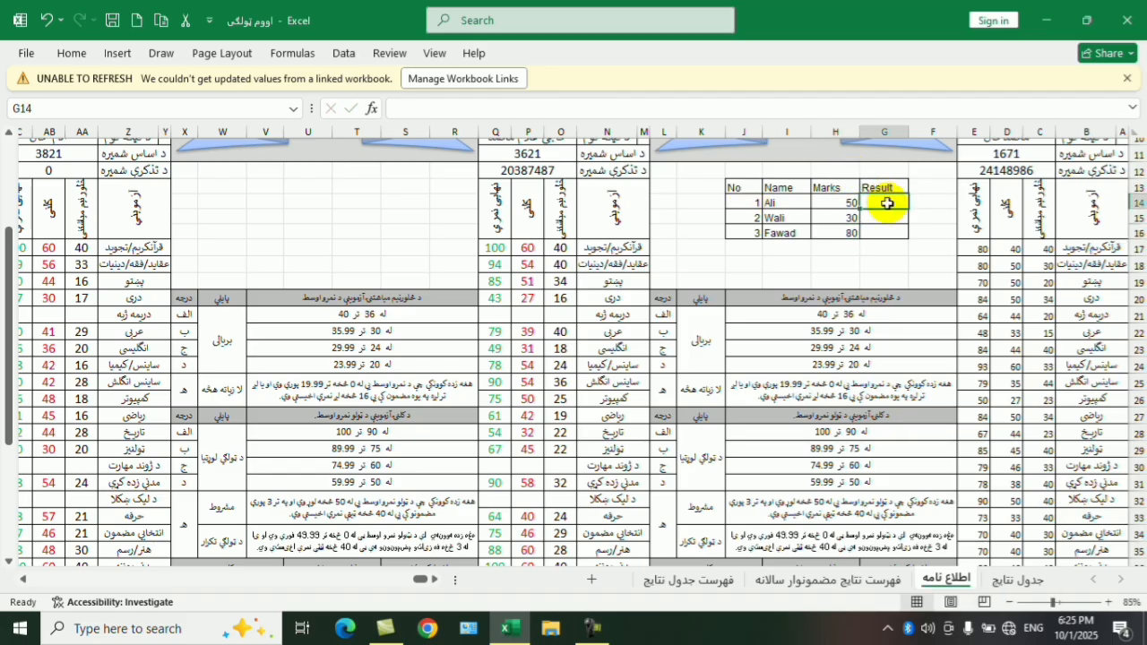
text(=fi)
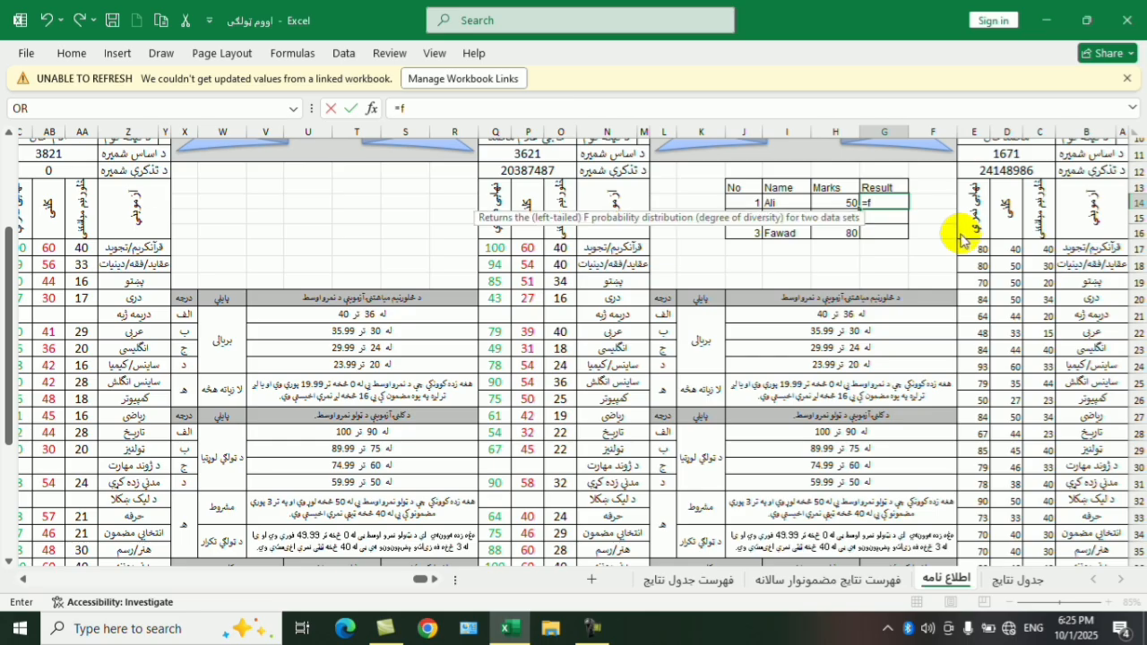
key(BackSpace)
key(BackSpace)
text(if)
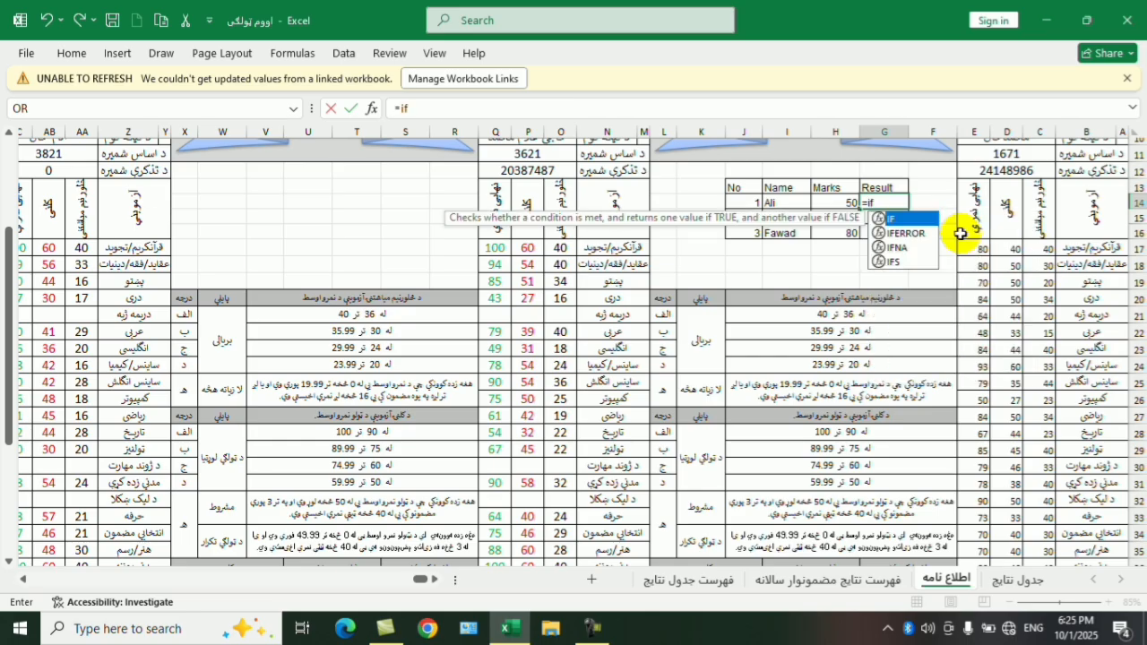
text(()
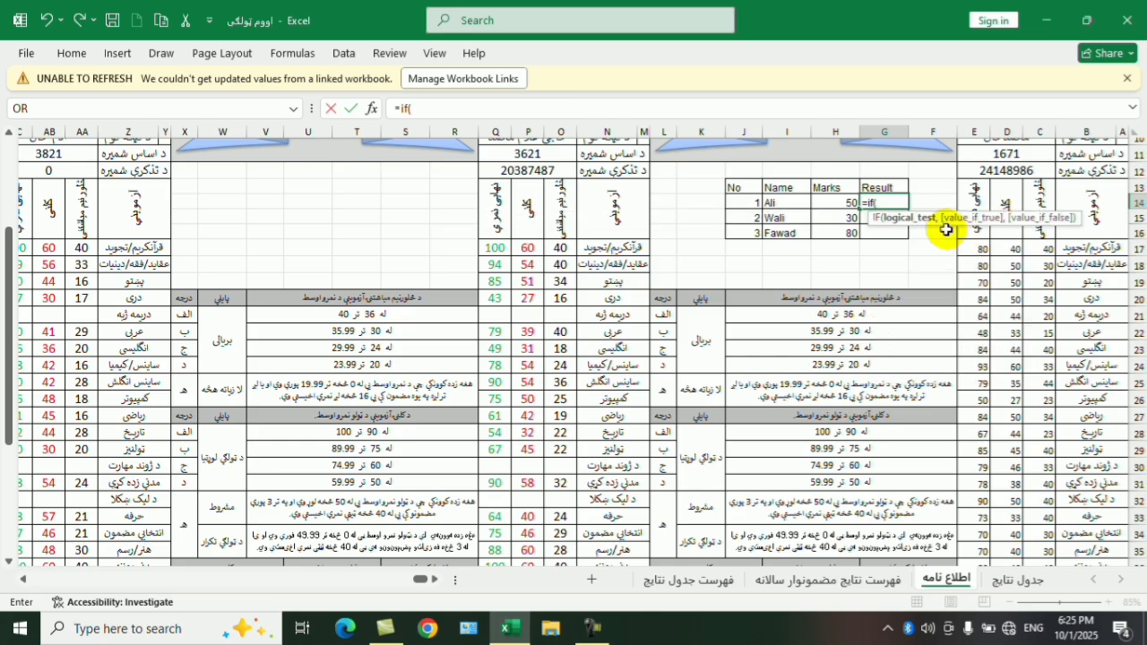
click(836, 203)
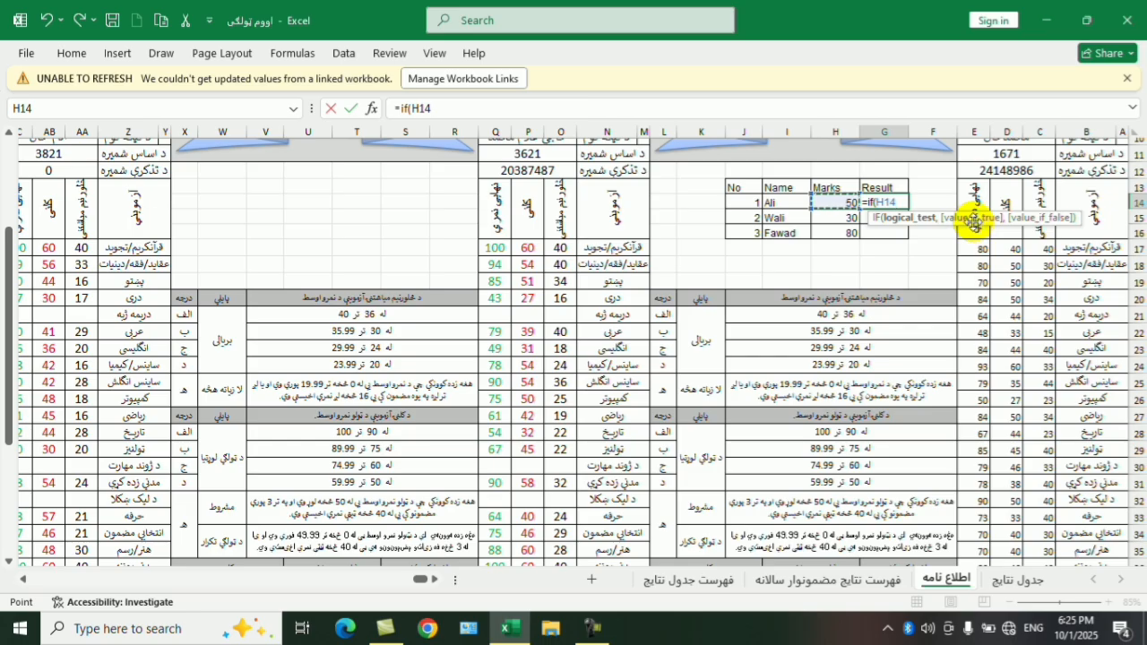
text(>=50)
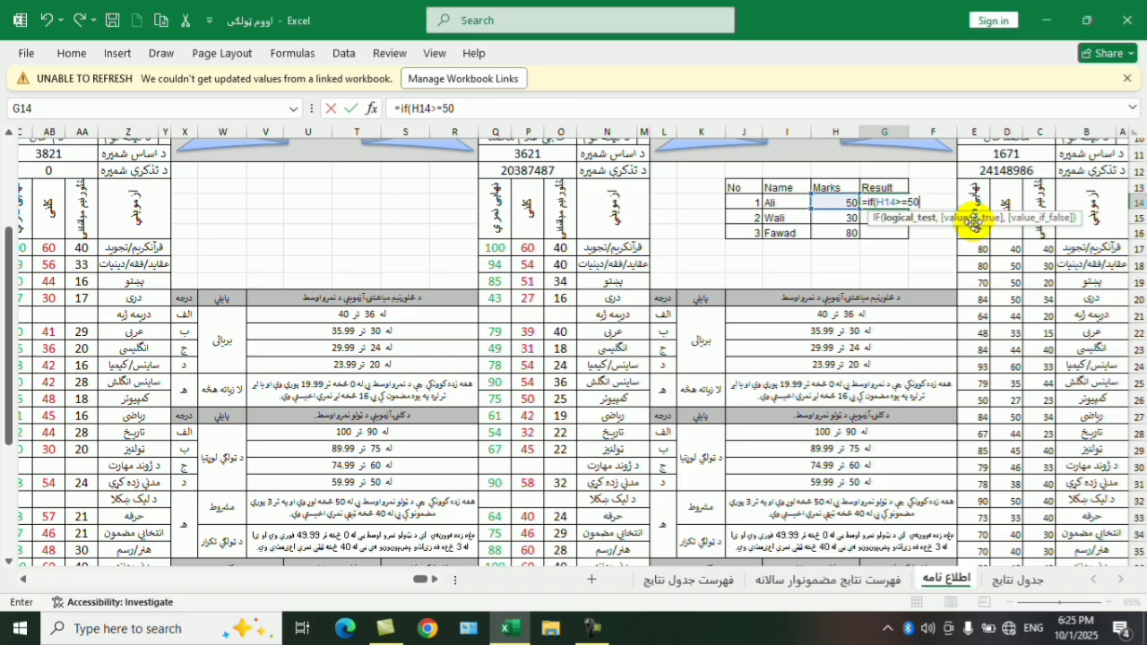
text(,"pass)
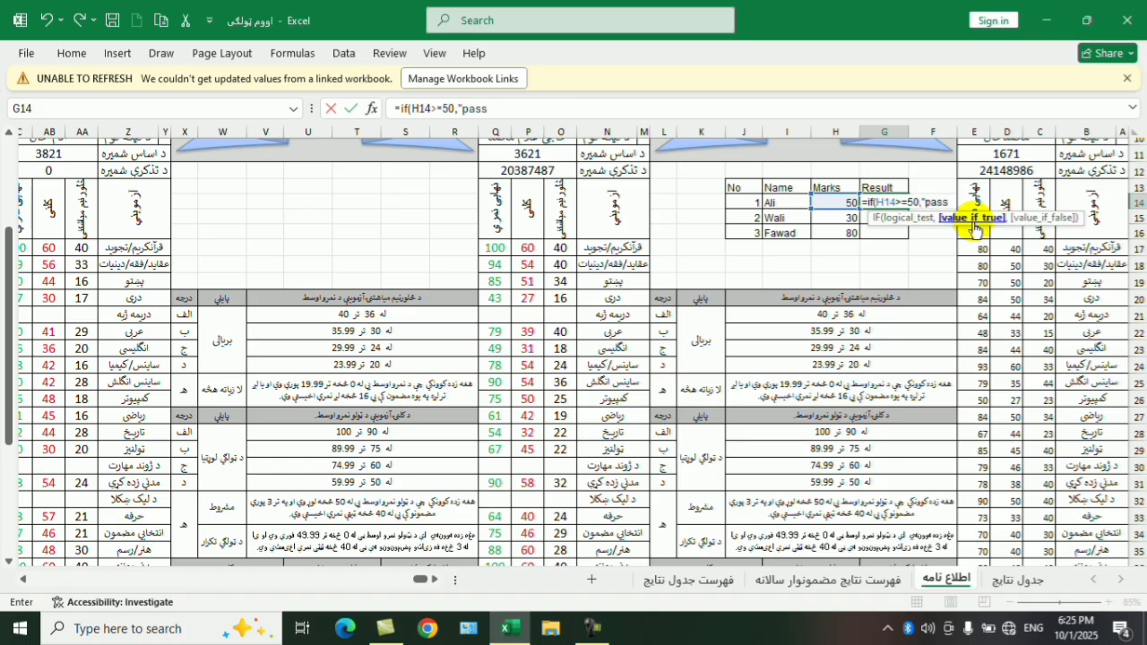
text(","fail)
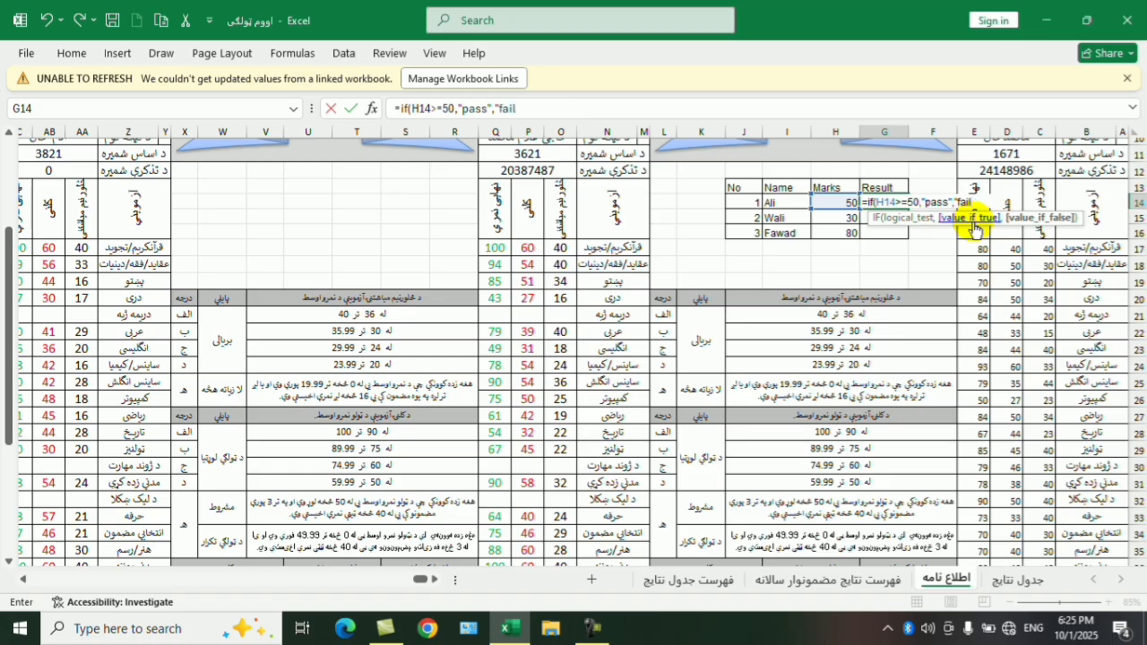
text("))
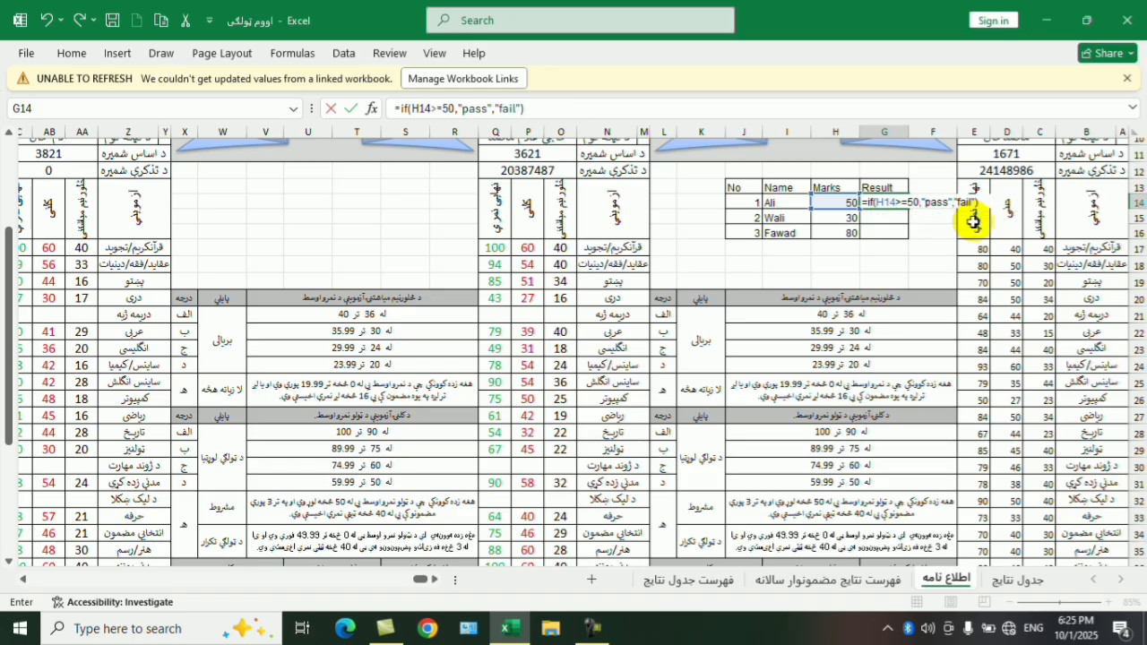
key(Return)
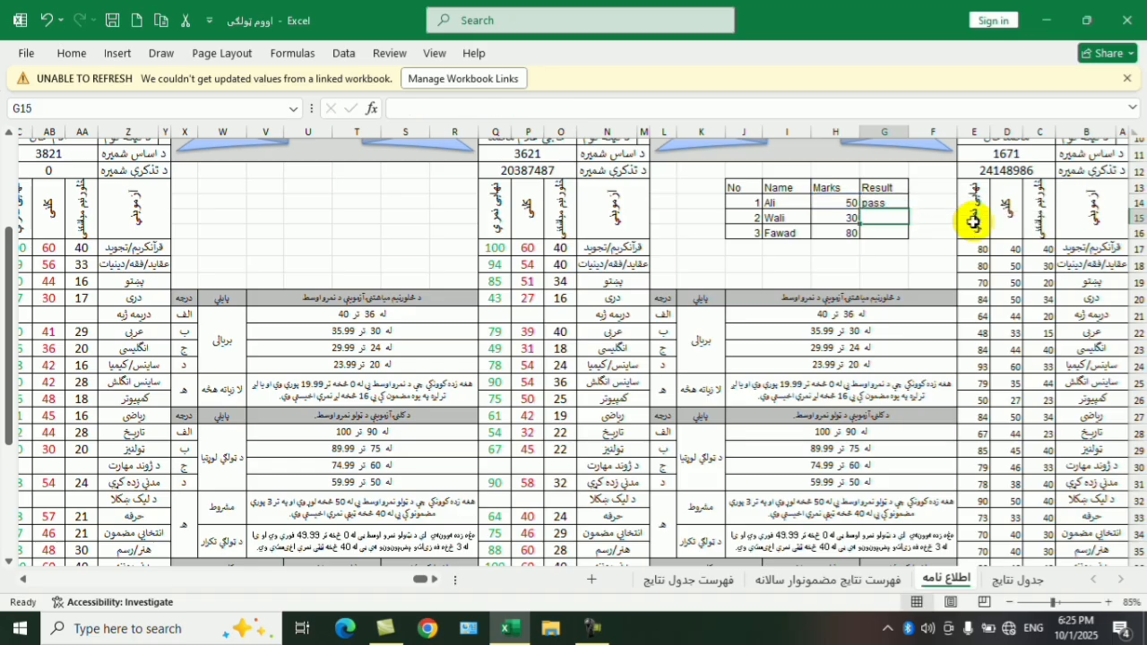
click(868, 204)
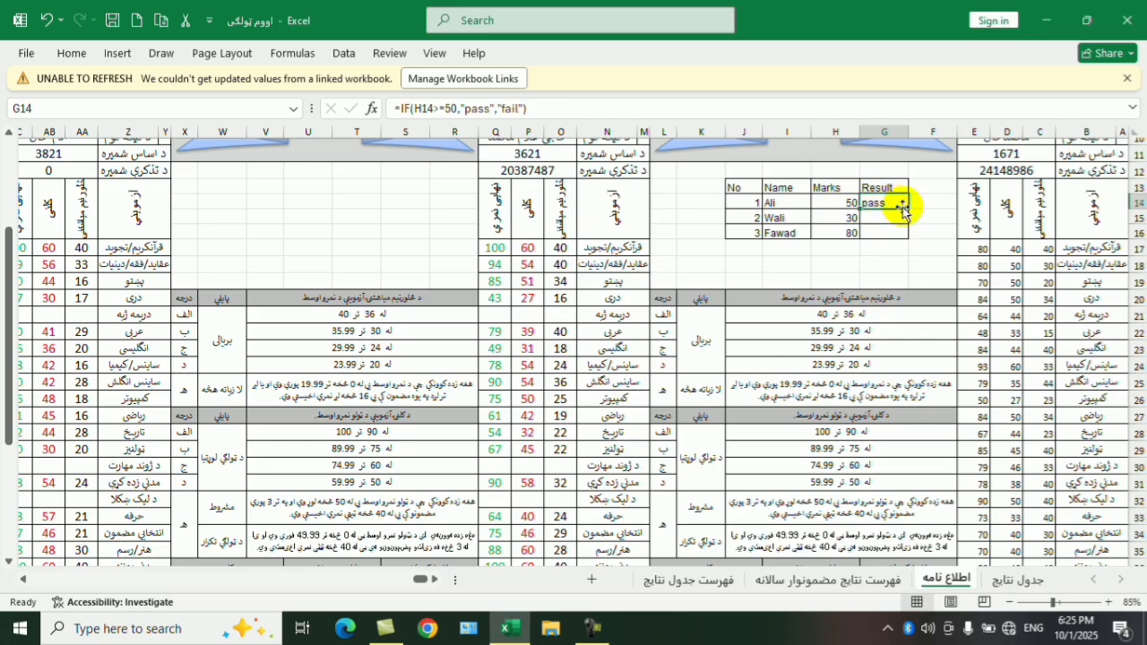
mouse_move(903, 209)
mouse_down()
mouse_move(863, 209)
mouse_move(860, 235)
mouse_up()
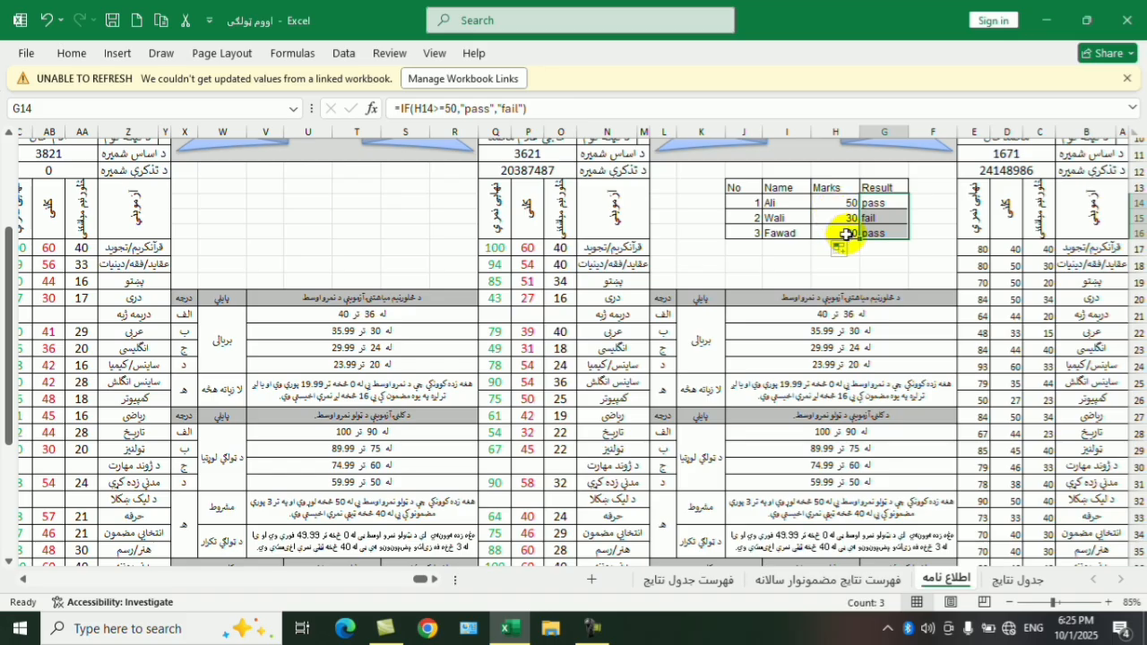
- Test the result formula by changing the second student's marks in H15 to 60 and the third's in H16 to 40
click(840, 206)
click(840, 218)
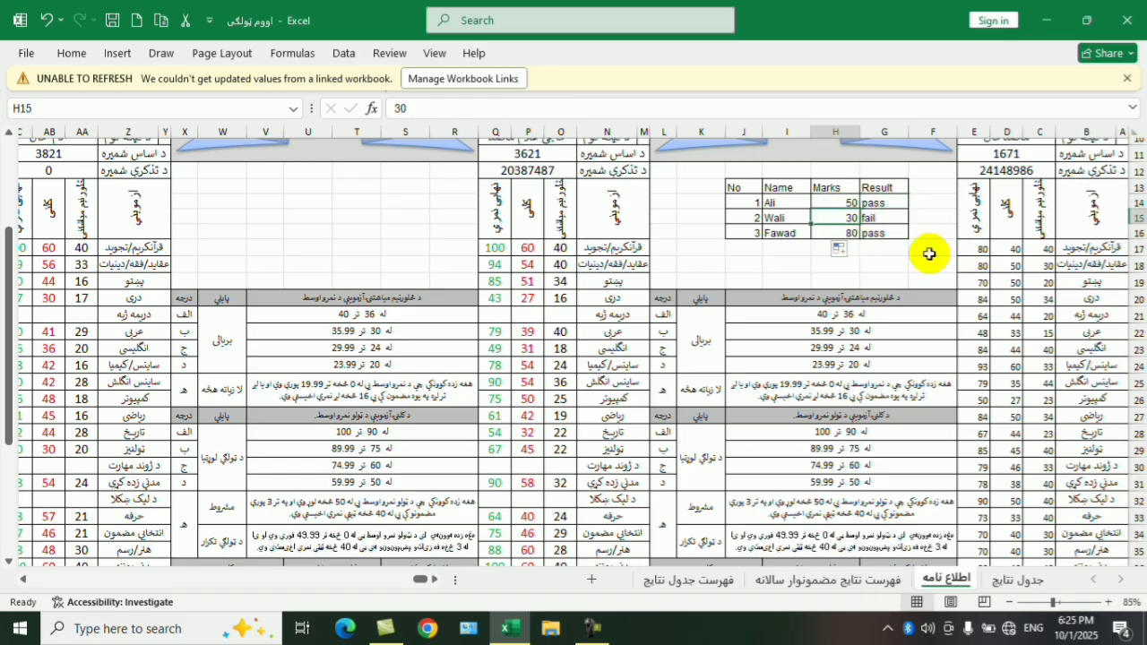
text(60)
click(874, 232)
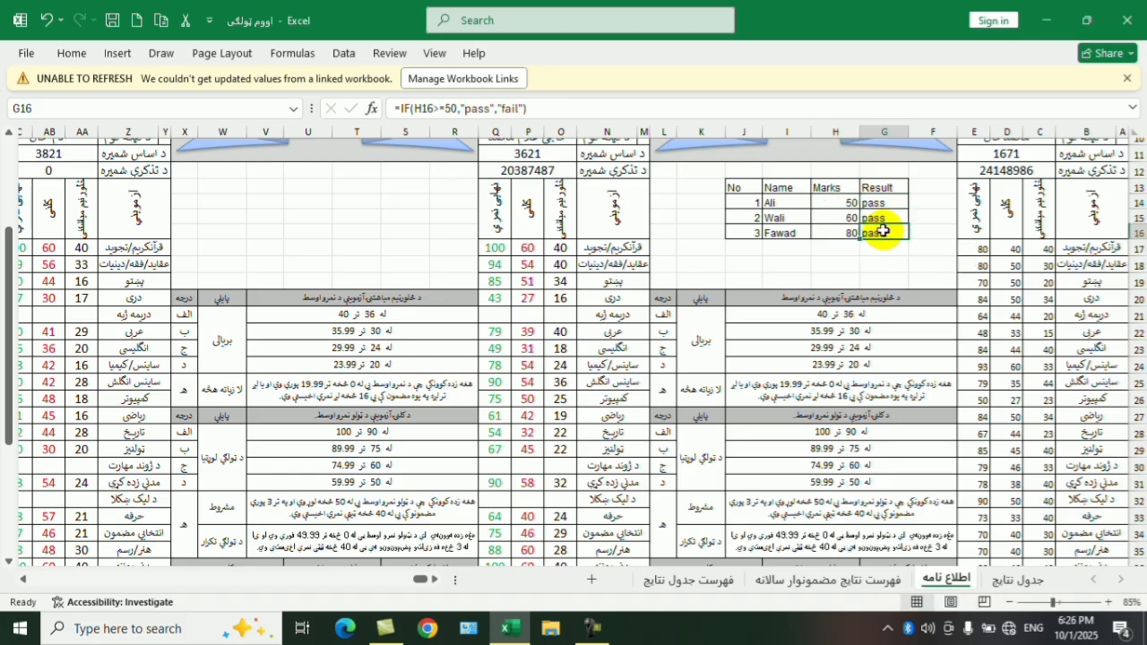
click(835, 233)
text(40)
click(941, 234)
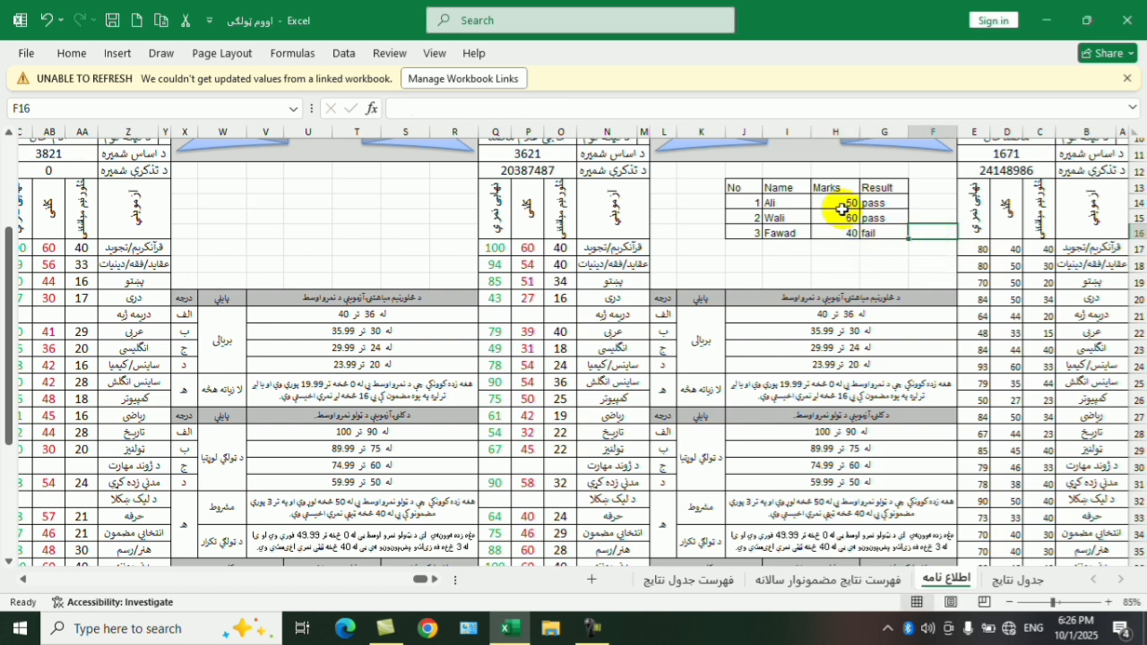
scroll(891, 319, down, 2)
scroll(819, 210, up, 1)
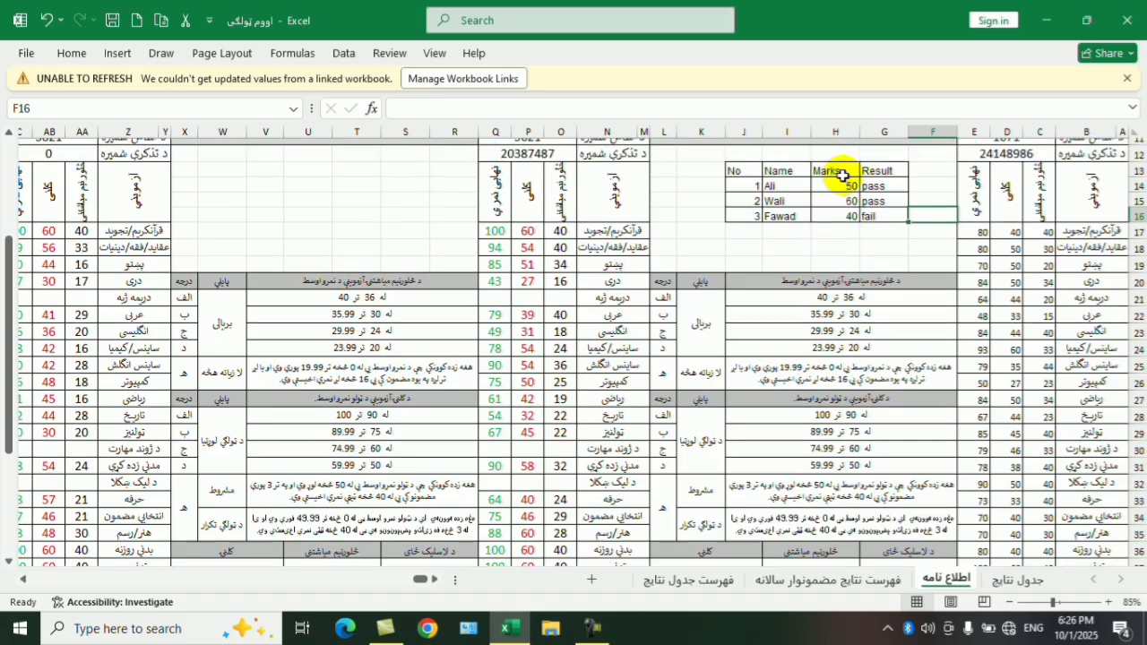
scroll(842, 177, up, 2)
scroll(859, 257, down, 1)
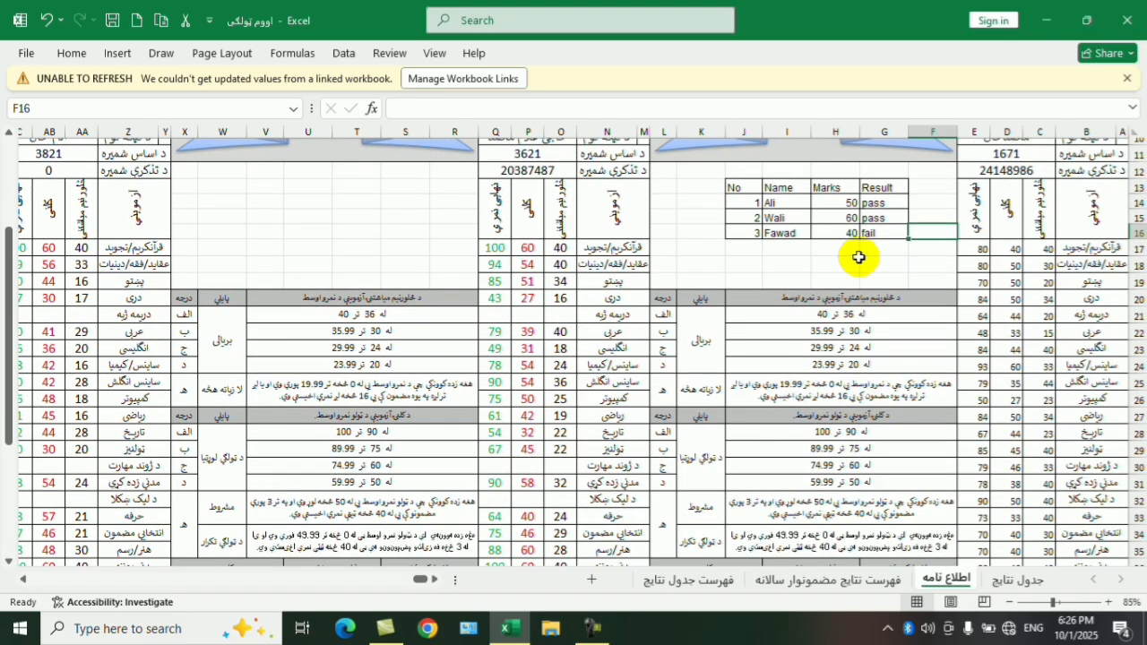
- Check the first student's name cell on the جدول نتایج sheet and return to the اطلاع نامه sheet
scroll(859, 257, up, 3)
click(862, 396)
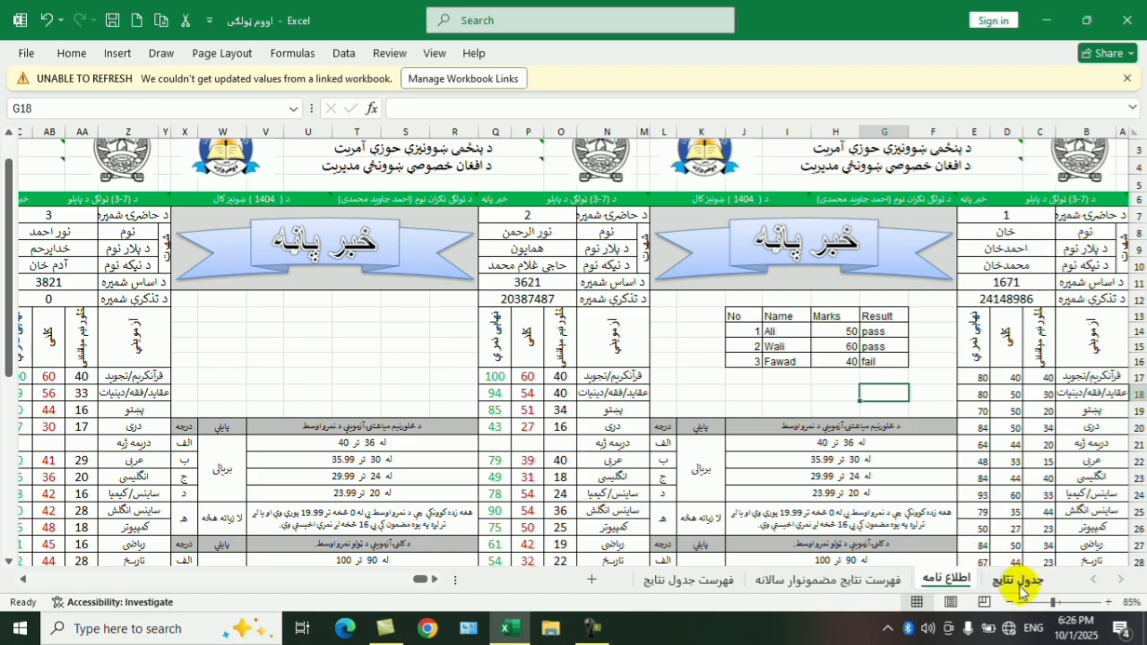
click(1018, 581)
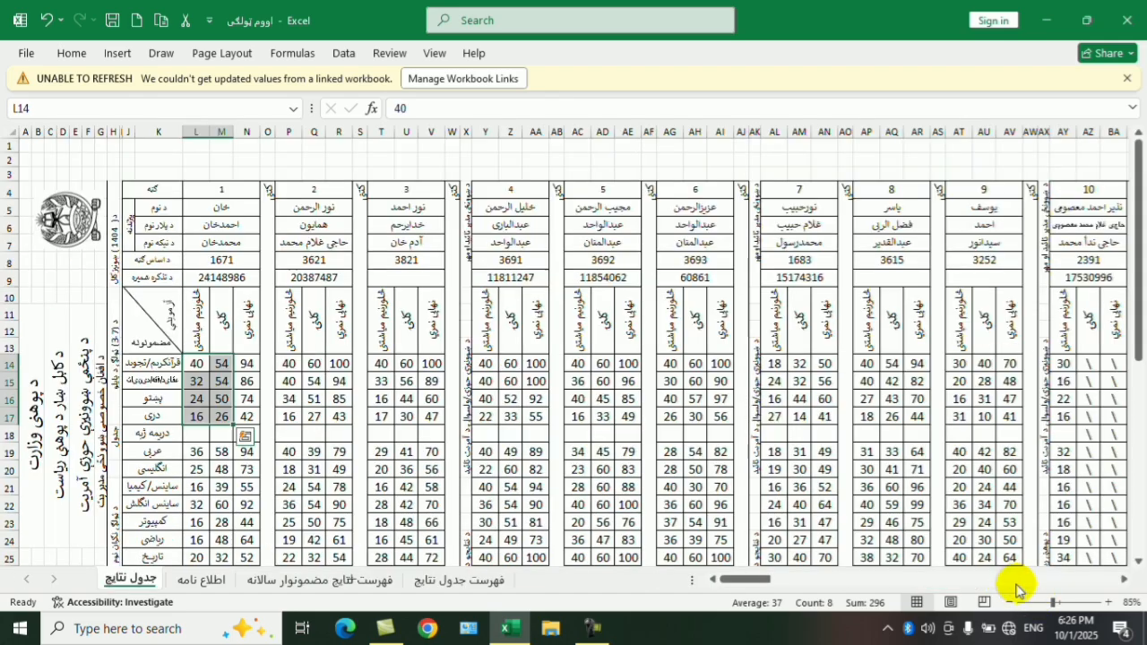
click(209, 206)
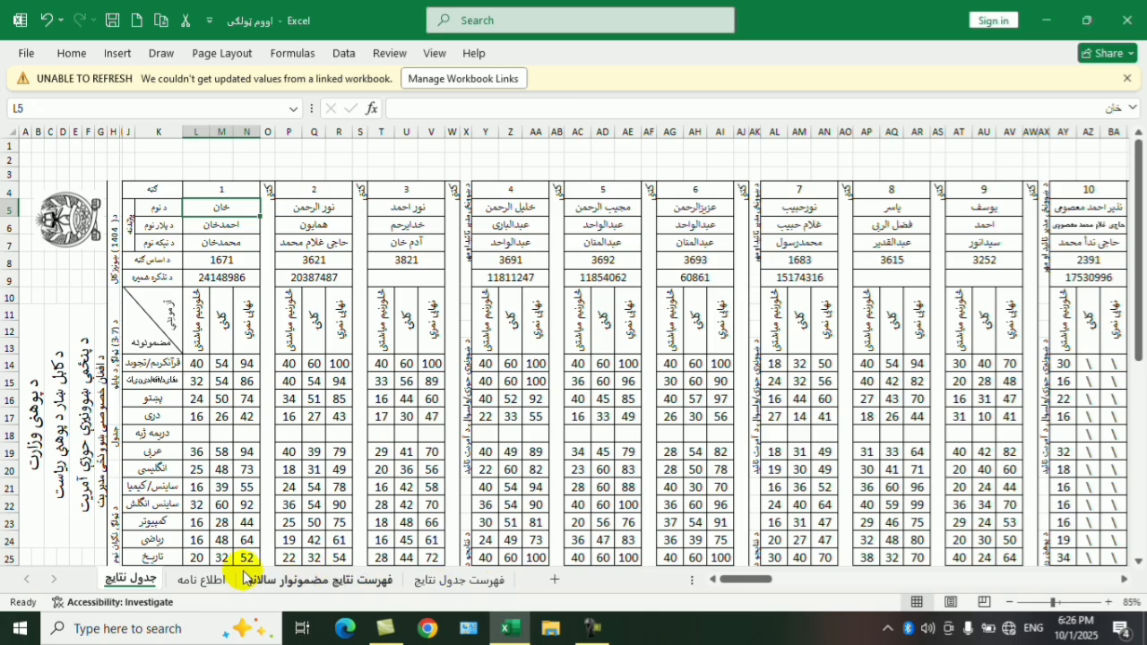
click(211, 579)
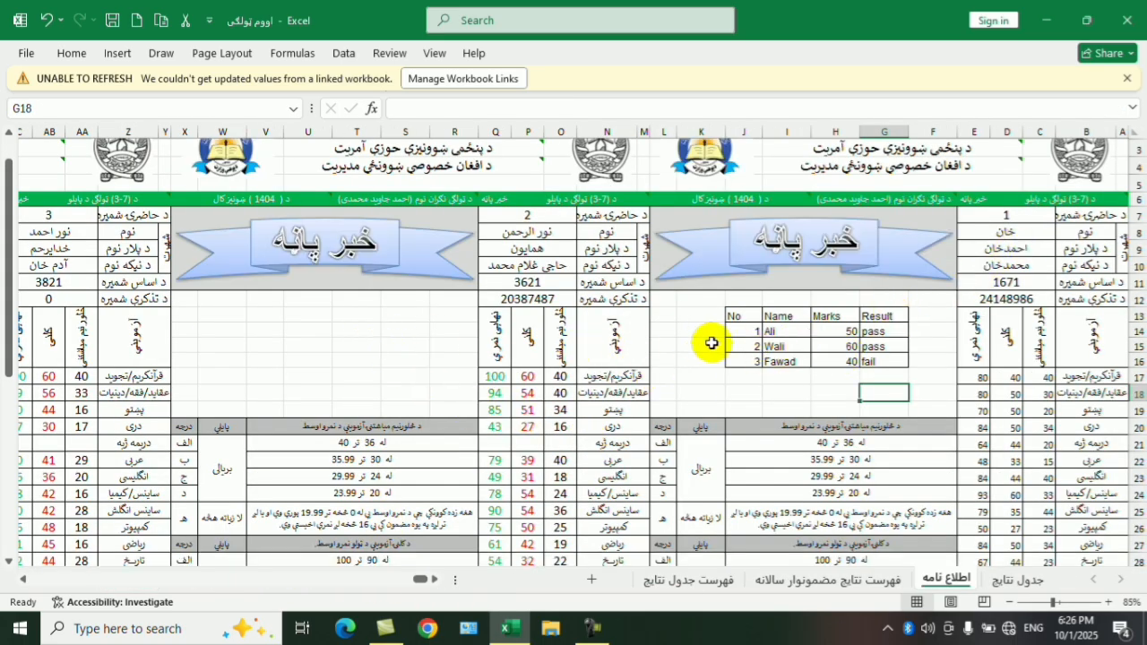
- Enter the labels نوم, د پلار نوم and د نیکه نوم in U14:U16
click(326, 329)
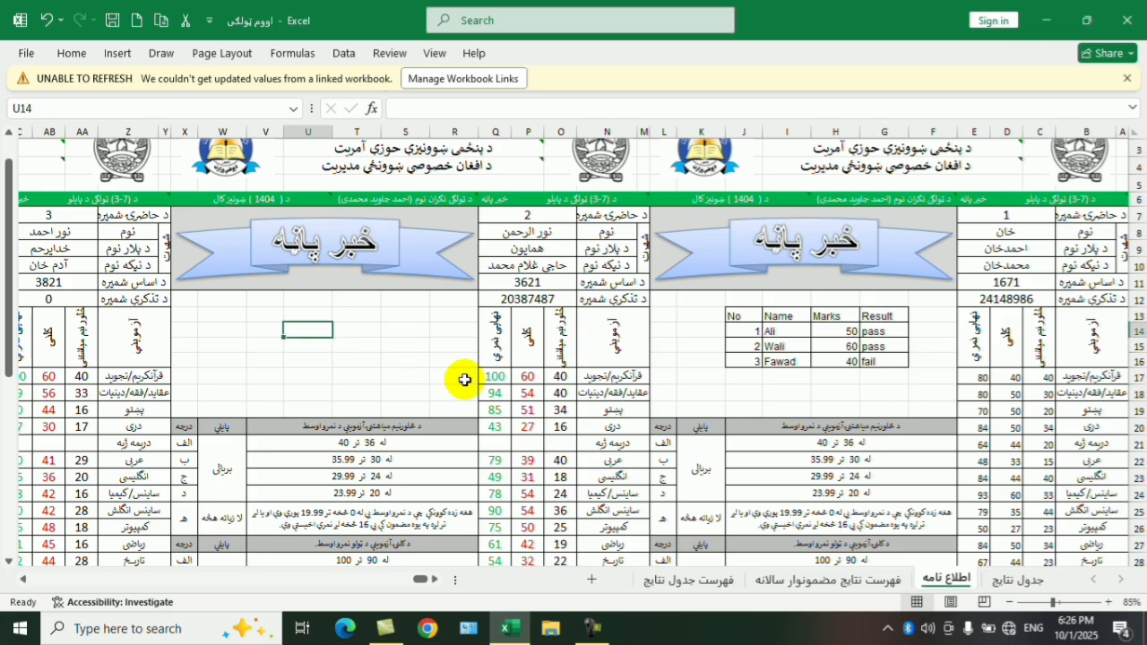
key(super+space)
text(ن)
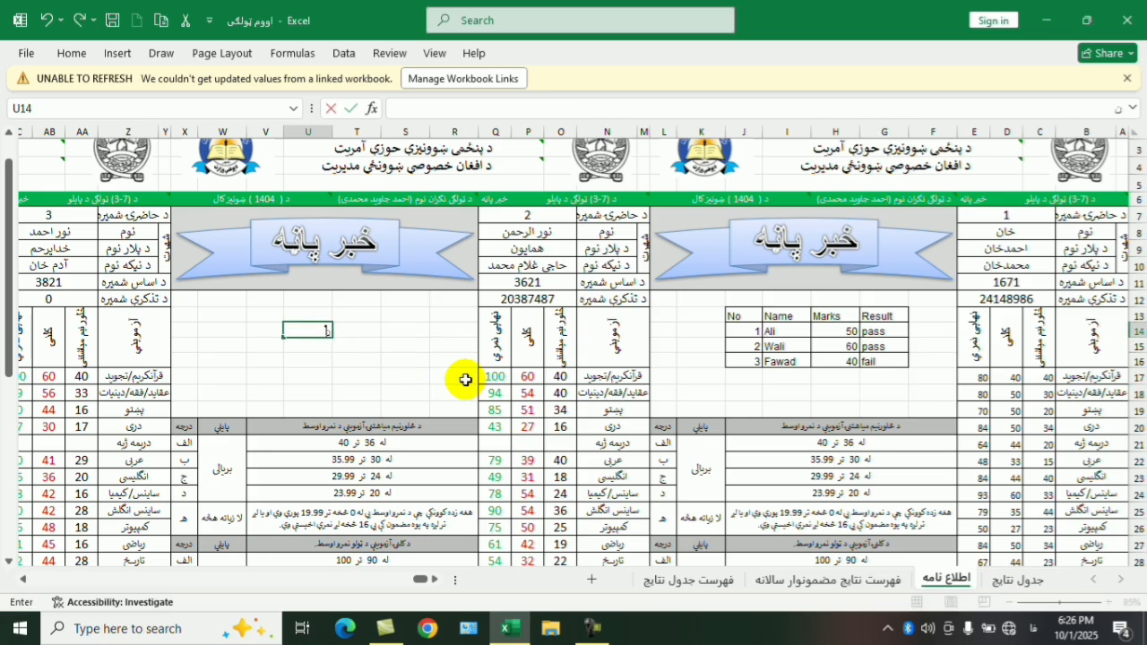
key(Return)
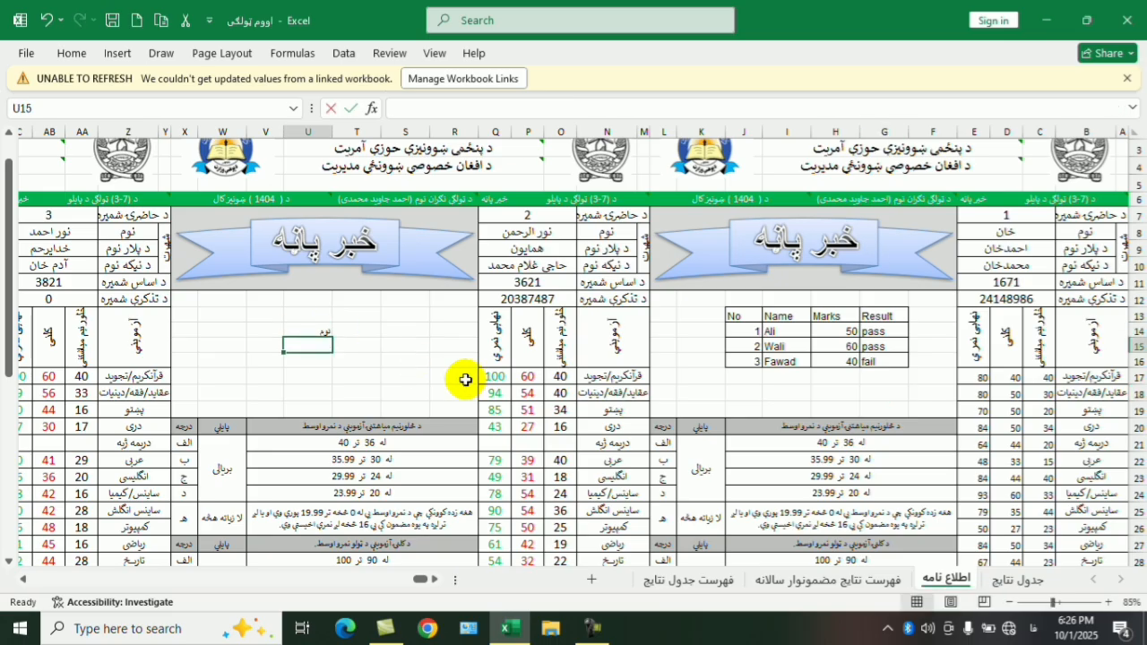
text(د پلار نوم)
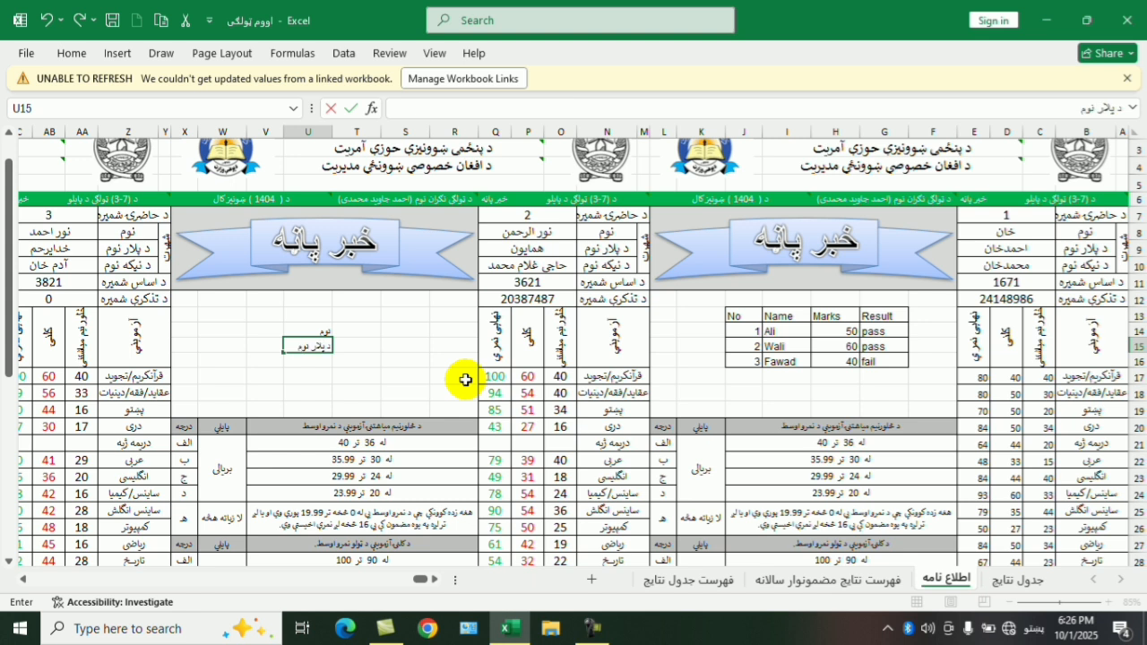
key(Return)
text(د نیکه نوم)
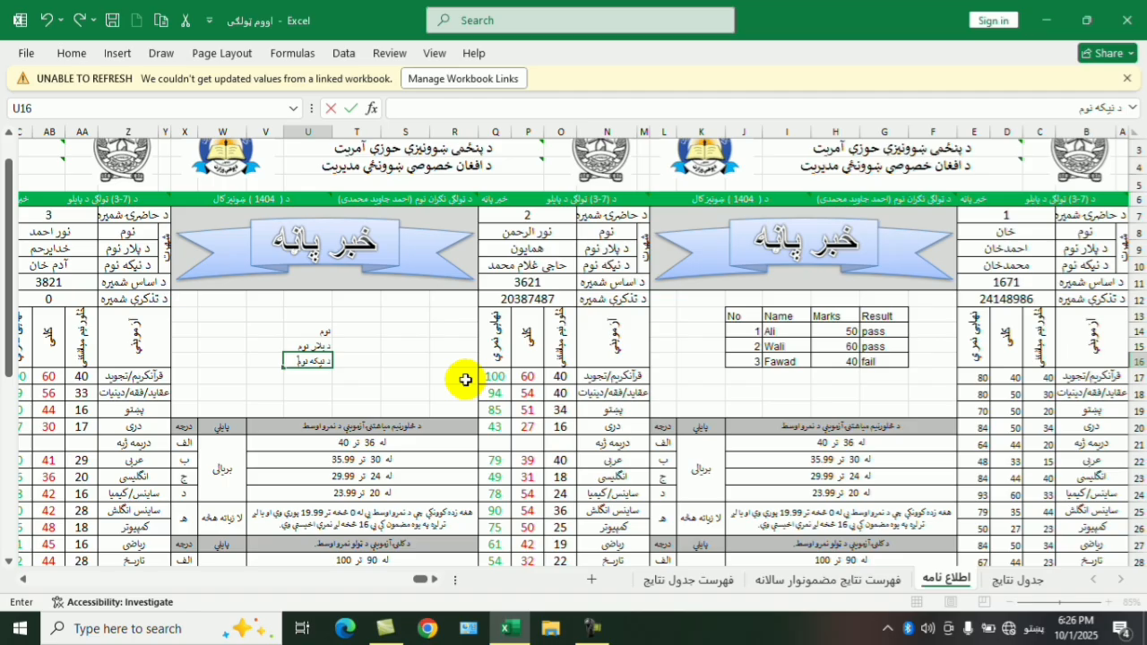
key(Return)
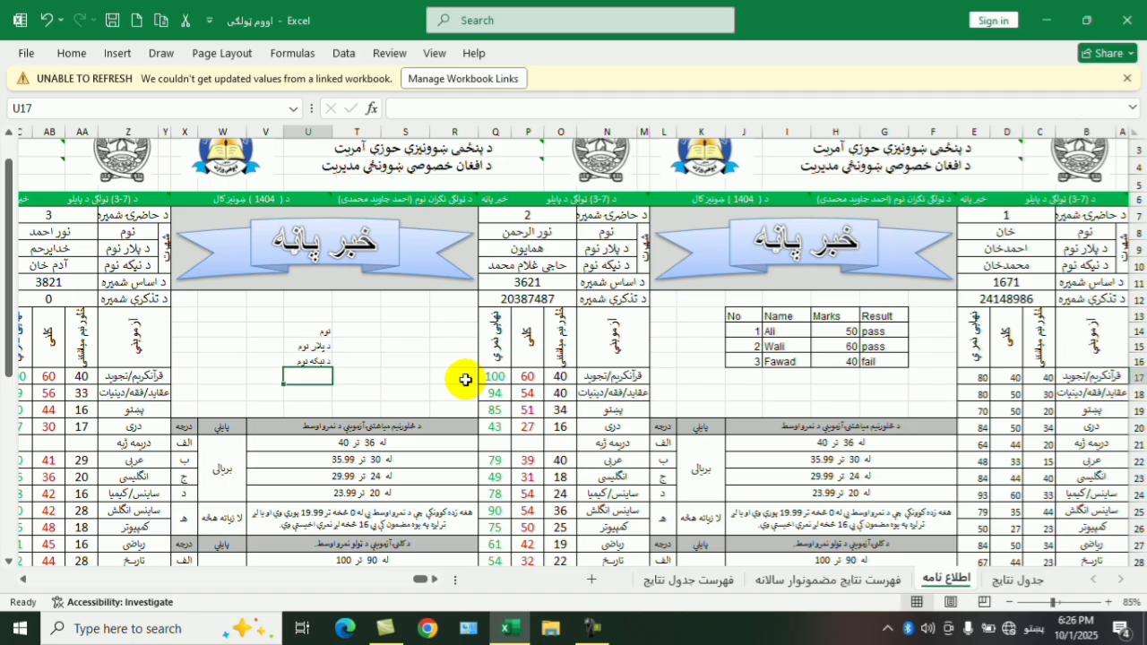
- Copy the blank cell V14 and paste it as a link into the first report card's name field C8
click(267, 331)
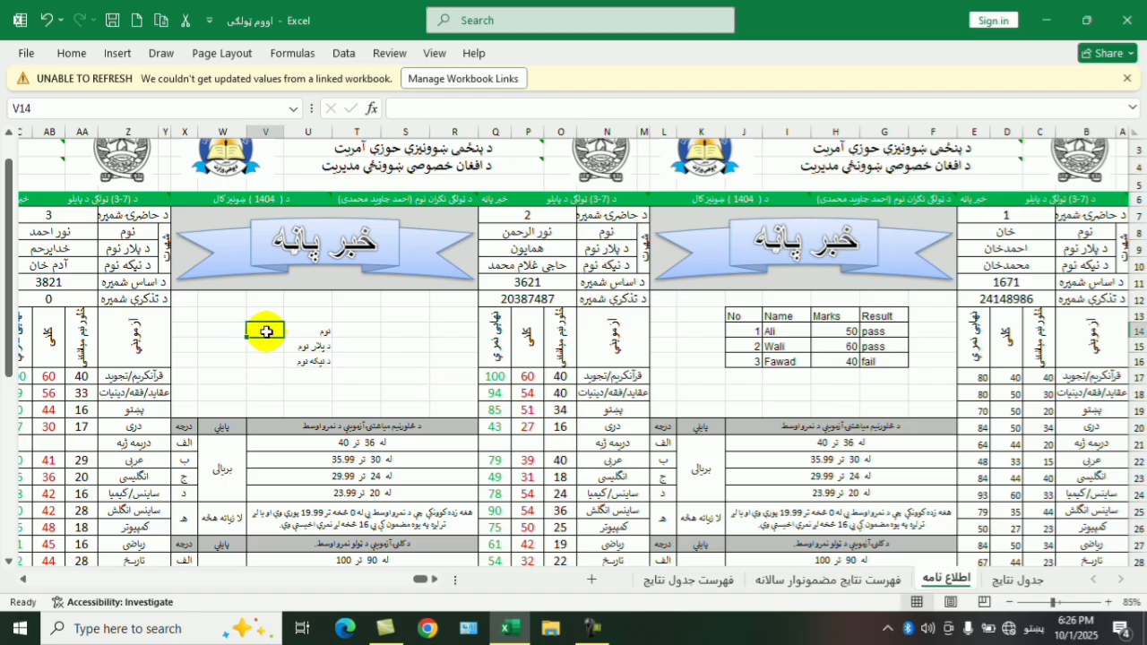
key(ctrl+c)
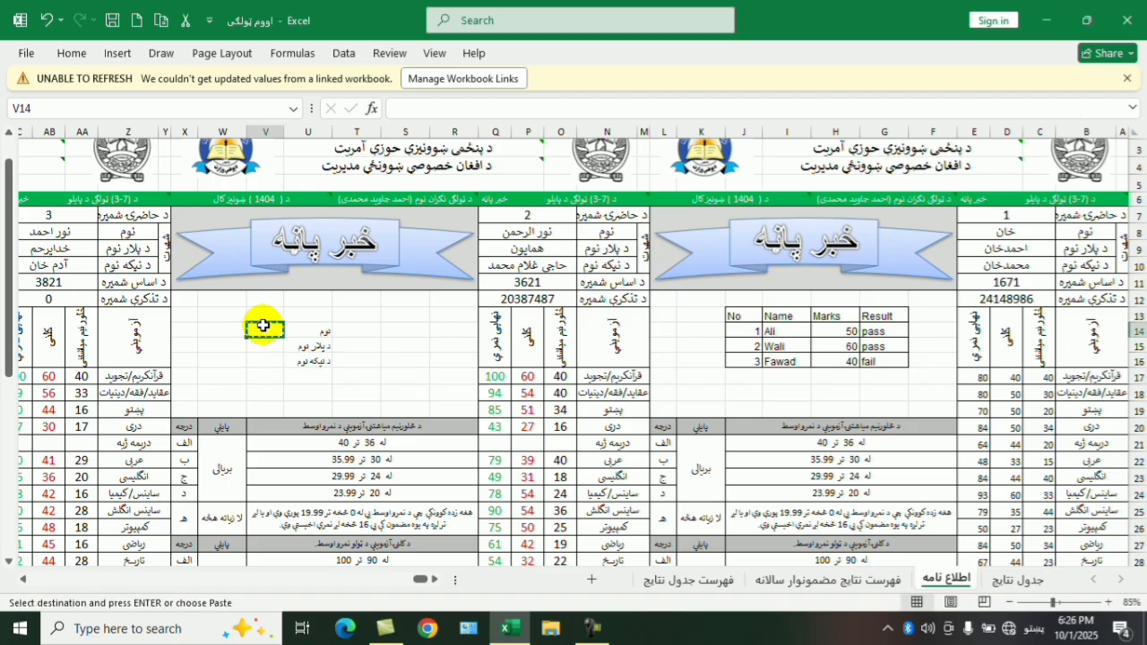
right_click(1006, 231)
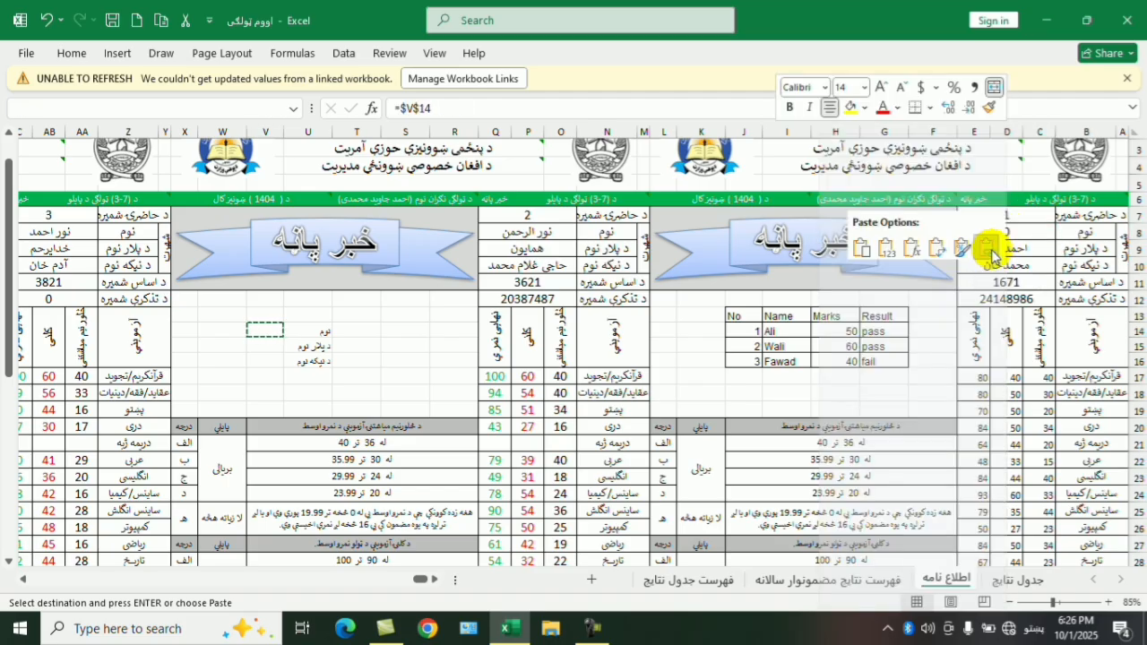
click(989, 251)
click(373, 375)
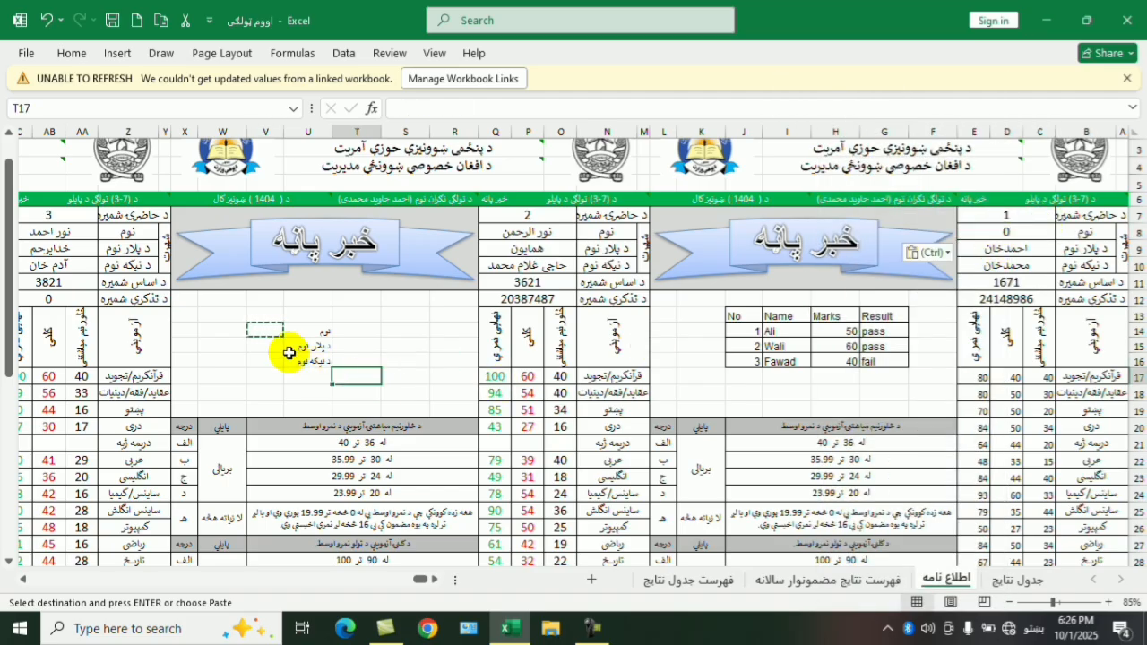
- Enter a sample student name in V14 to test the linked name field
click(267, 331)
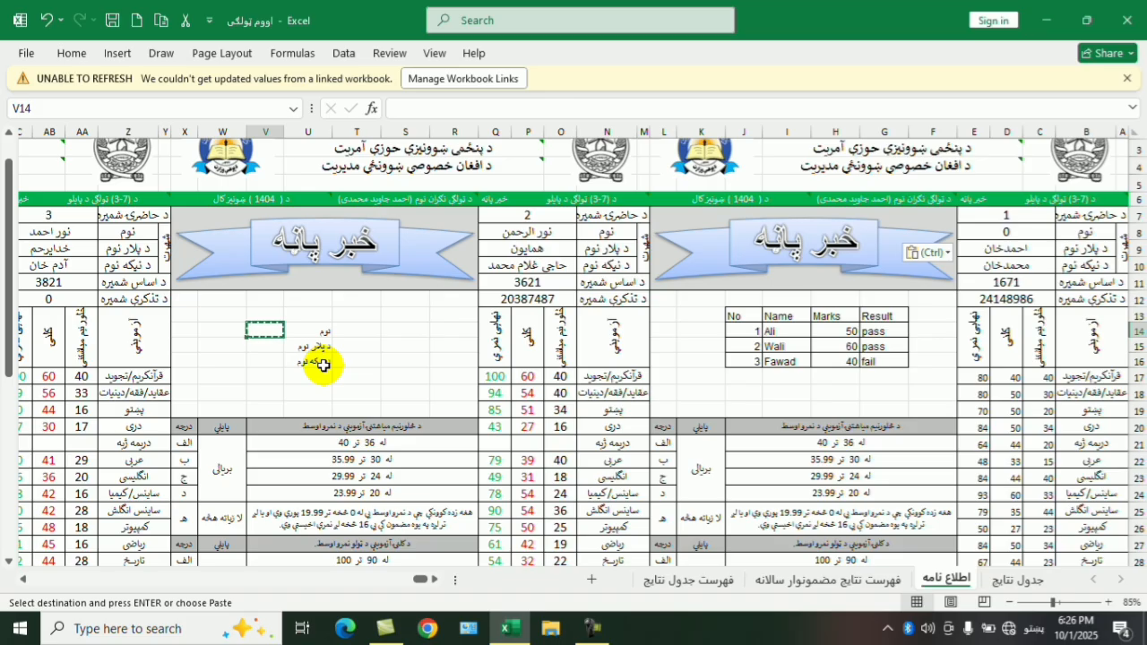
text(علی)
key(Return)
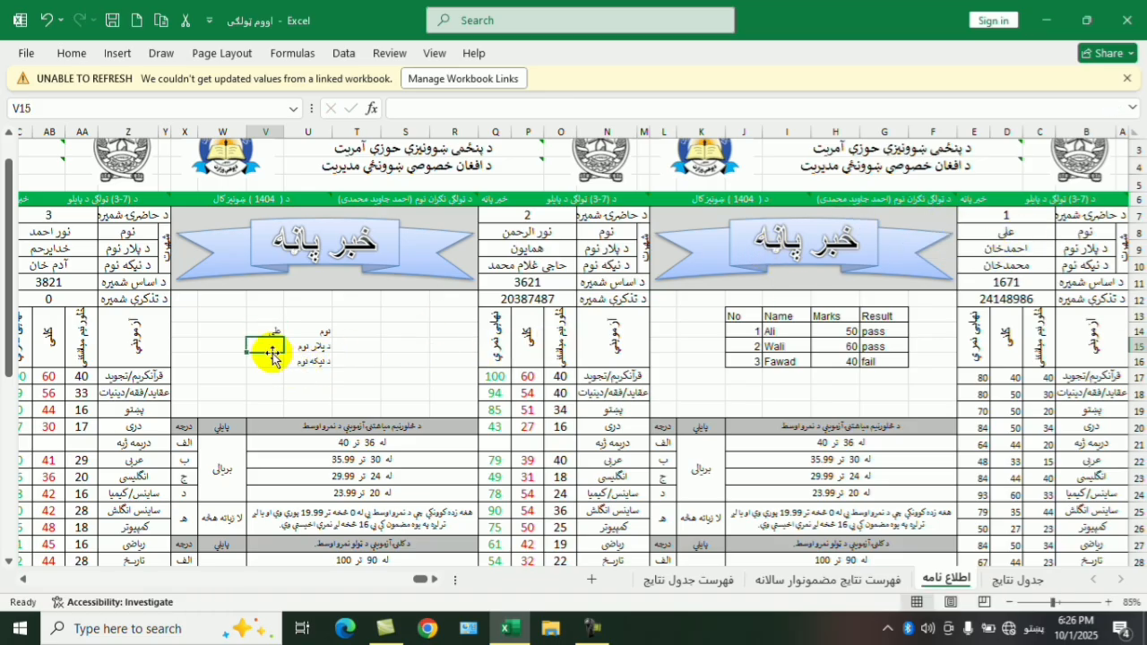
- Paste V15 and V16 as links into the first report card's father's name C9 and grandfather's name C10
key(ctrl+c)
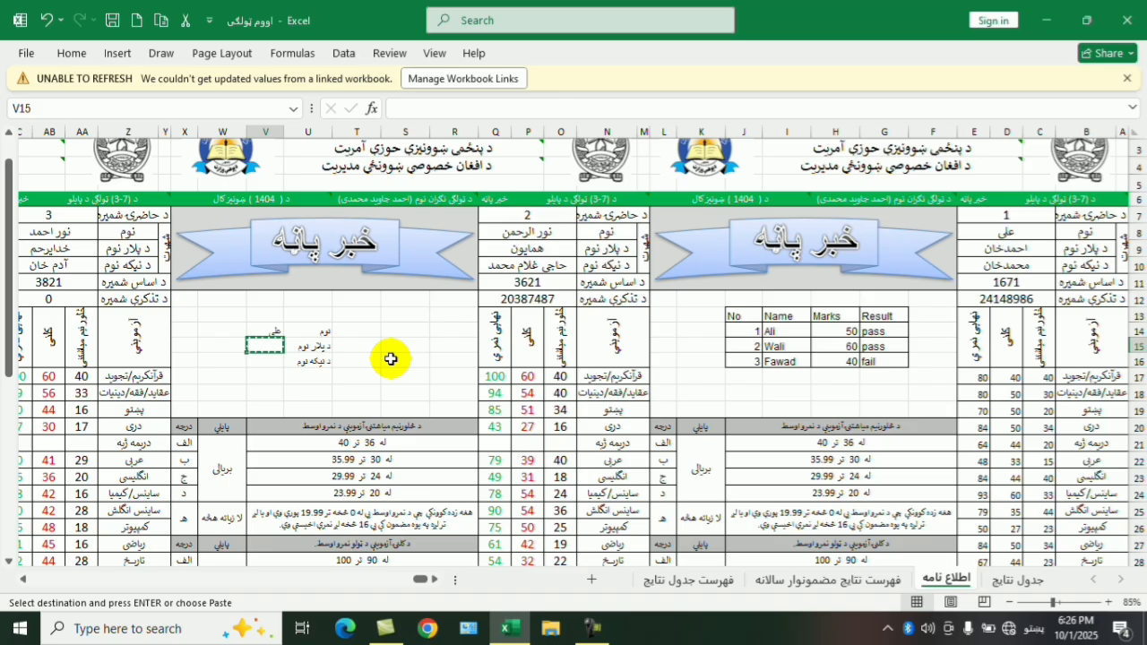
right_click(995, 250)
click(974, 248)
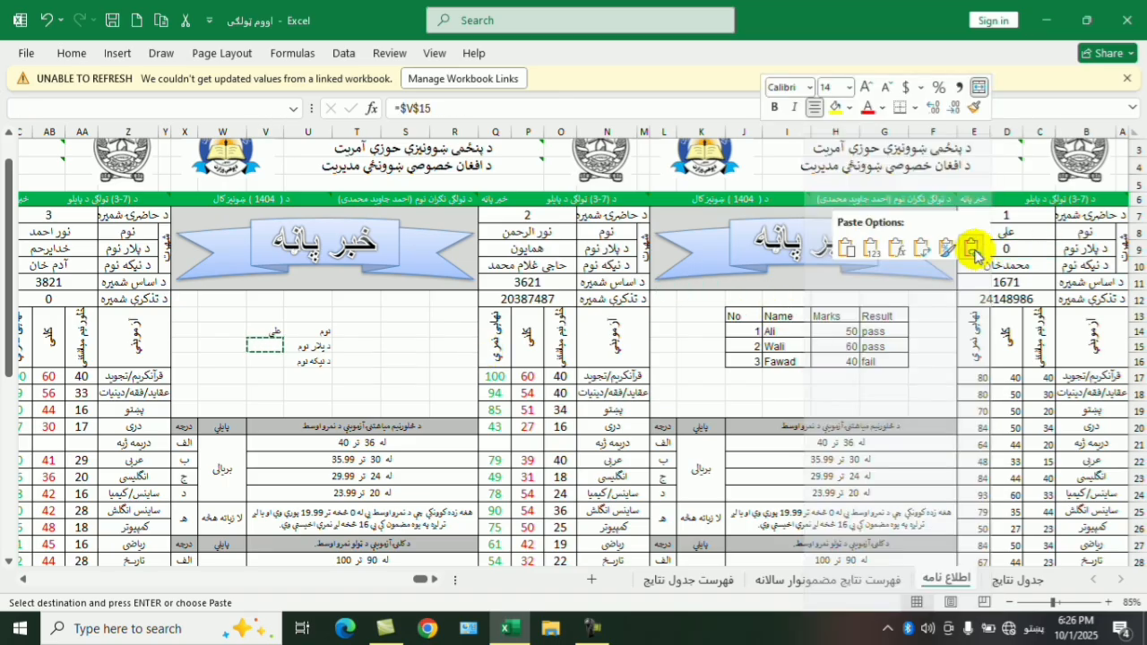
click(262, 361)
key(Escape)
key(ctrl+c)
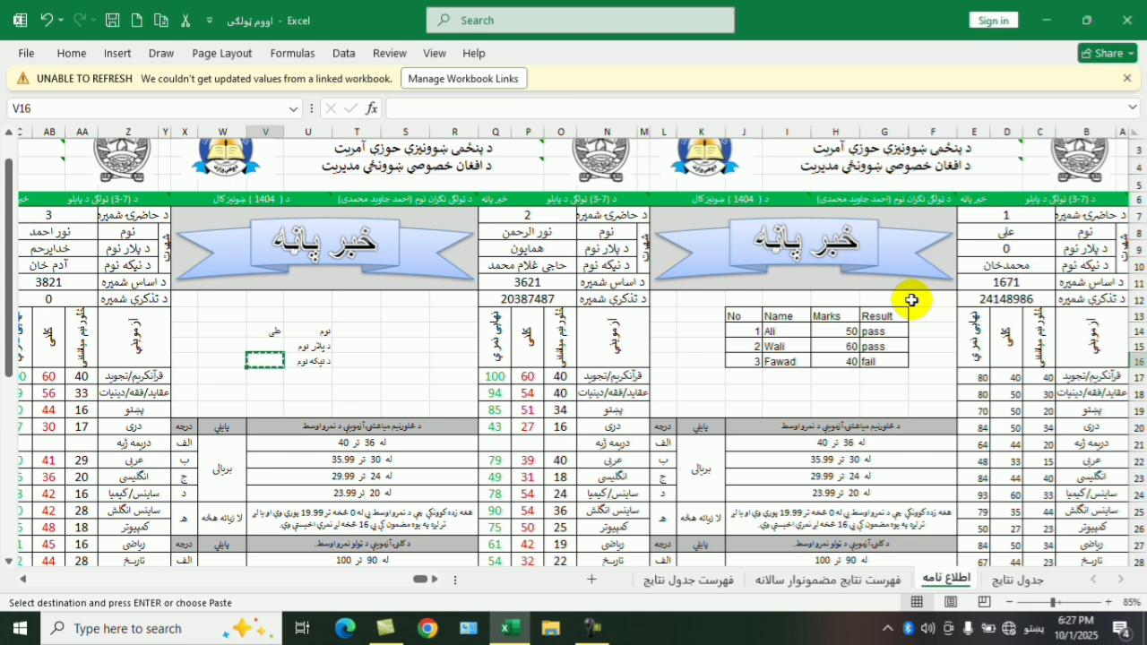
right_click(986, 261)
click(977, 248)
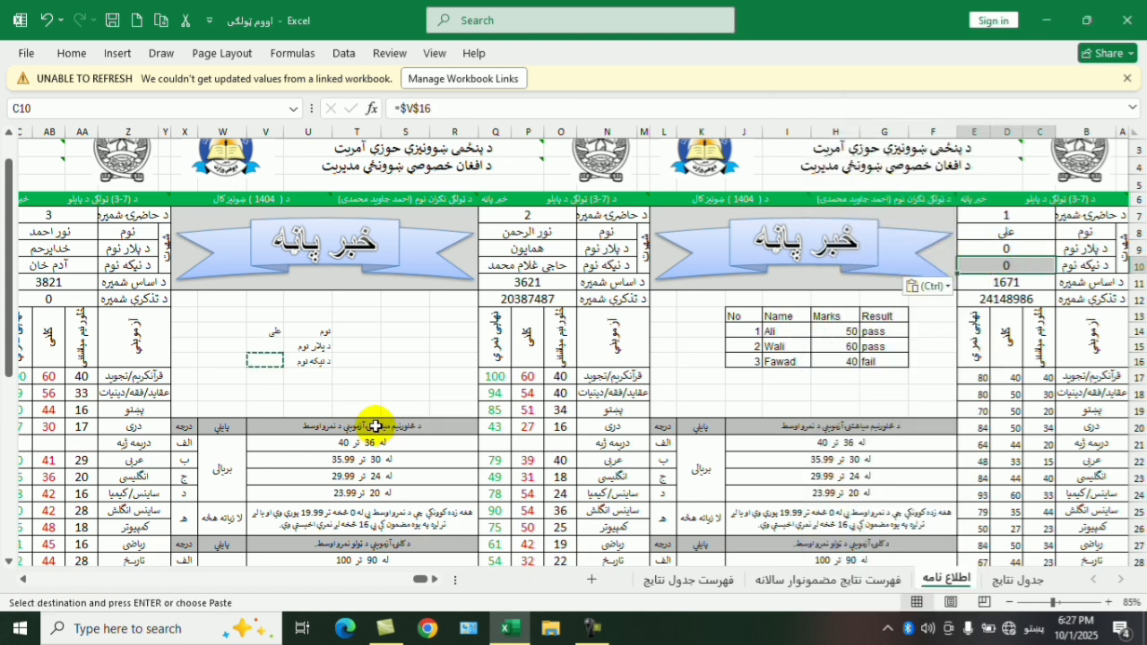
- Enter a sample father's name in V15 and a sample grandfather's name in V16
click(276, 347)
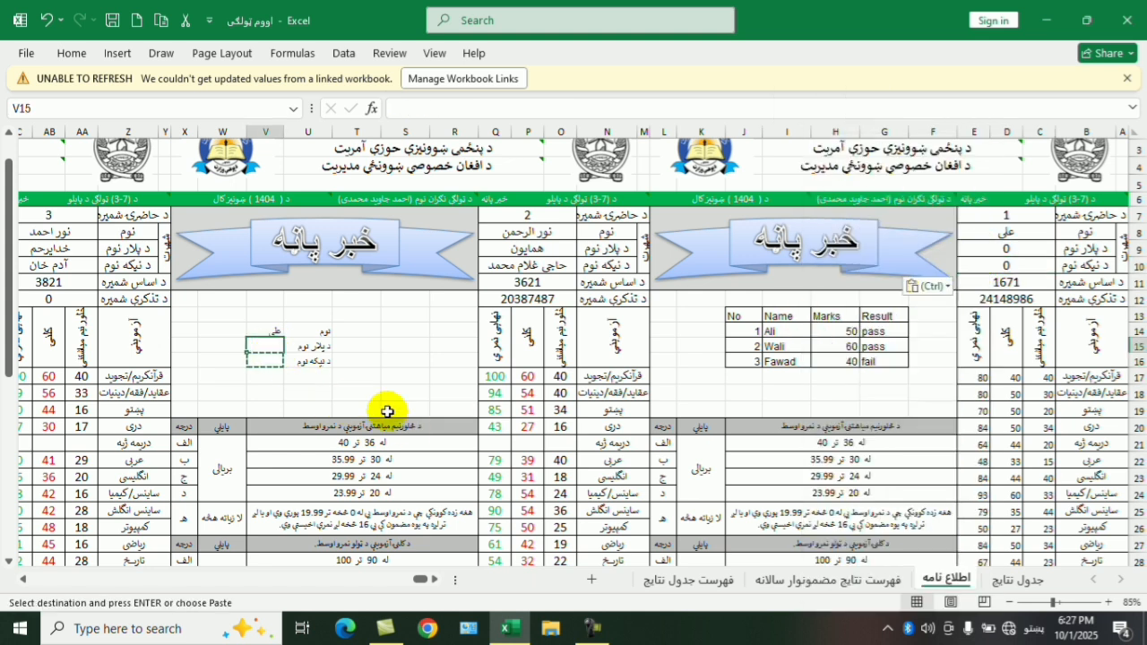
text(ر)
text(لي)
key(Return)
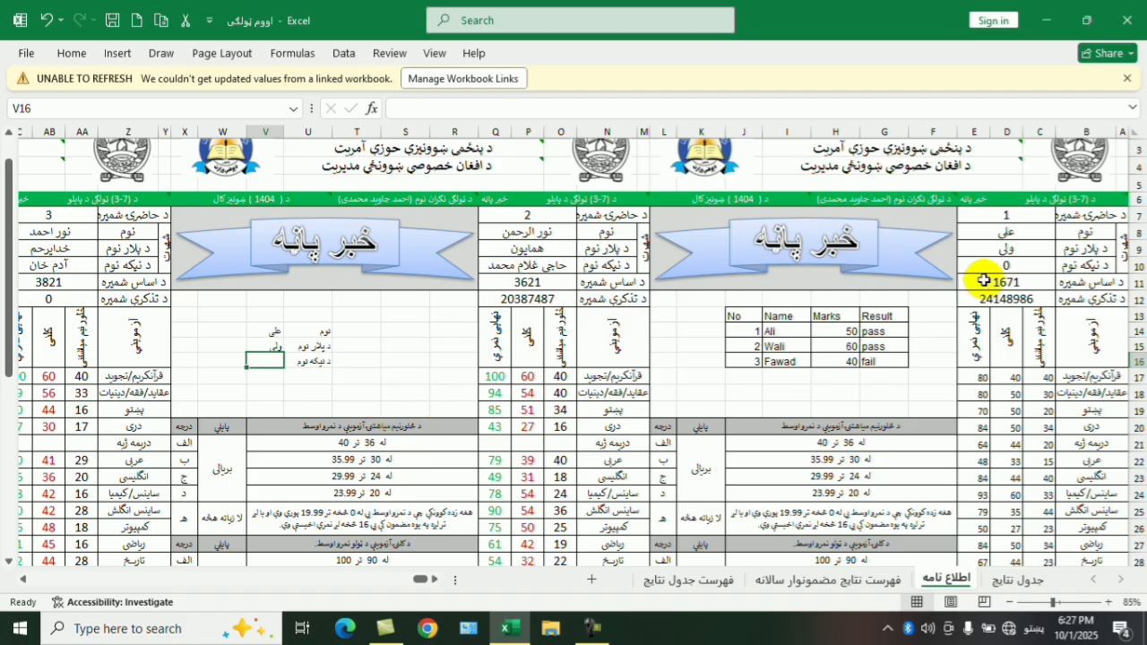
text(خ)
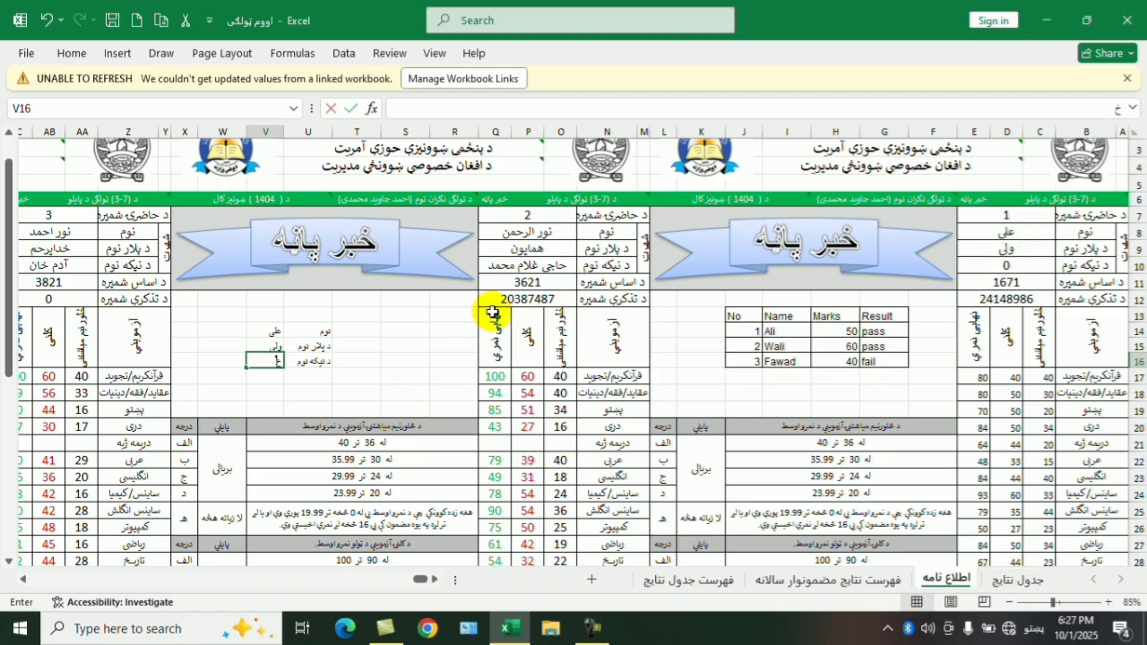
text(ان)
key(Return)
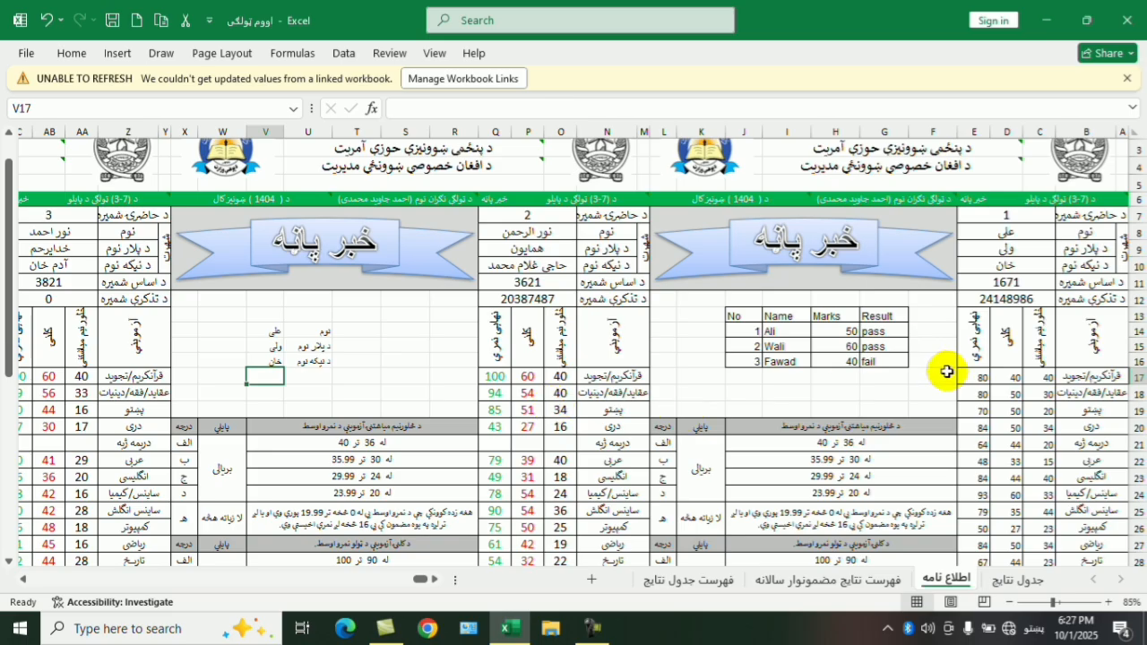
- Start an IF formula with a nested AND test in C40, the پایلي row of the first report card
scroll(955, 388, down, 2)
scroll(955, 388, down, 4)
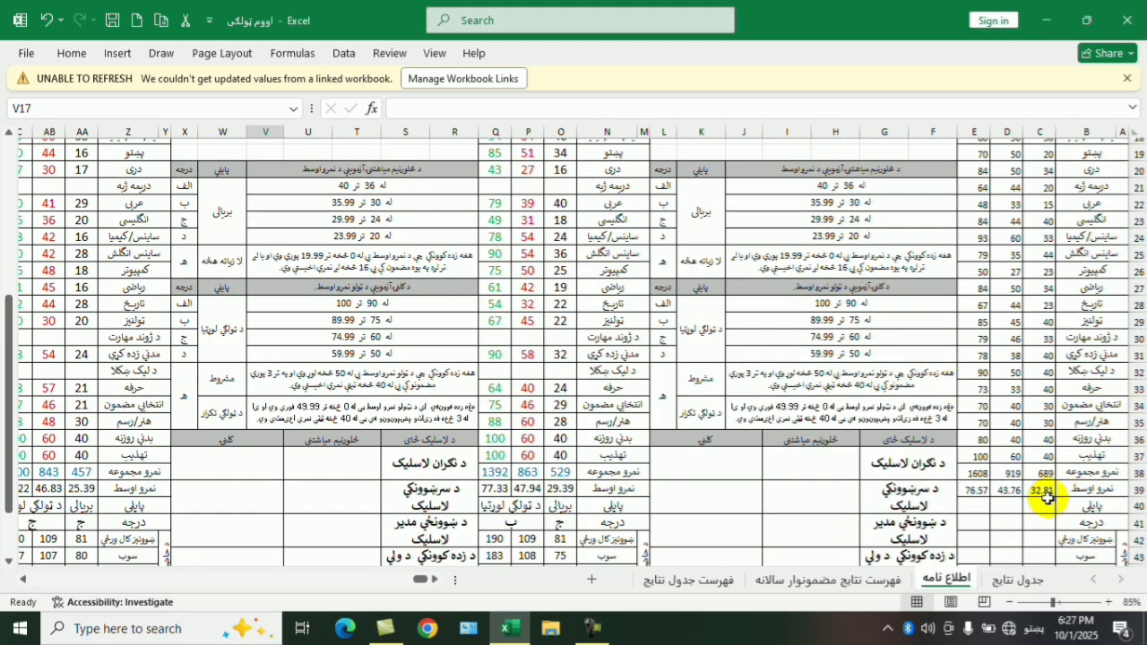
click(1040, 505)
scroll(1085, 461, up, 1)
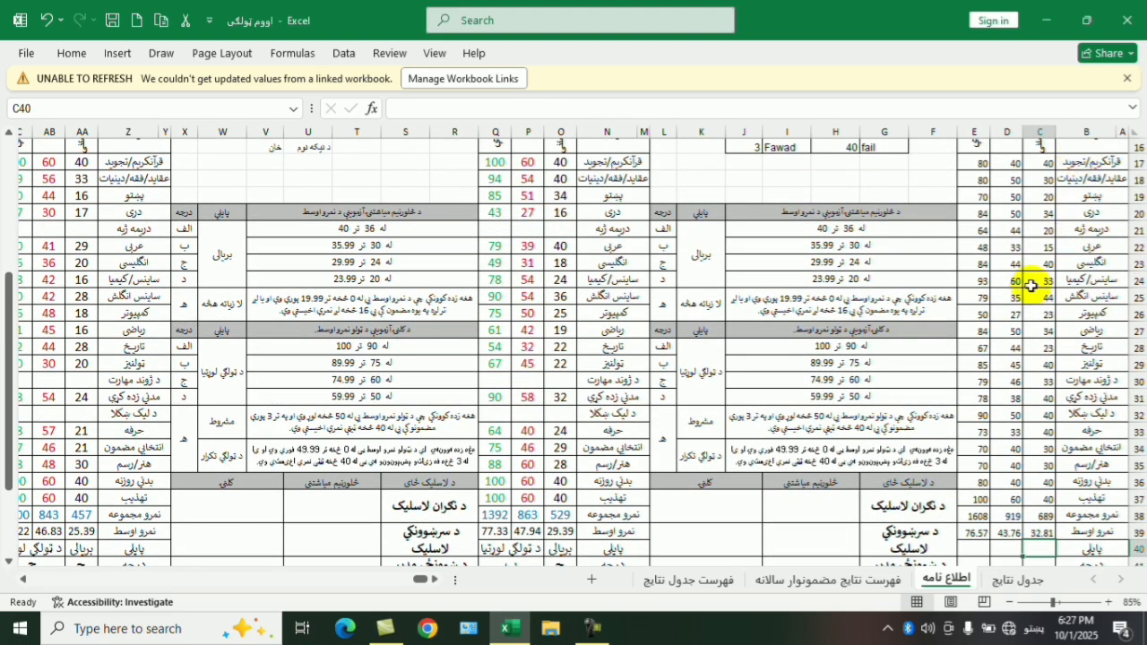
text(=)
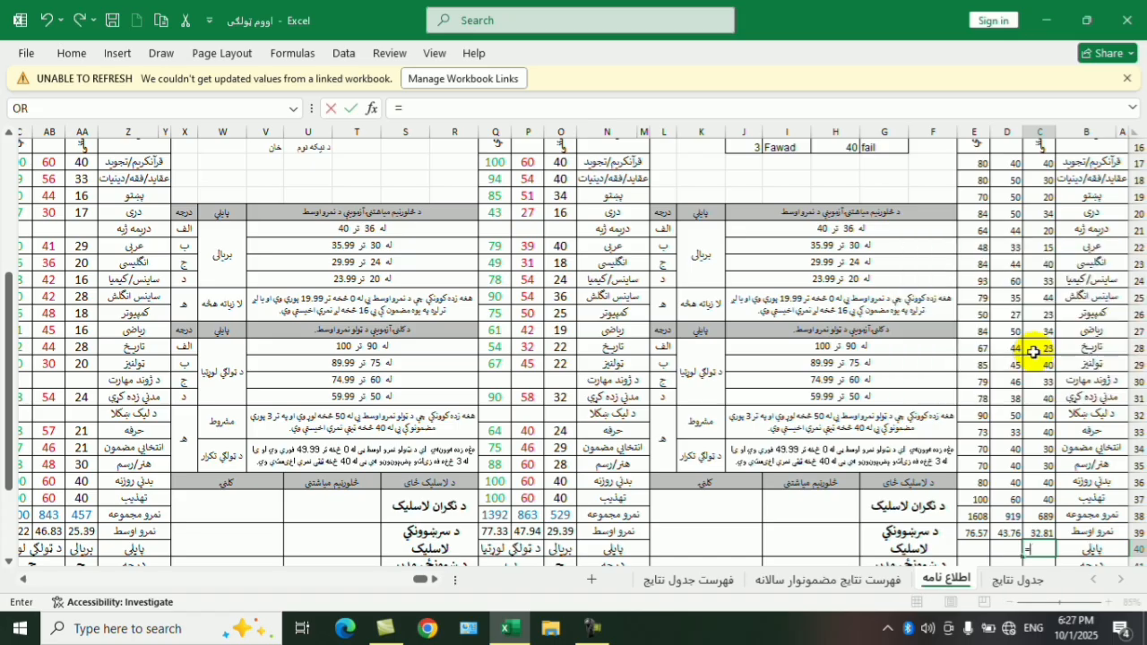
text(if)
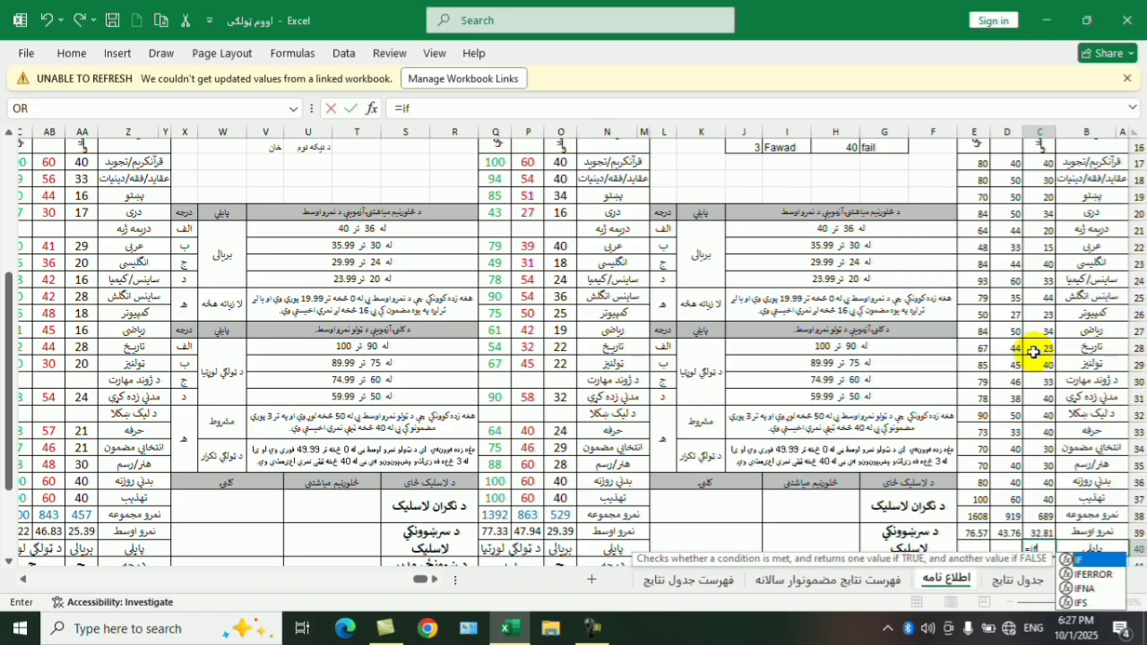
text((a)
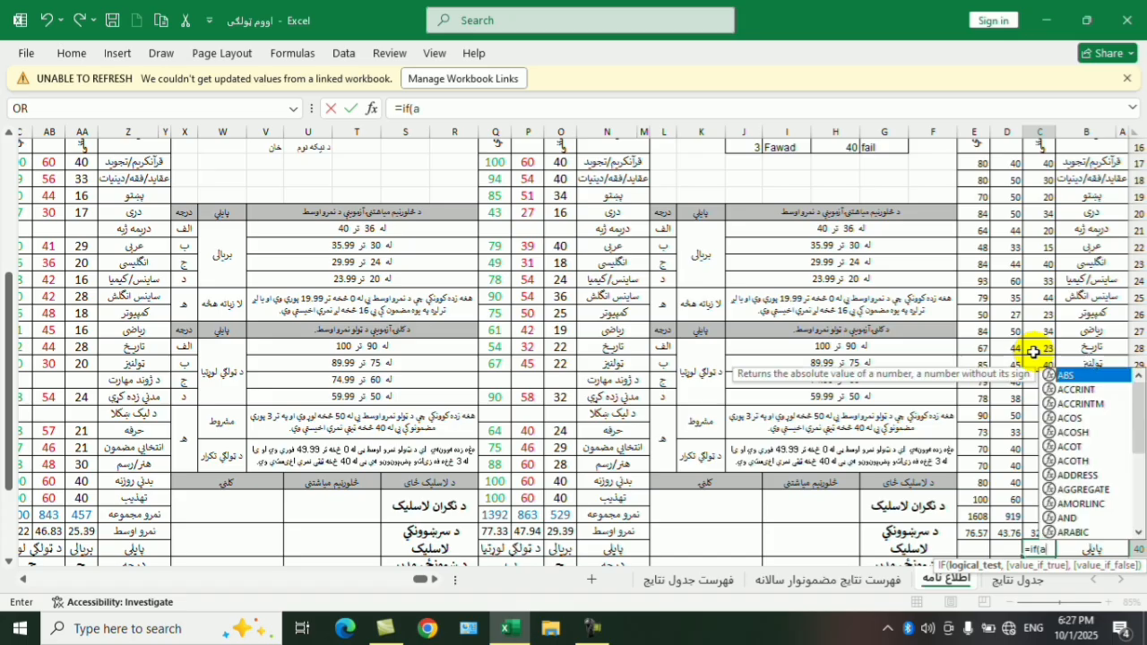
text(nd()
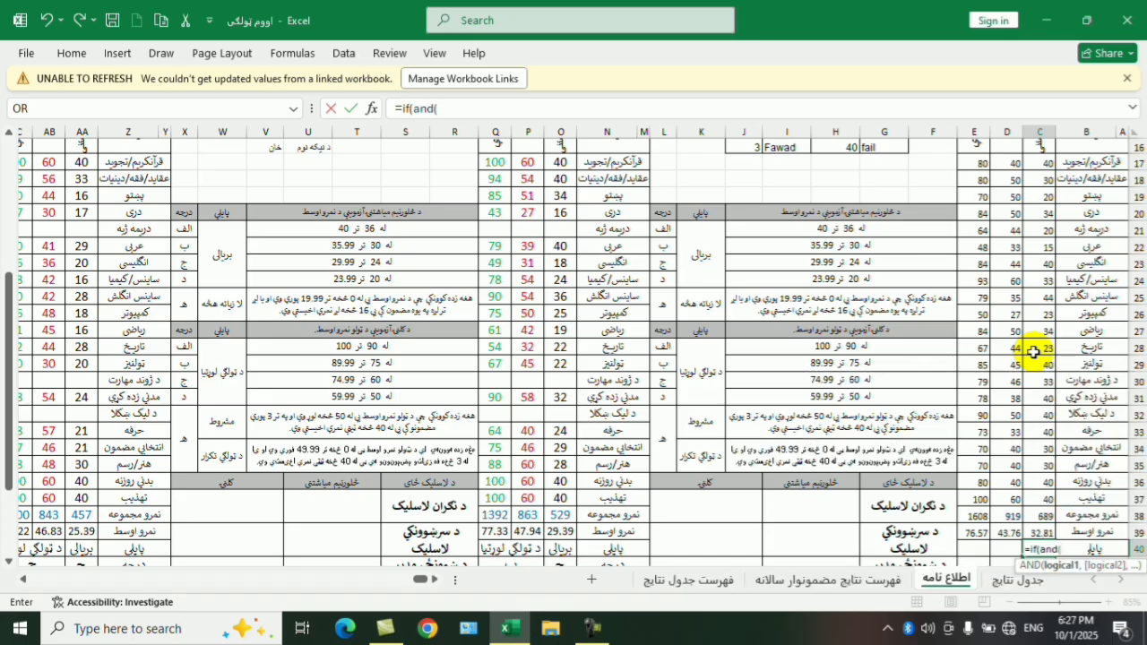
- Add the conditions C17>=16 and C18>=16 to the AND test in C40's formula
click(1047, 163)
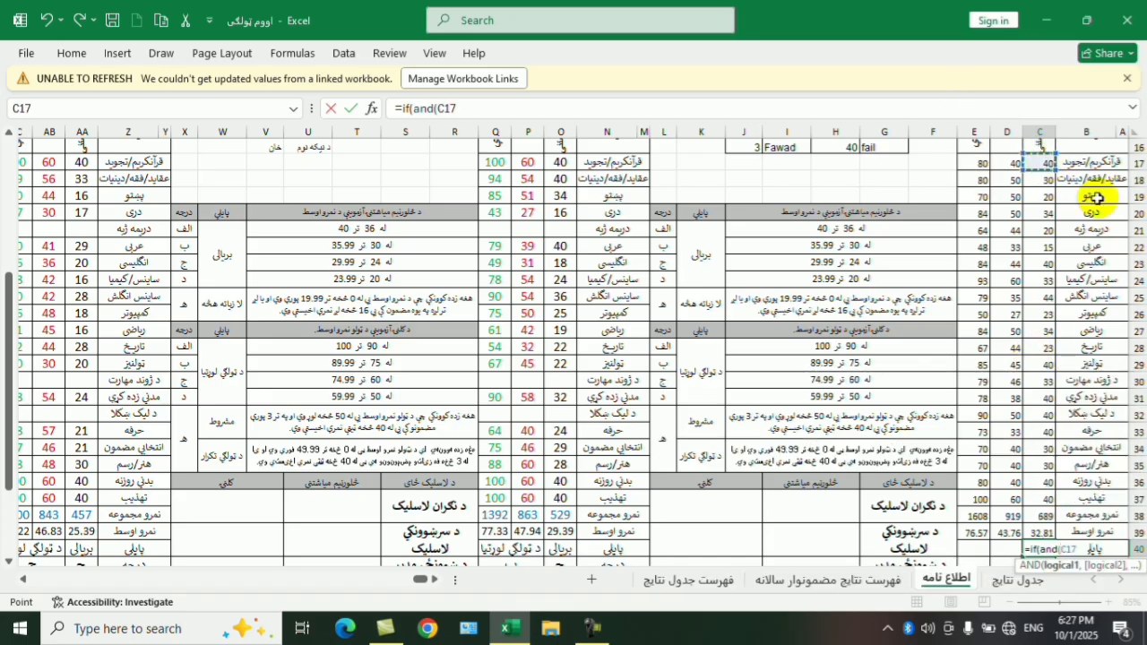
text(>=16)
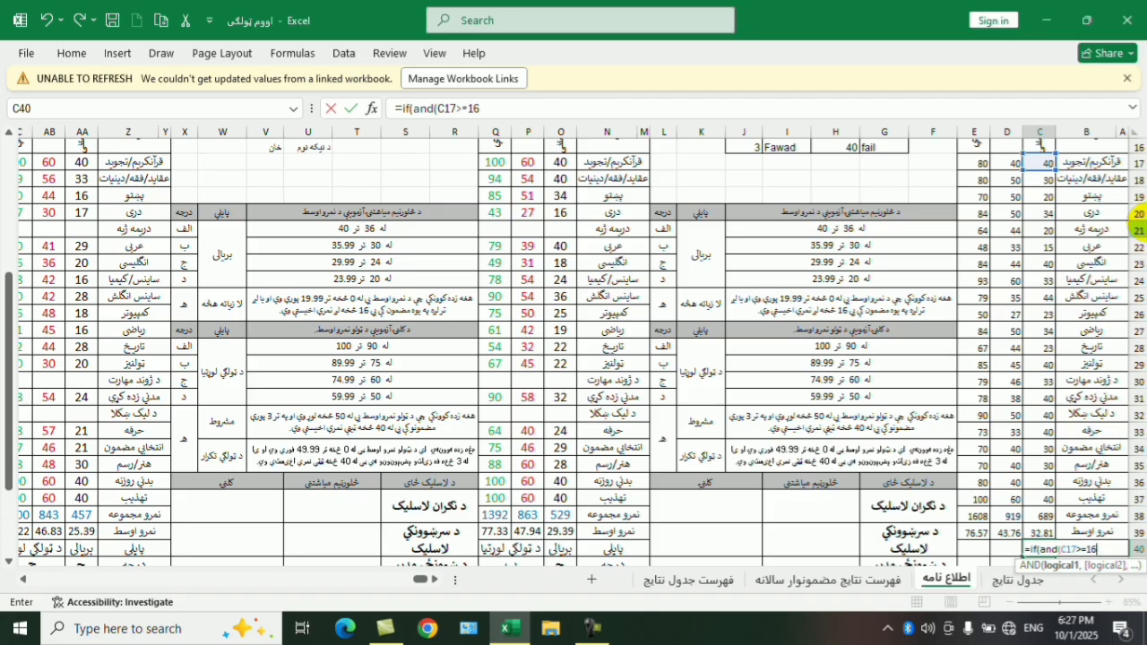
text(,)
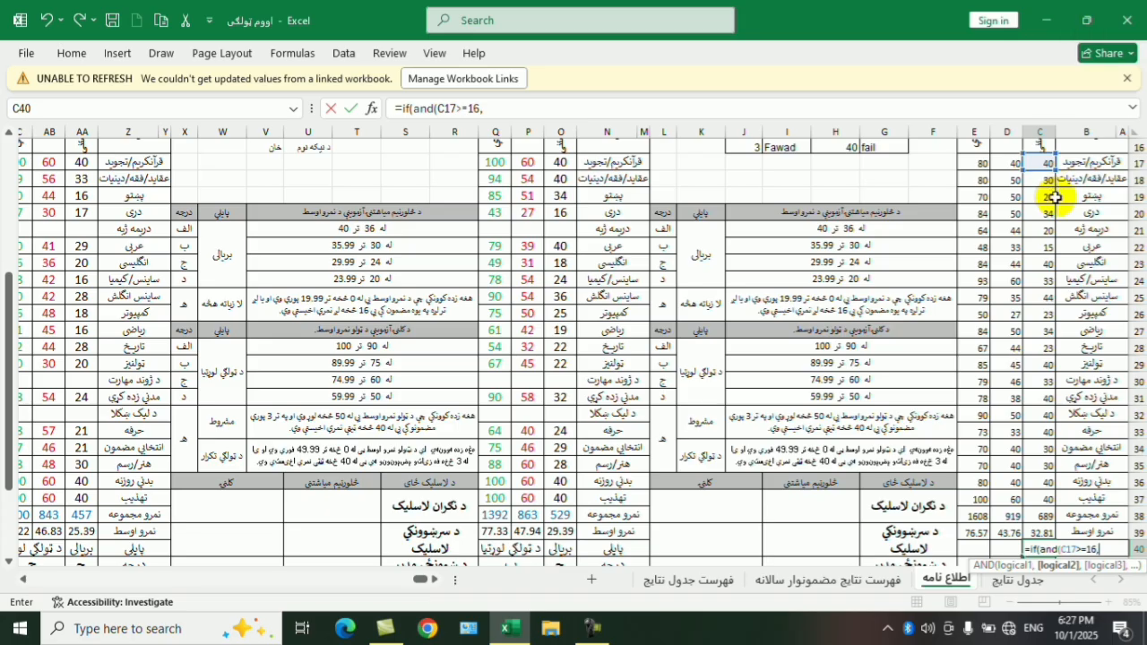
click(1054, 179)
text(>=16)
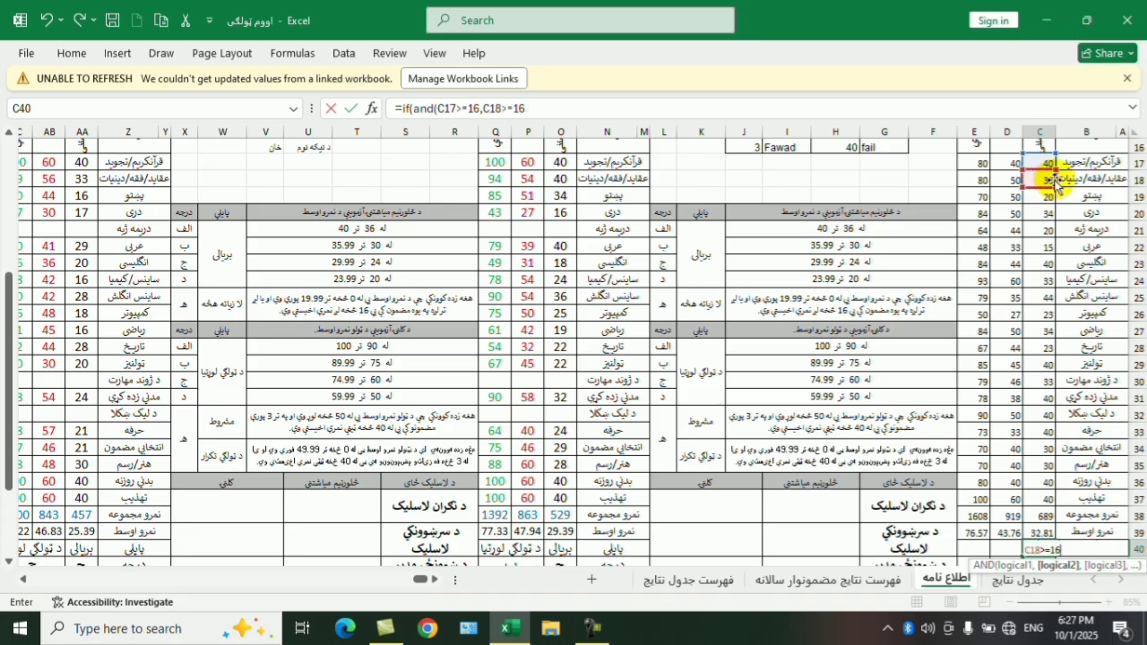
text(,)
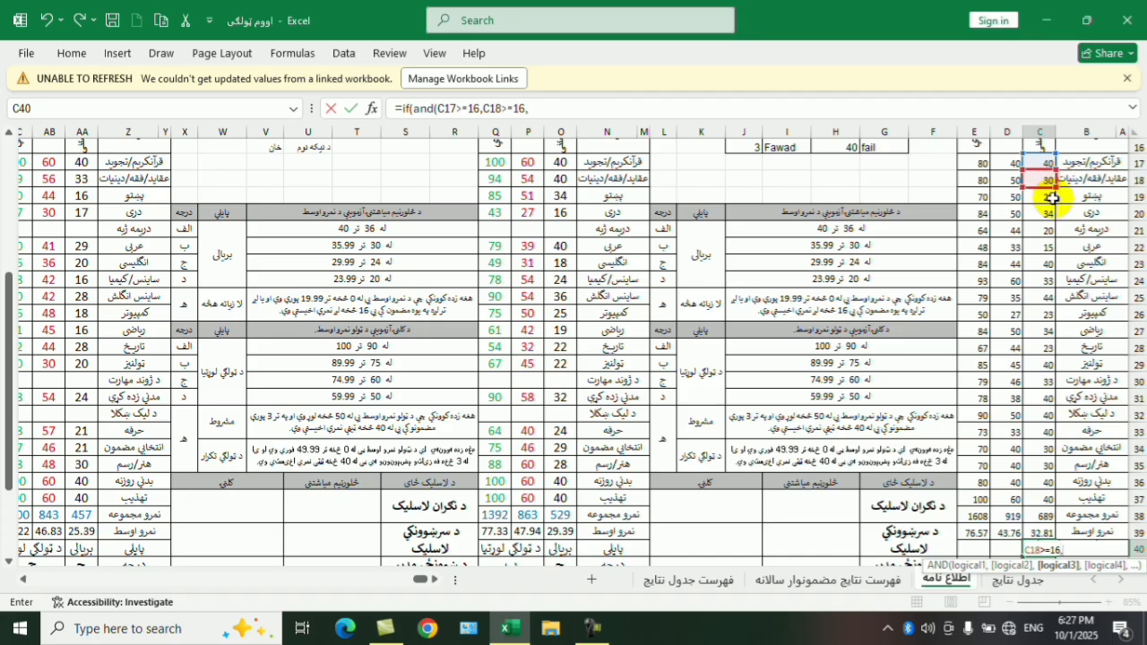
- Add C19 and the condition C20>=16 as further arguments of the AND test in C40
click(1054, 199)
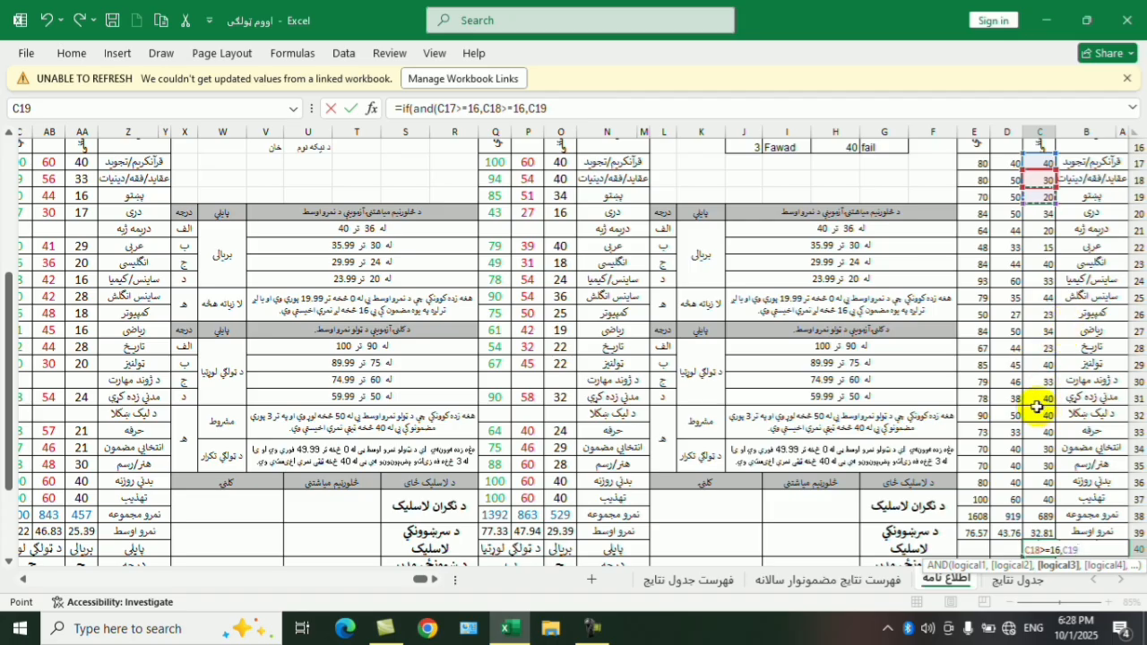
text(,)
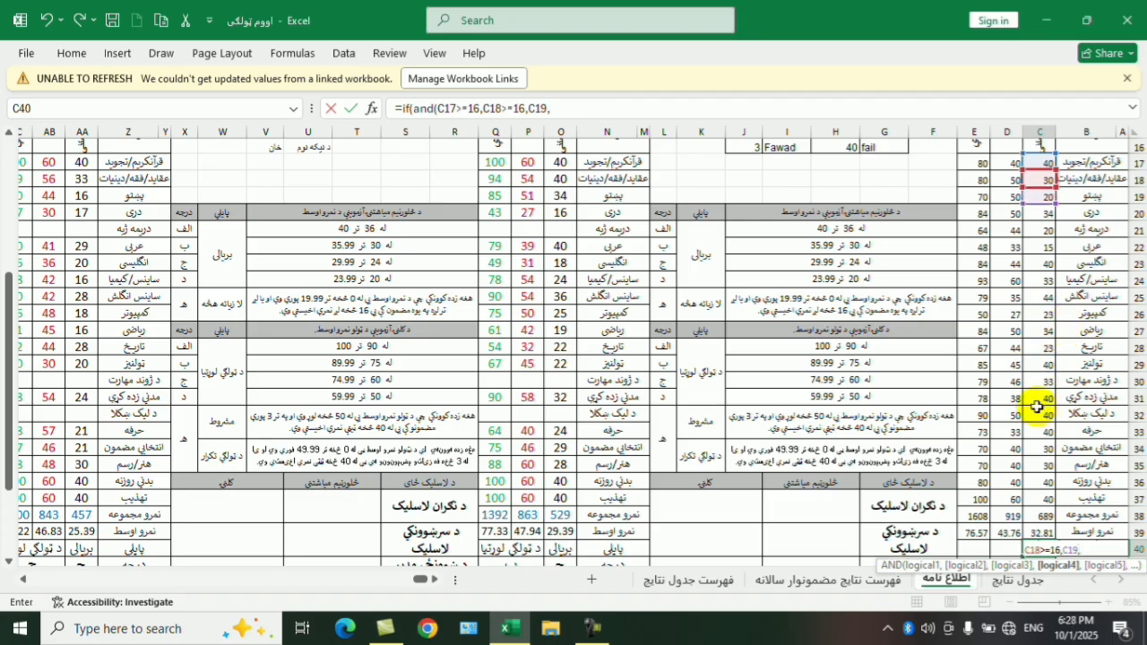
click(1058, 216)
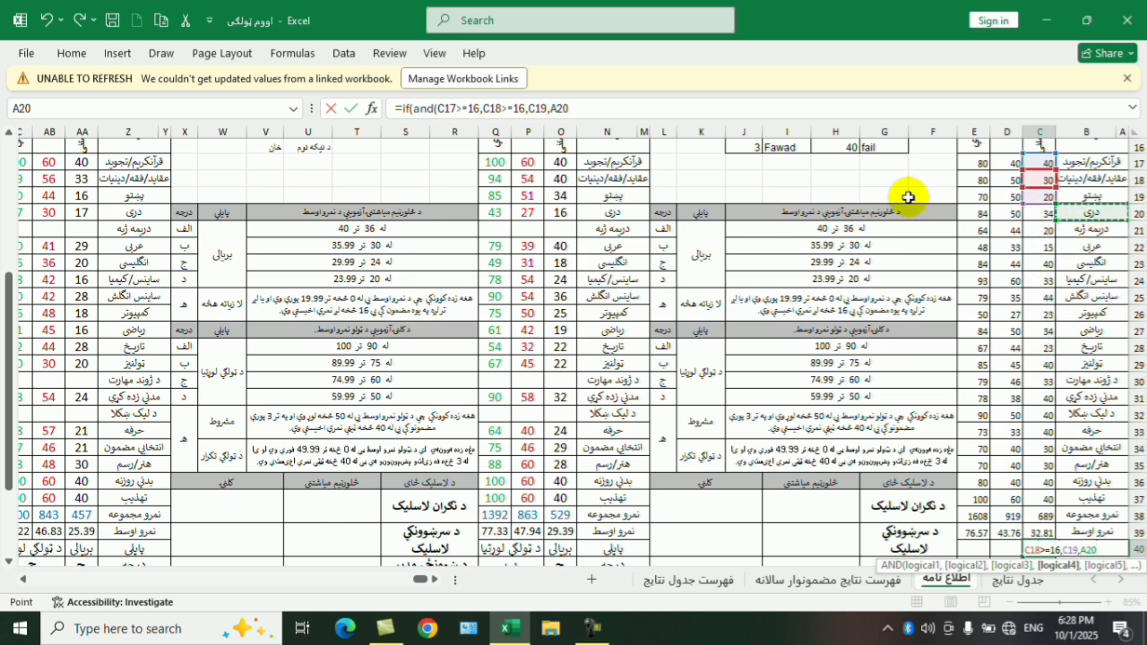
key(BackSpace)
key(BackSpace)
key(BackSpace)
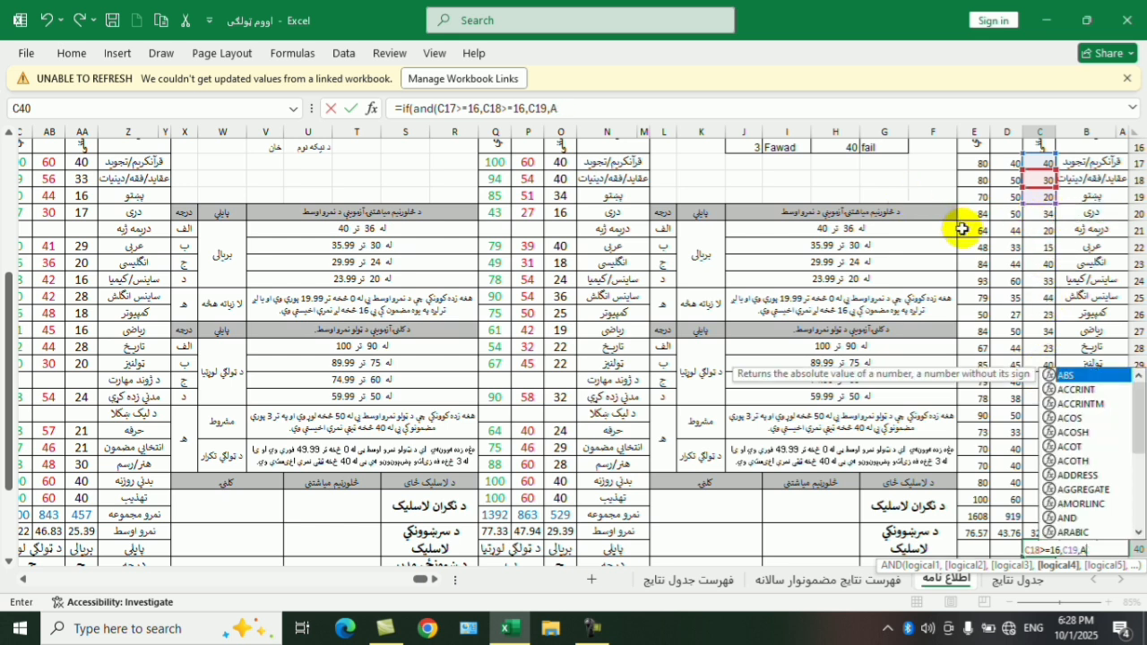
click(1040, 216)
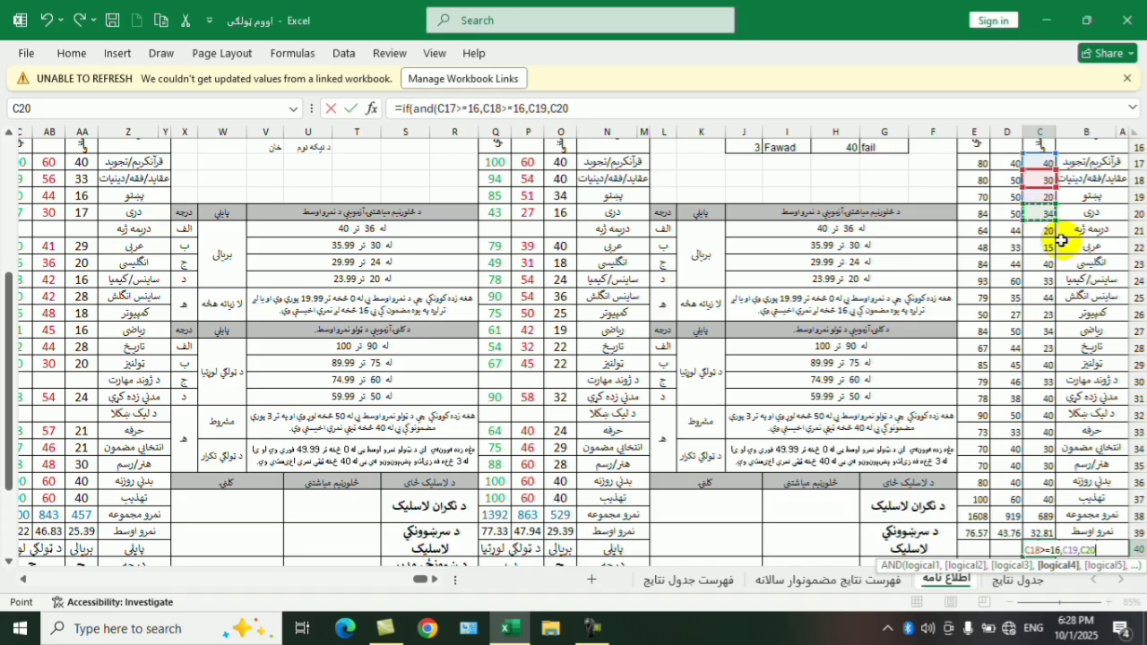
text(>=16)
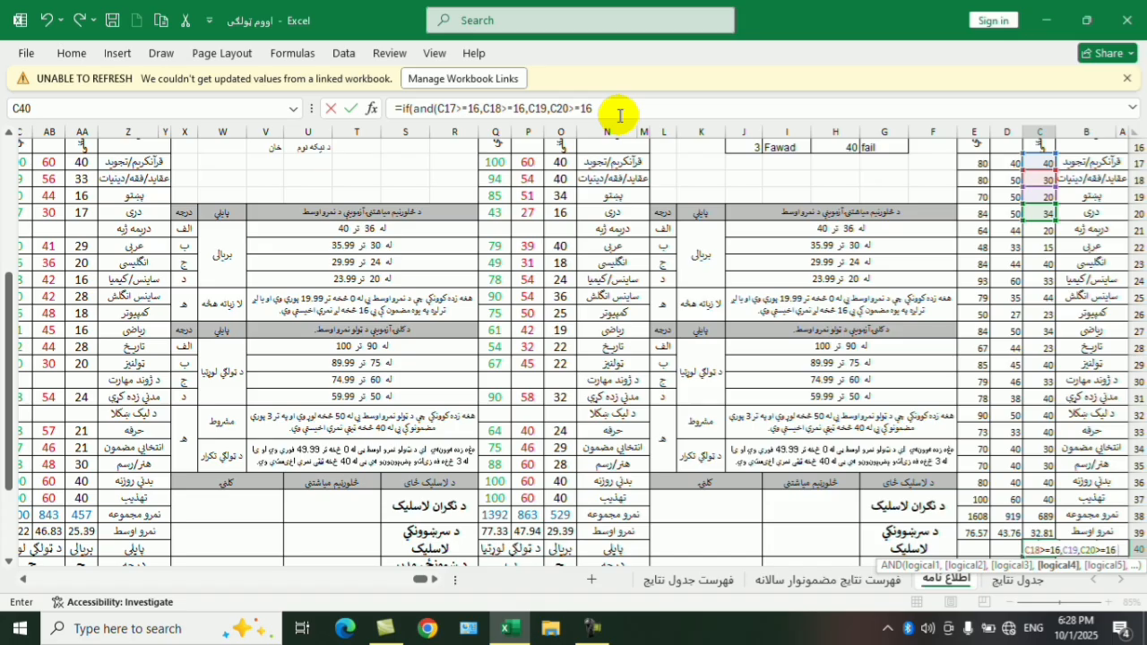
- Copy the C20>=16 condition with its trailing comma and append ten copies to the AND test in C40
text(,)
drag(595, 109, 550, 108)
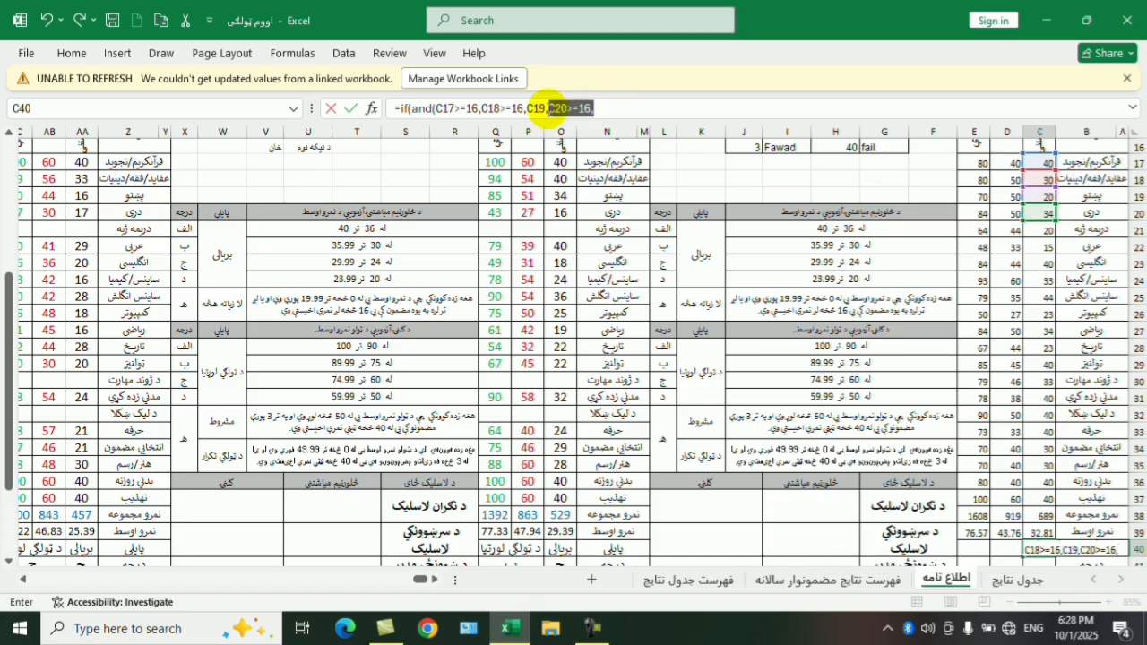
click(623, 114)
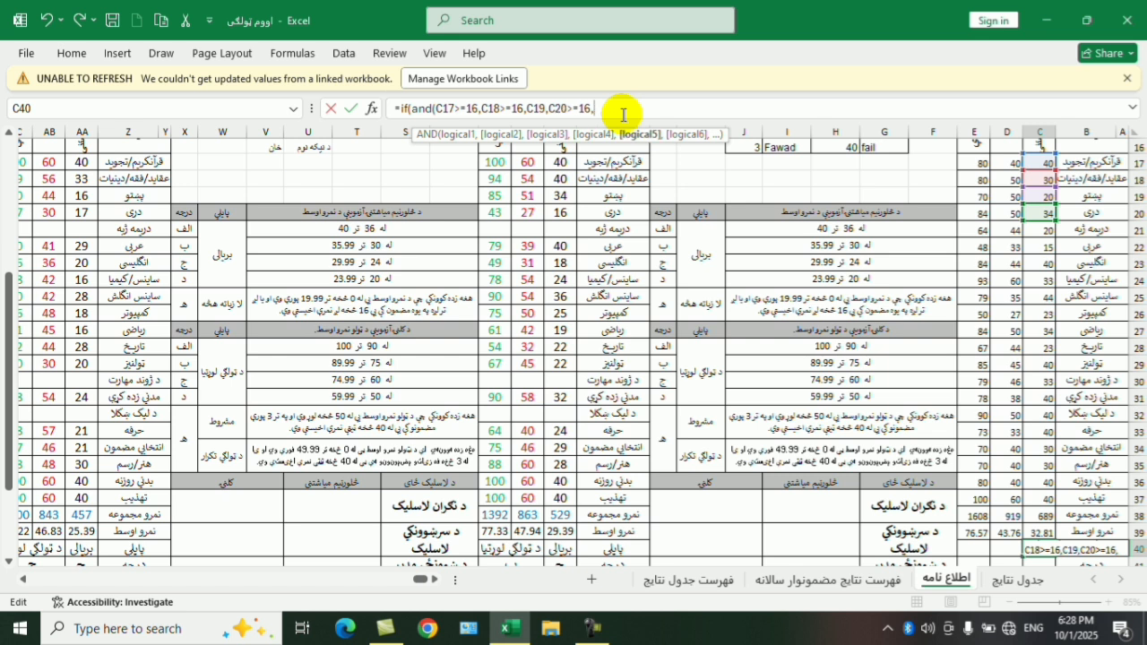
key(ctrl+v)
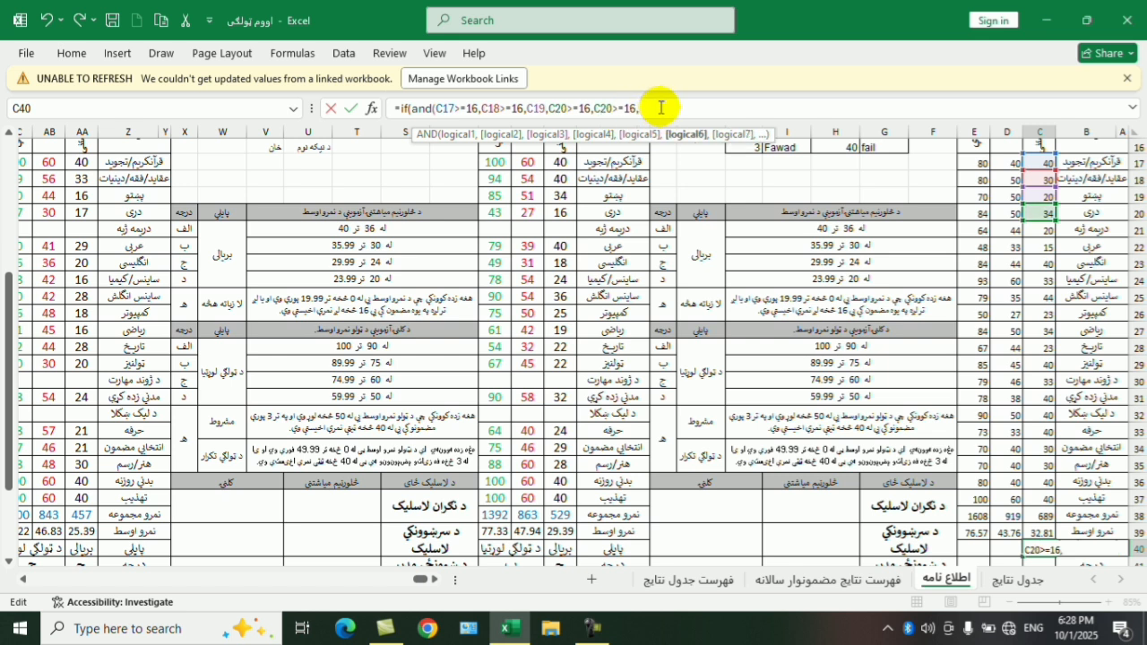
key(ctrl+v)
key(ctrl+v)
key(ctrl+v)
key(ctrl+v)
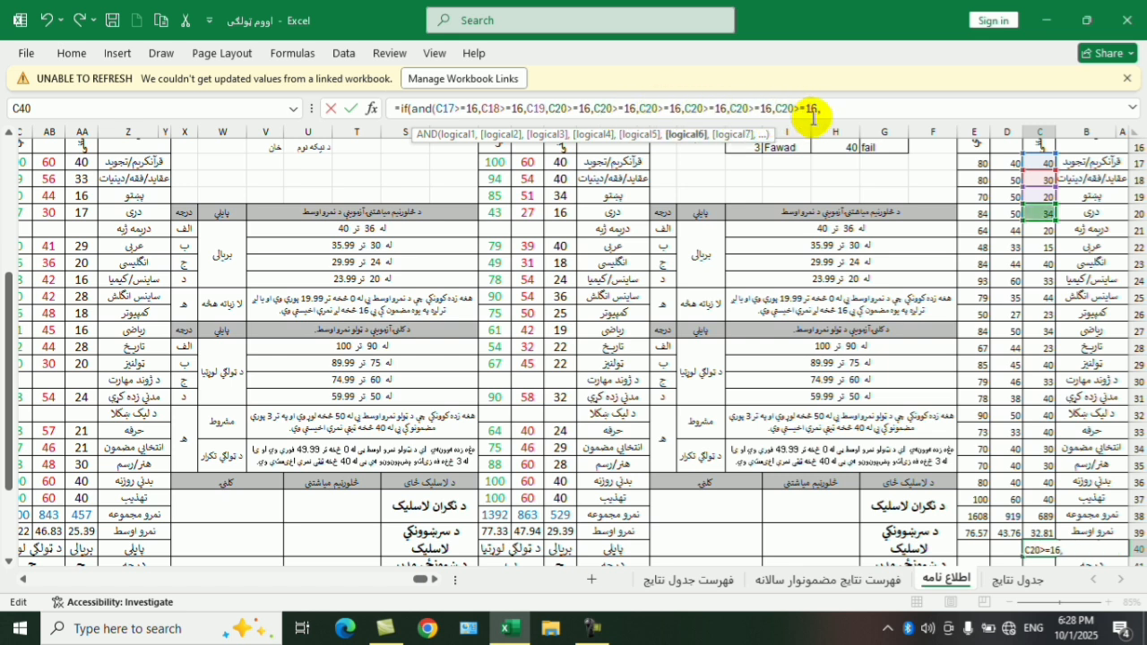
key(ctrl+v)
key(ctrl+v)
key(ctrl+v)
key(ctrl+v)
key(ctrl+v)
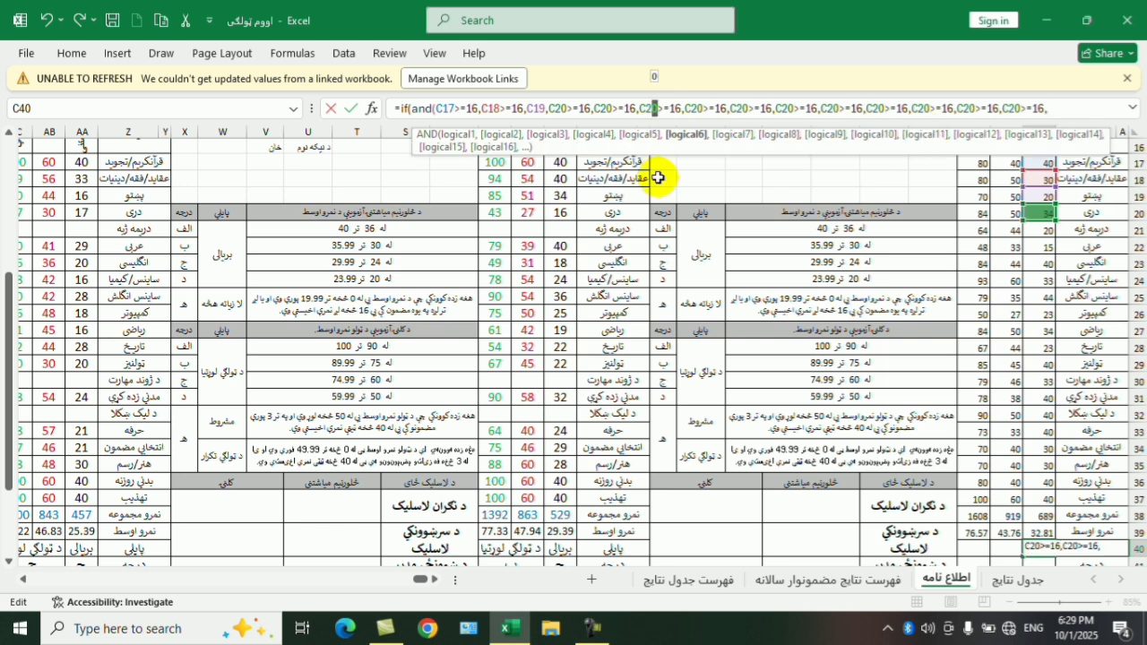
- Starting at the third C20>=16 condition in C40's formula, change four consecutive references to C21, C22, C23 and C24
text(16,C20>=16,C21)
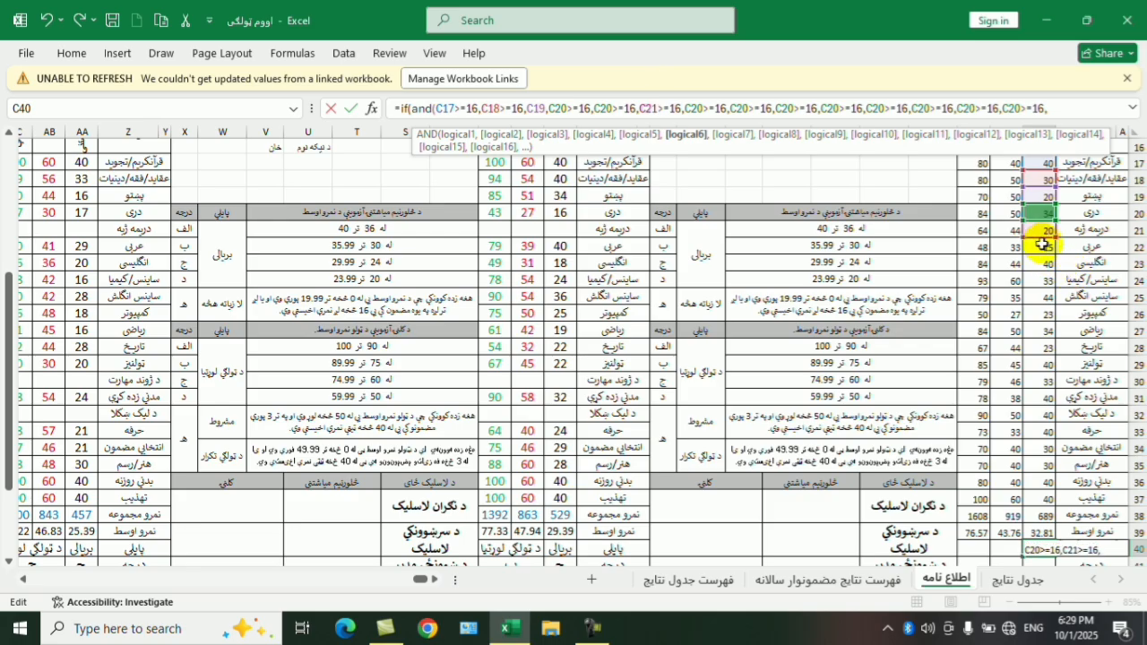
drag(705, 109, 698, 108)
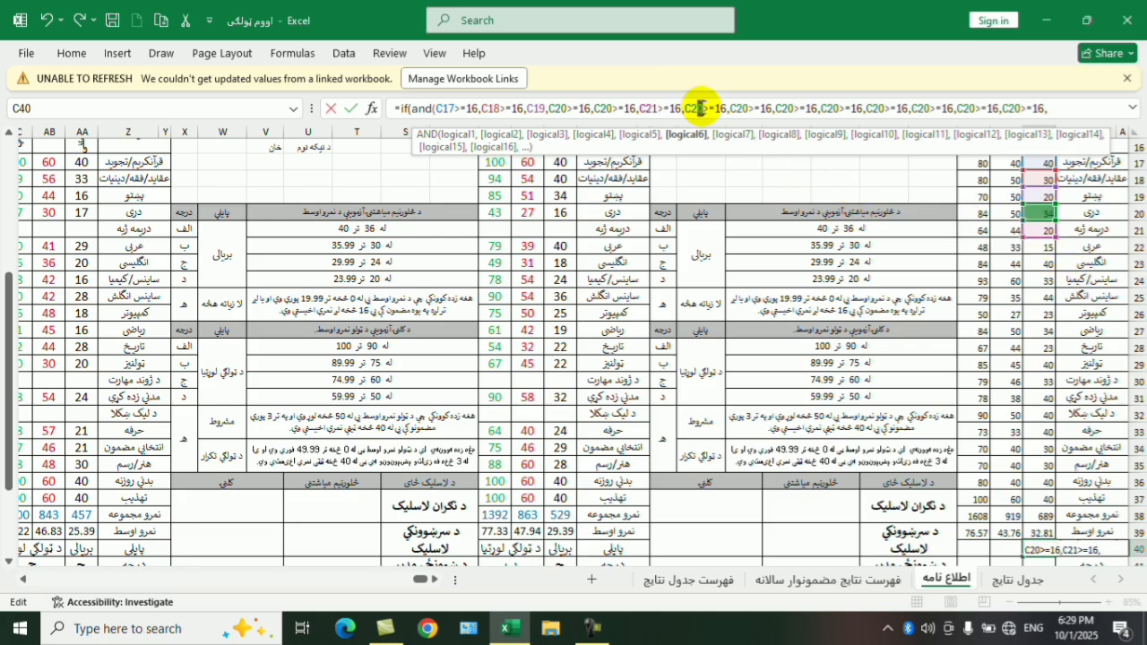
text(2)
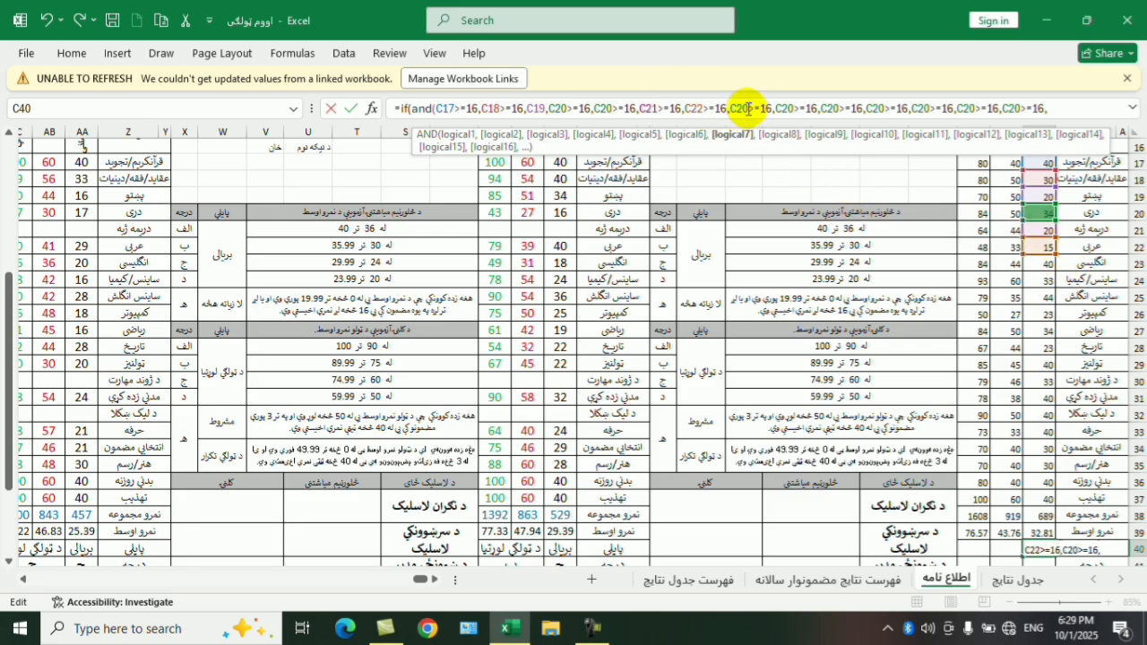
drag(745, 108, 753, 109)
text(3)
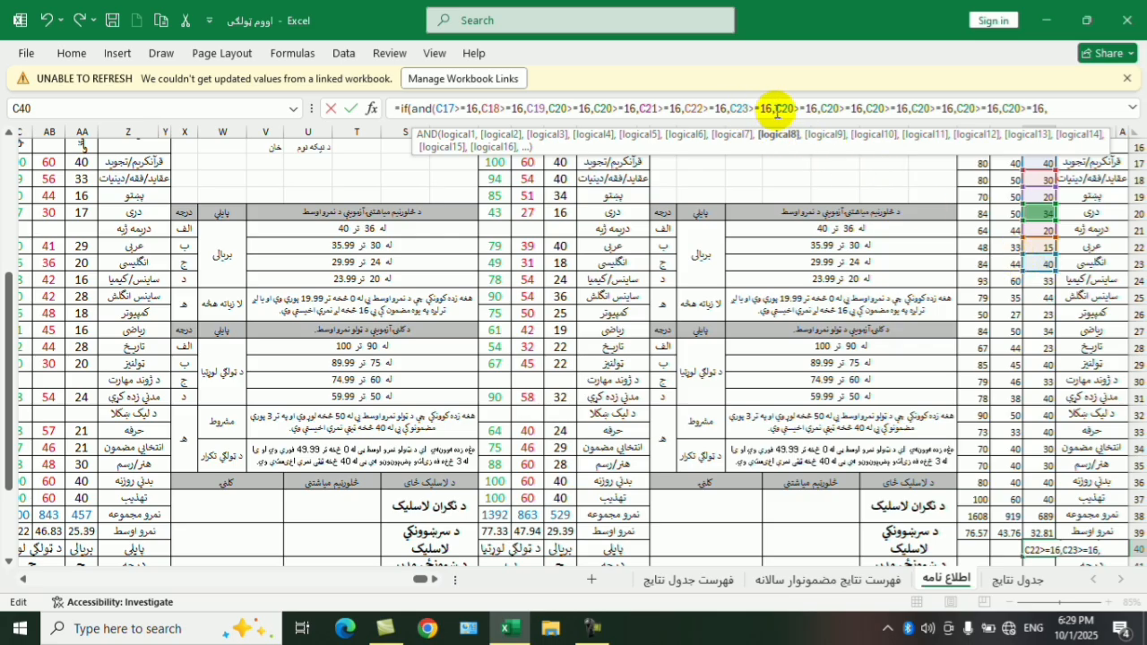
drag(787, 108, 794, 109)
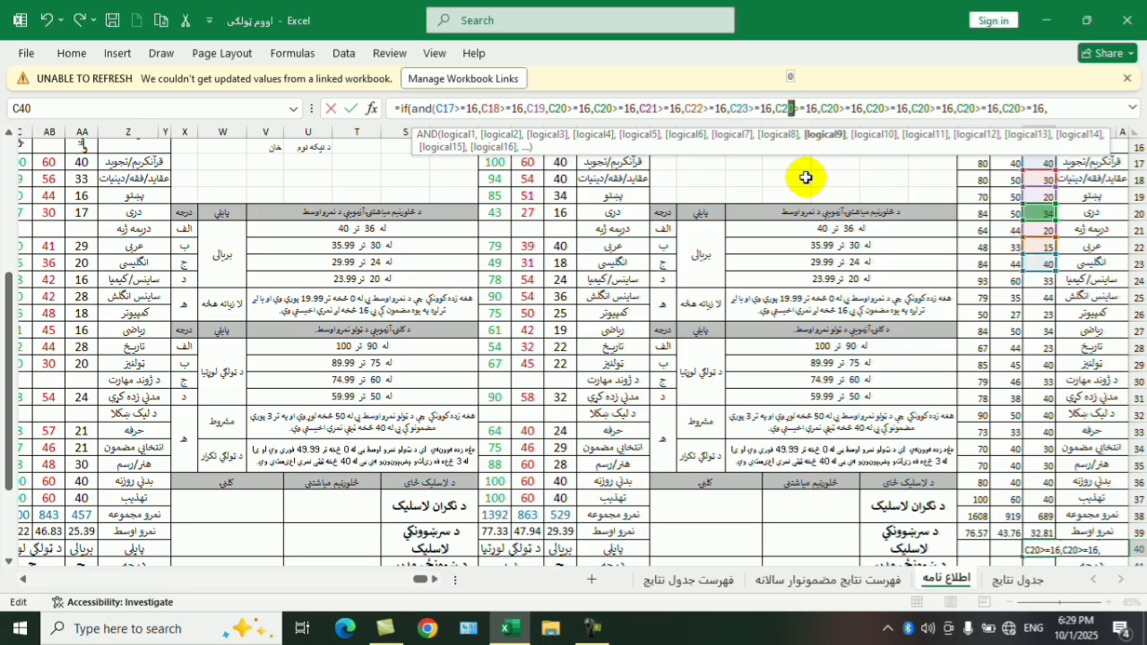
text(4>=16,C2)
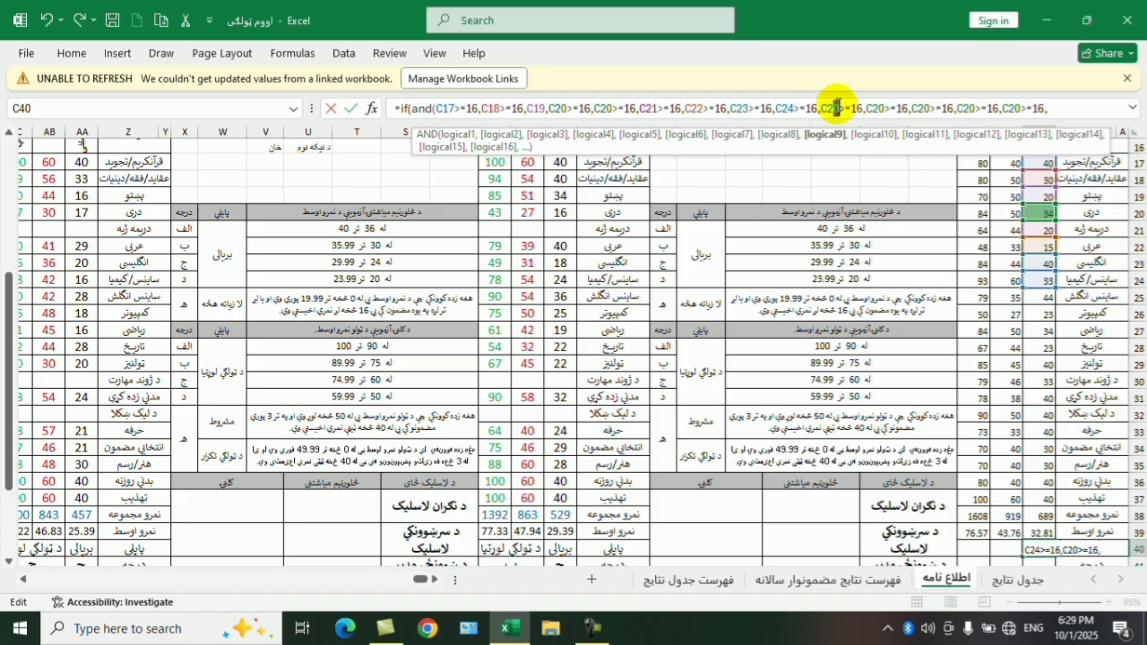
- Change the remaining five C20 references after C24 in C40's formula to C25, C26, C27, C28 and C29
drag(834, 109, 930, 108)
text(5)
text(6>=16,C27)
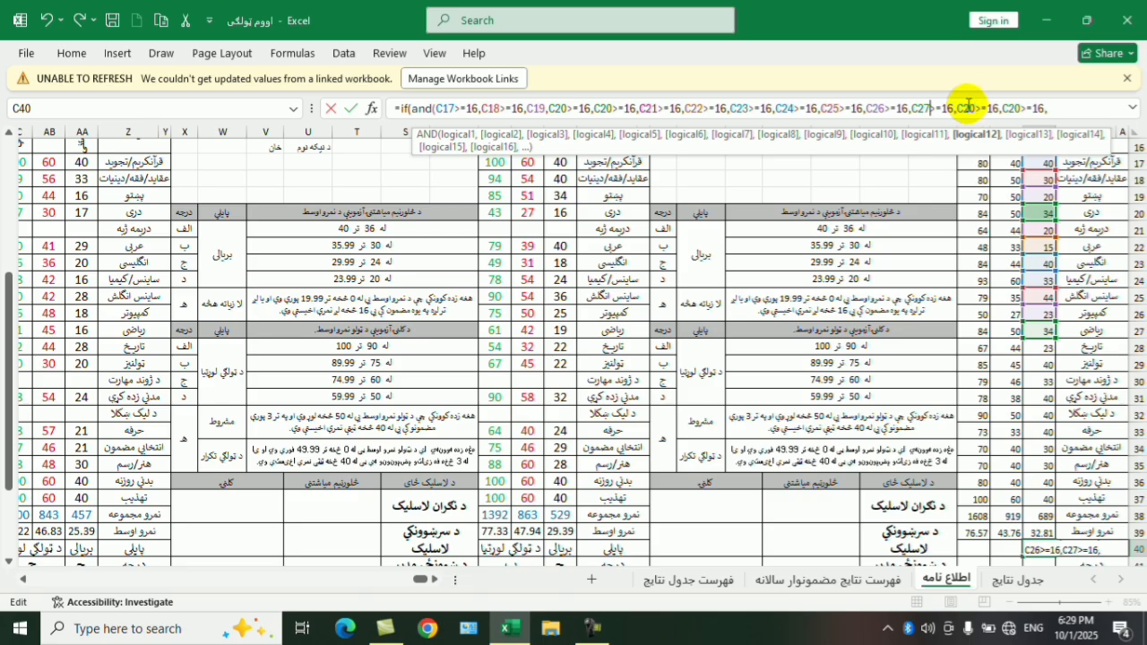
drag(969, 108, 976, 108)
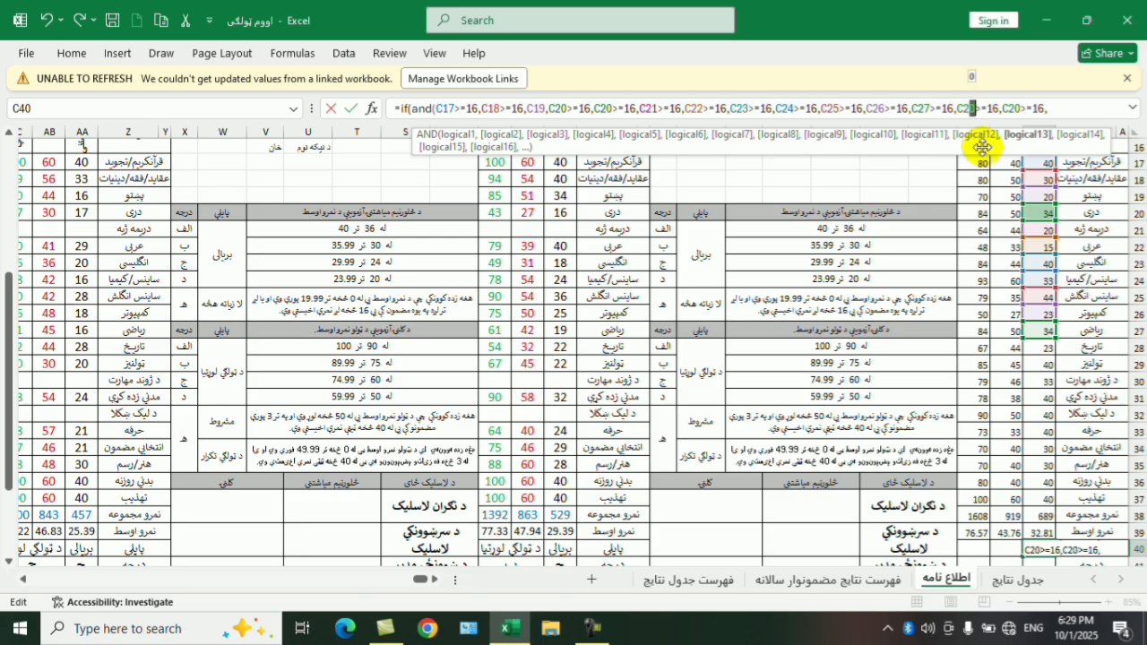
text(8)
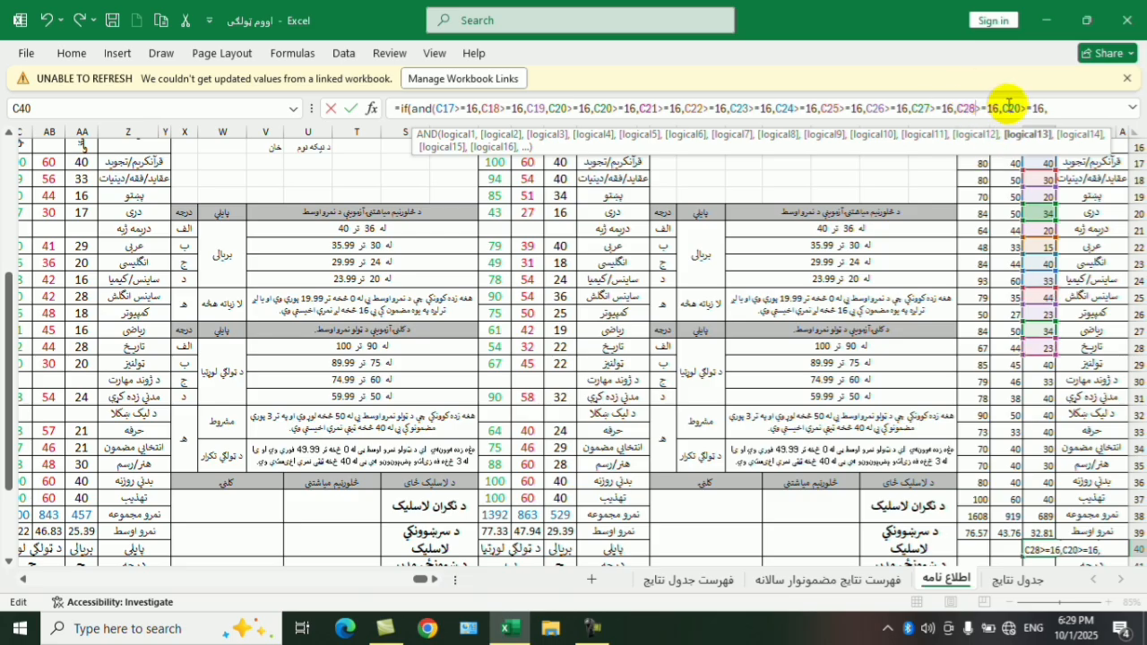
drag(1015, 109, 1021, 108)
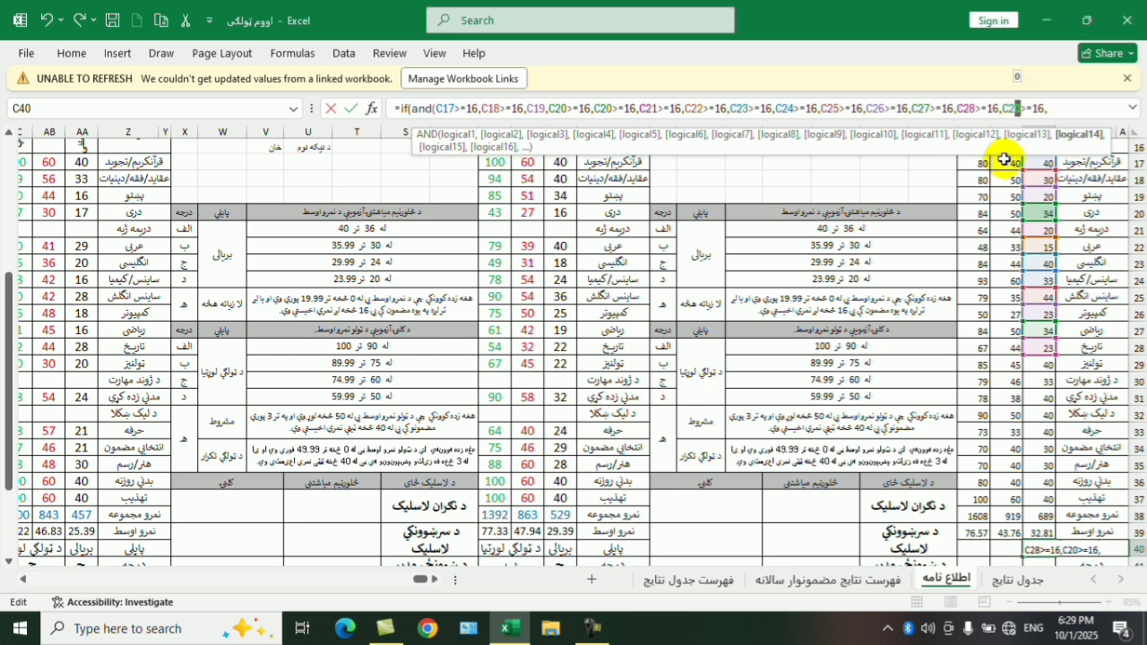
text(9)
- Copy the C29>=16 condition, append eight copies to C40's AND test, and expand the formula display to show every line
click(1058, 111)
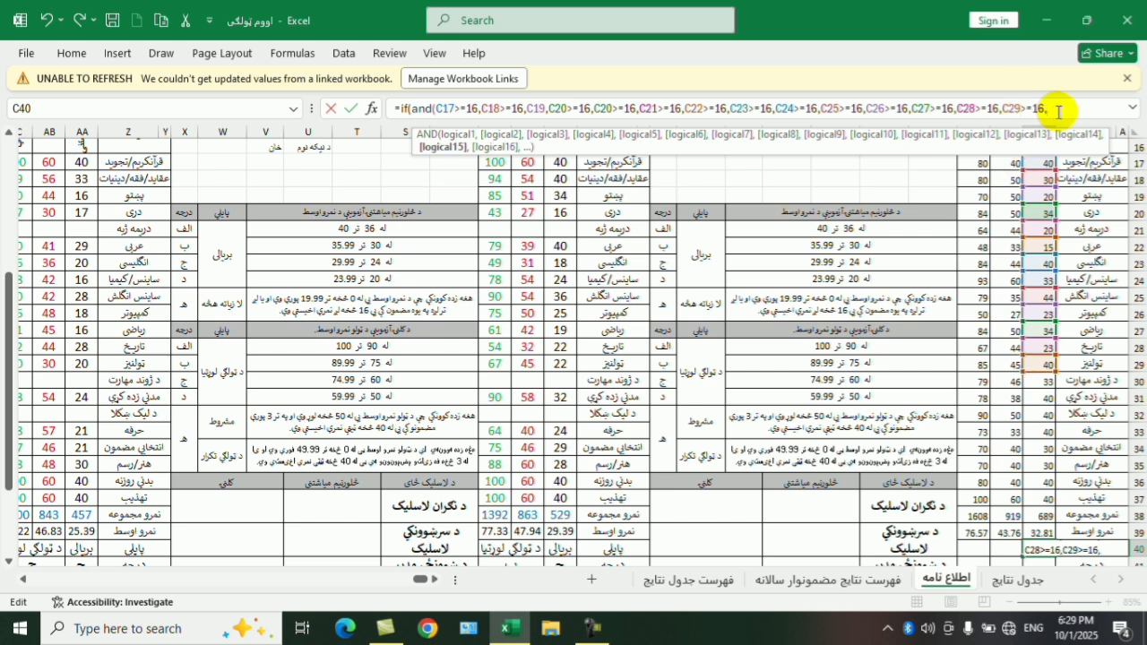
drag(1059, 111, 1004, 115)
click(1085, 108)
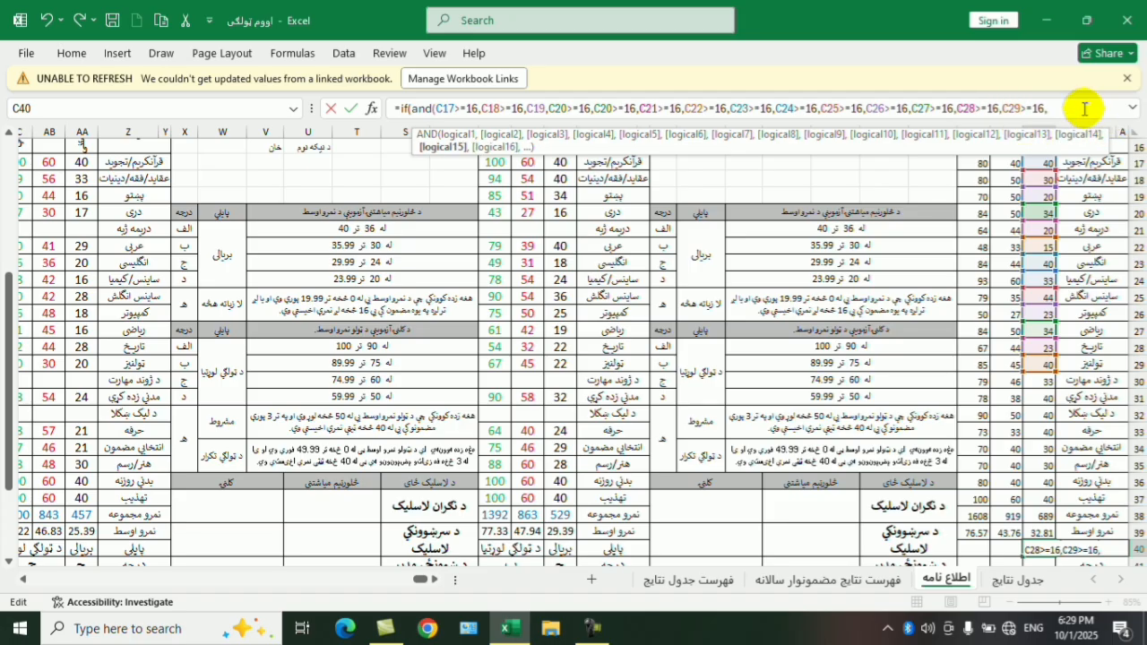
key(ctrl+v)
key(ctrl+v)
key(ctrl+v)
key(ctrl+v)
key(ctrl+v)
key(ctrl+v)
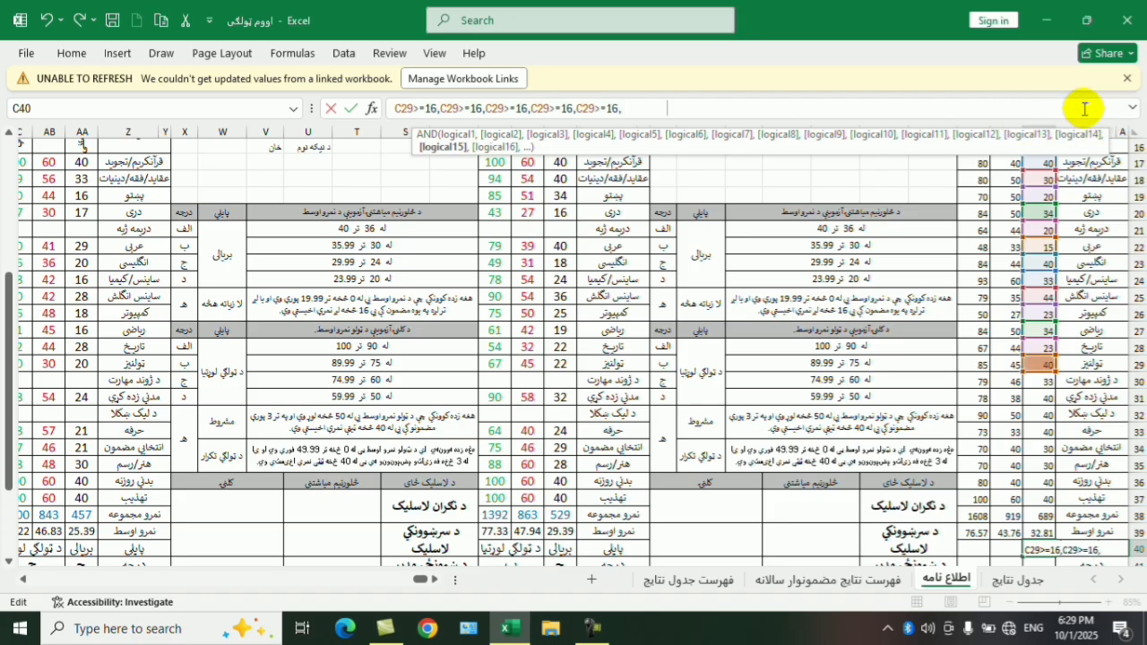
click(1132, 109)
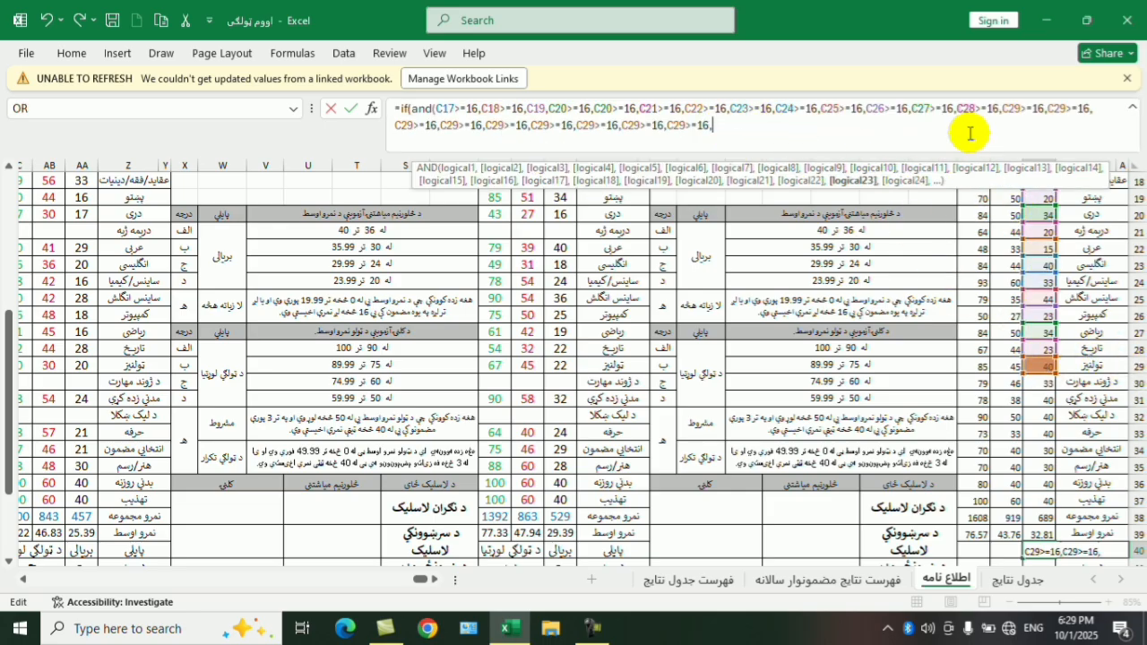
- Starting at the second C29>=16 condition in C40's formula, change four consecutive references to C30, C31, C32 and C33
click(1059, 108)
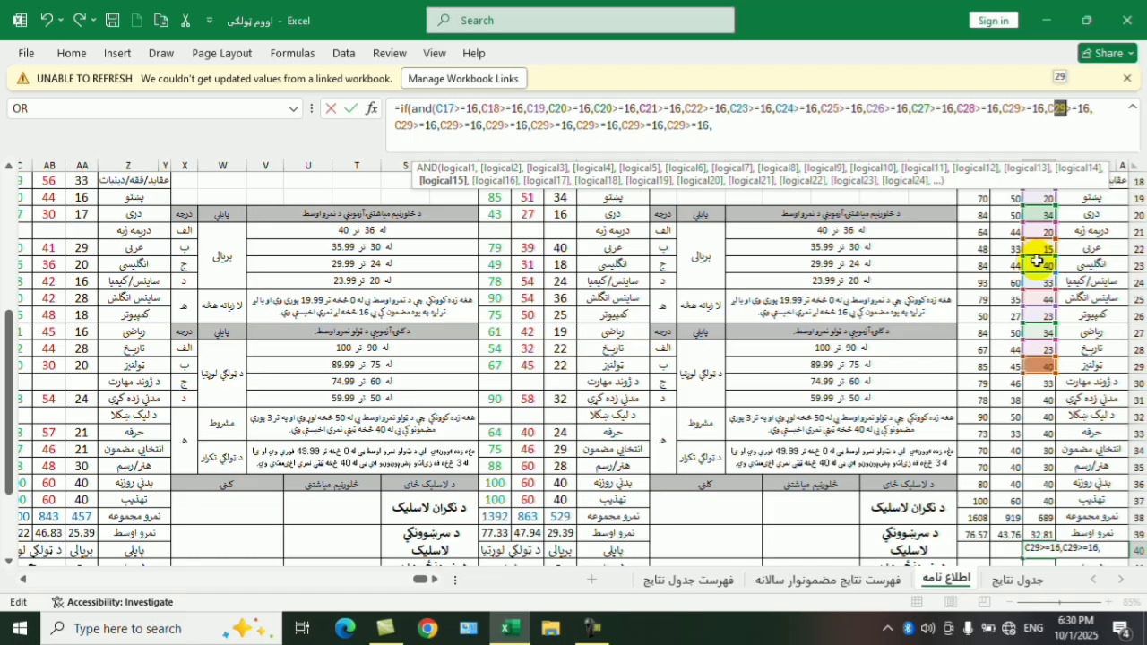
text(30)
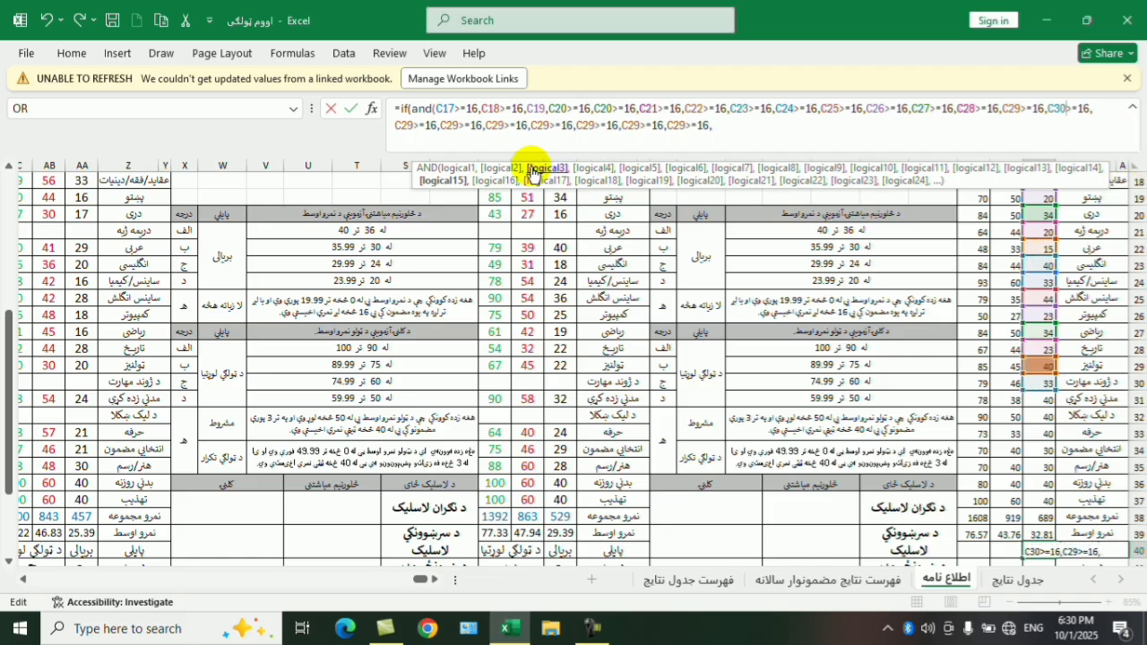
double_click(404, 123)
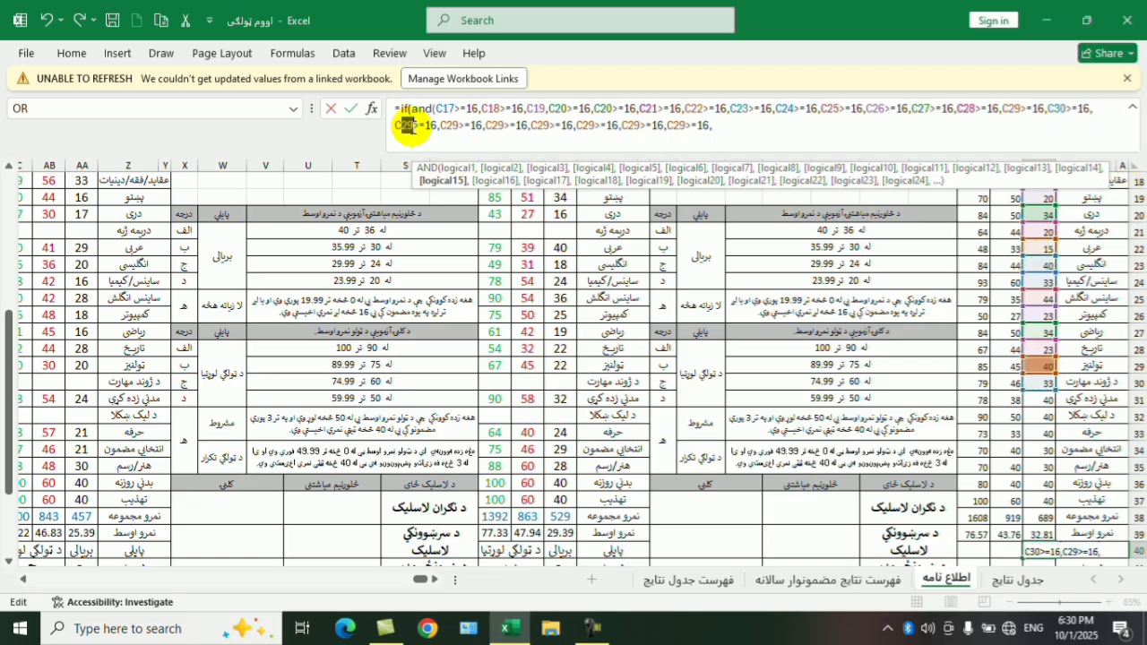
text(C31)
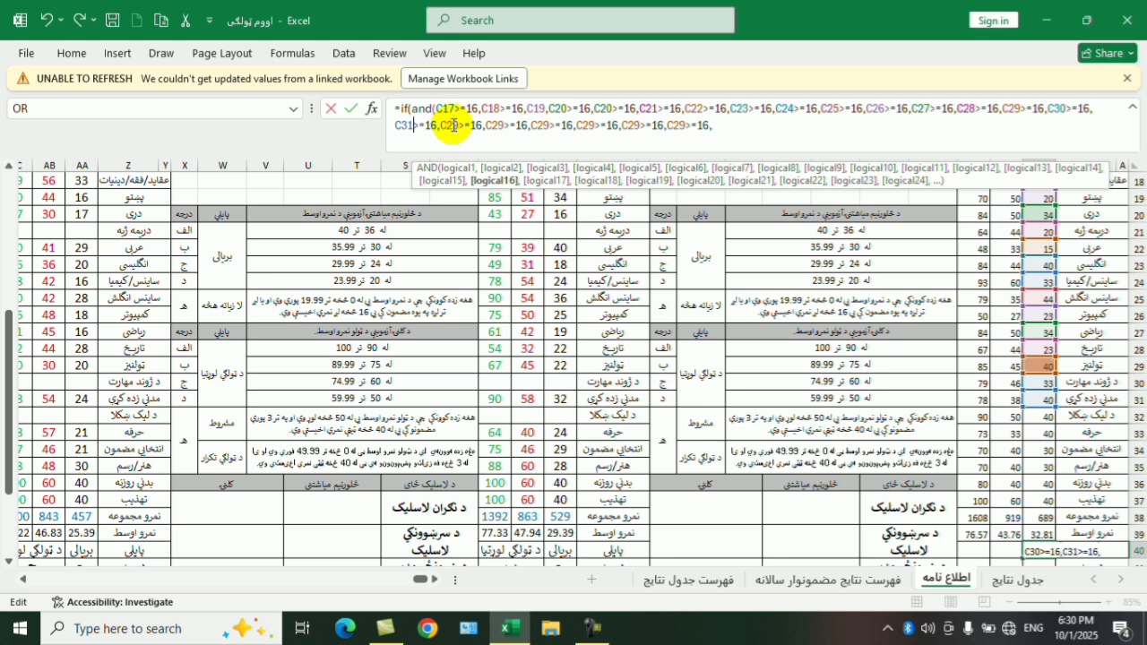
drag(448, 124, 459, 125)
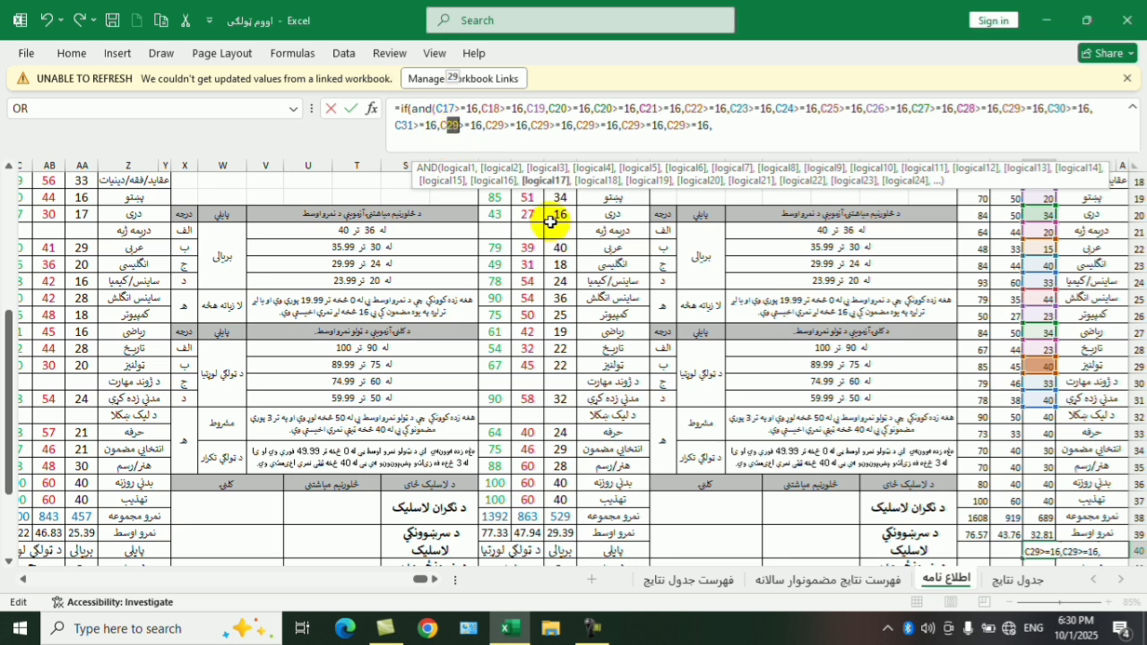
text(32)
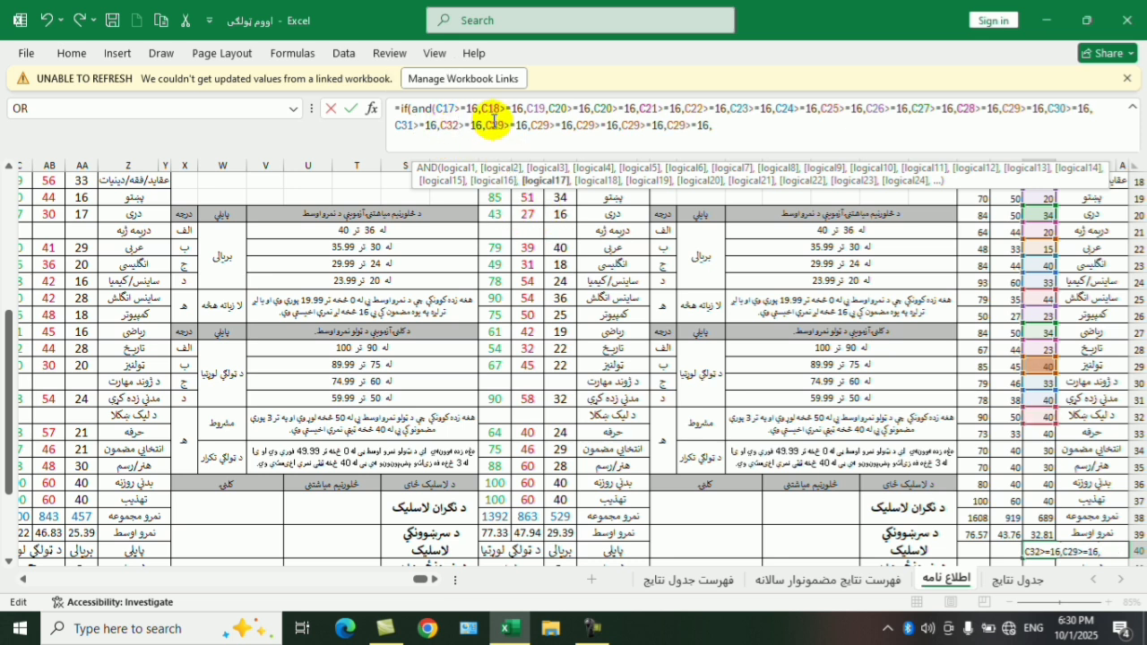
drag(494, 125, 551, 125)
text(33)
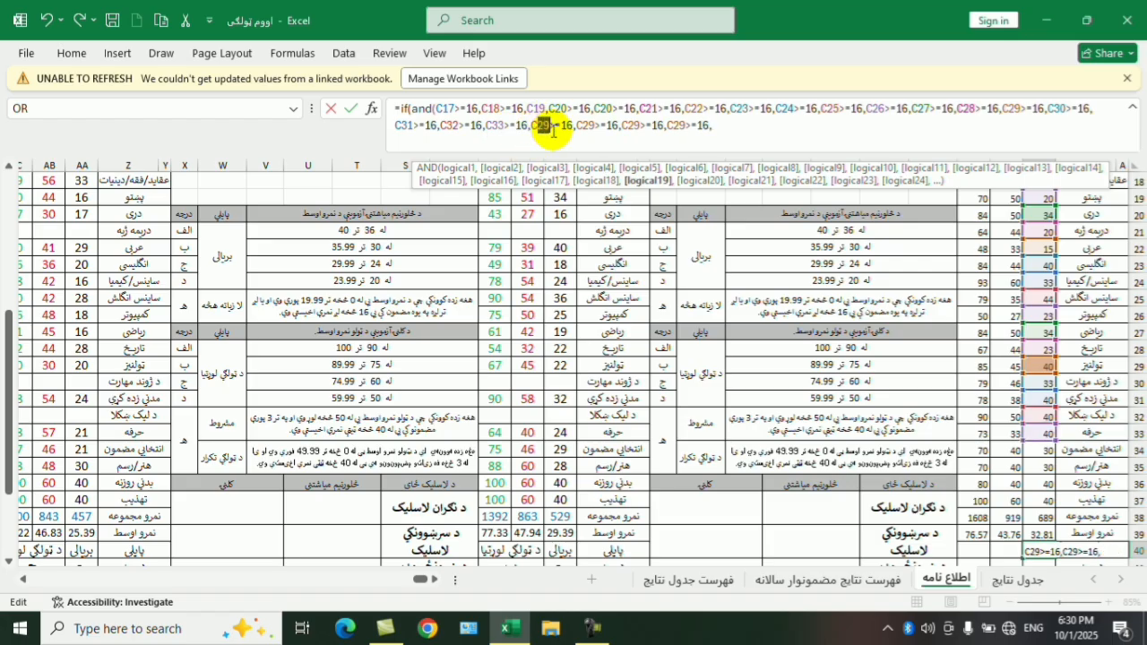
- Change the remaining four C29 references after C33 in C40's formula to C34, C35, C36 and C37
text(34)
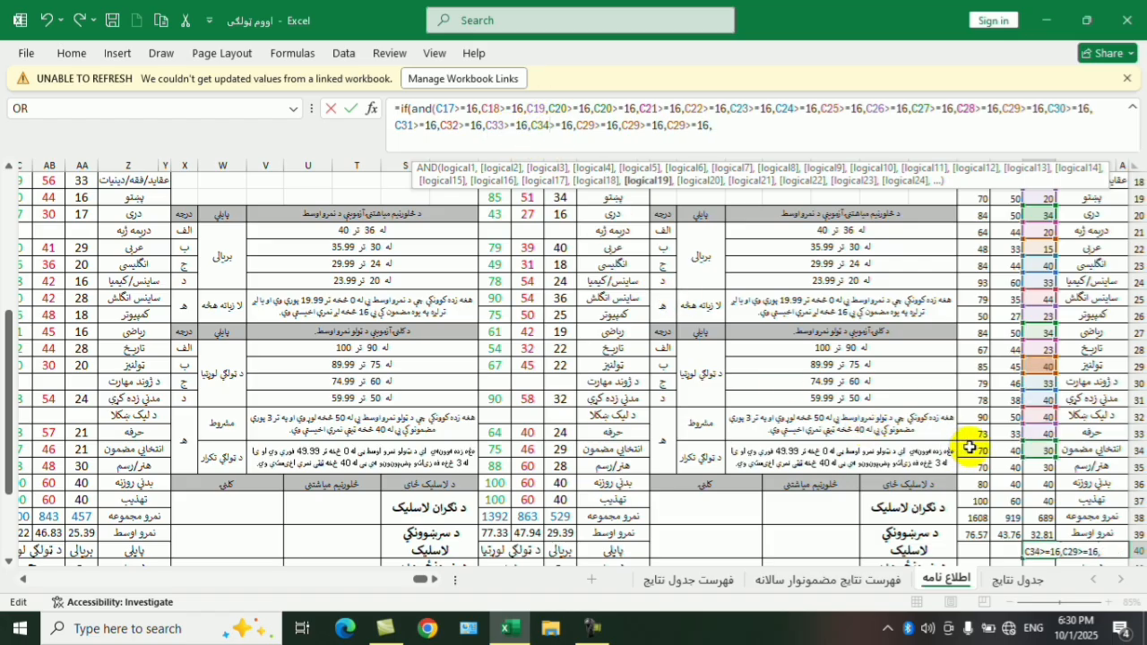
drag(582, 125, 596, 126)
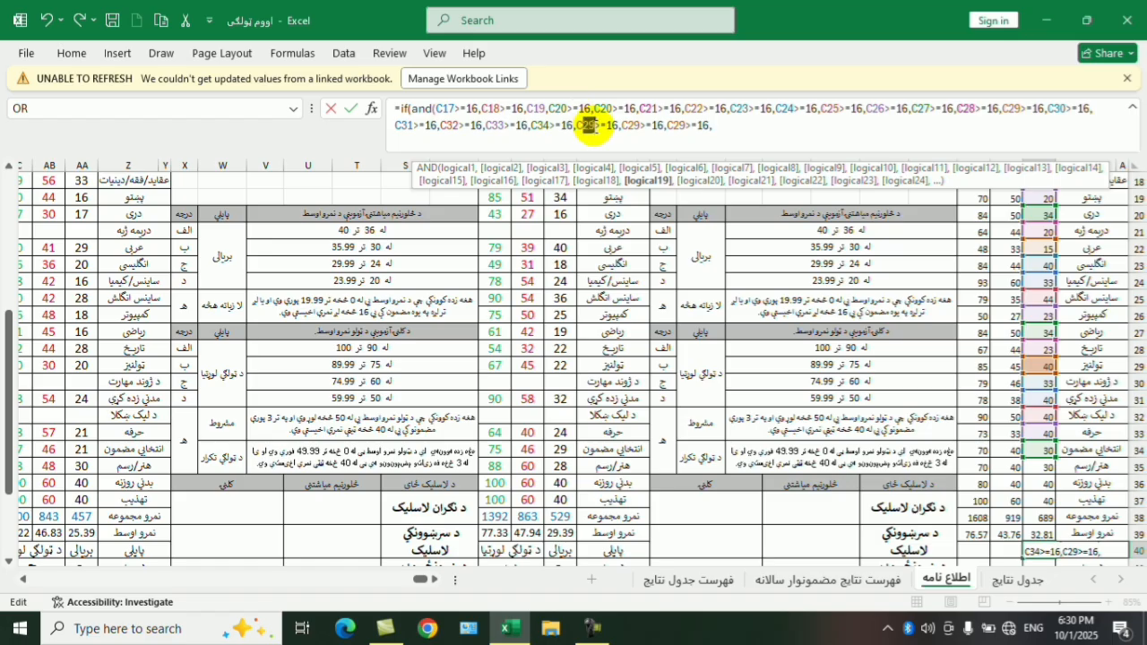
text(35)
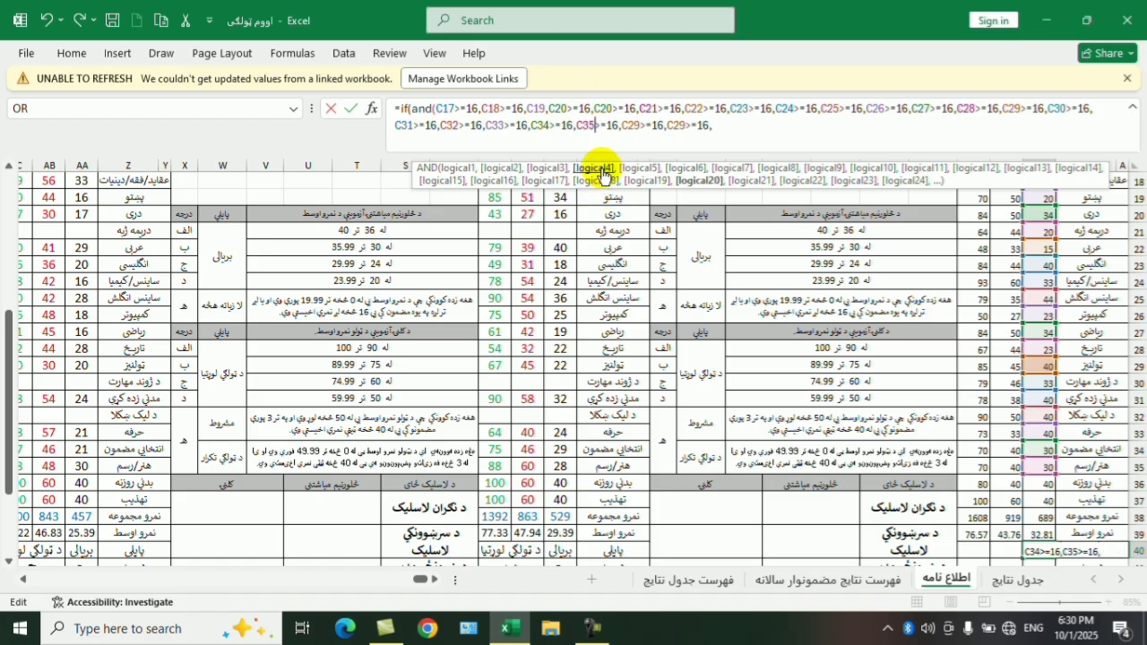
drag(626, 125, 640, 134)
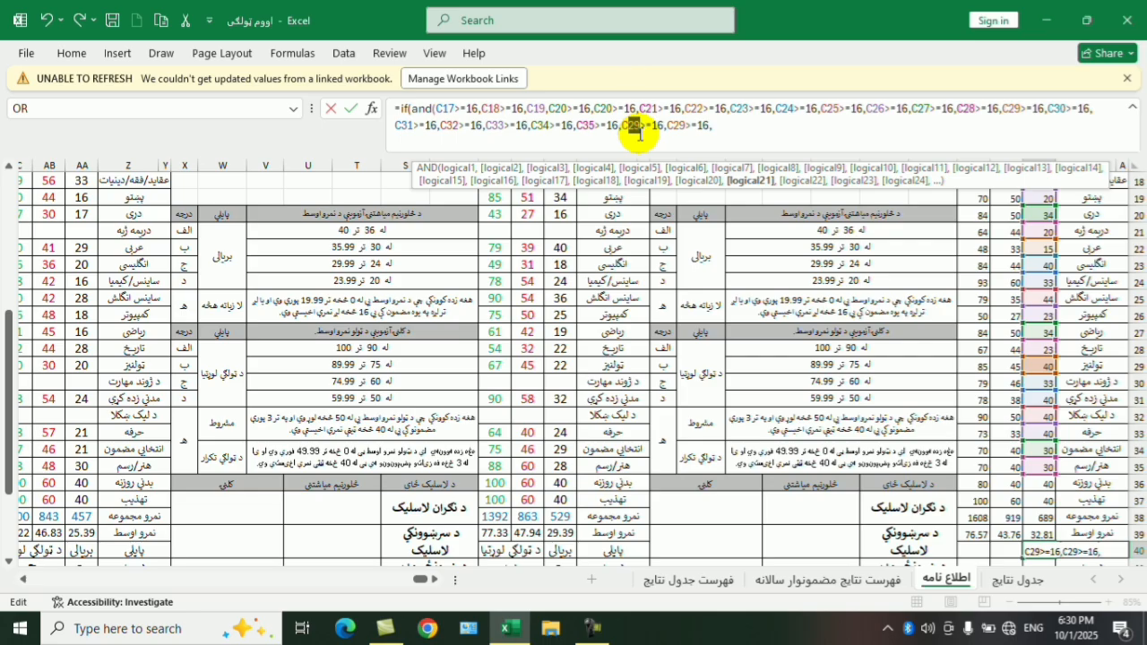
text(36)
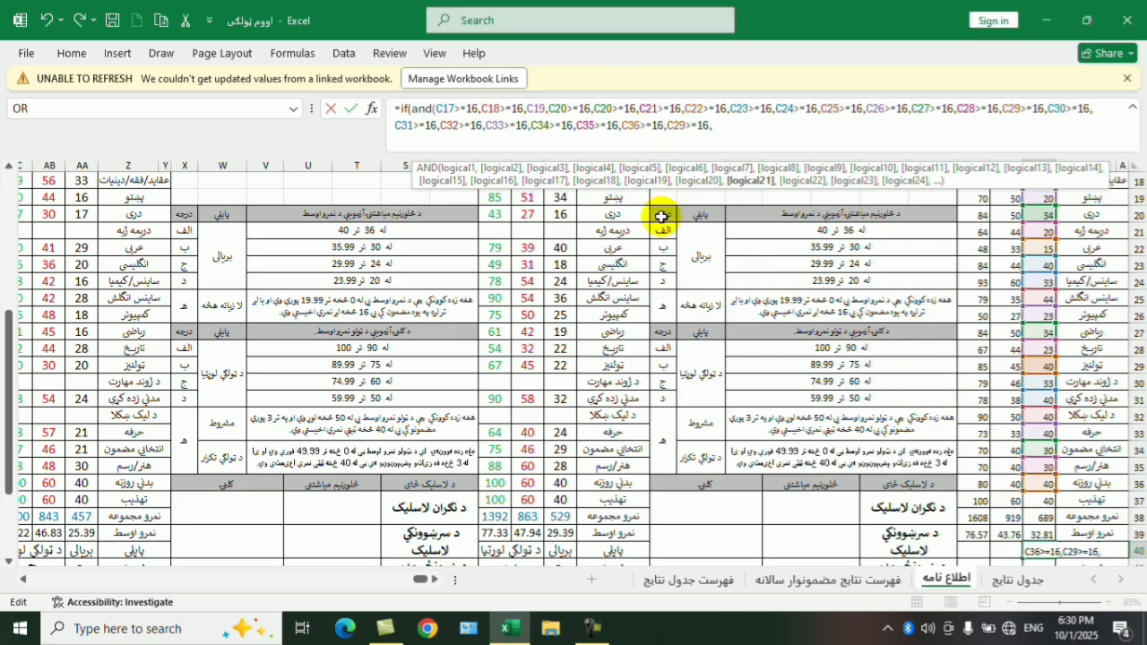
double_click(680, 126)
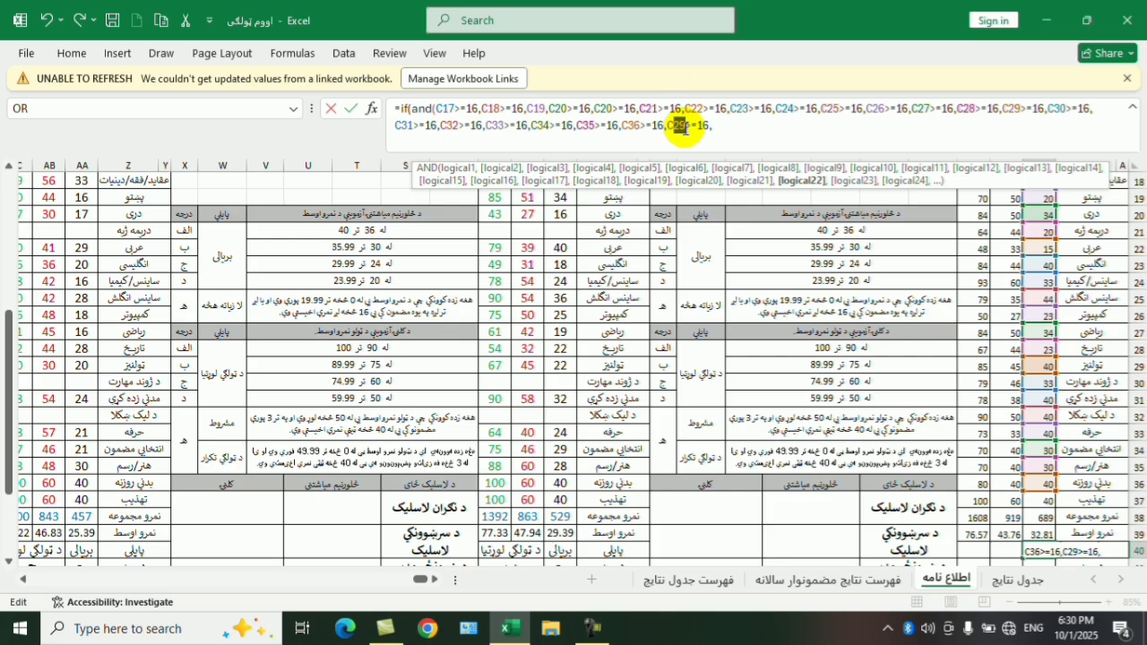
text(C37)
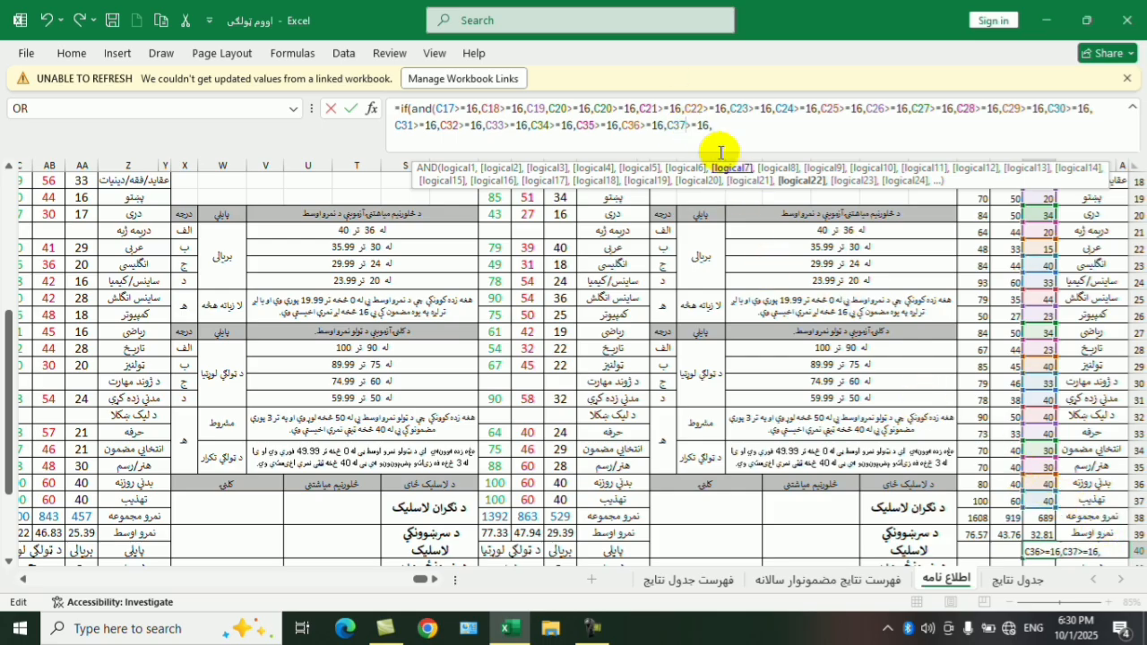
- Remove the trailing comma, close the AND test, and complete C40's IF formula with "کامیاب" if true and "ناکام" if false
click(720, 130)
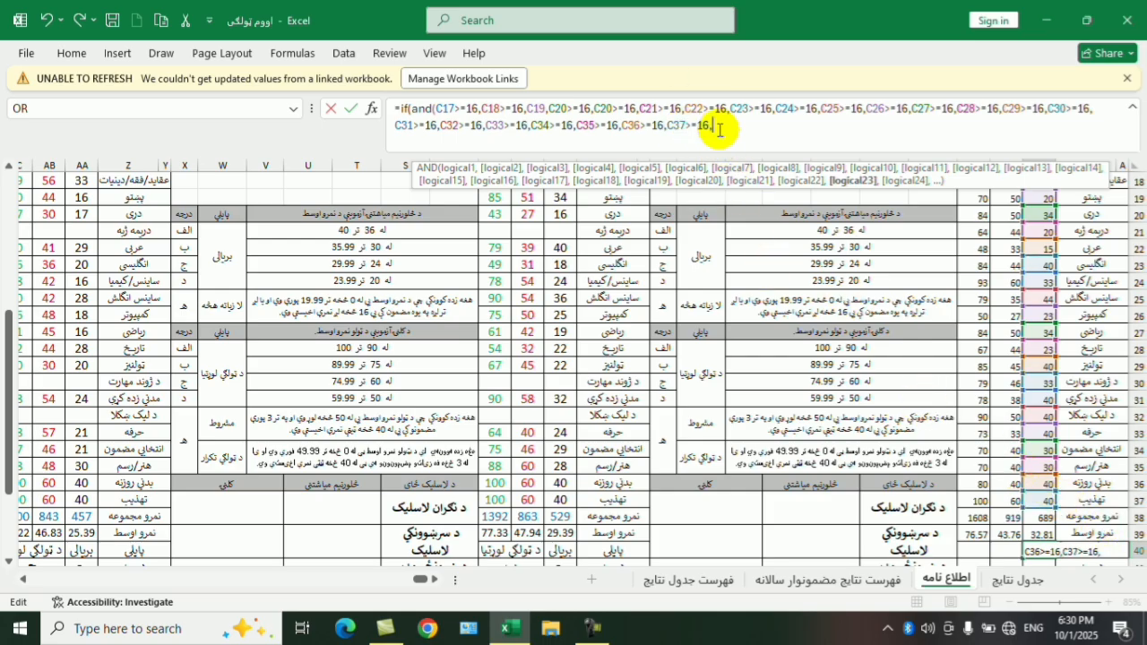
key(BackSpace)
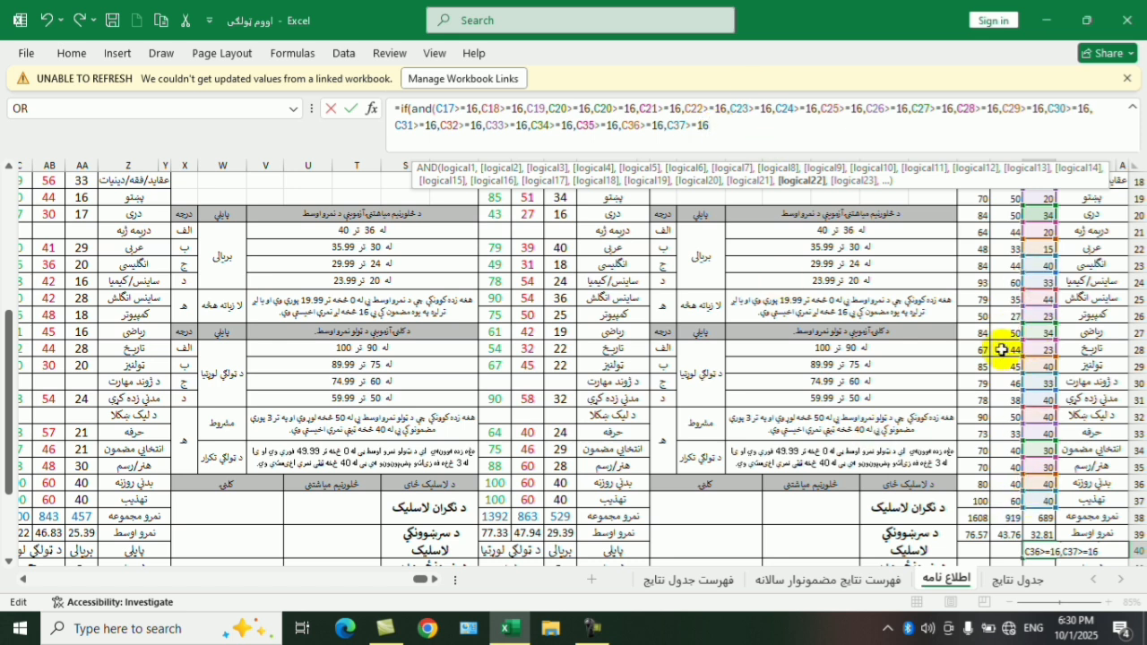
text())
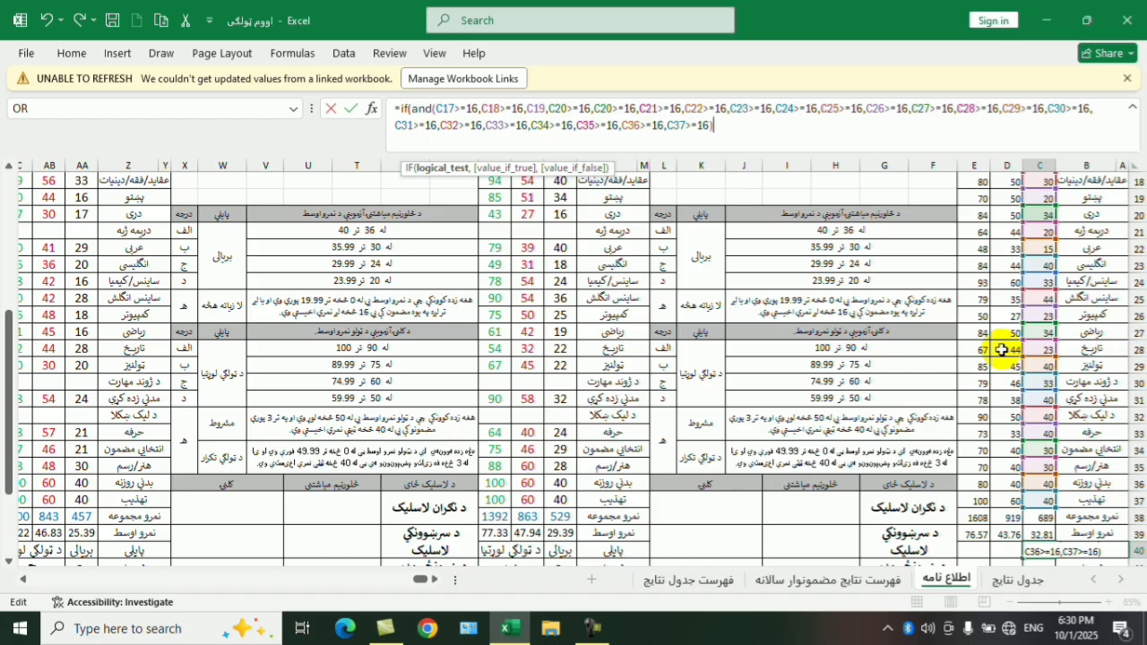
text(,"ک)
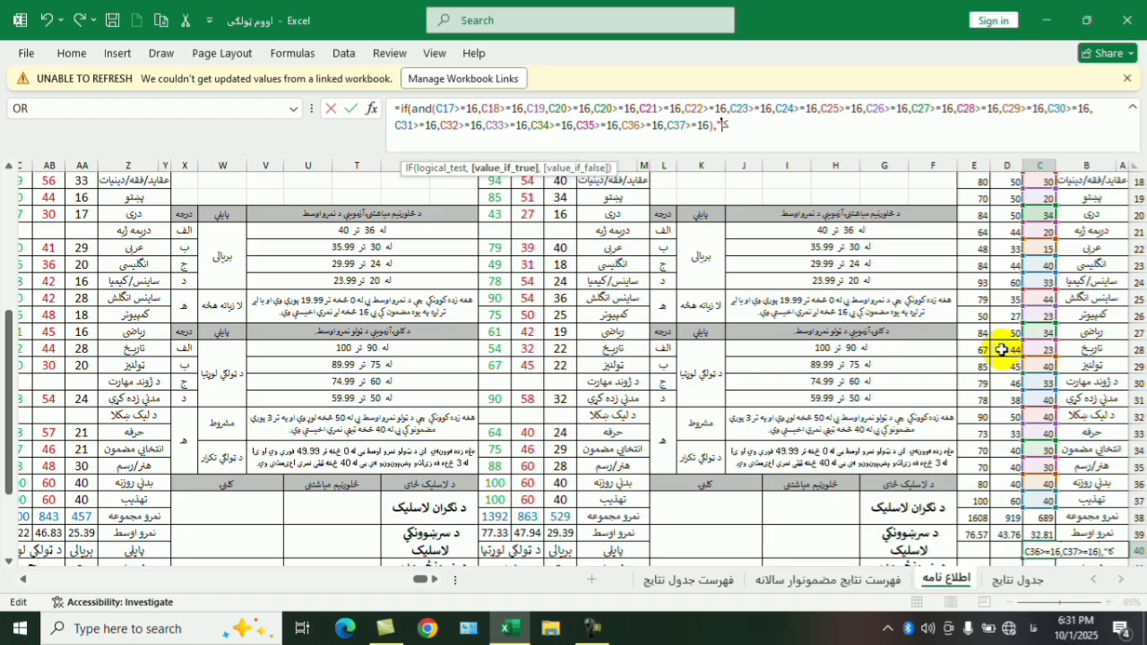
text(میاب)
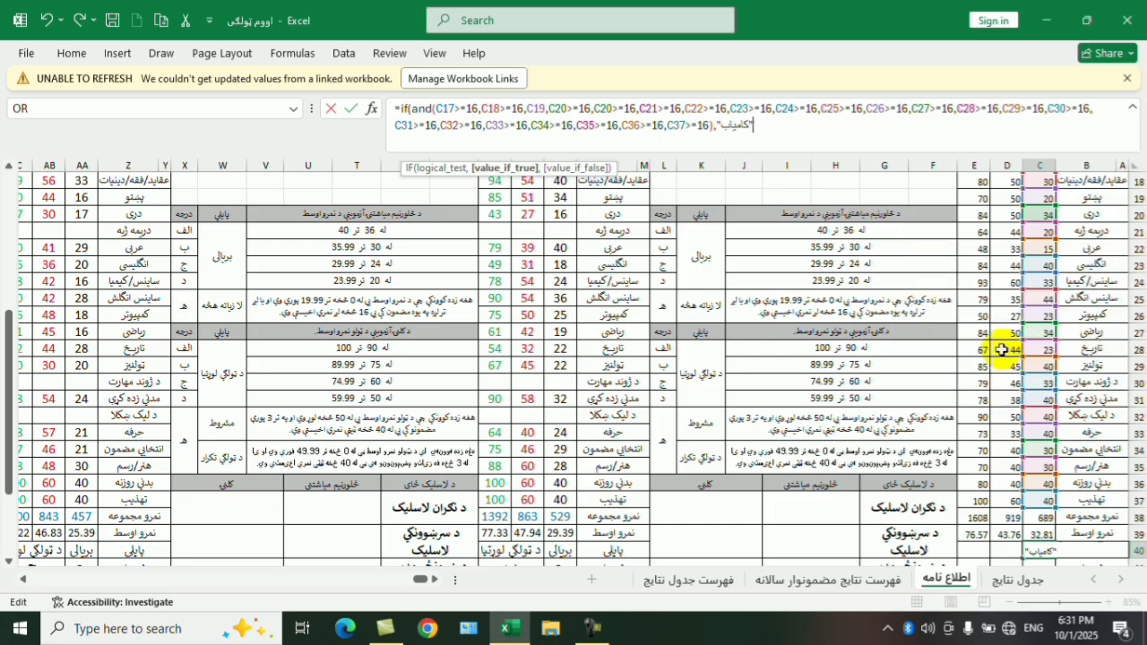
text(,"ناکام)
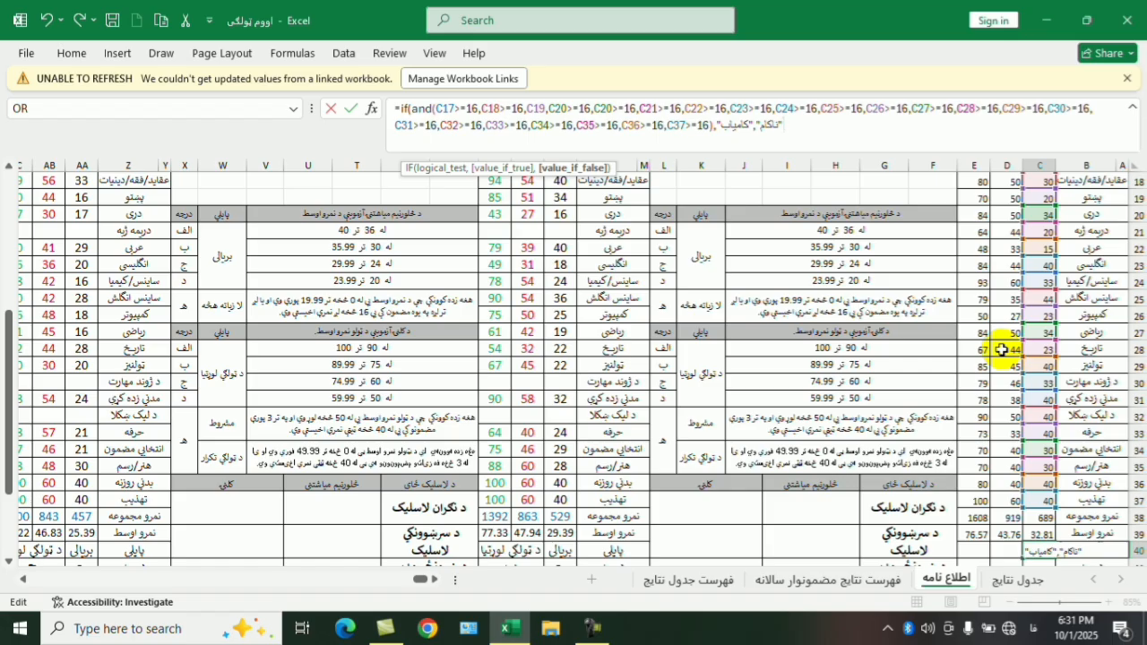
key(super+space)
text())
key(Return)
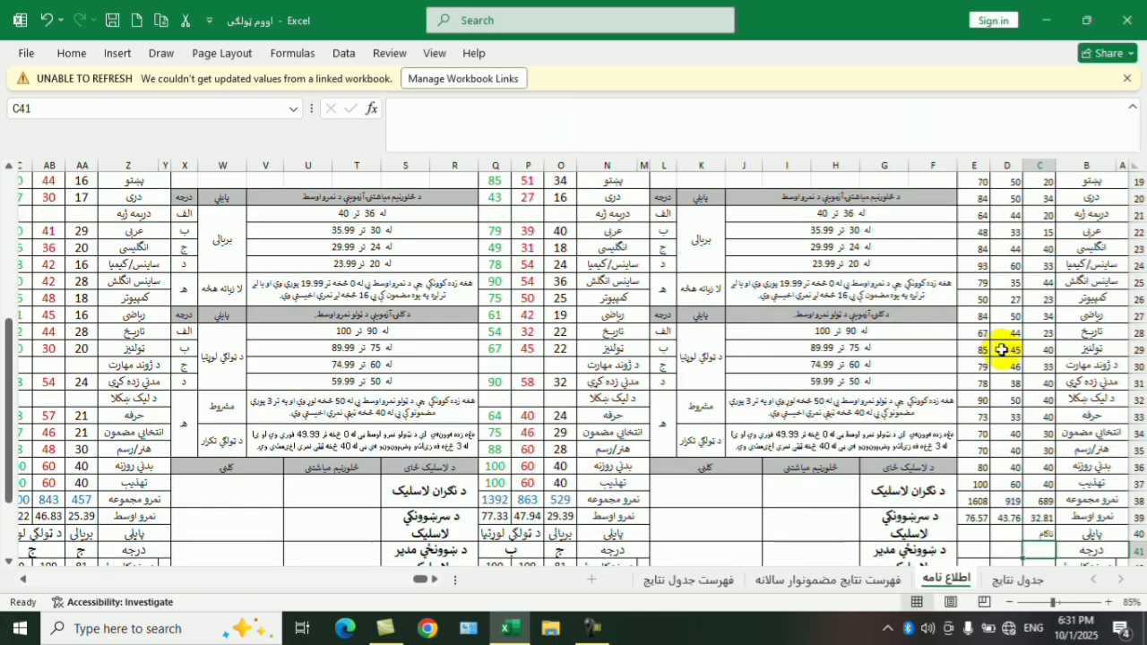
click(1062, 535)
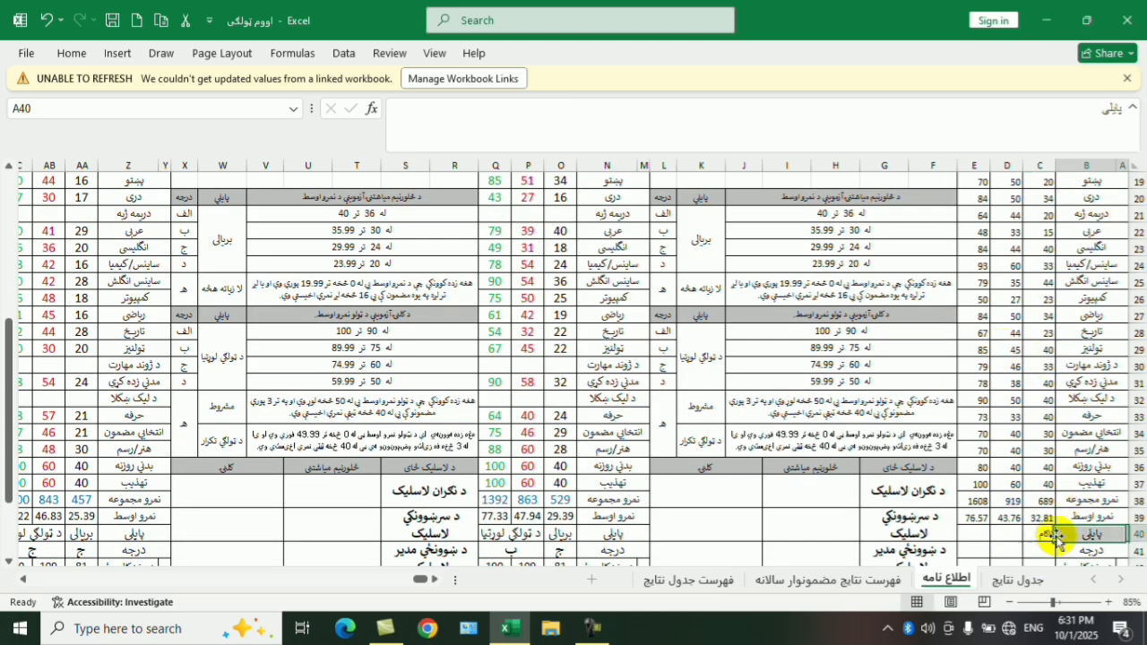
click(1032, 536)
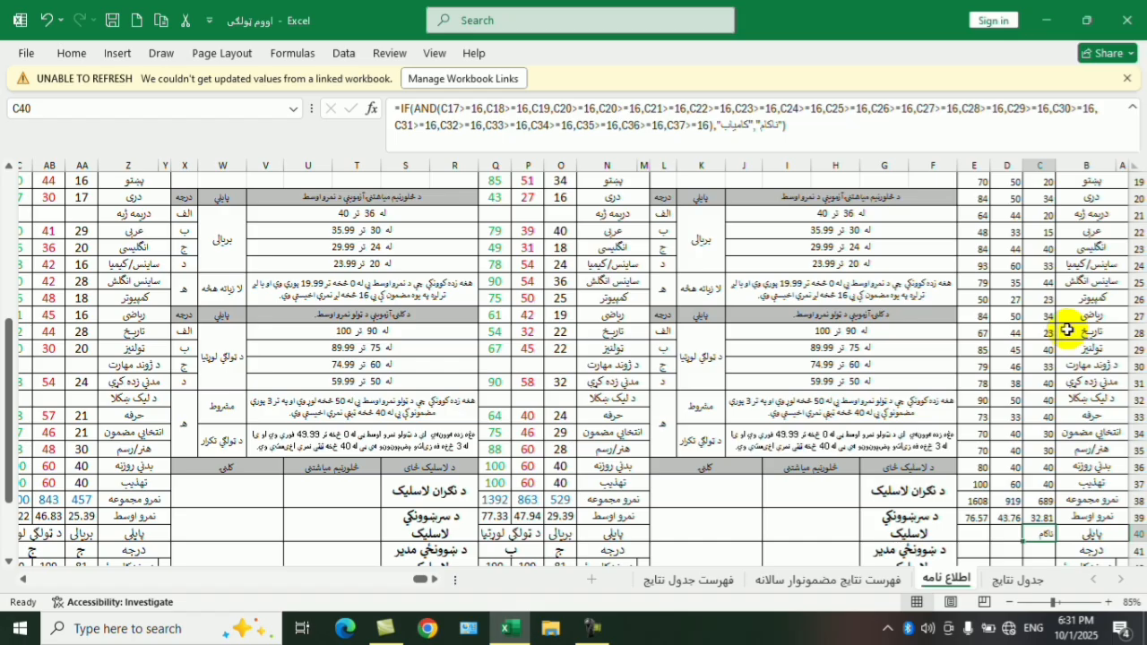
- Add a Less Than 16 conditional formatting rule to C17:C37 using Light Red Fill with Dark Red Text
scroll(1066, 329, down, 1)
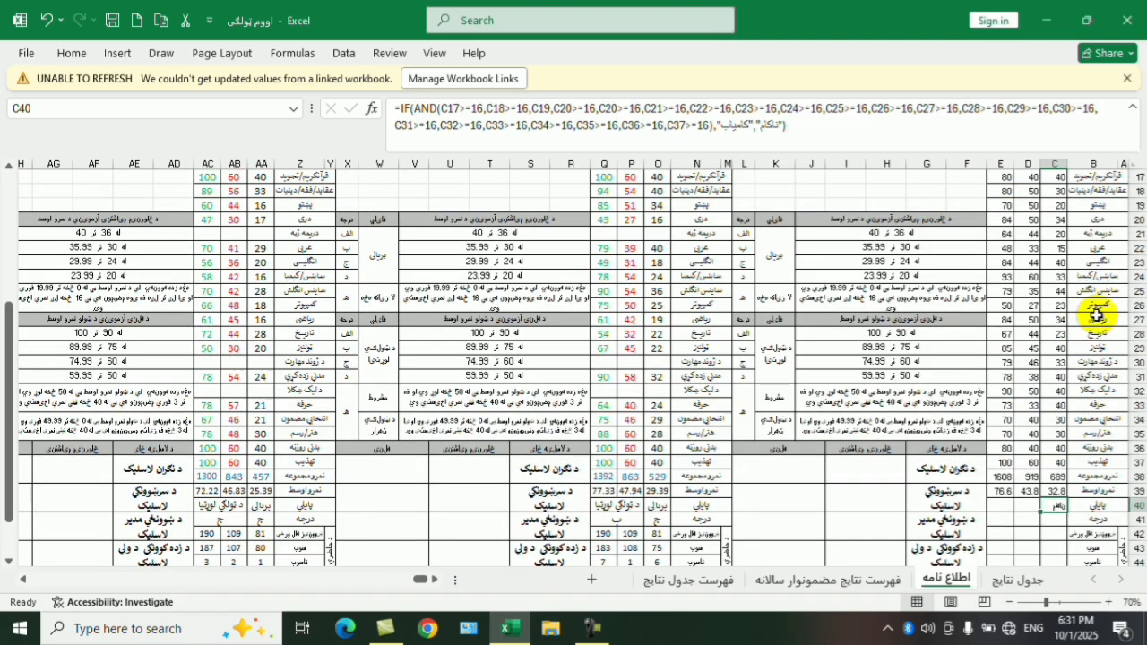
scroll(1095, 306, up, 1)
drag(1055, 213, 1049, 500)
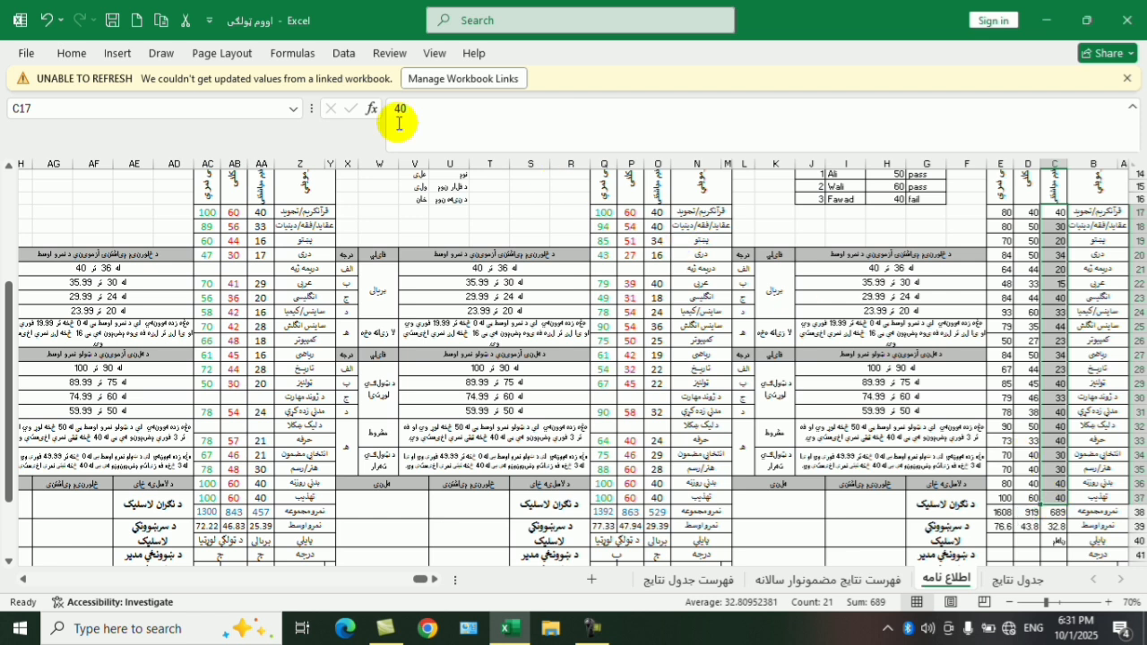
click(71, 54)
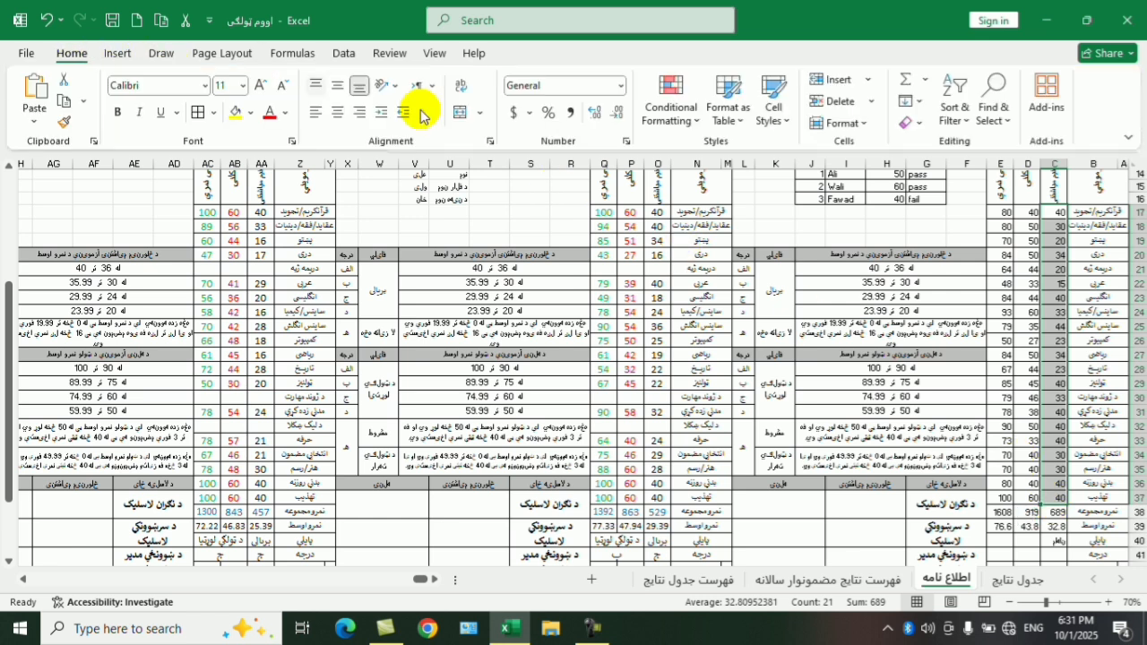
click(685, 119)
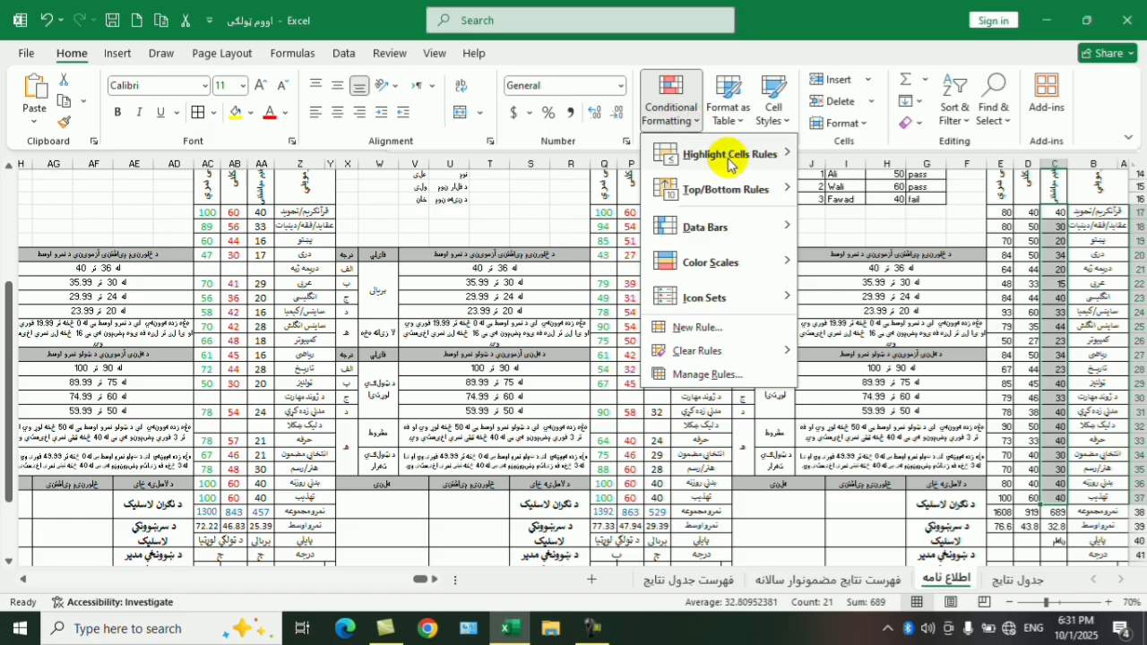
mouse_move(690, 154)
click(880, 190)
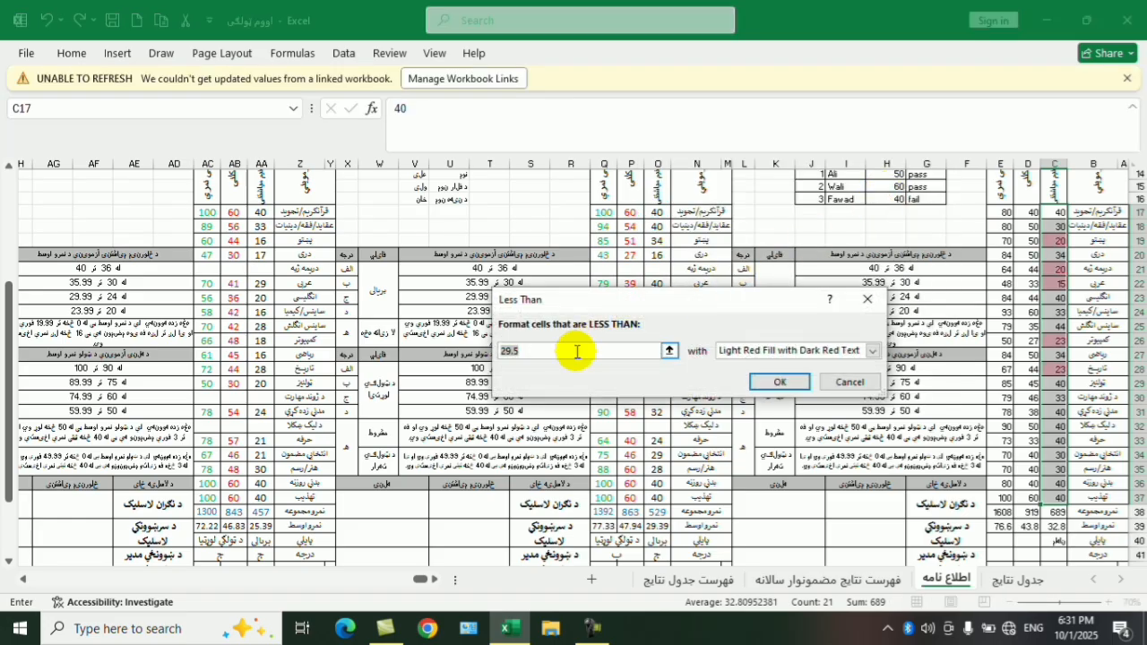
text(1)
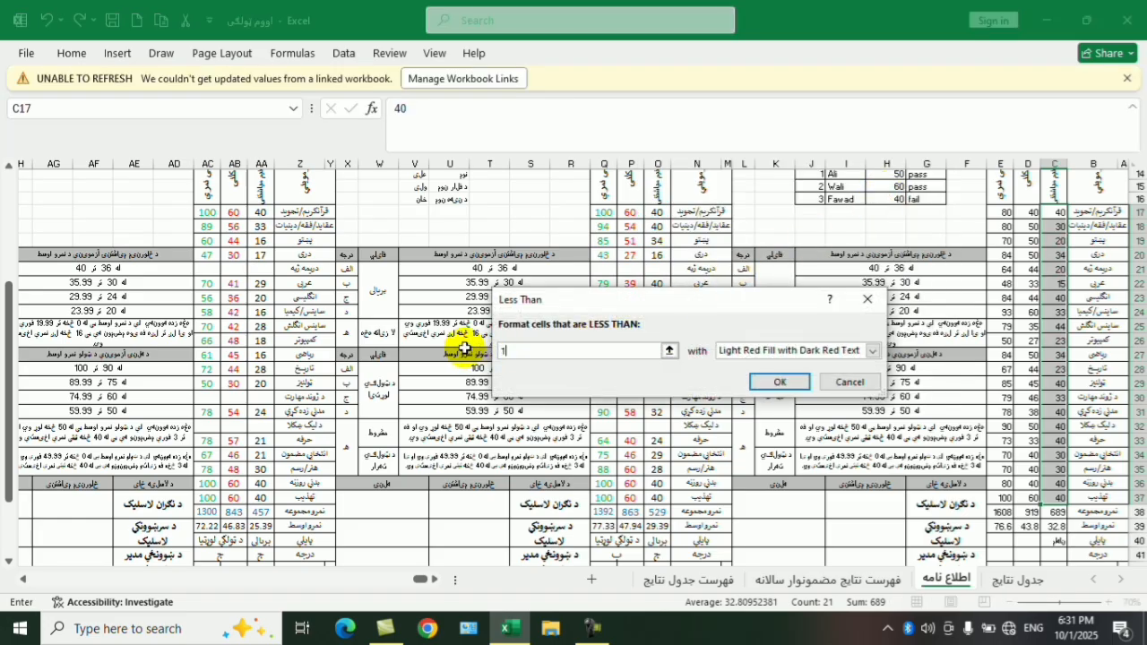
text(6)
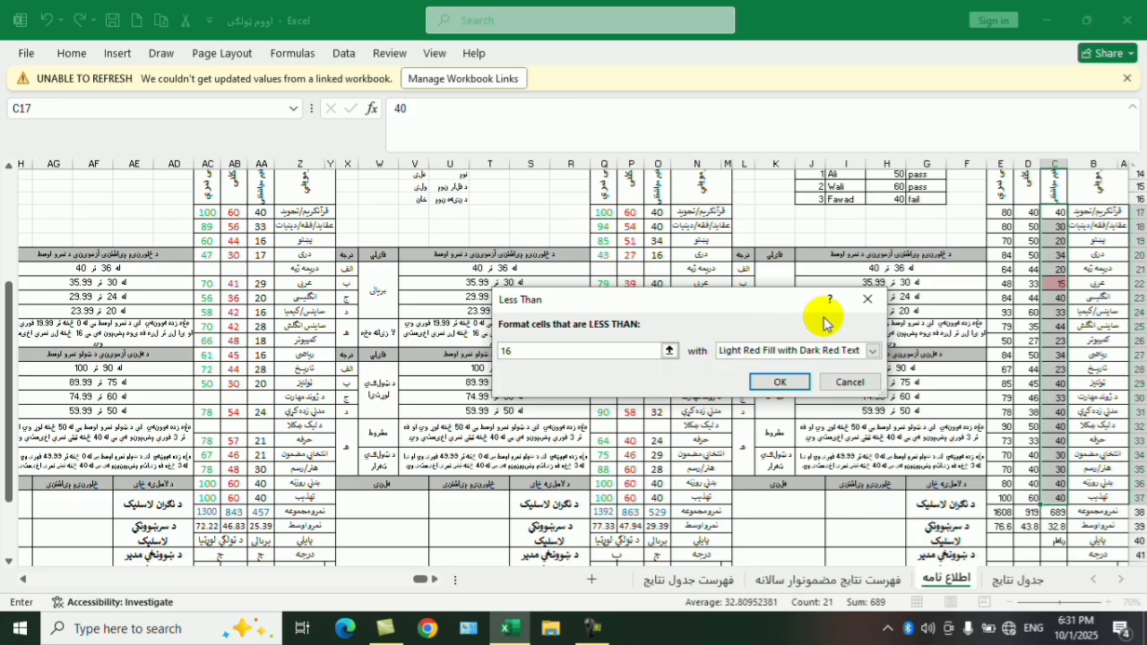
click(782, 381)
click(1103, 354)
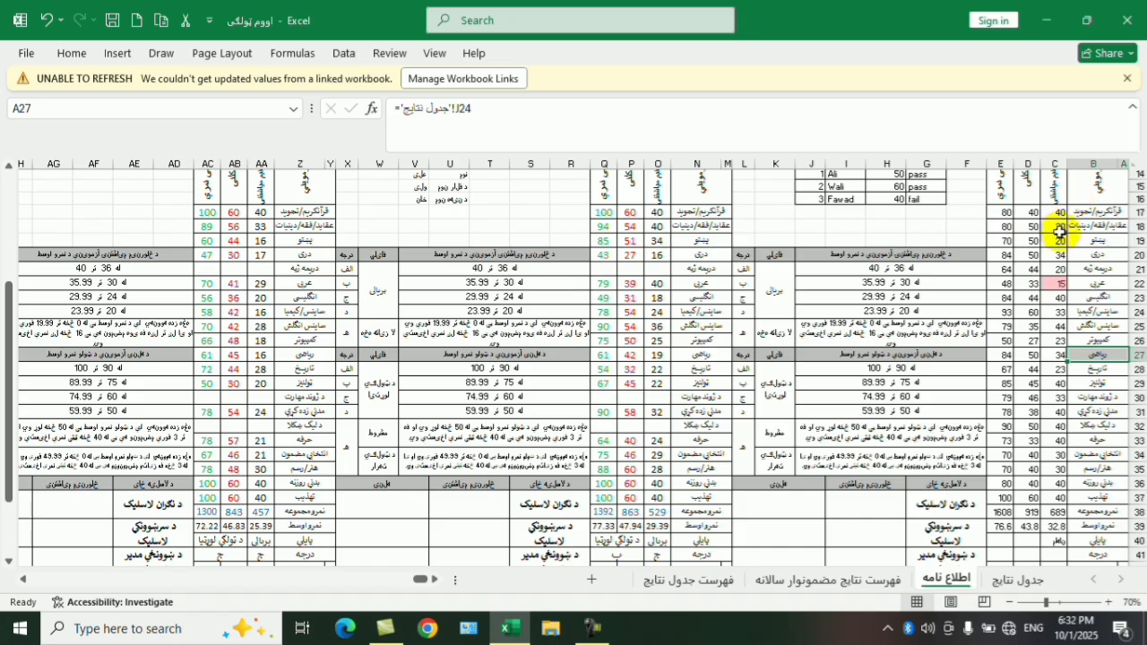
- Change the عربي score in C22 to 16 and check the result formula in C40
click(1055, 542)
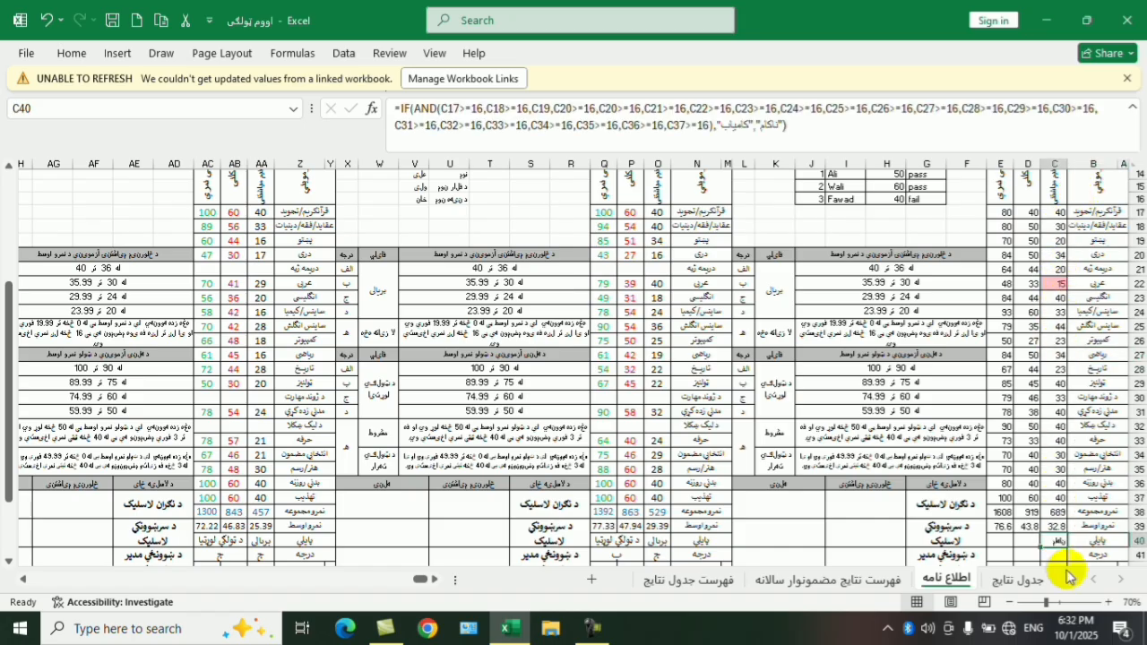
click(1058, 285)
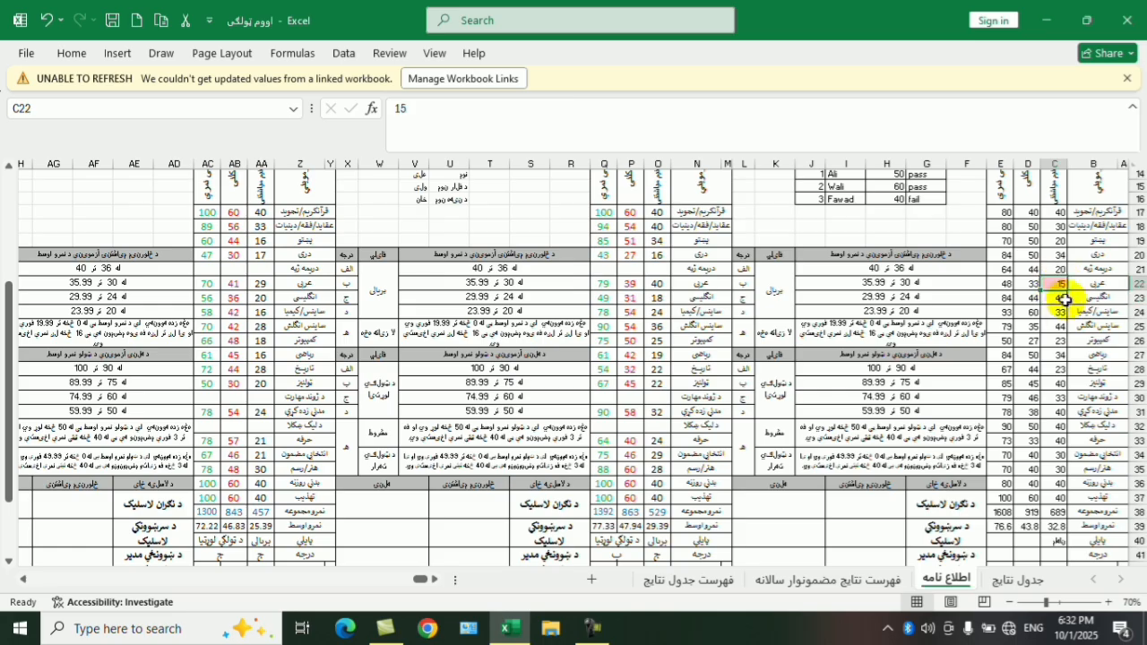
text(16)
click(1057, 371)
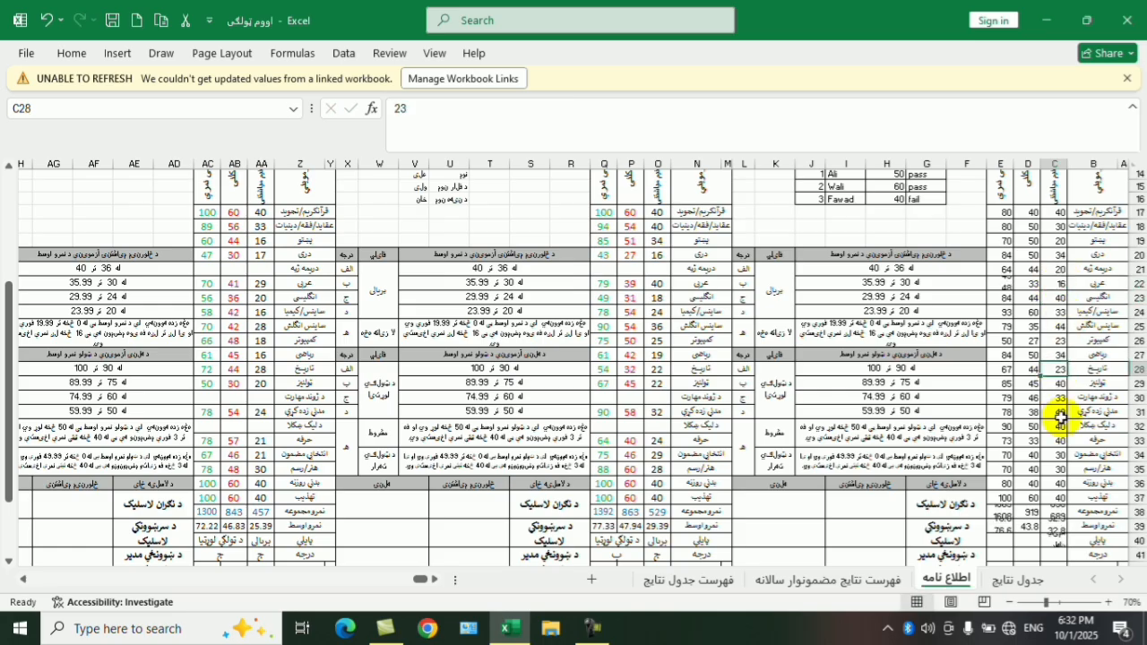
click(1058, 544)
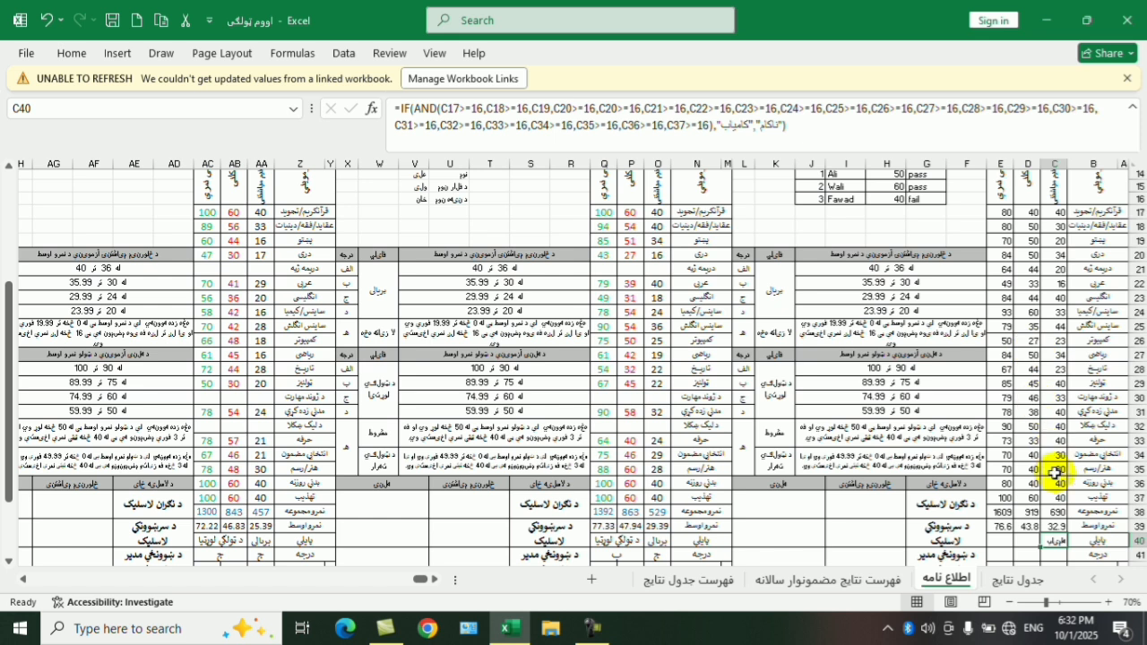
scroll(1058, 472, up, 1)
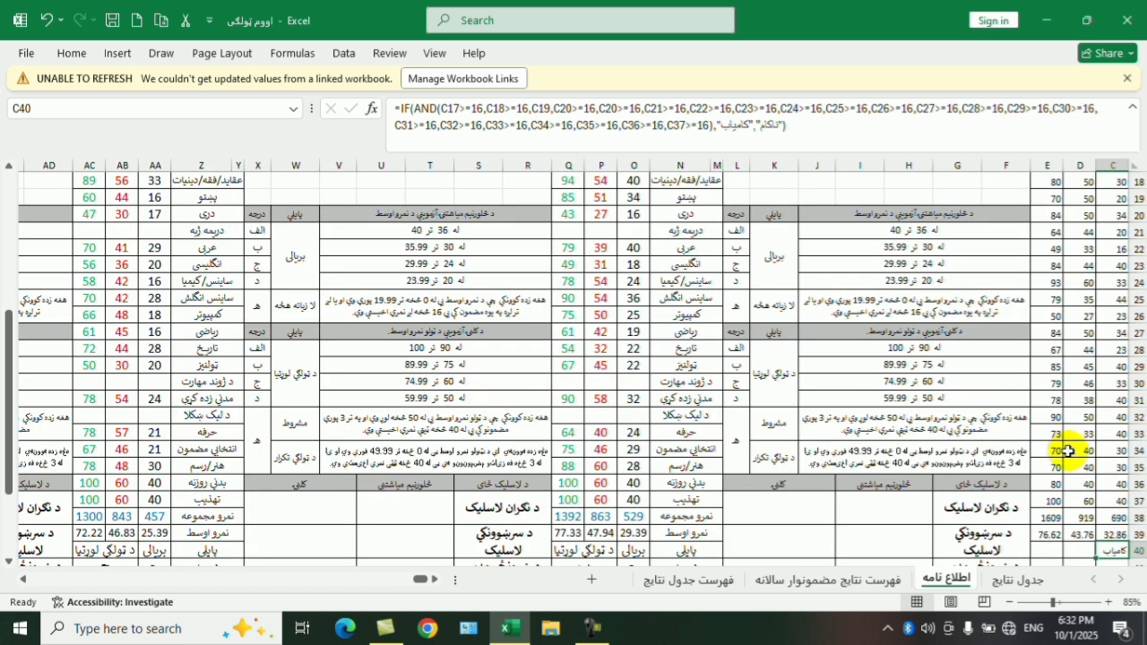
scroll(1067, 453, down, 2)
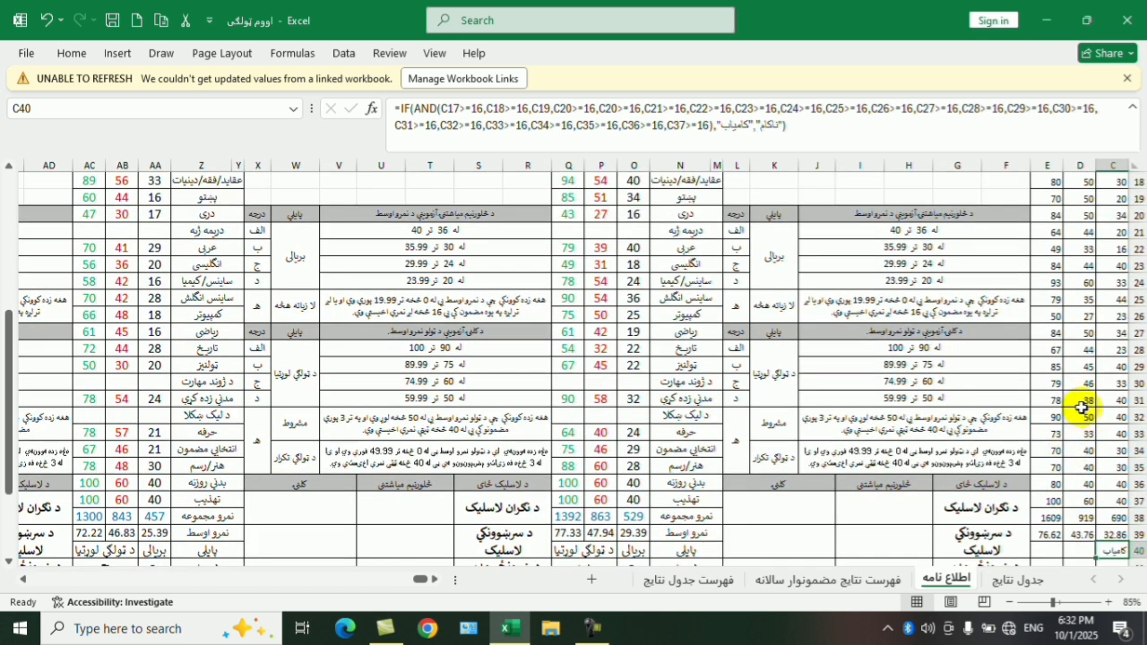
scroll(1041, 384, down, 1)
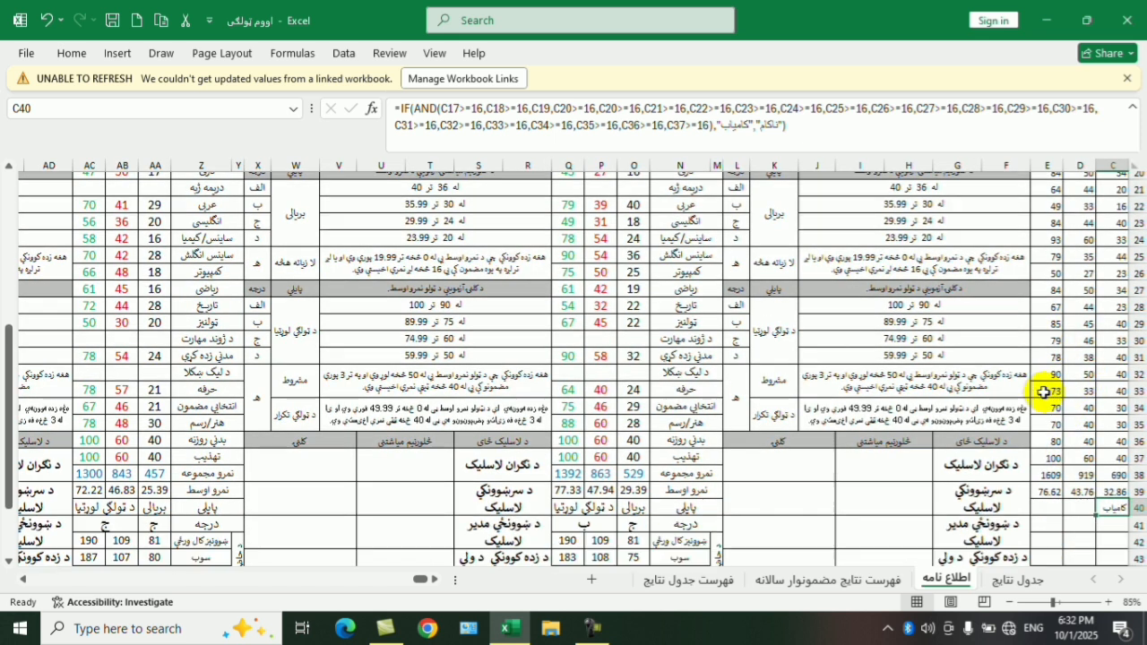
click(1050, 508)
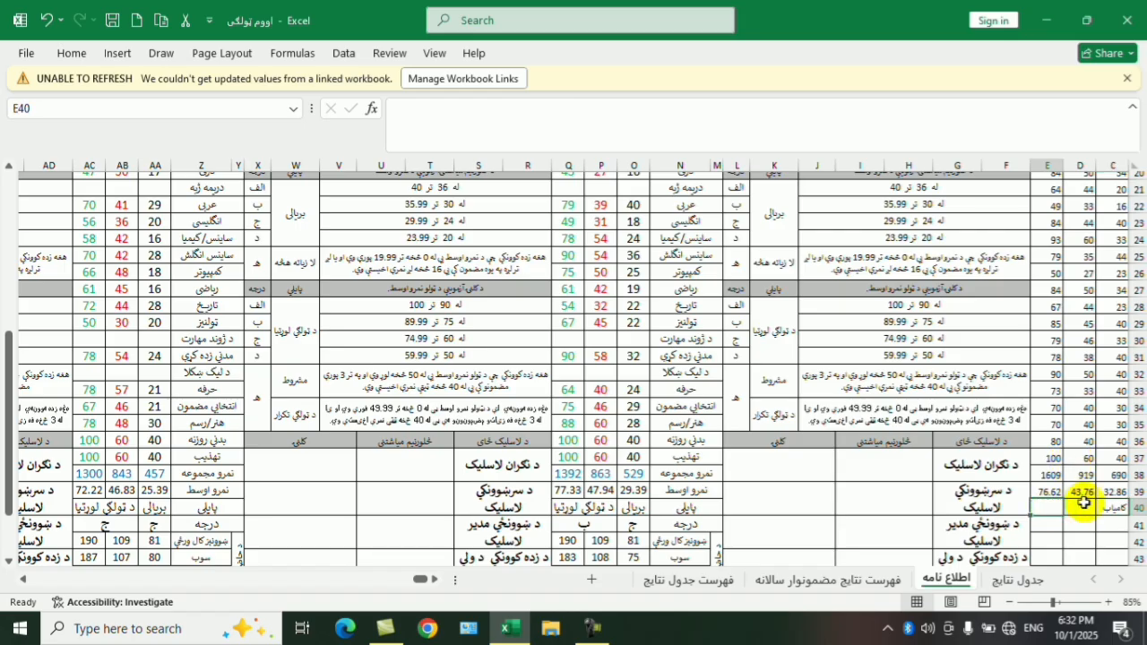
click(595, 632)
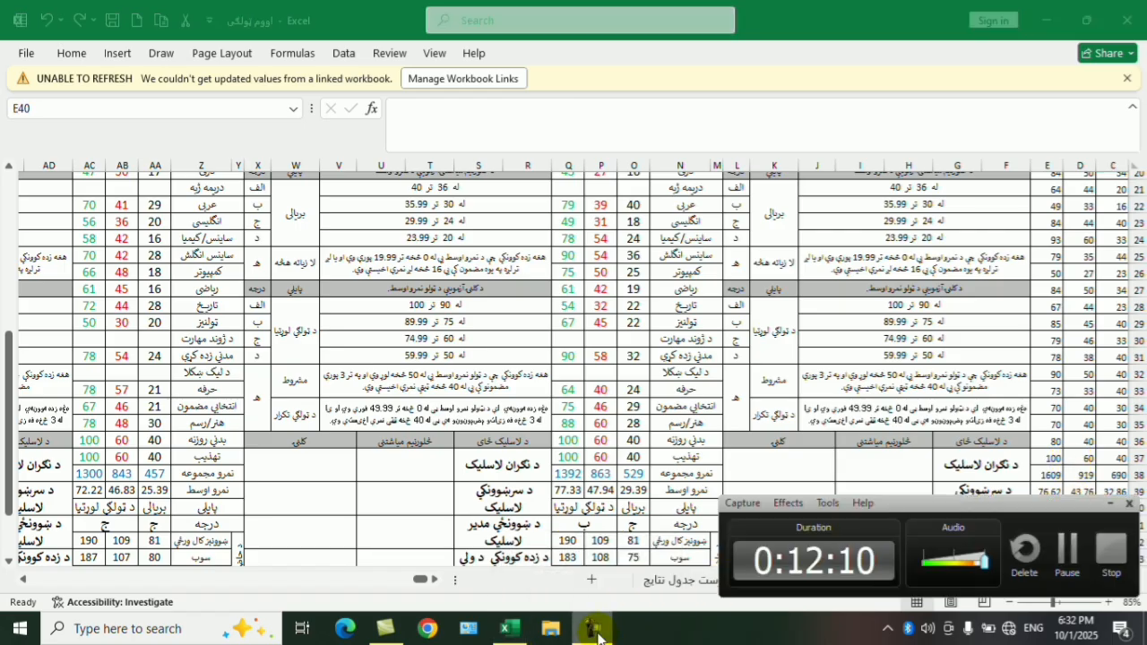
click(595, 633)
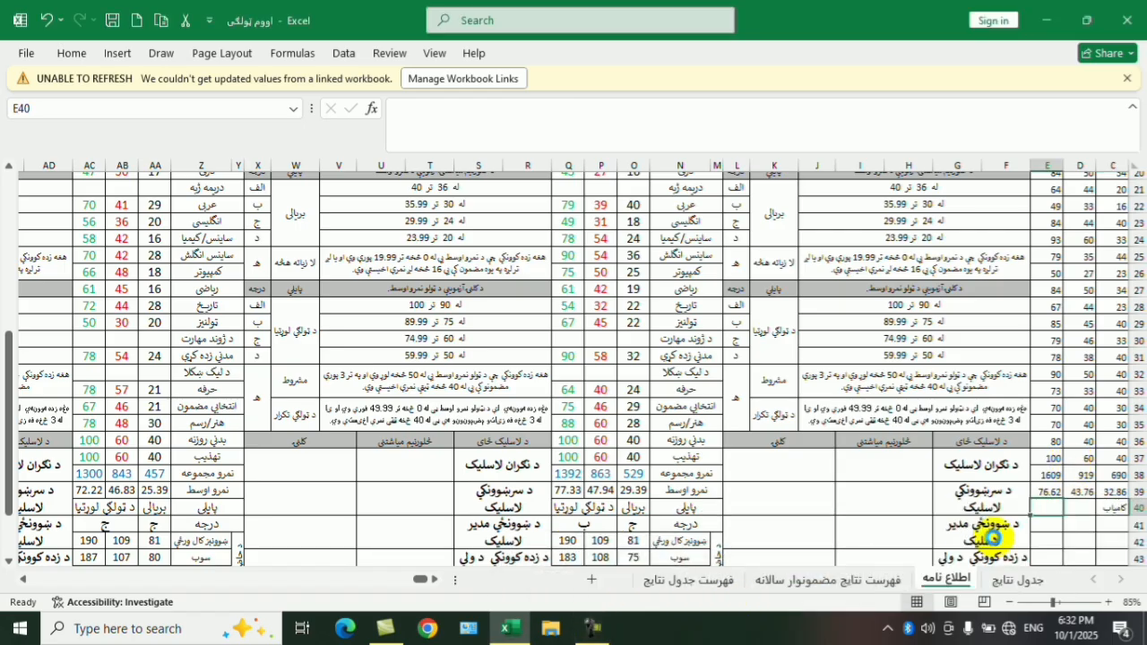
- Fill C40's result formula across to D40 and E40, and clear the copy in D40
click(1116, 513)
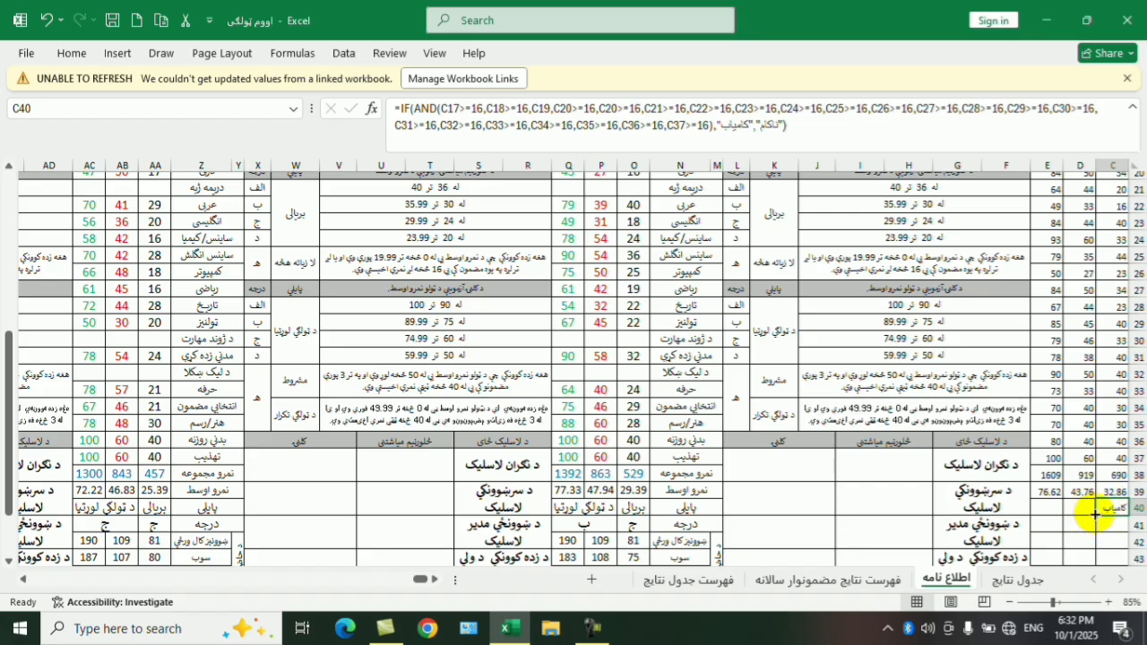
click(789, 127)
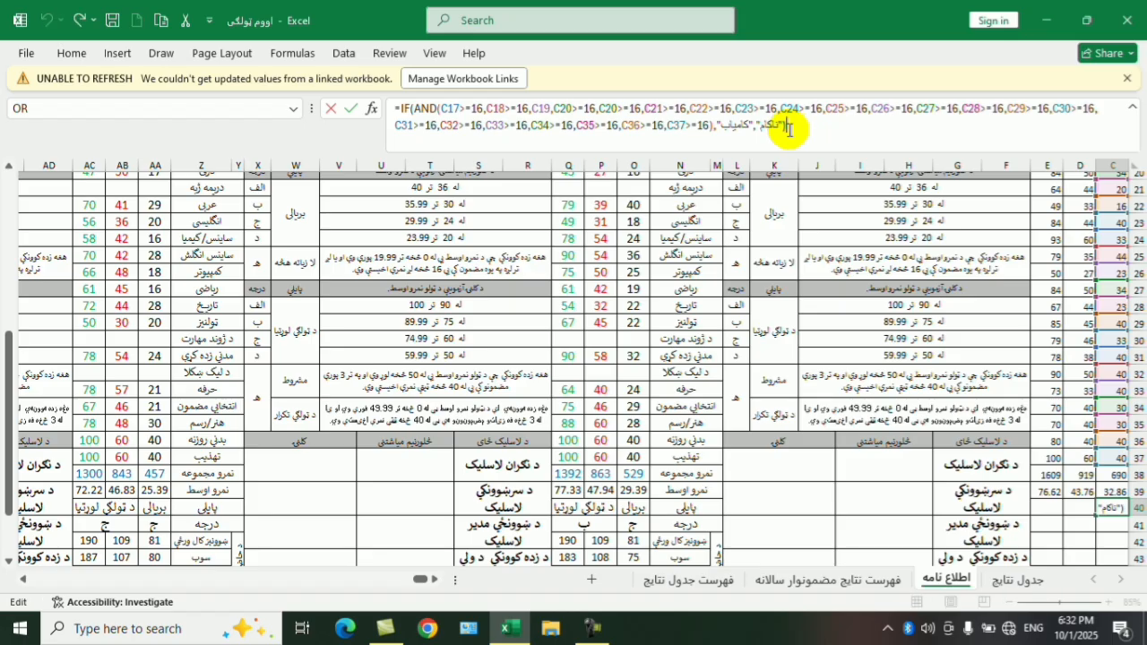
key(Return)
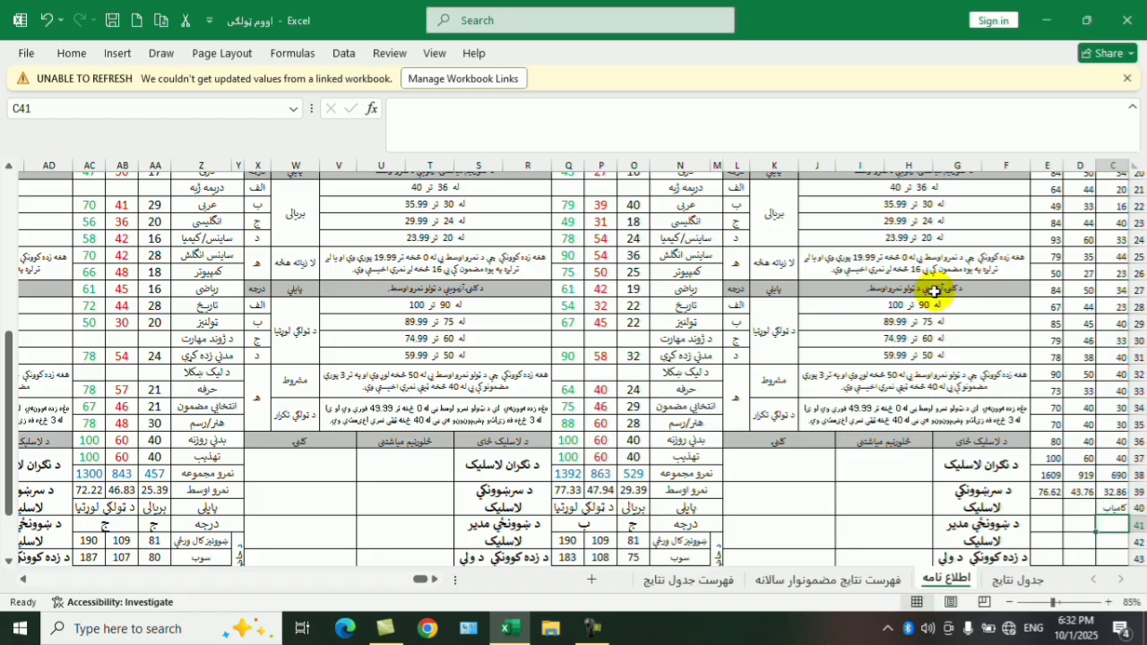
click(1104, 507)
drag(1095, 516, 1047, 511)
click(1081, 540)
click(1079, 507)
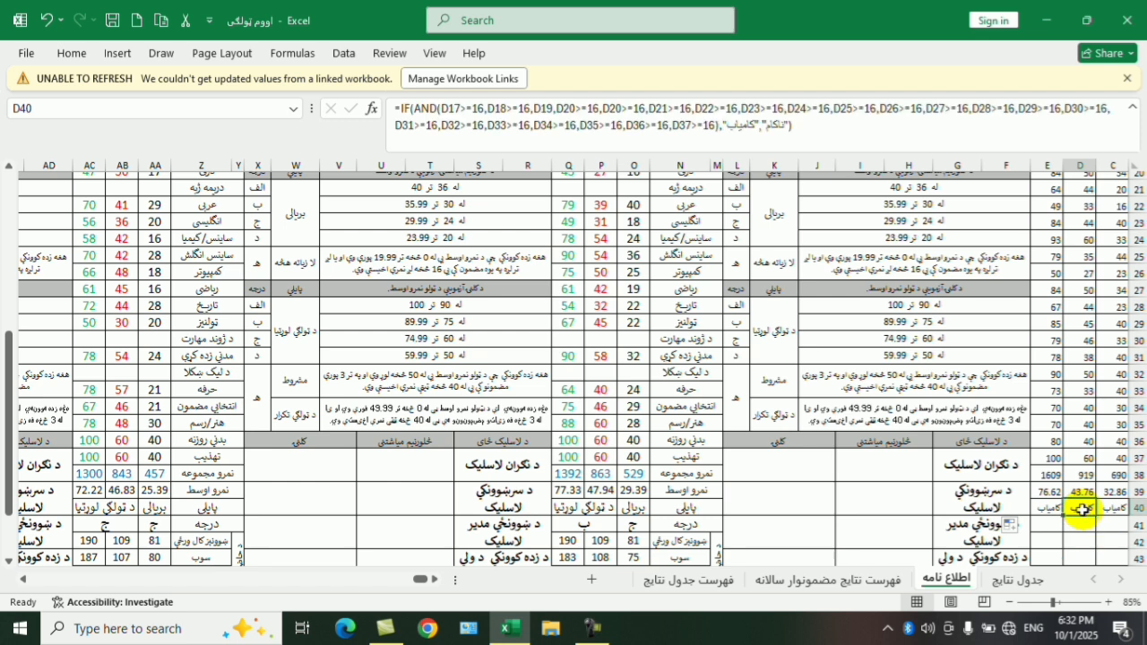
click(1079, 539)
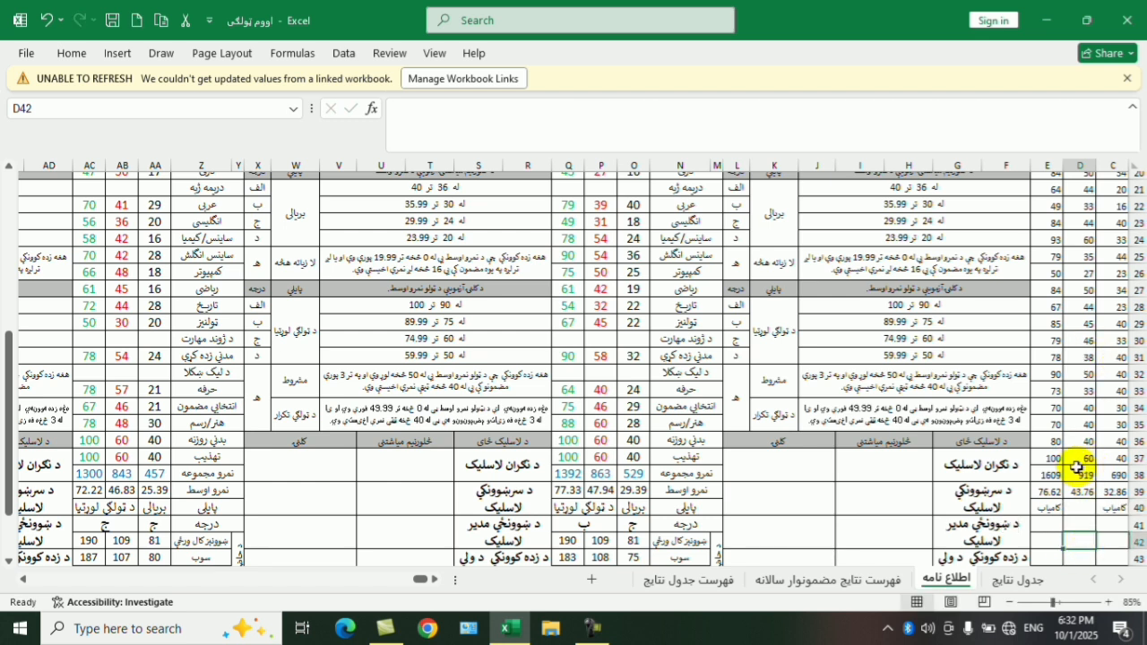
- Change the passing threshold to 40 for E17, E18 and both E20 tests in E40's formula
click(1052, 508)
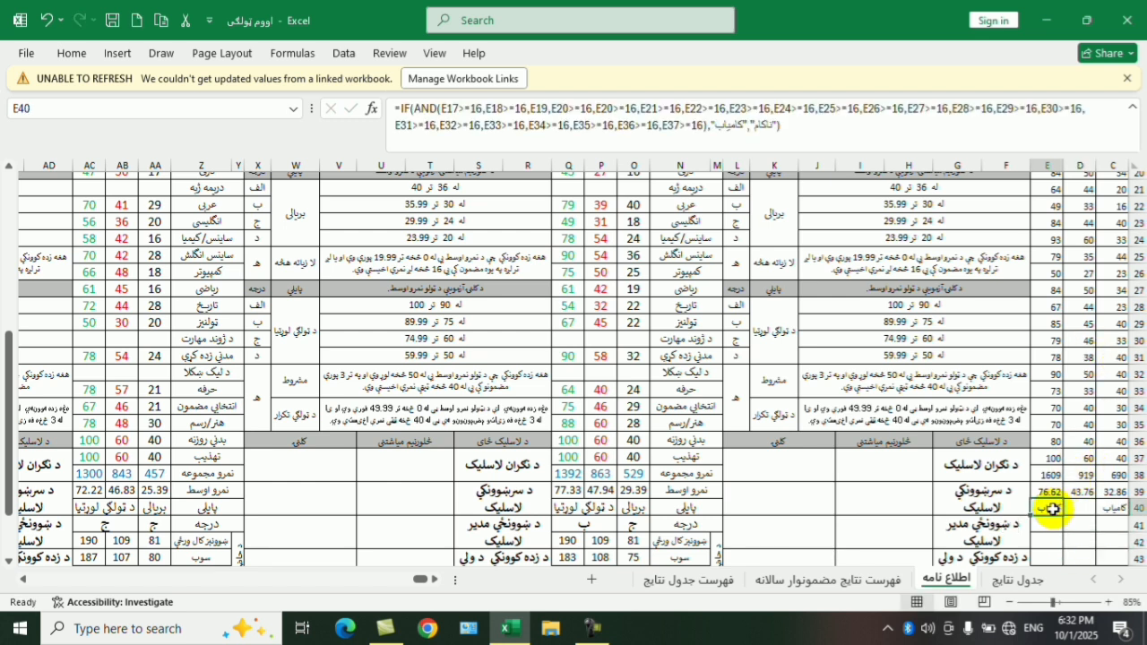
click(824, 132)
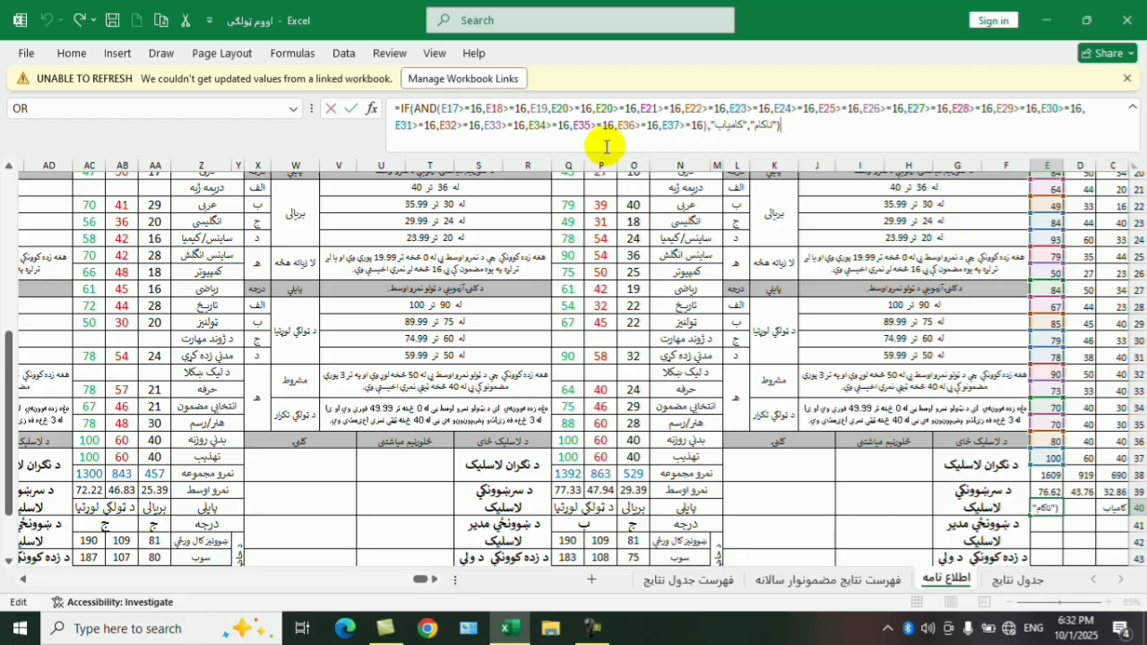
double_click(476, 107)
text(40)
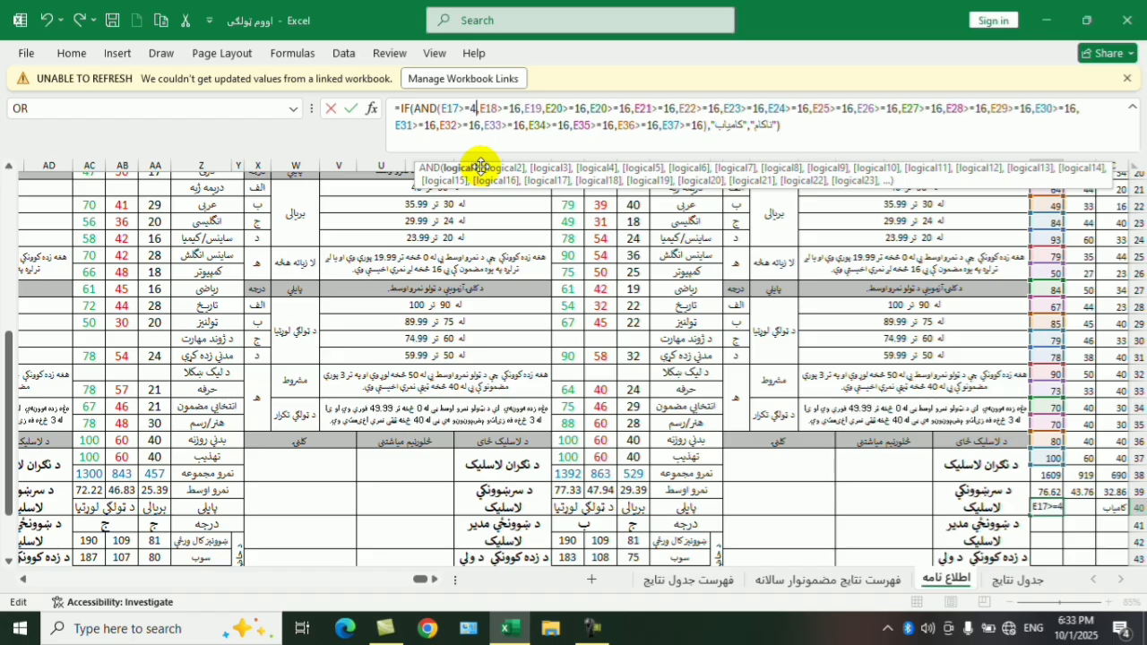
double_click(521, 108)
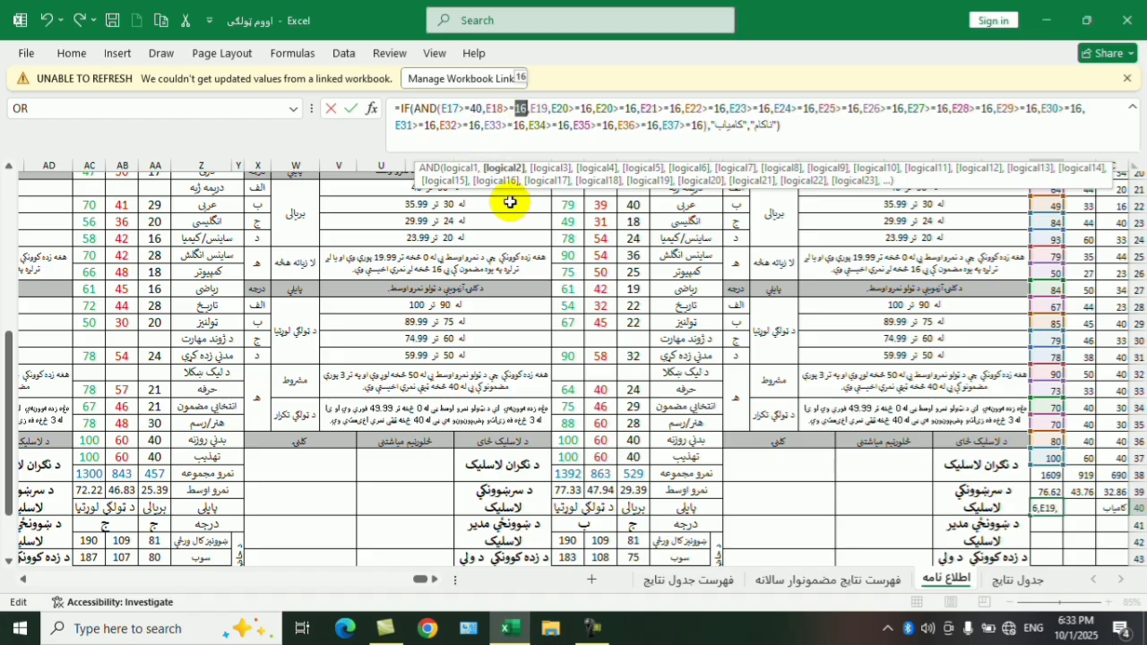
text(40)
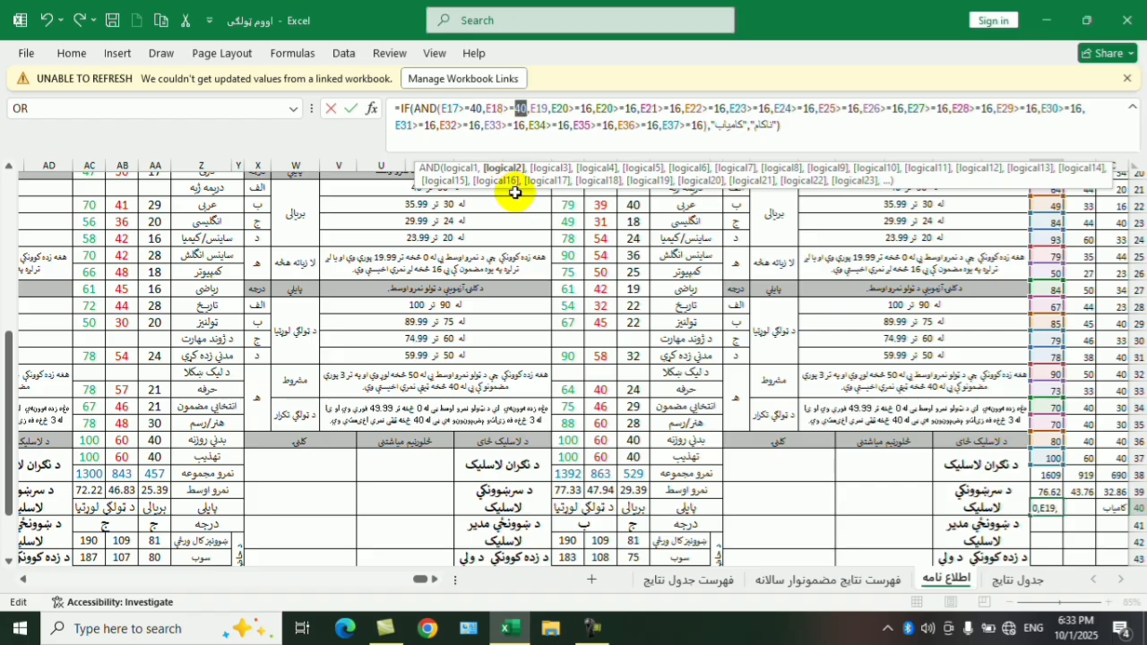
double_click(587, 109)
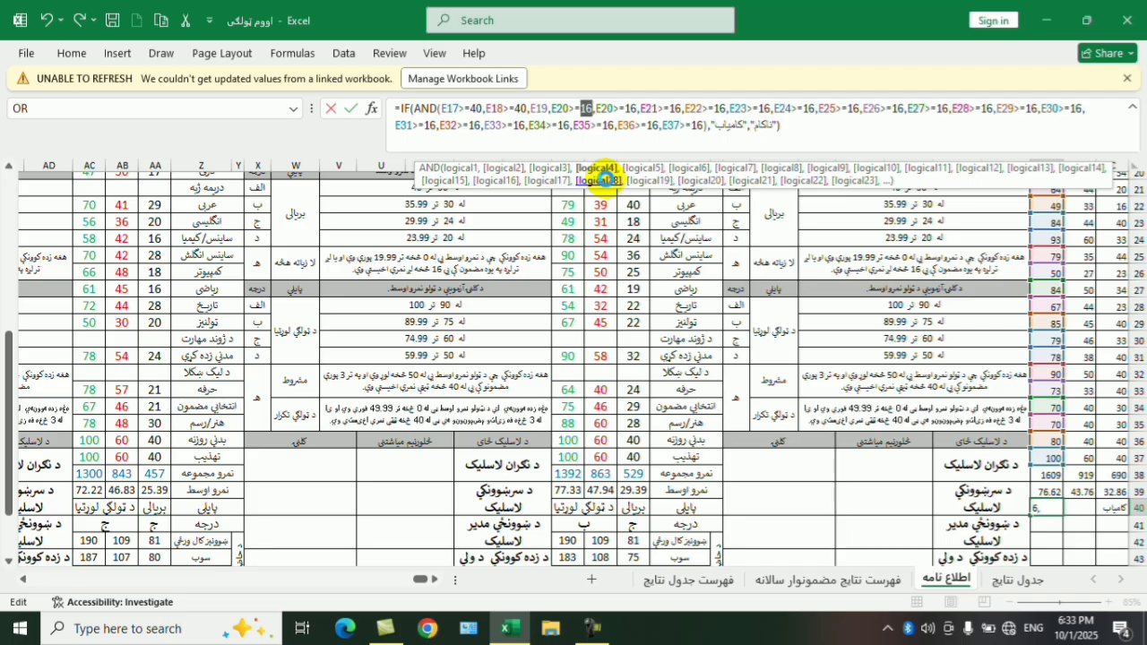
text(40)
double_click(631, 109)
text(40)
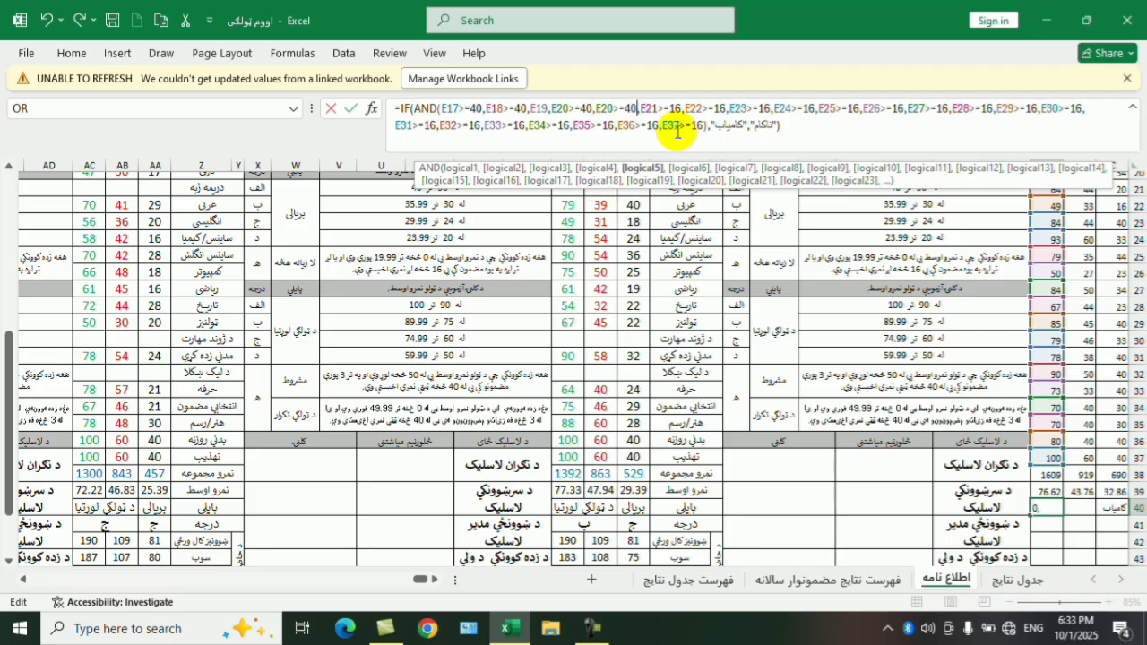
- Change the passing threshold to 40 for E21, E22, E23 and E24 in E40's formula
double_click(674, 108)
text(40)
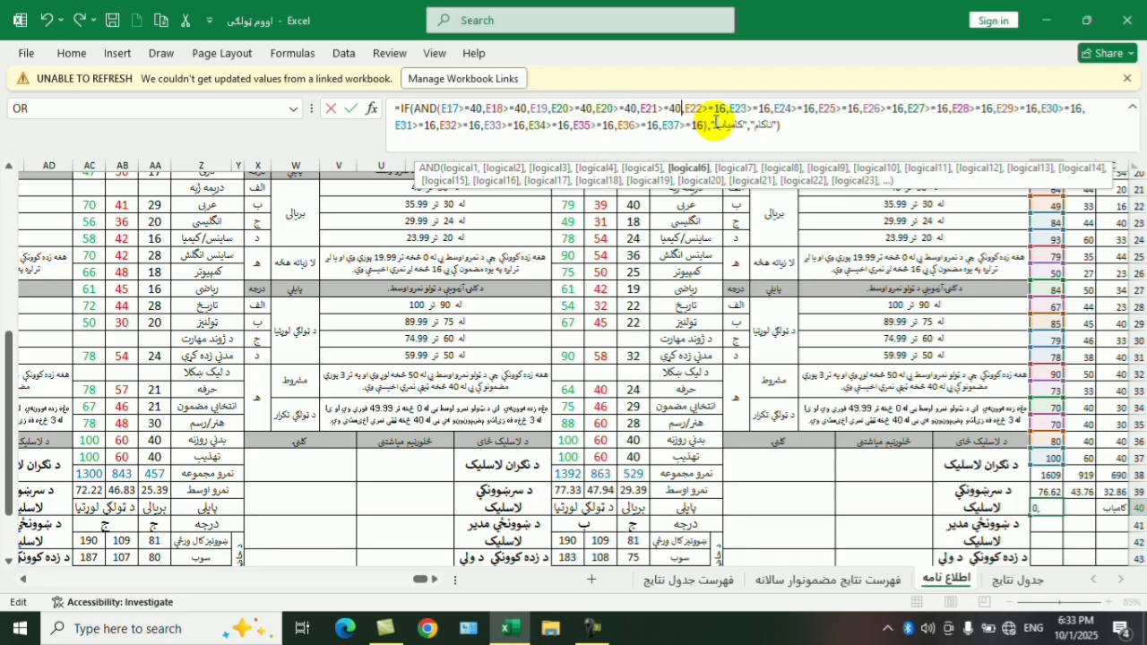
double_click(721, 108)
text(40)
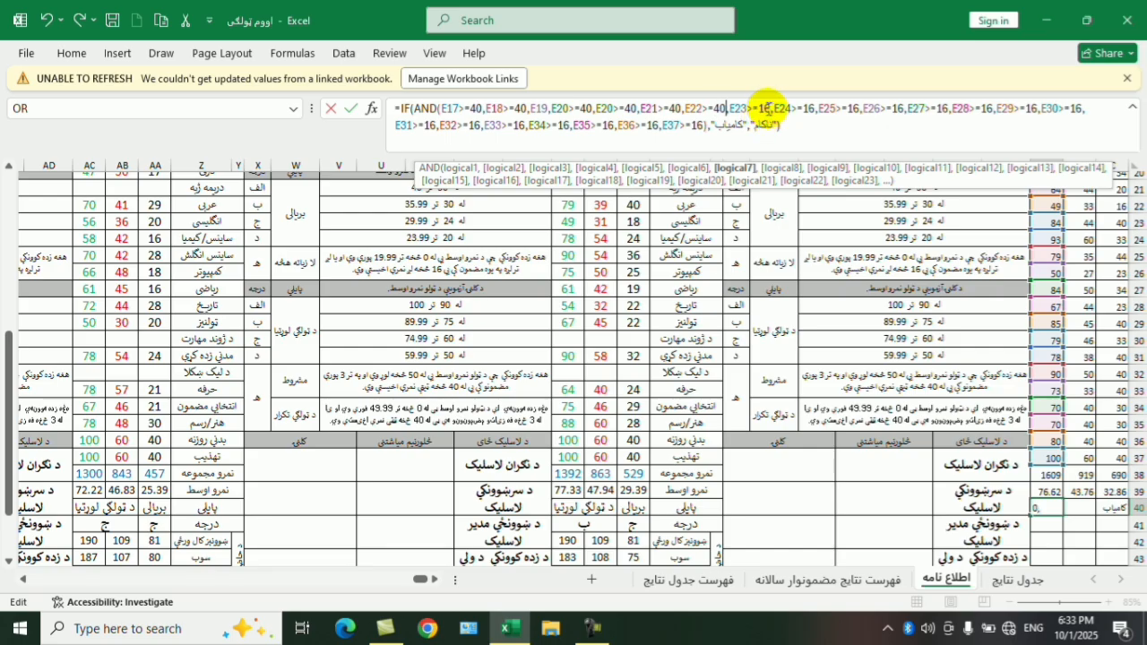
double_click(763, 109)
text(40)
double_click(809, 108)
text(40)
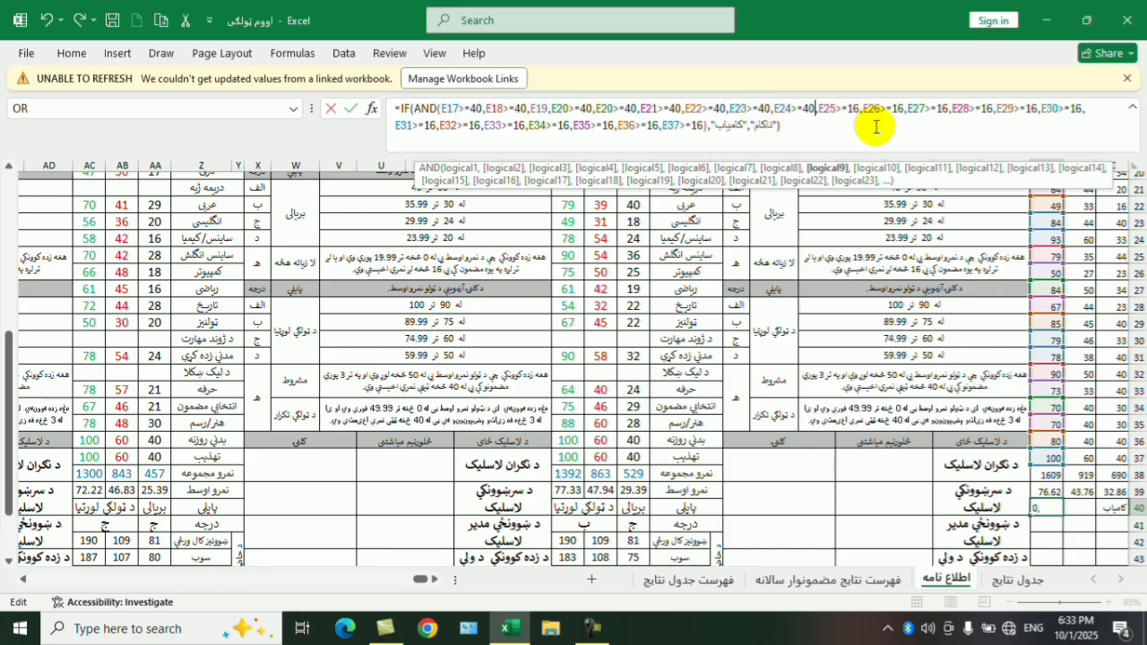
- Change the passing threshold to 40 for E25, E26, E27, E28, E29 and E30 in E40's formula
double_click(856, 108)
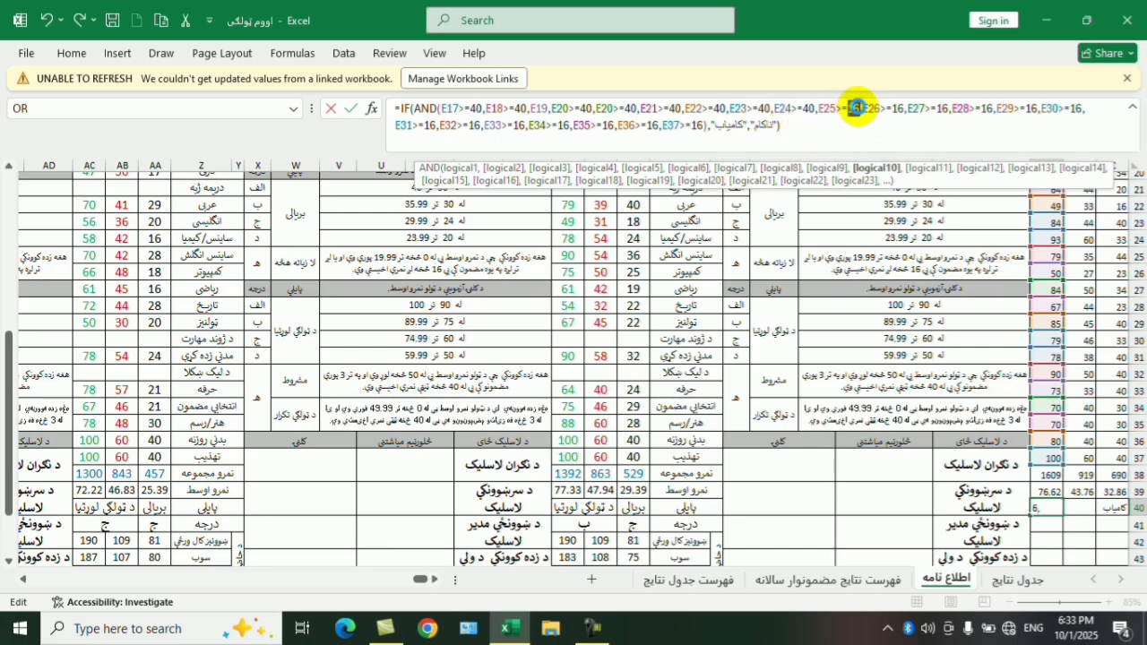
text(40)
double_click(897, 108)
text(40)
double_click(944, 109)
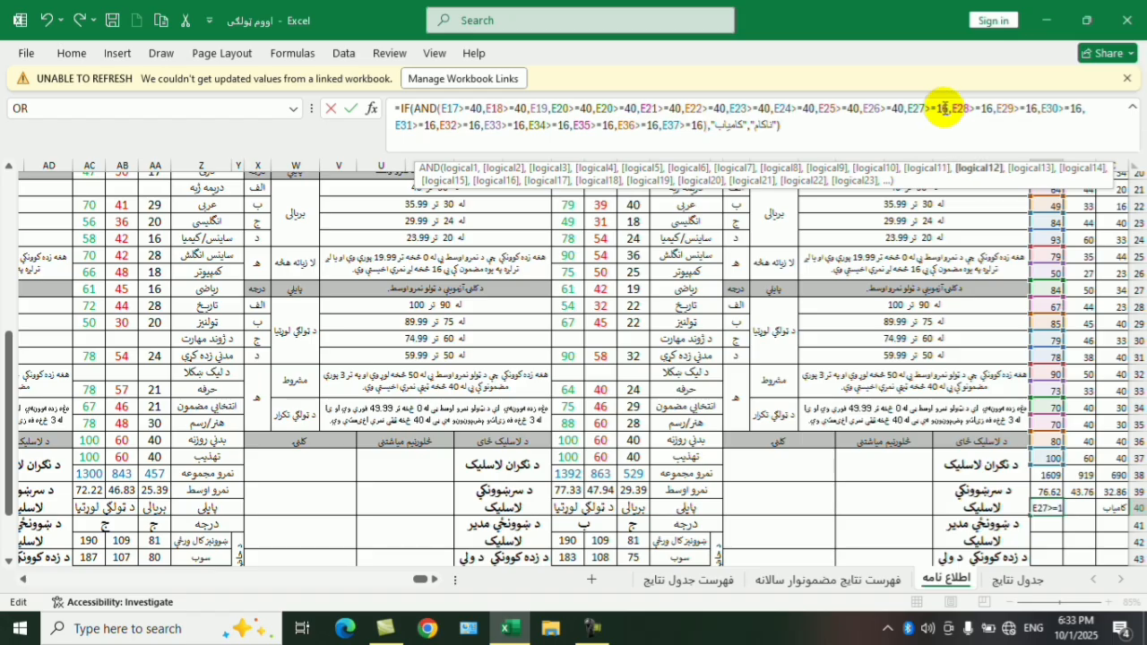
text(40)
double_click(986, 109)
text(40)
double_click(1032, 109)
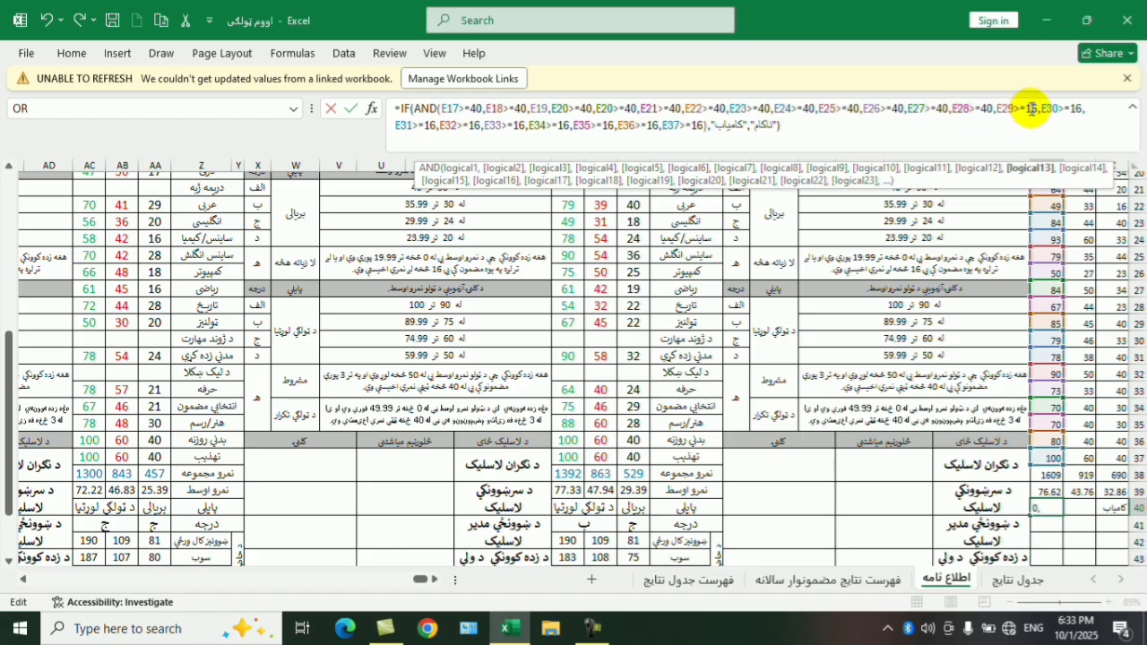
text(40)
double_click(1074, 108)
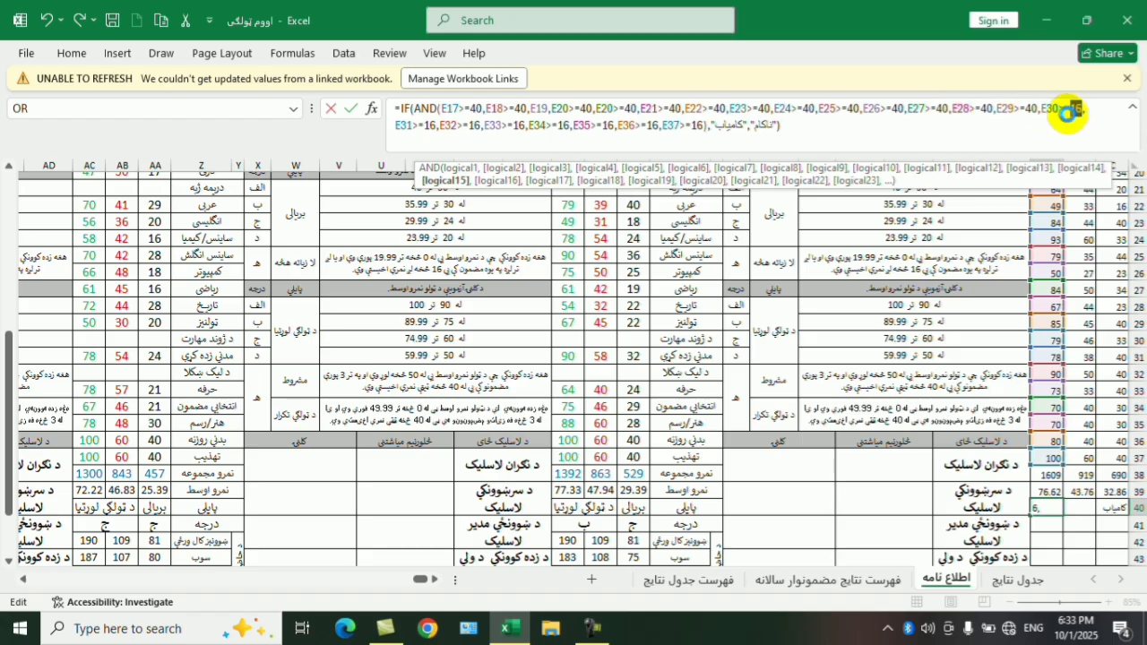
text(40)
- Change the passing threshold to 40 for E31, E32, E33 and E34 in E40's formula
double_click(430, 126)
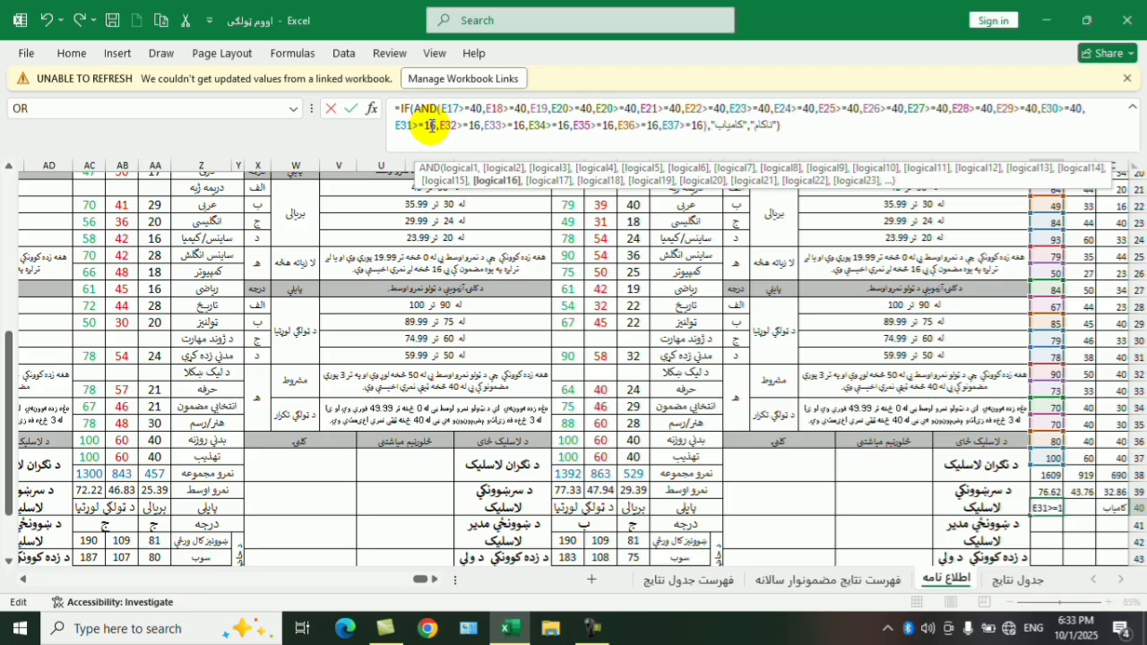
text(40)
double_click(465, 125)
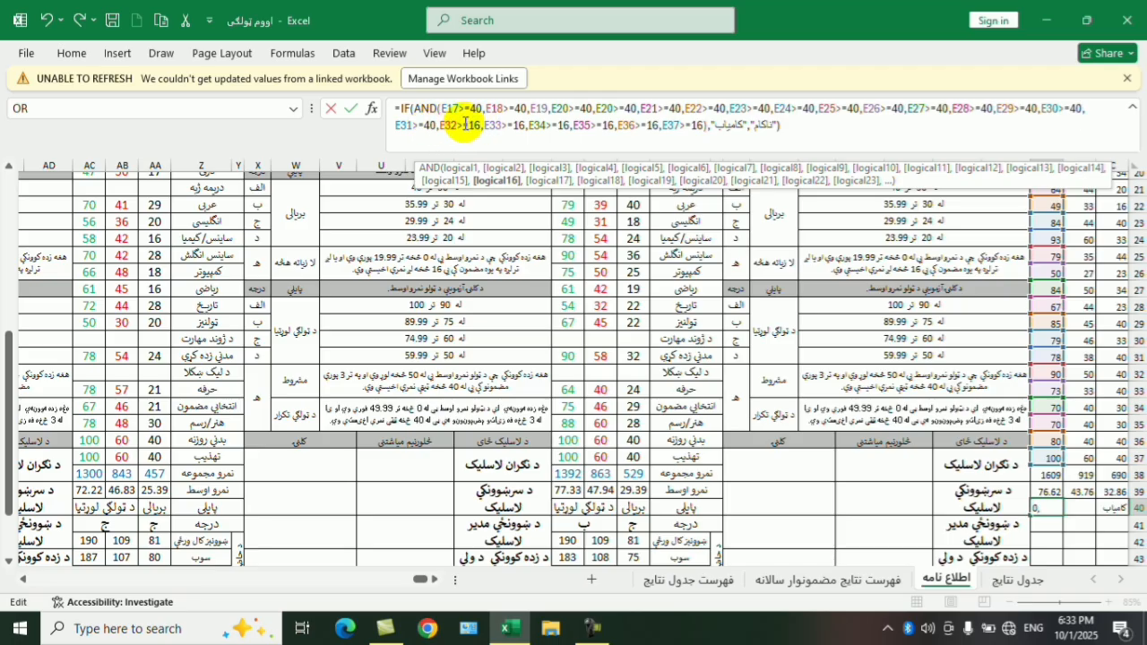
text(40)
double_click(519, 126)
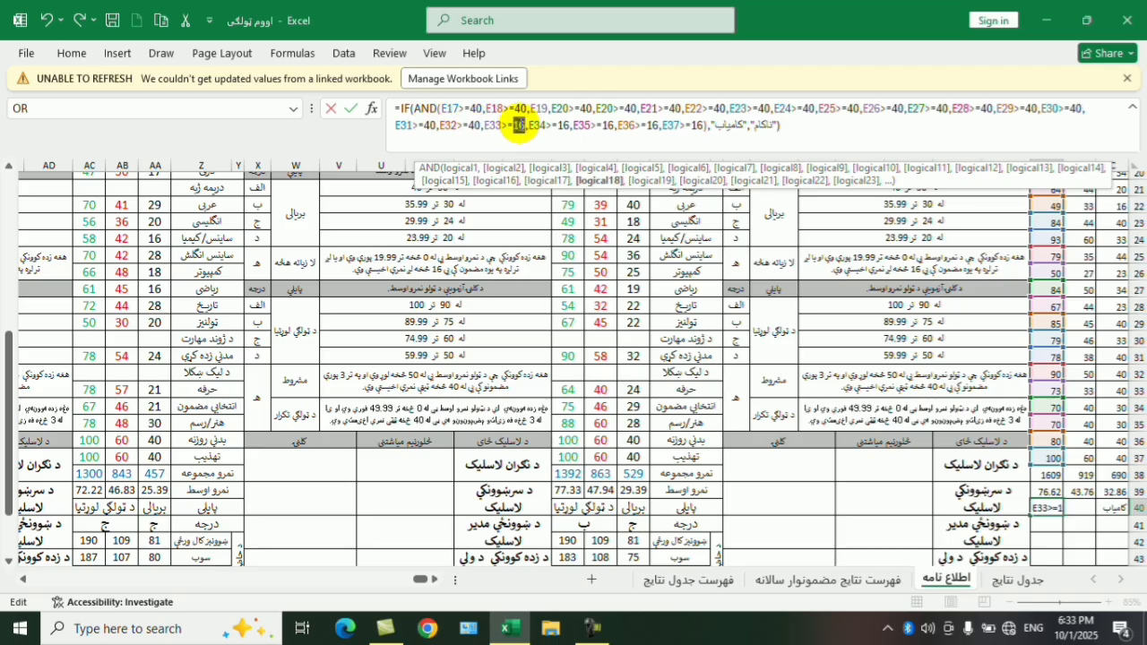
text(40)
double_click(563, 126)
text(40)
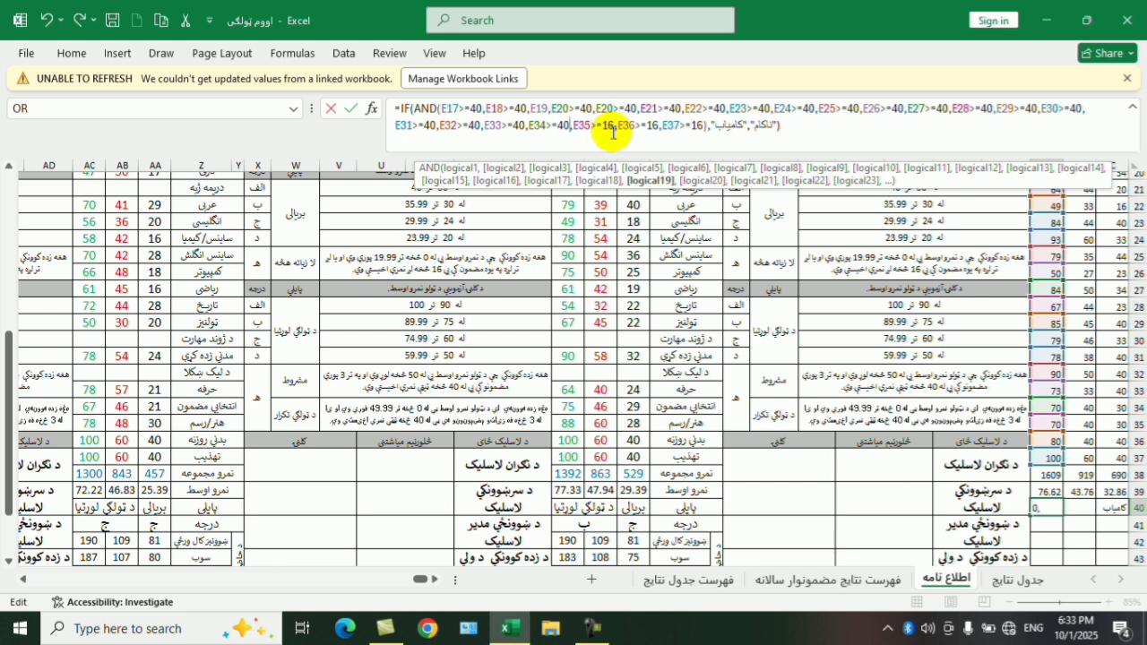
- Change the passing threshold to 40 for E35, E36 and E37 in E40's formula
double_click(609, 126)
text(40)
double_click(653, 126)
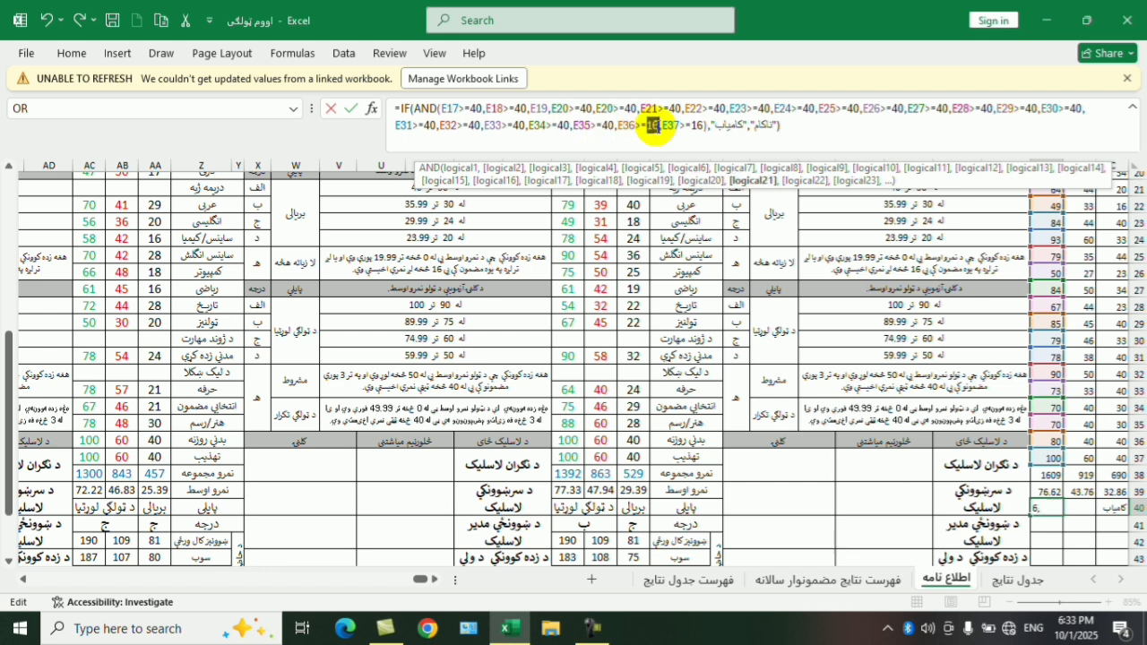
text(40)
double_click(697, 126)
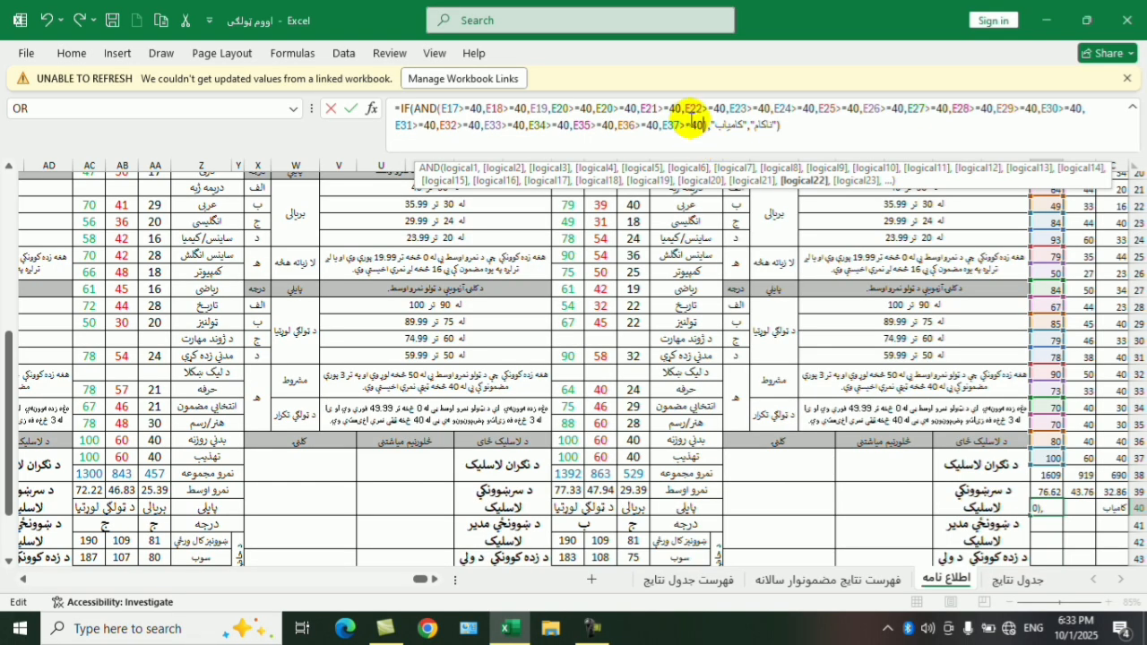
- Correct E40's formula to test E19>=16 and E20>=40 only once, and enter the corrected formula
click(785, 126)
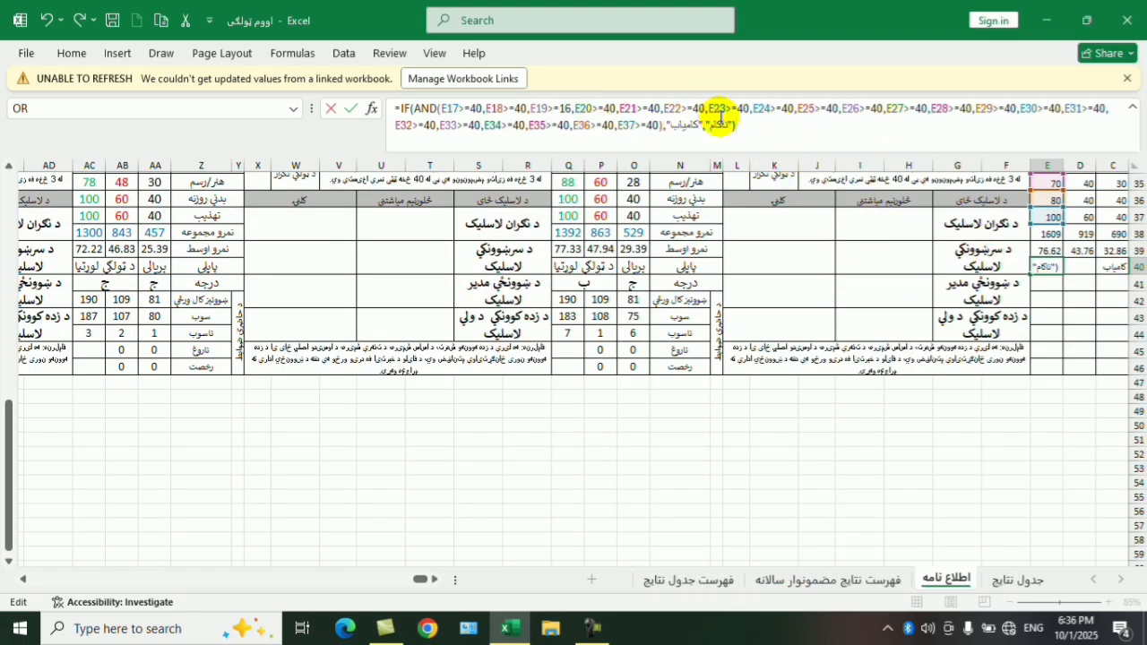
key(Return)
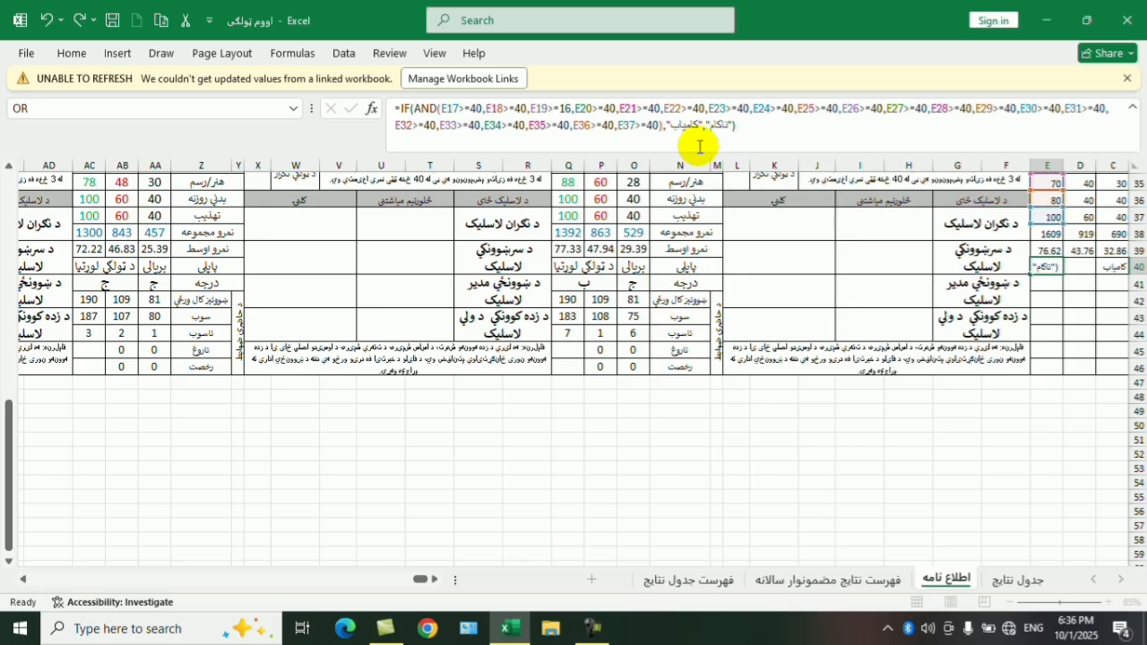
scroll(1089, 339, up, 2)
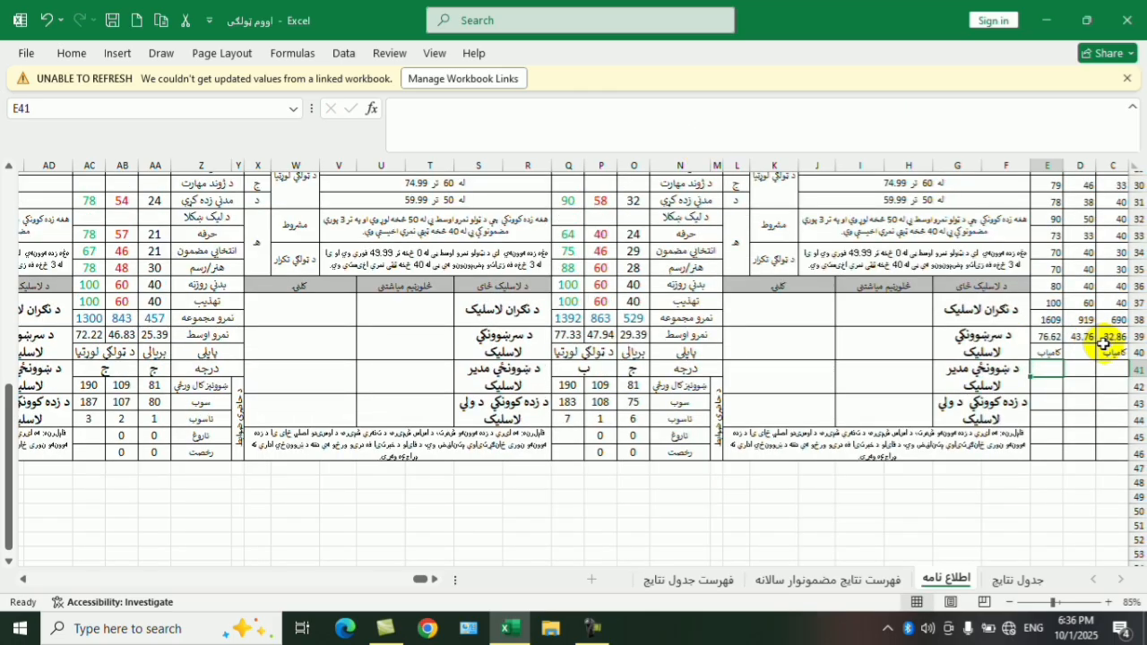
scroll(1089, 339, up, 5)
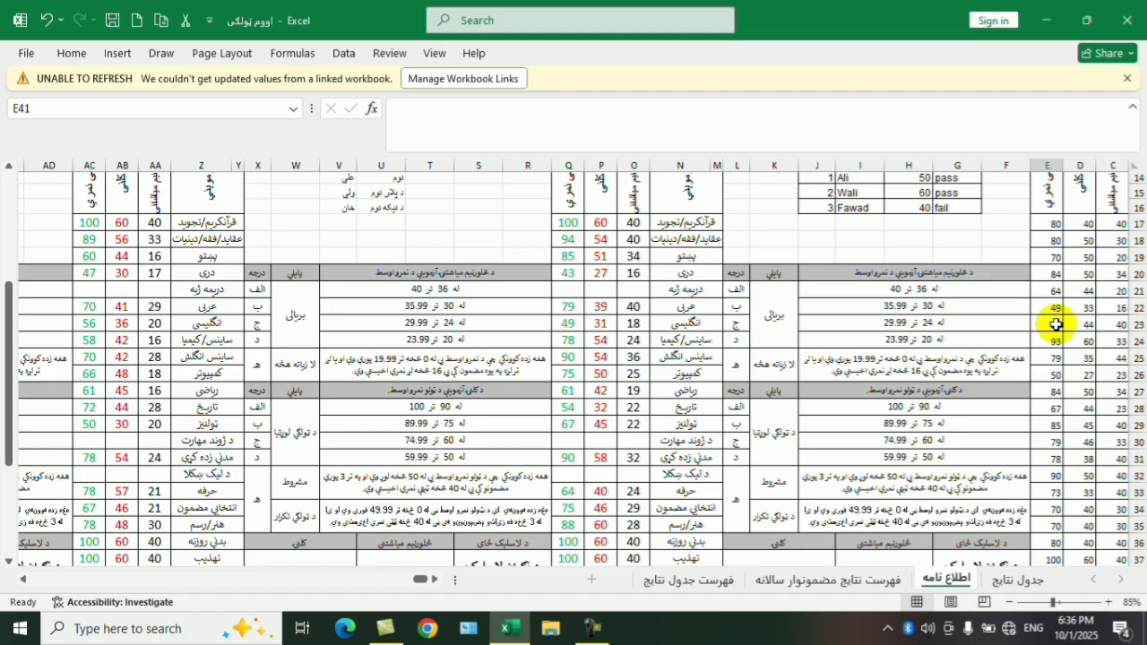
- Highlight scores below 40 in E17:E37 with a Less Than conditional format using Light Red Fill with Dark Red Text
drag(1047, 224, 1058, 516)
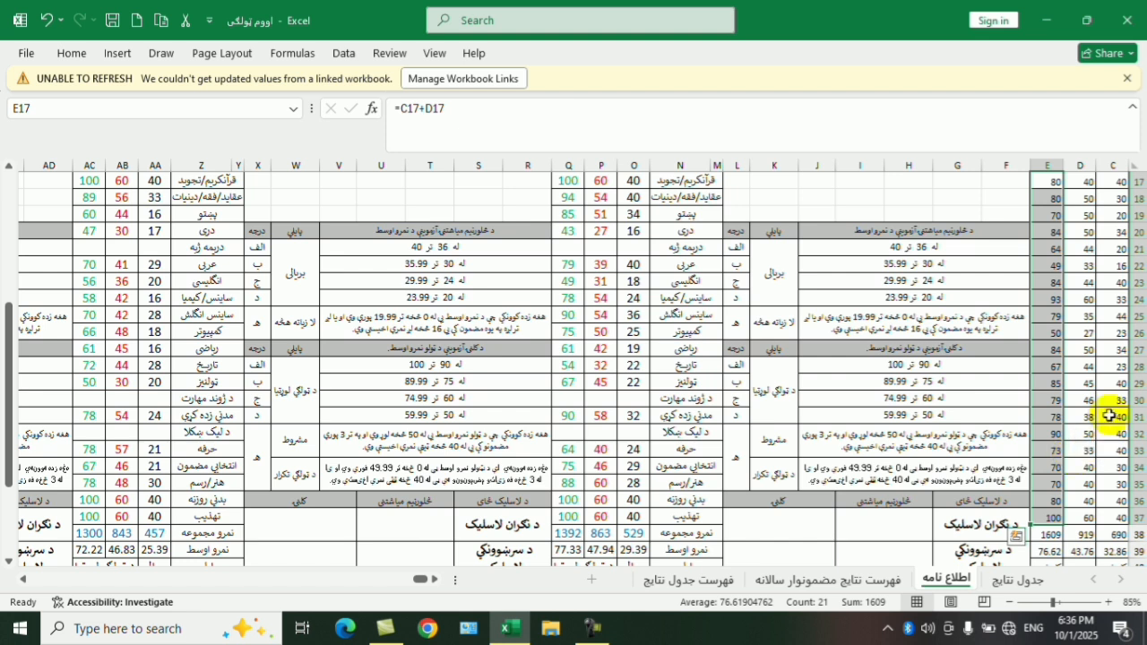
click(71, 56)
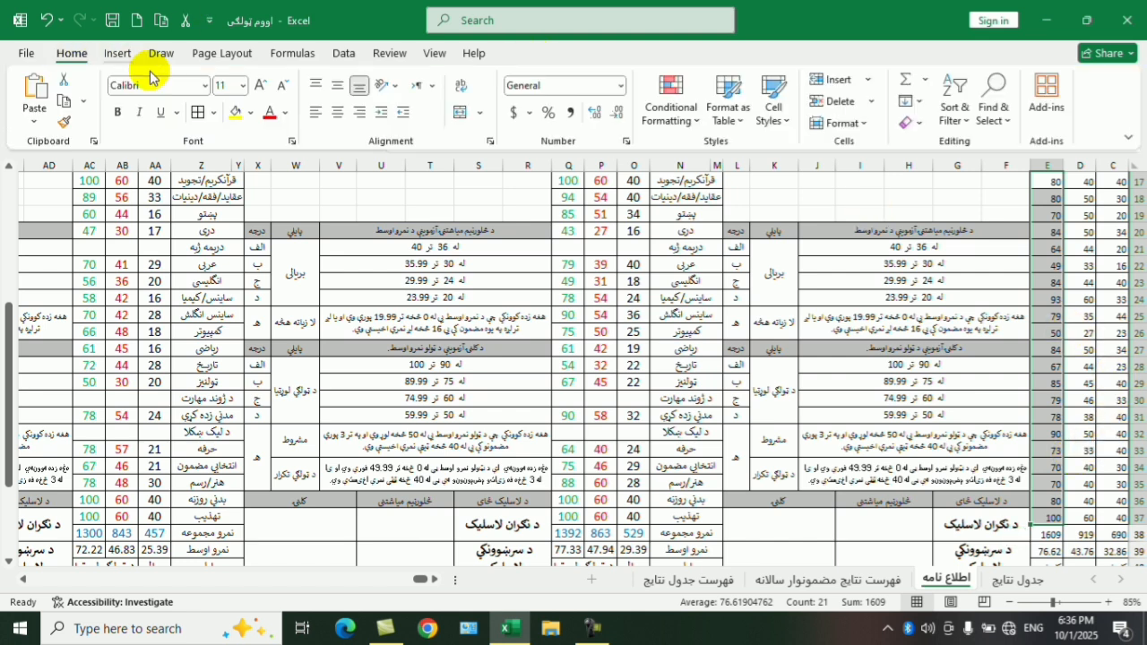
click(681, 123)
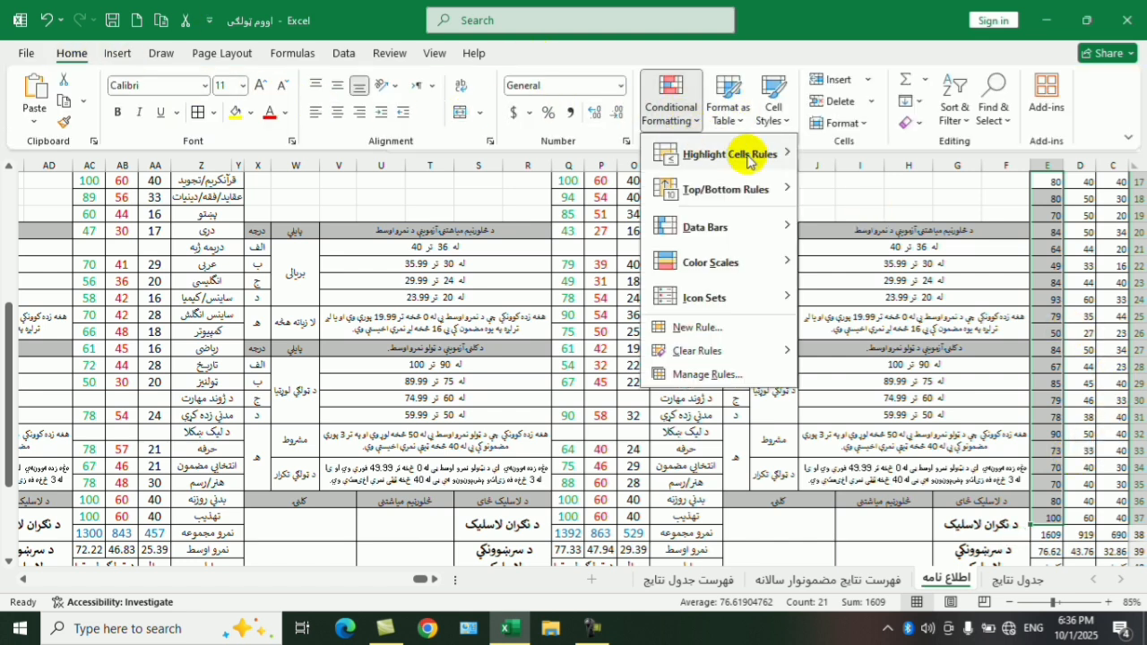
mouse_move(729, 154)
click(860, 190)
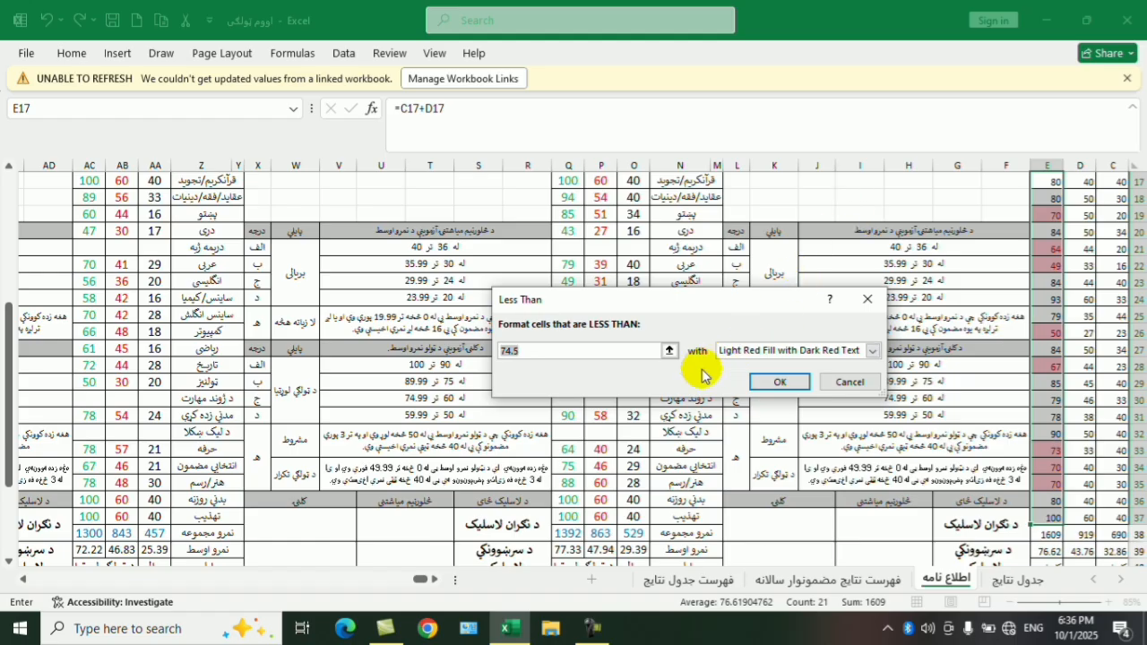
drag(544, 353, 443, 356)
text(40)
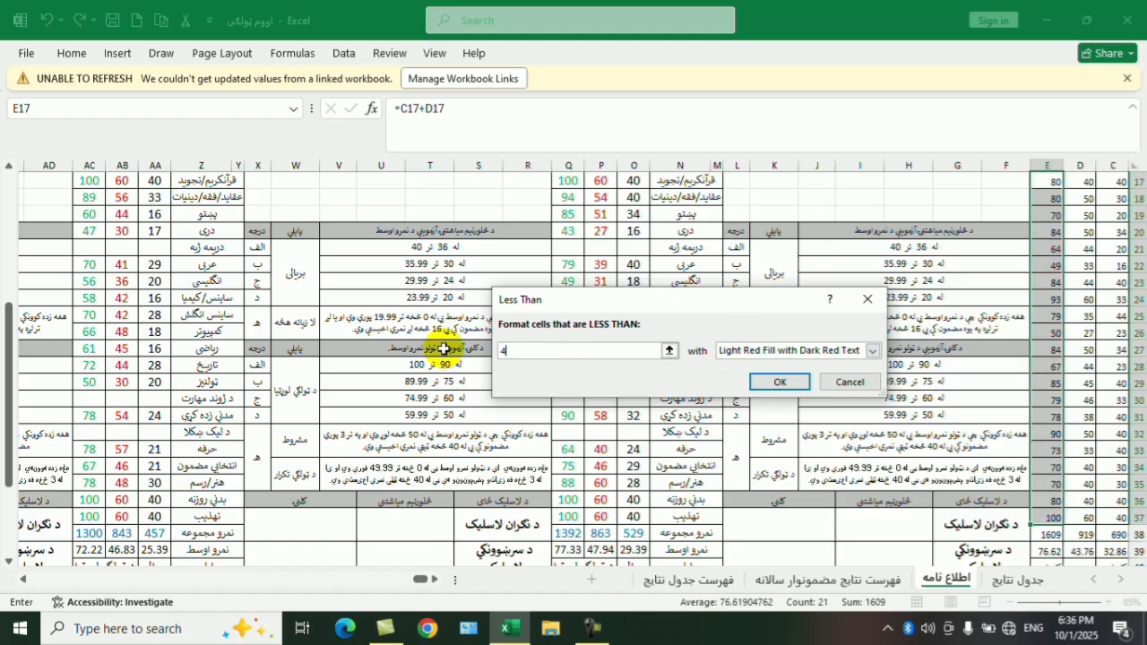
click(871, 353)
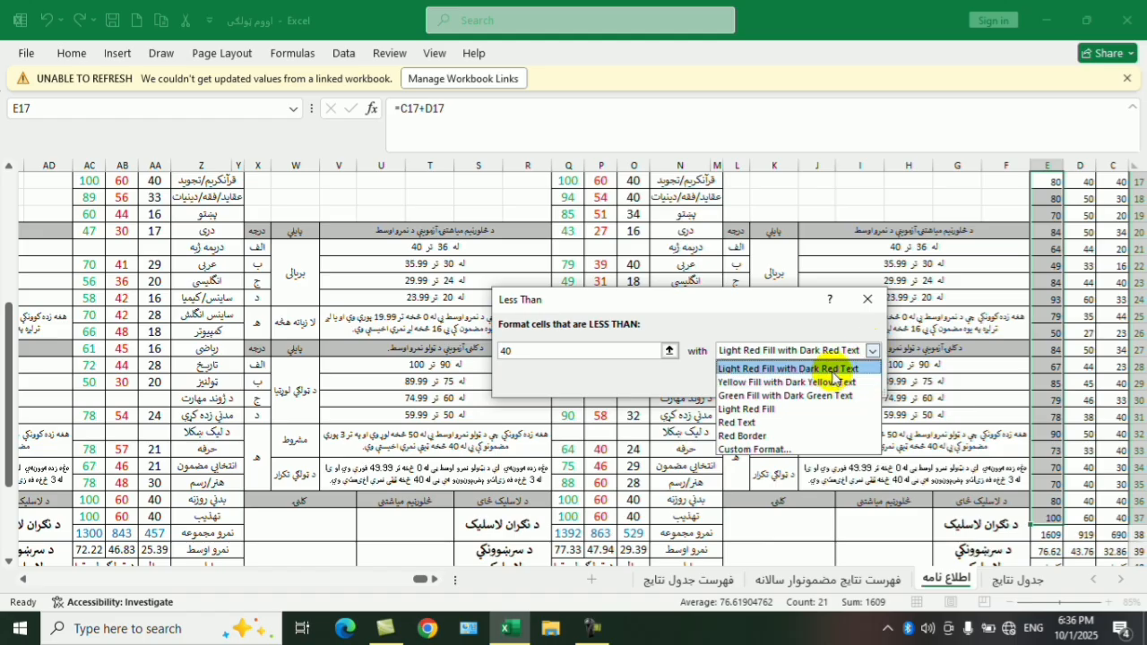
click(833, 368)
click(794, 384)
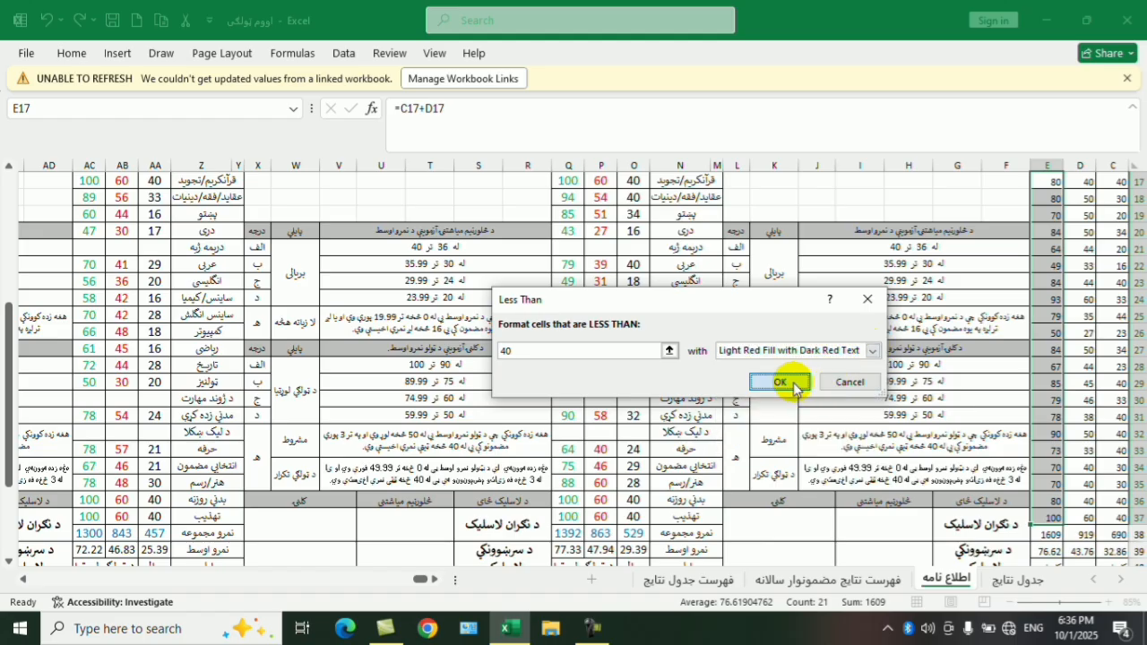
click(997, 366)
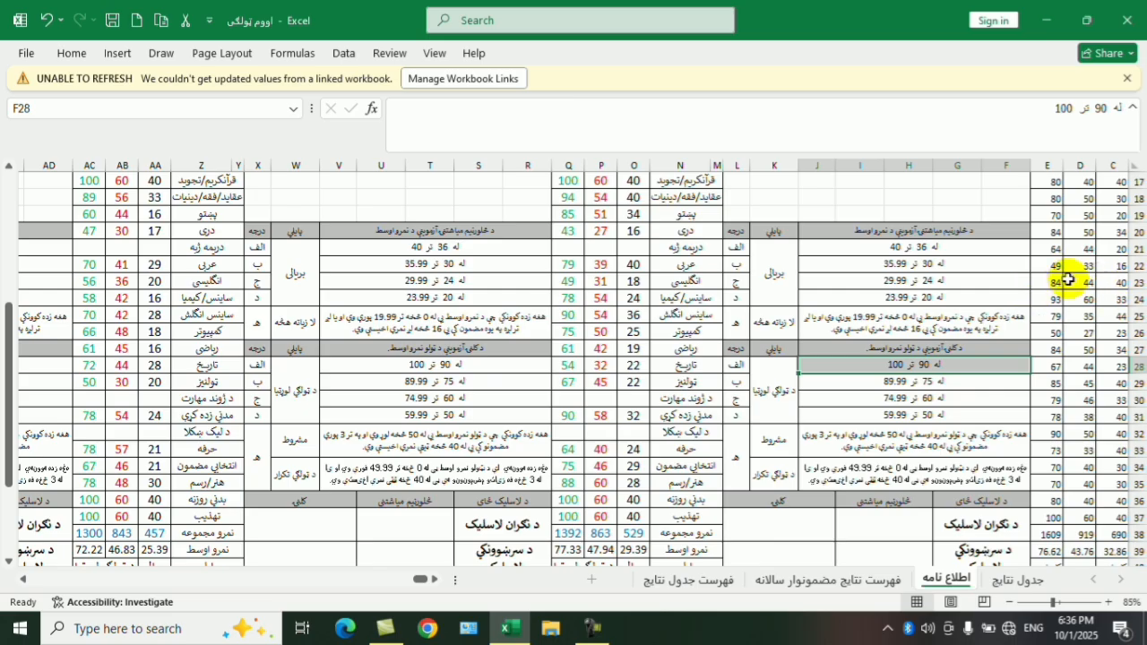
- Set the score in D21 to 15 and check the overall result in E40 and the highlighting in E21
scroll(1058, 273, up, 1)
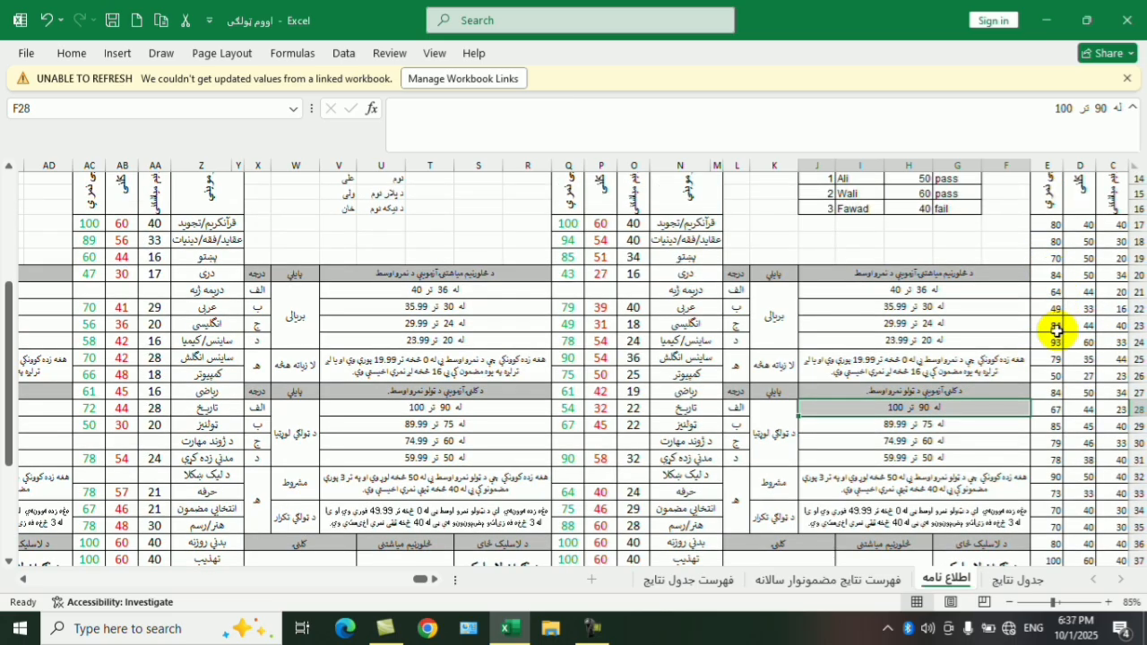
click(1089, 294)
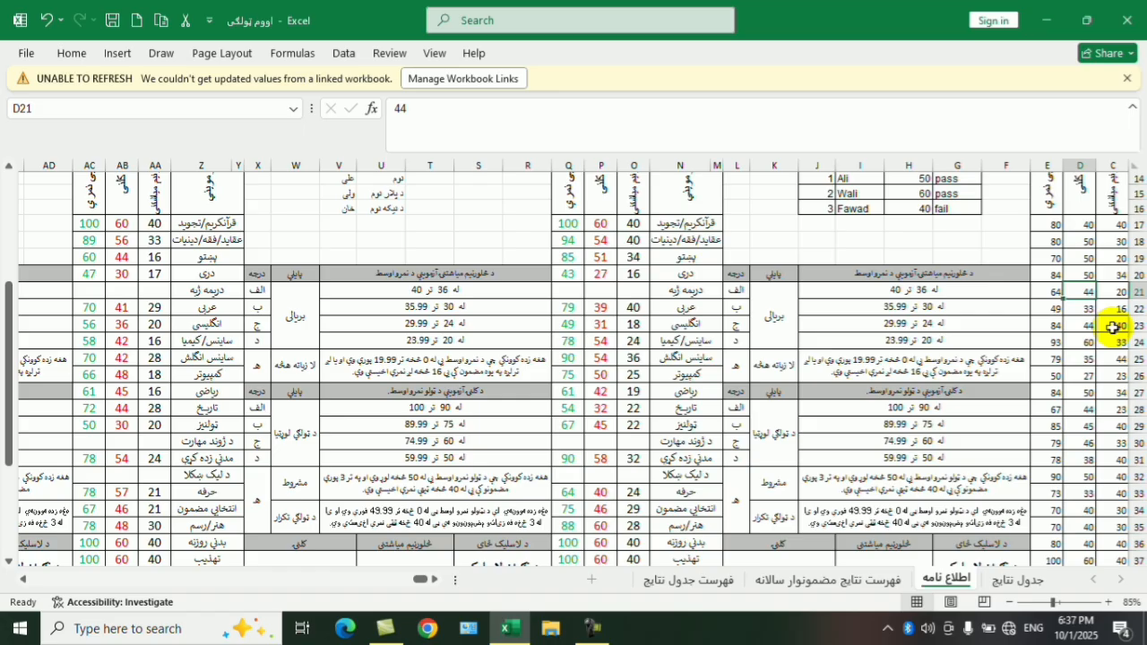
text(15)
click(1080, 359)
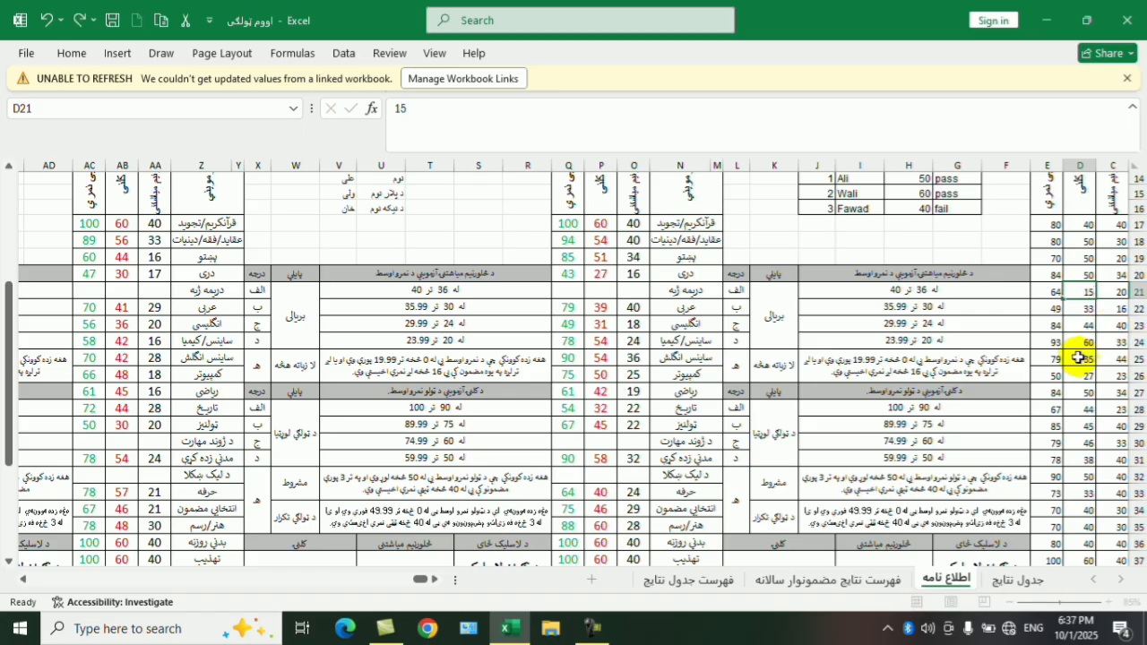
scroll(1071, 484, down, 3)
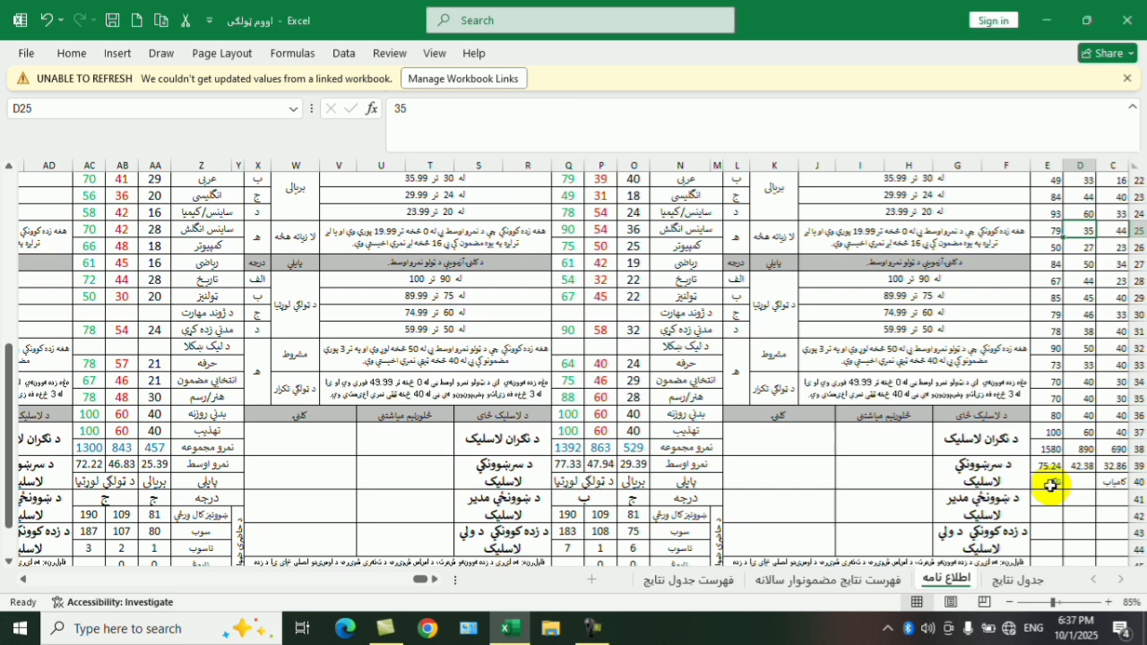
click(1050, 485)
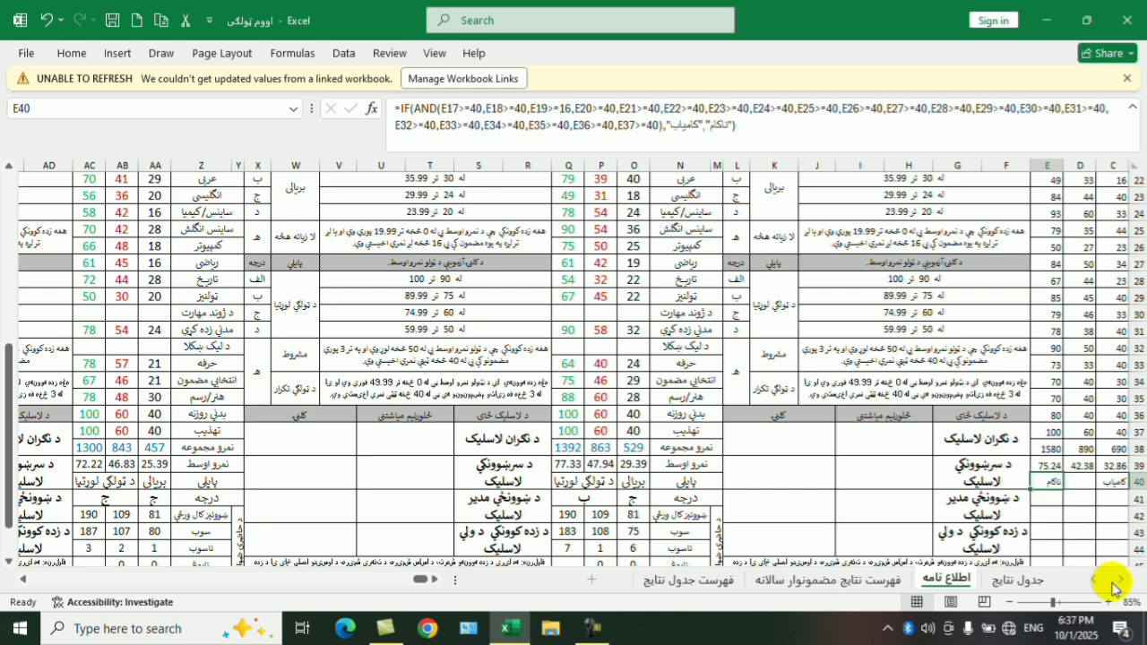
scroll(1114, 512, up, 2)
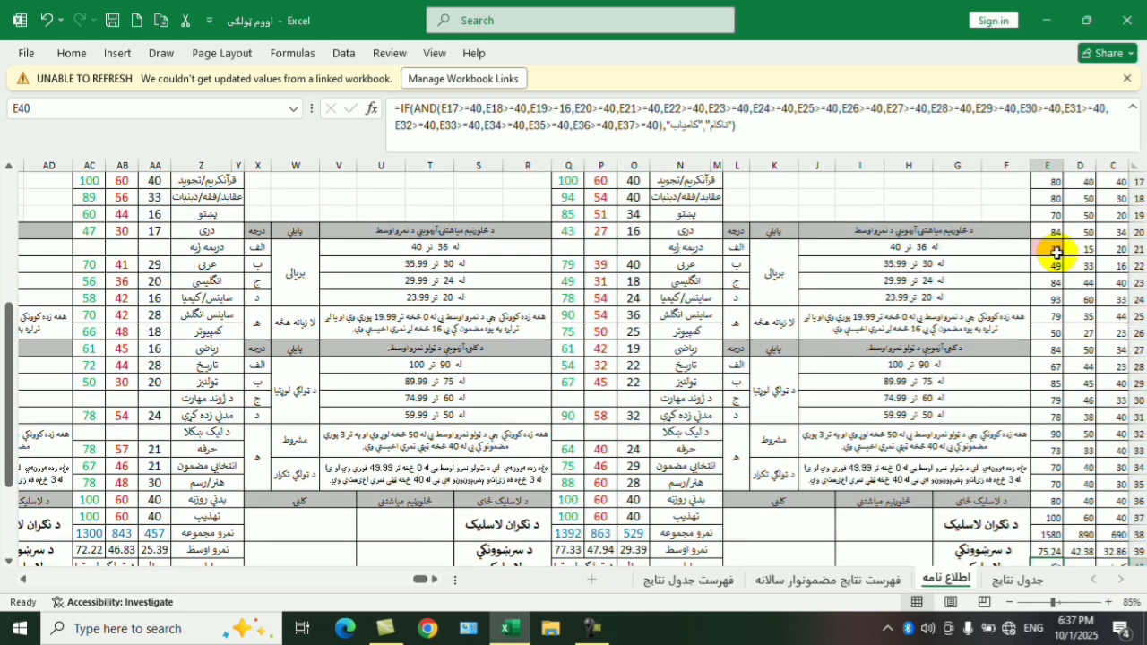
click(435, 579)
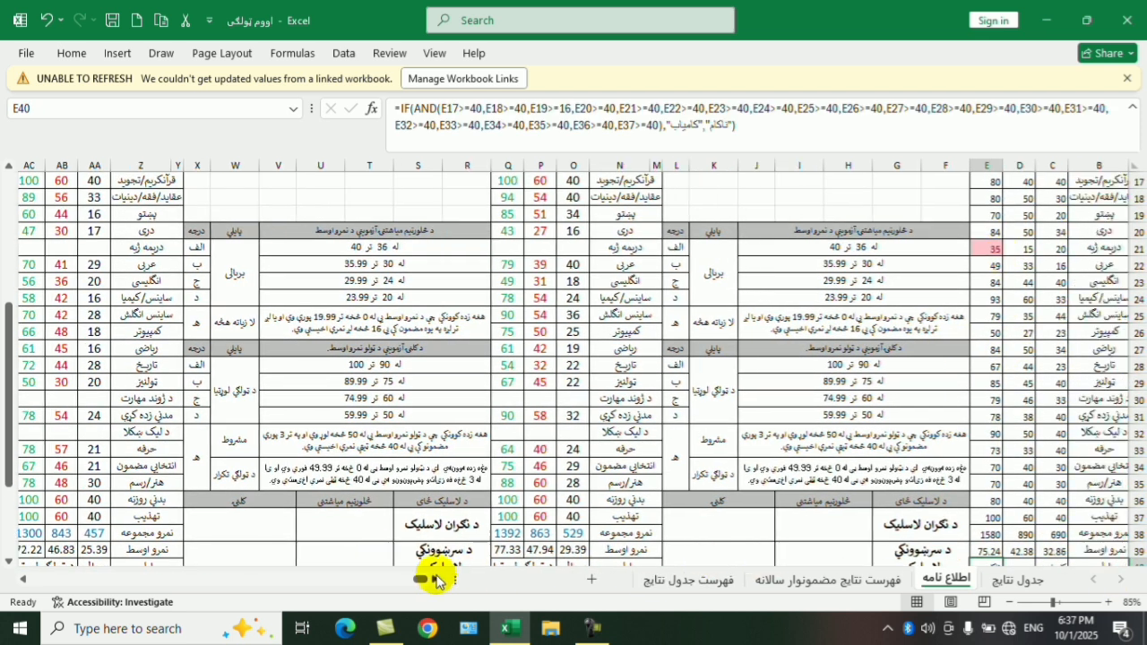
click(435, 579)
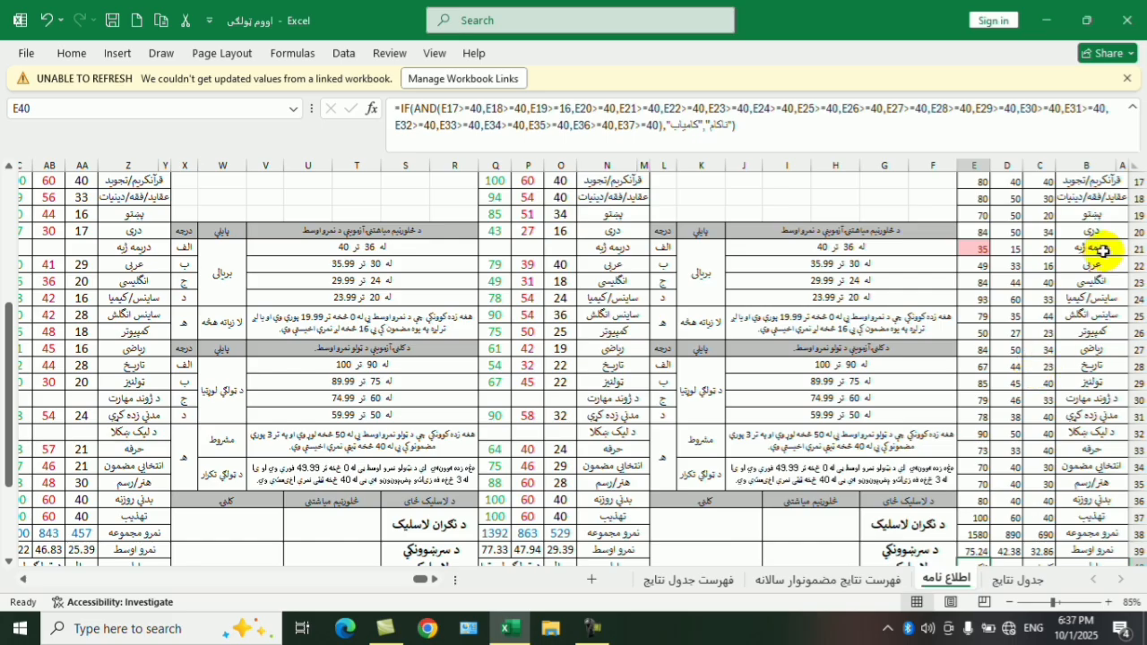
scroll(1040, 341, down, 1)
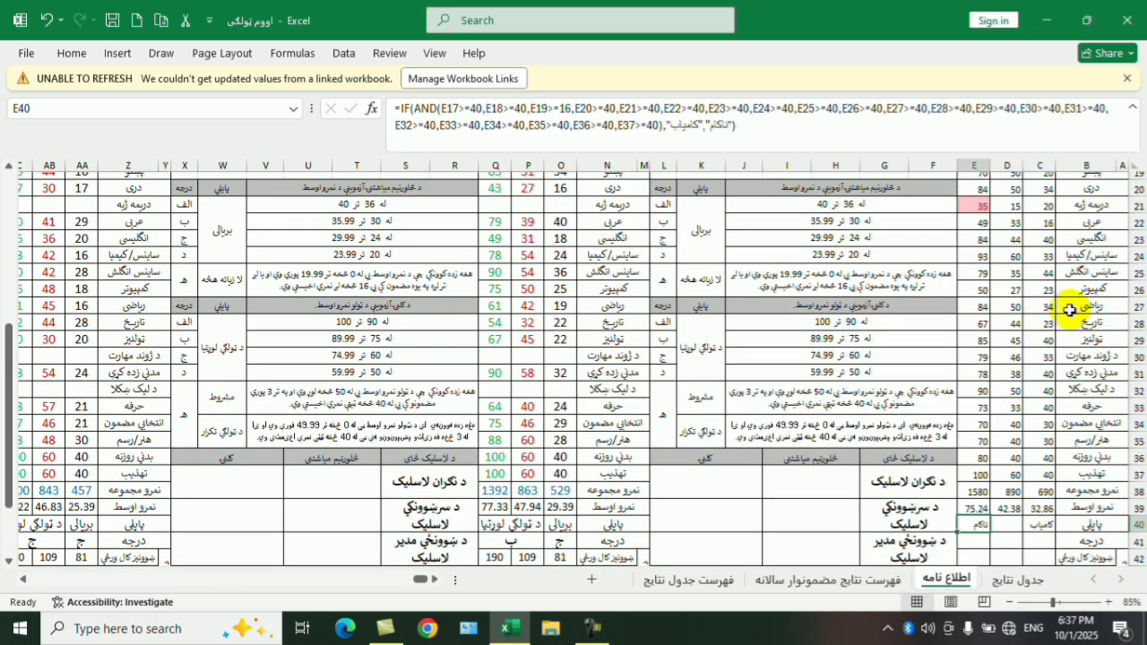
- Set the midterm score in C27 to 10
click(1044, 308)
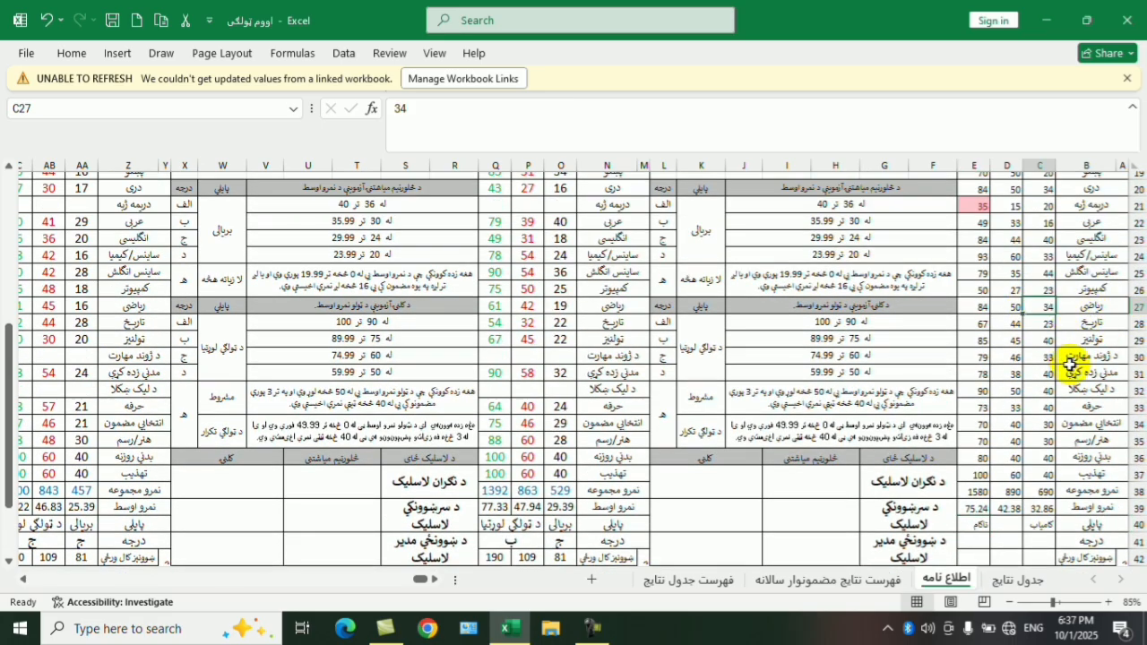
text(10)
key(Tab)
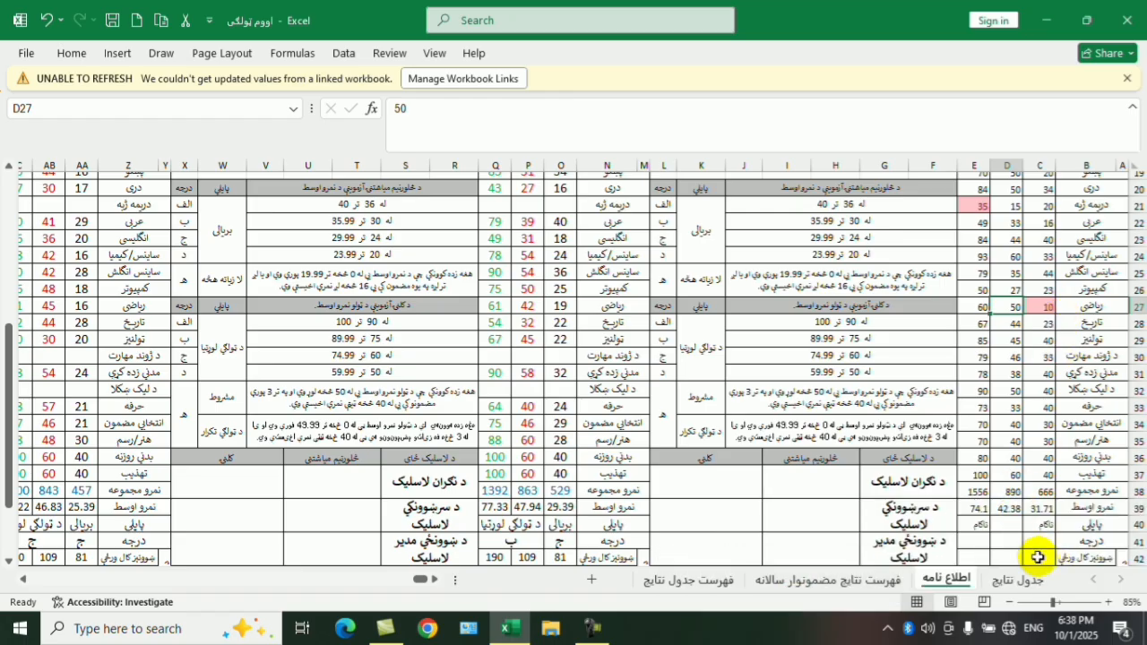
- Enter 90 school-year days in both C42 and D42 of the attendance section
scroll(1047, 552, down, 1)
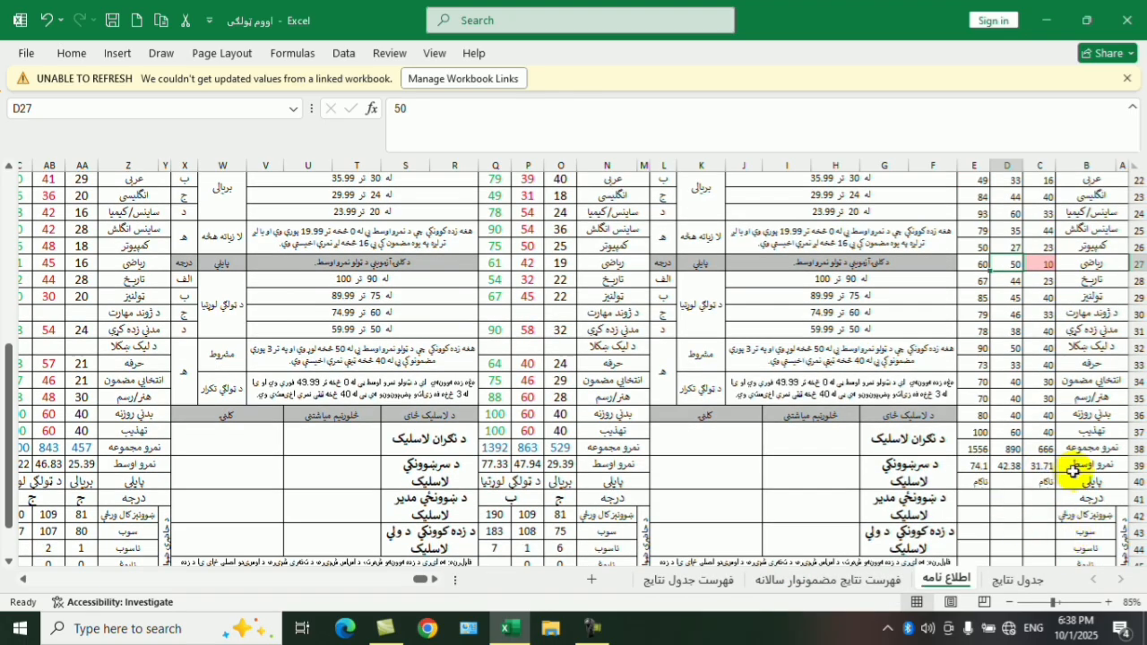
scroll(1016, 505, down, 1)
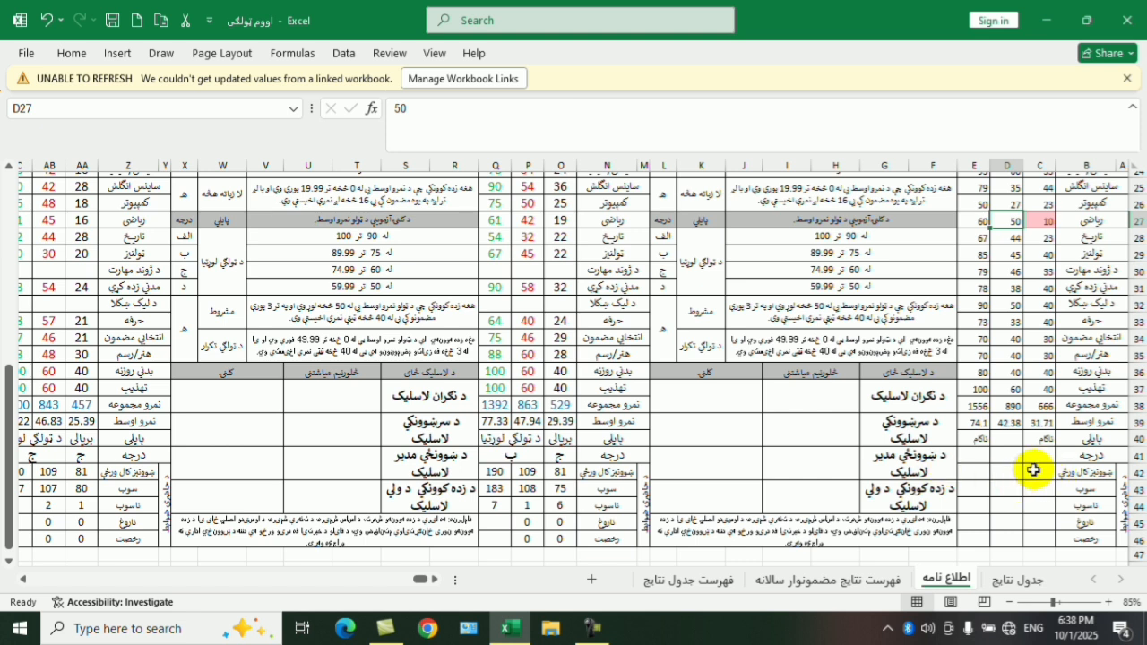
click(1035, 470)
text(90)
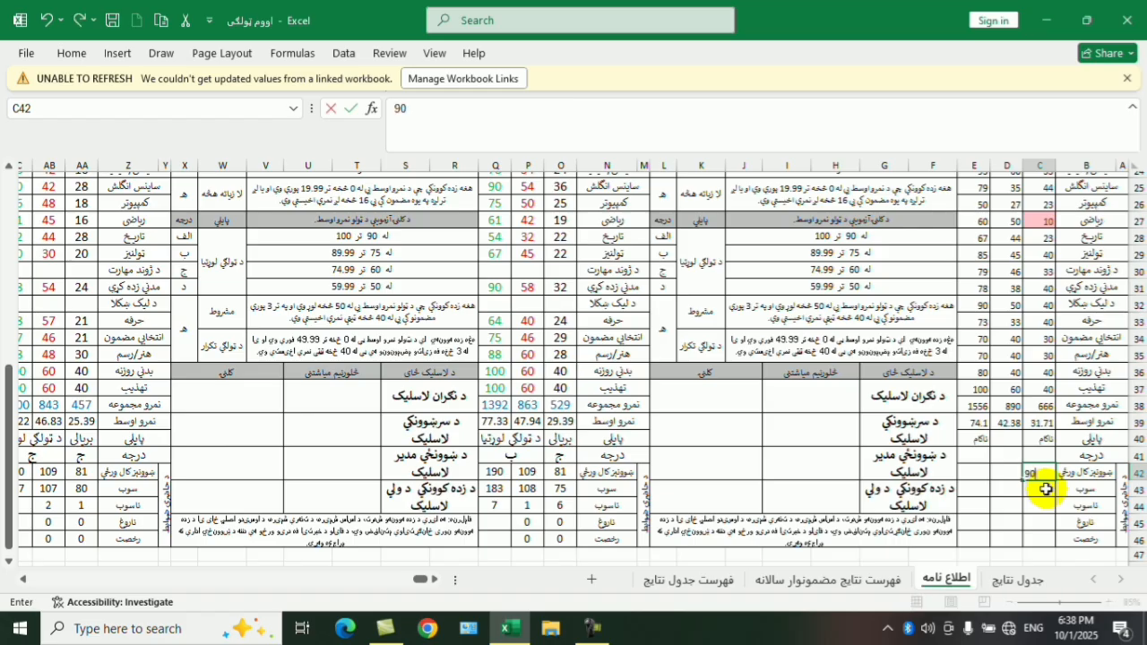
key(Tab)
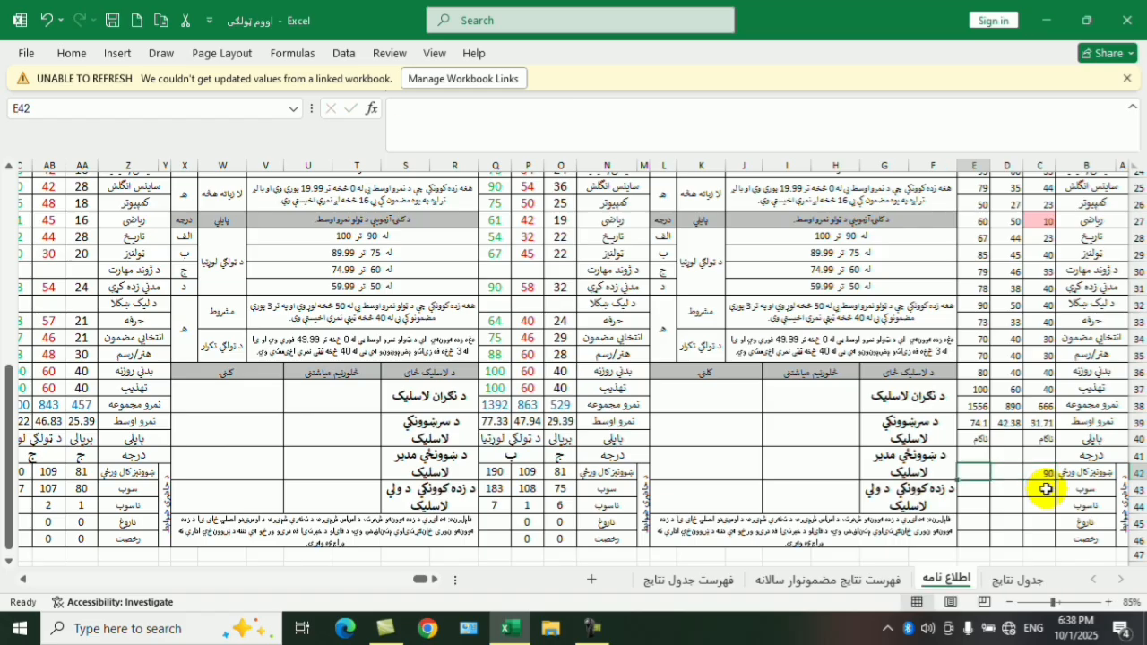
key(Right)
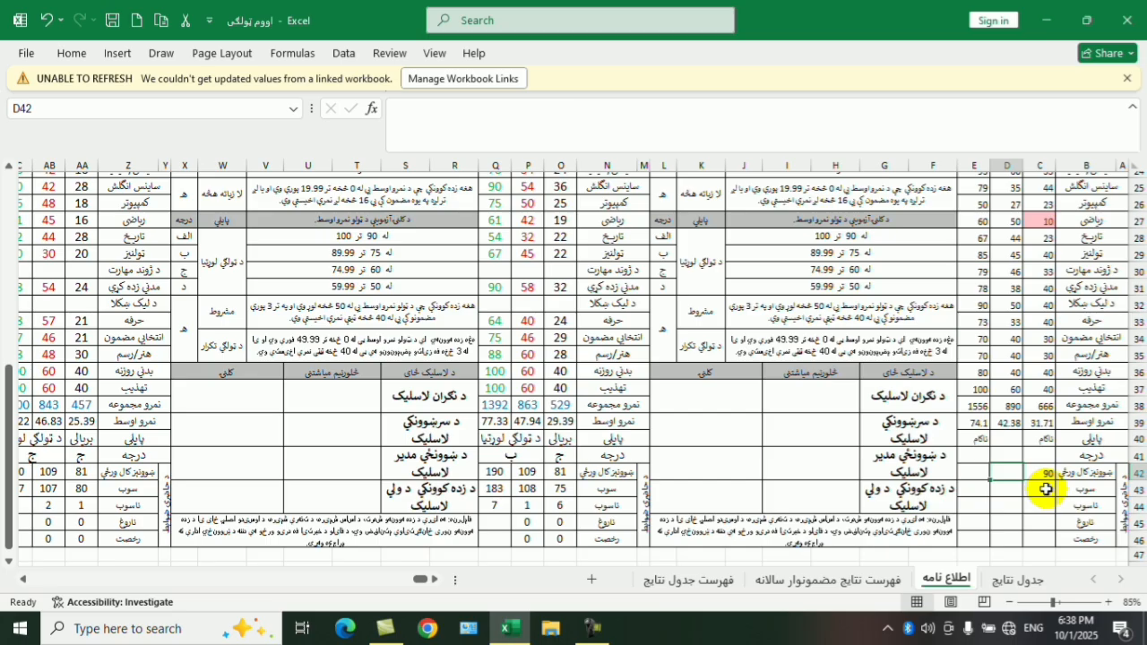
text(90)
key(Tab)
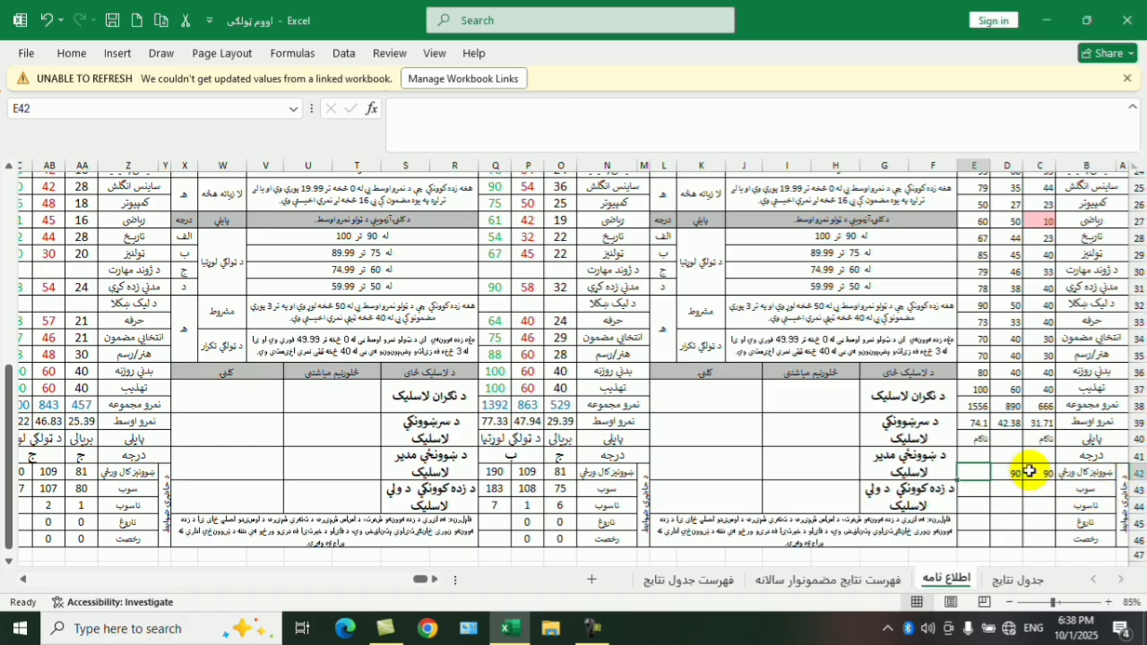
- Total the school-year days in E42 with =C42+D42 and fill the formula down to E46
click(1032, 470)
click(1008, 472)
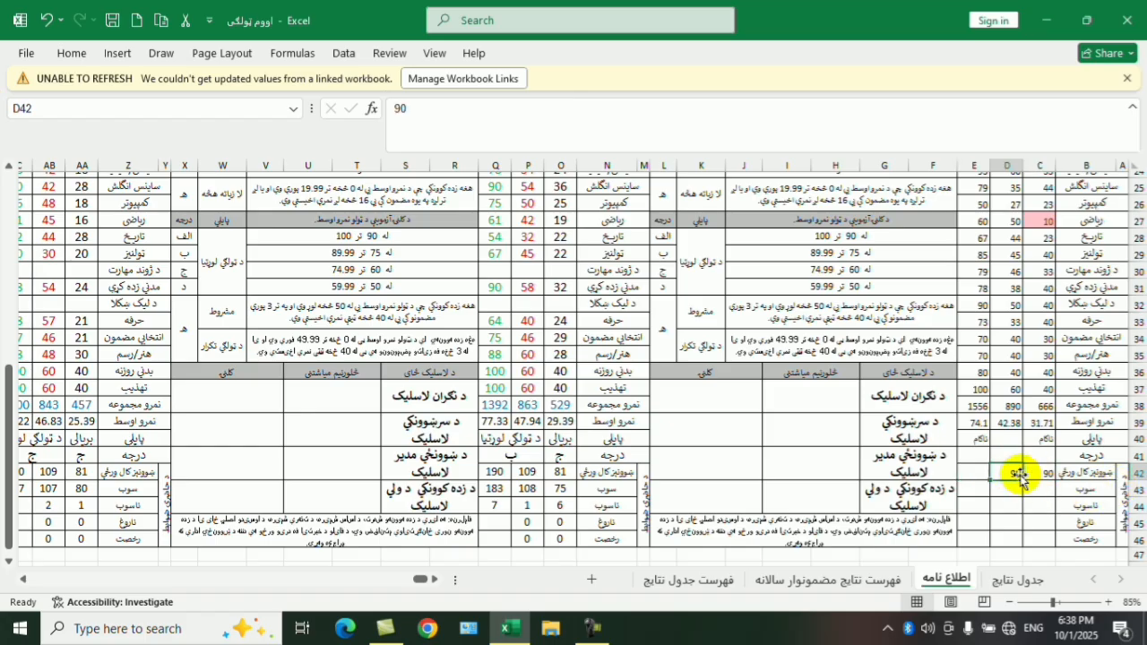
click(973, 471)
text(=)
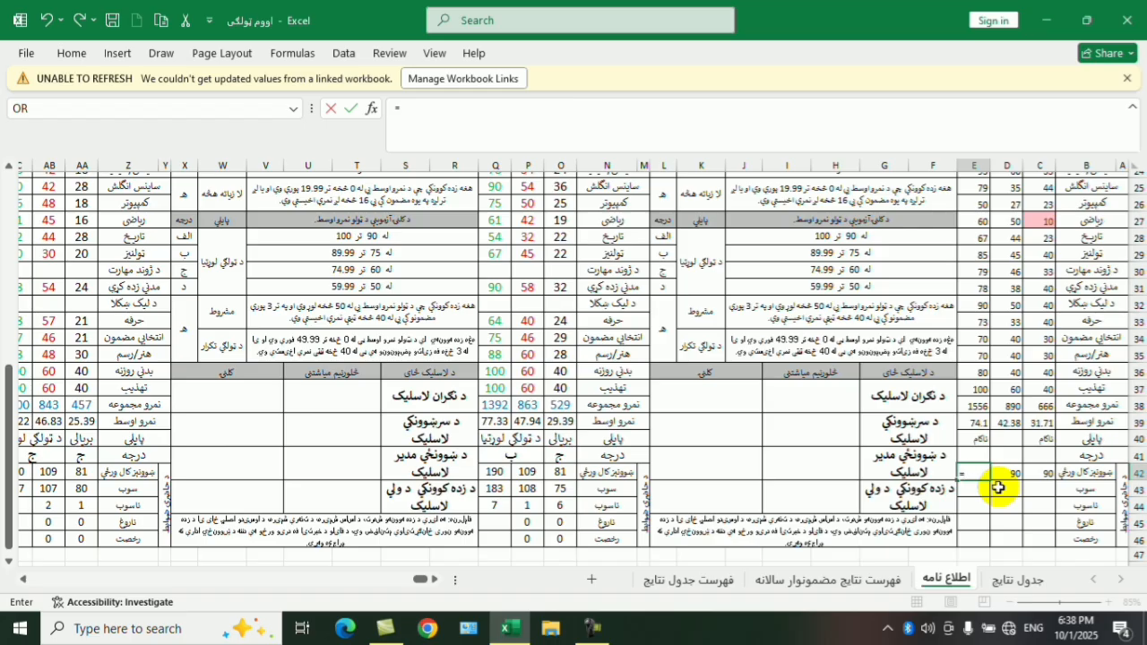
text(di)
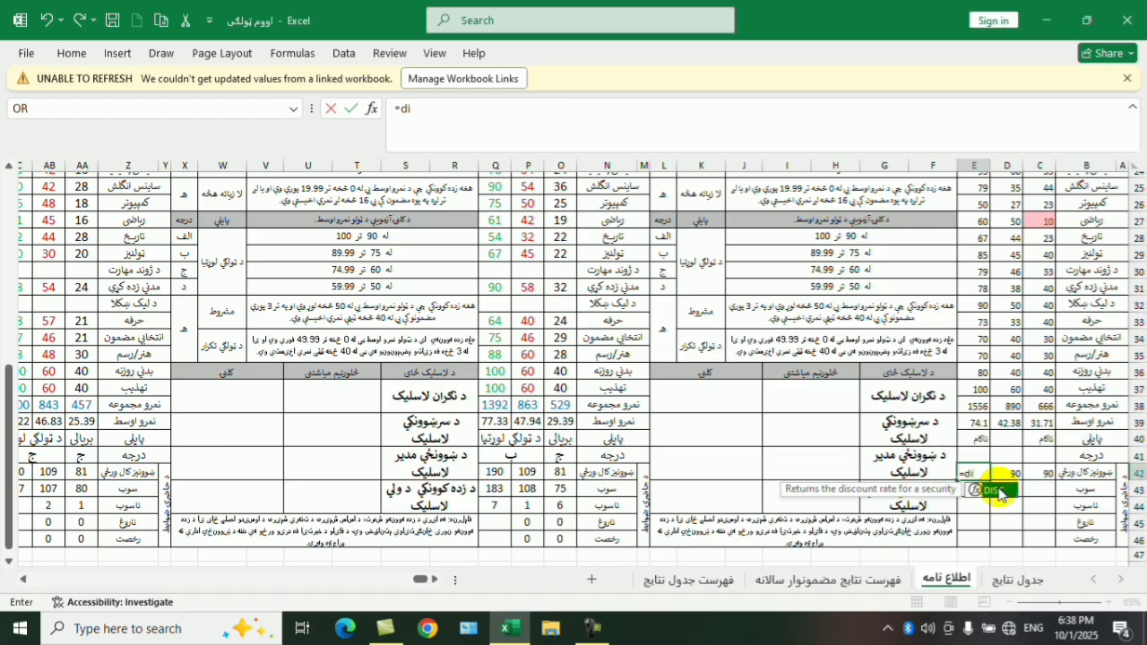
key(BackSpace)
key(BackSpace)
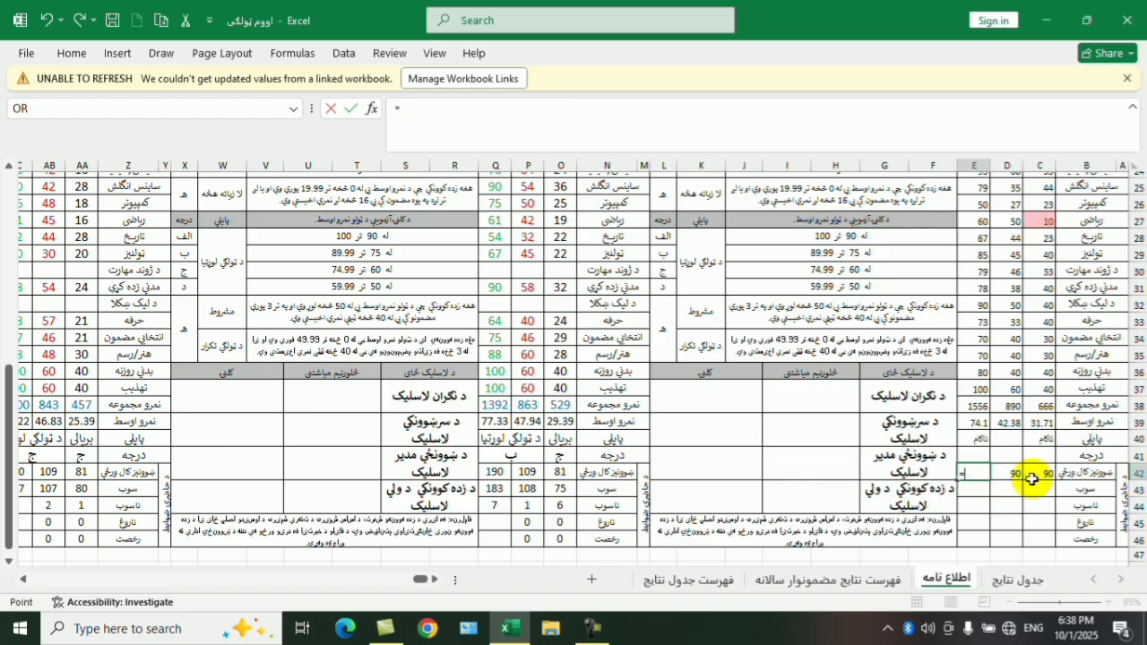
click(1032, 476)
text(+)
click(1009, 473)
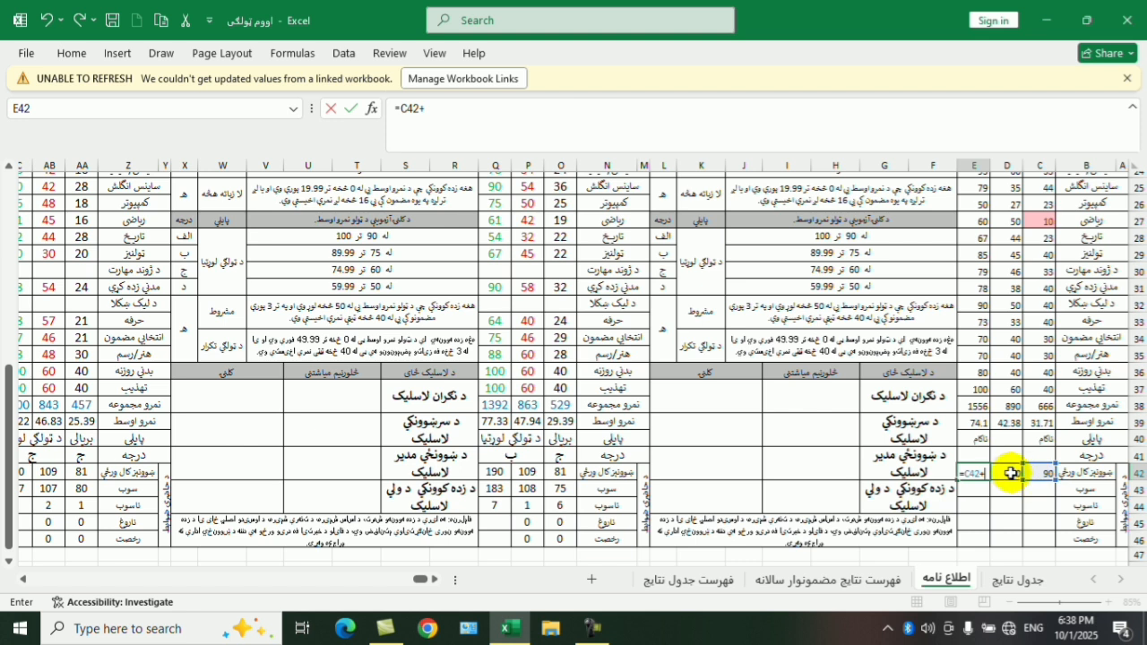
key(Return)
click(975, 471)
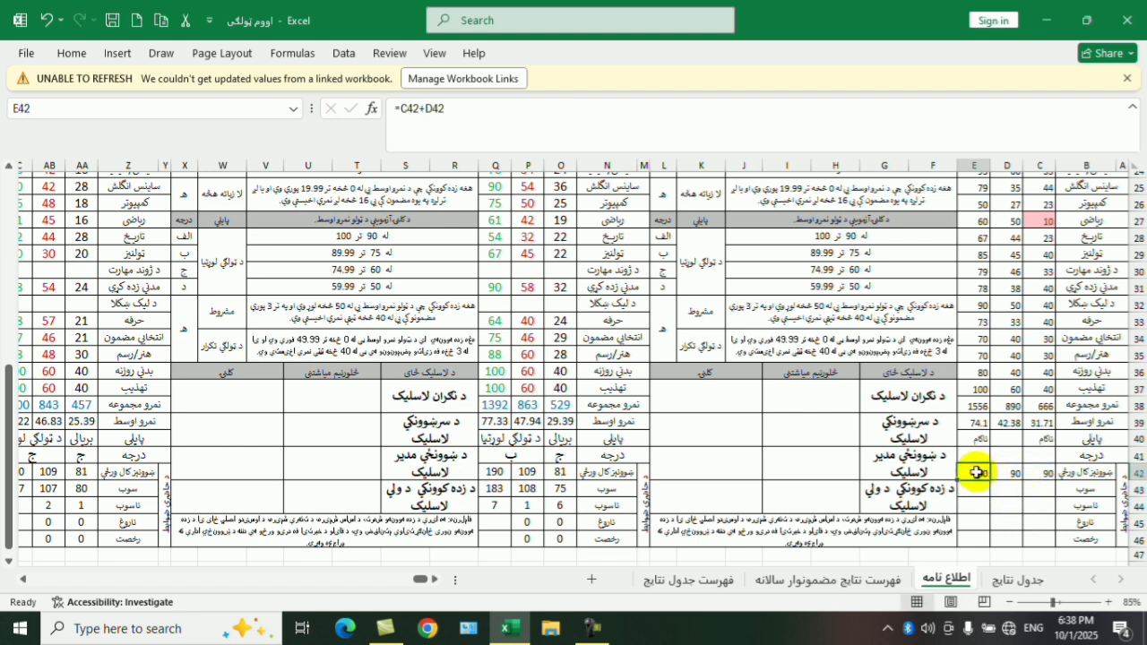
drag(990, 489, 1009, 538)
click(1038, 490)
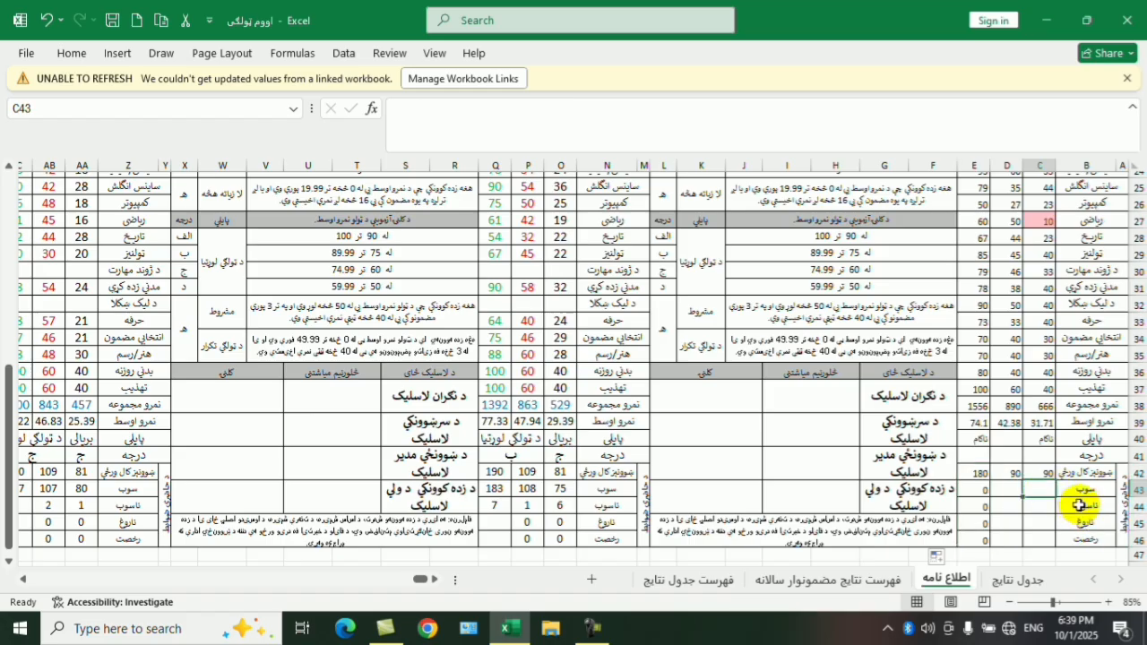
click(1074, 492)
click(1077, 507)
click(1071, 525)
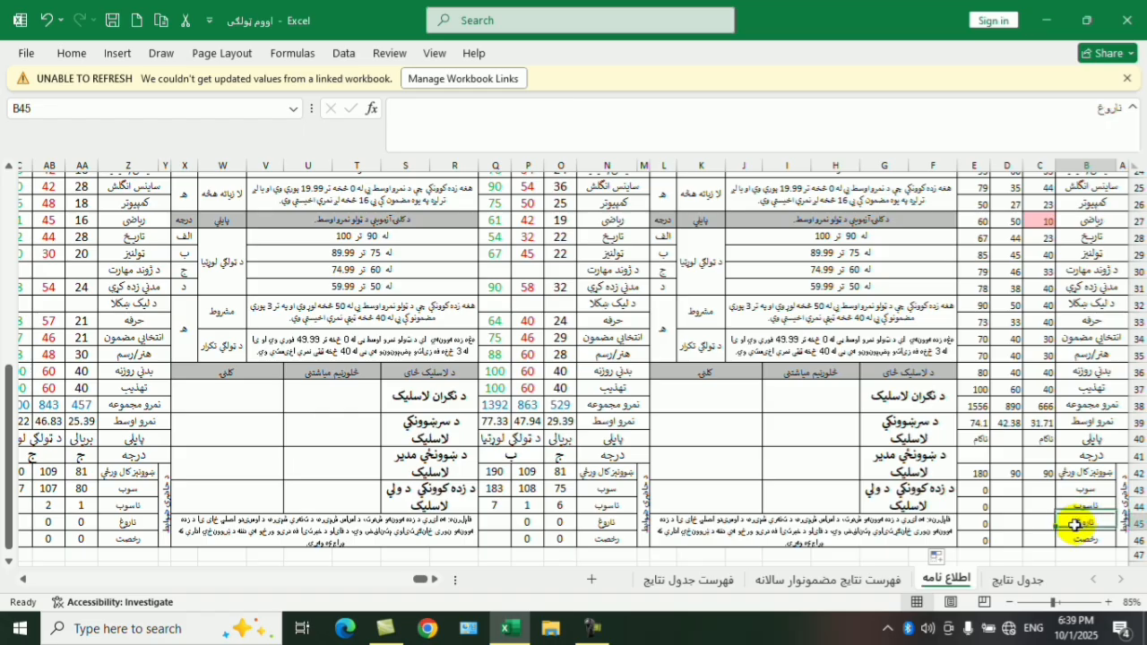
click(1071, 536)
drag(1035, 493, 1042, 538)
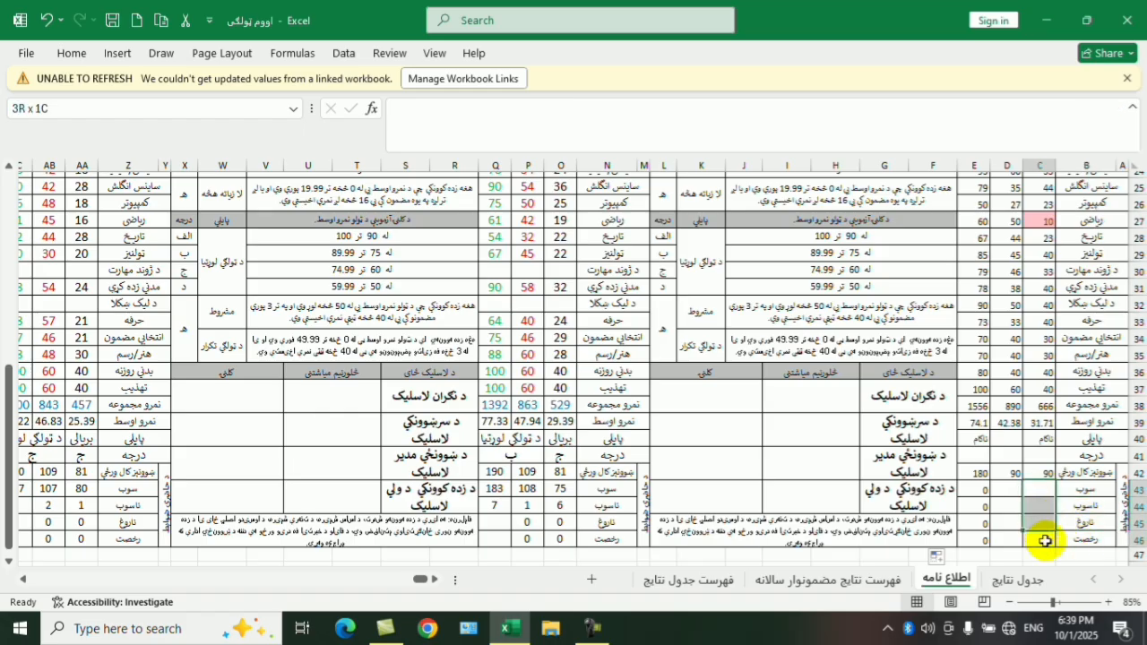
click(1048, 471)
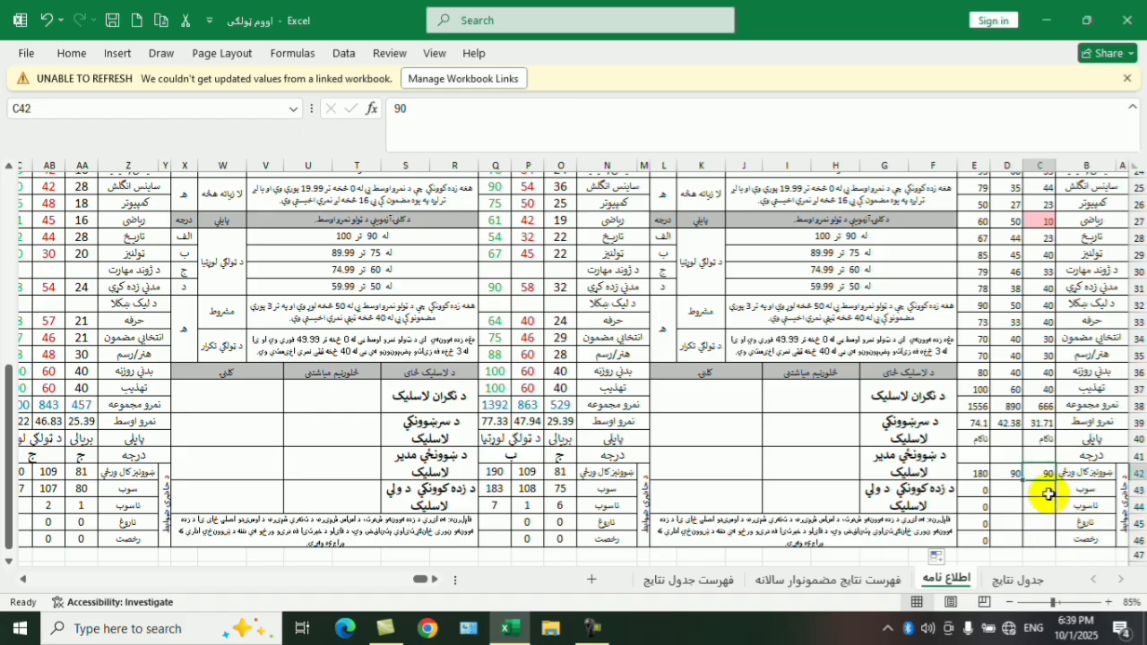
- Enter 80 present days in C43 and 10 absent days in C44 of the first student's attendance section
click(1047, 493)
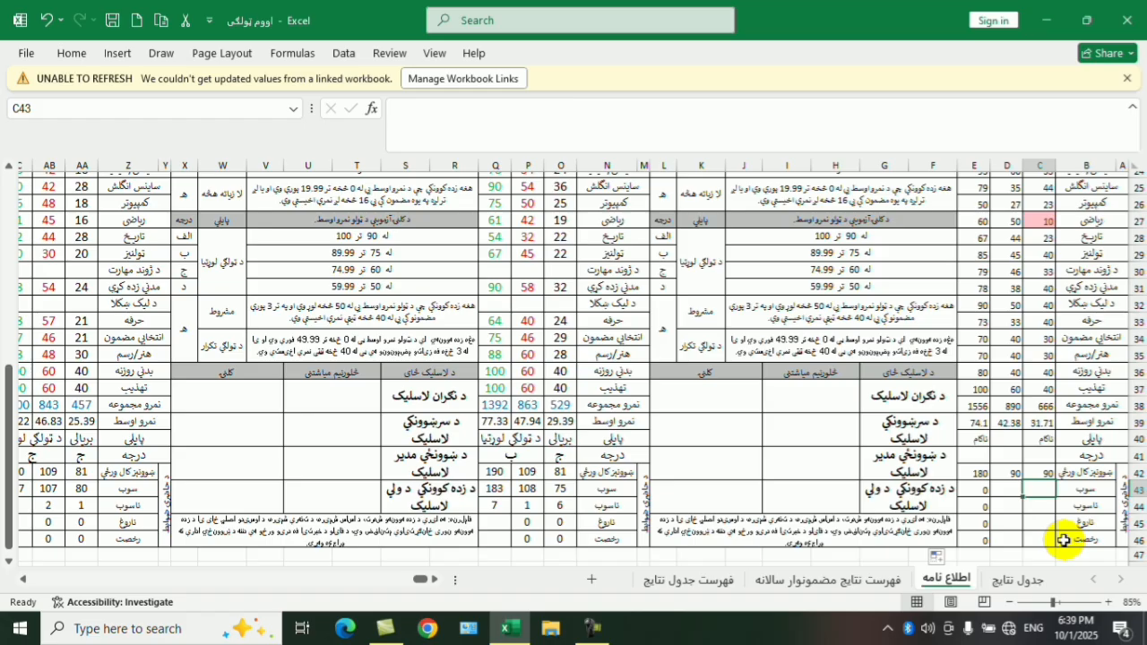
text(80)
key(Return)
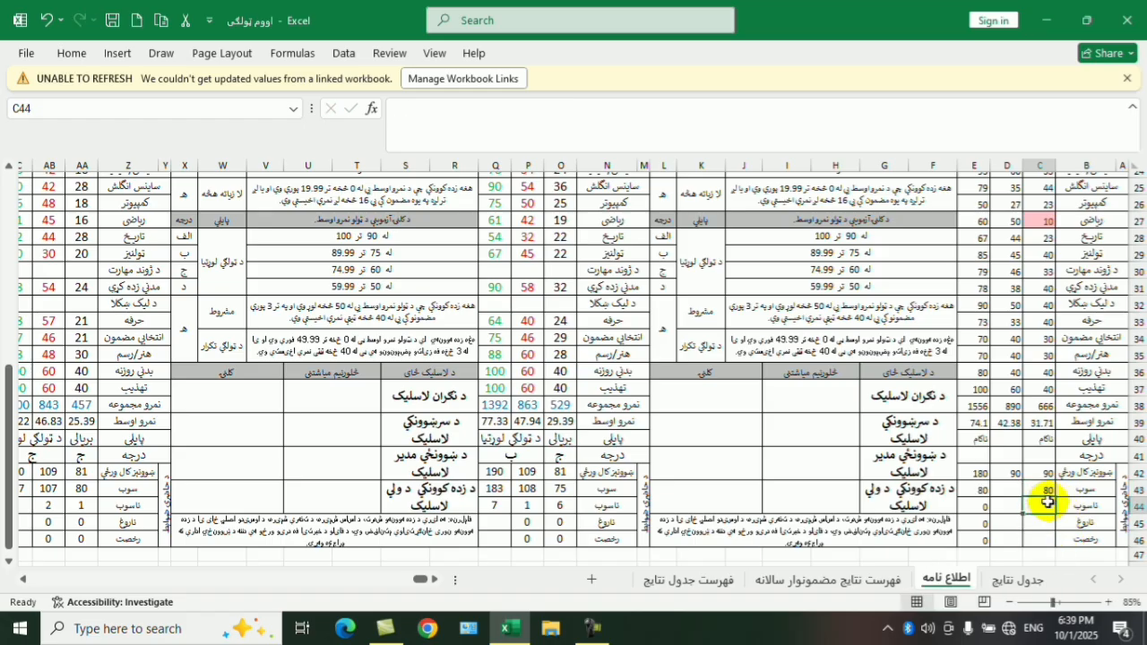
text(10)
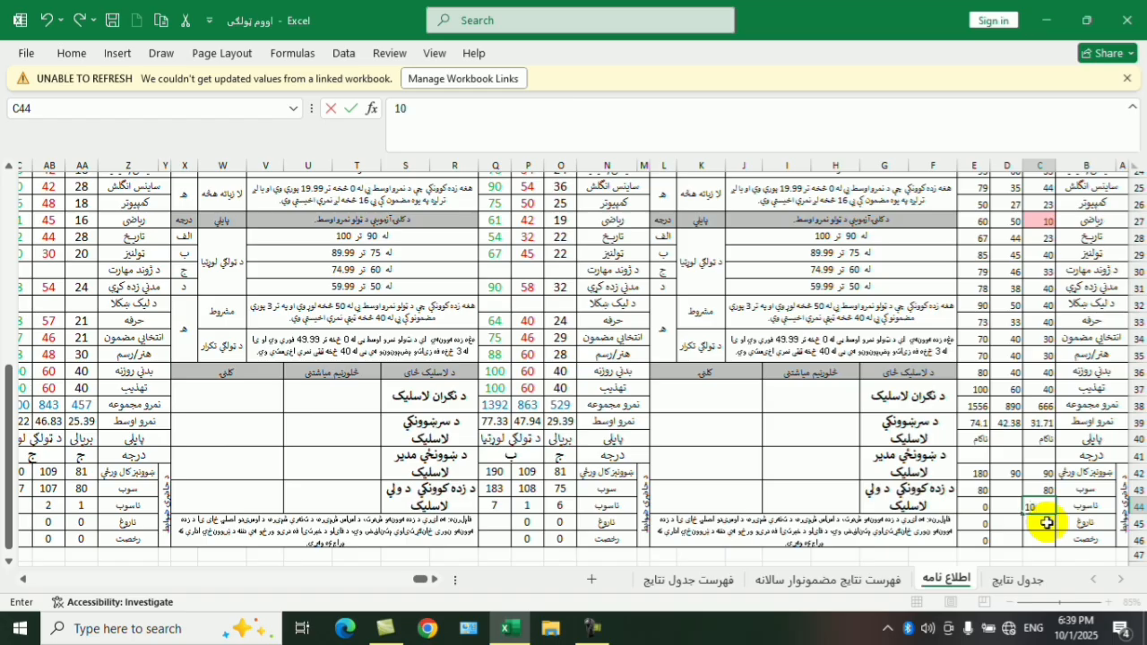
key(Return)
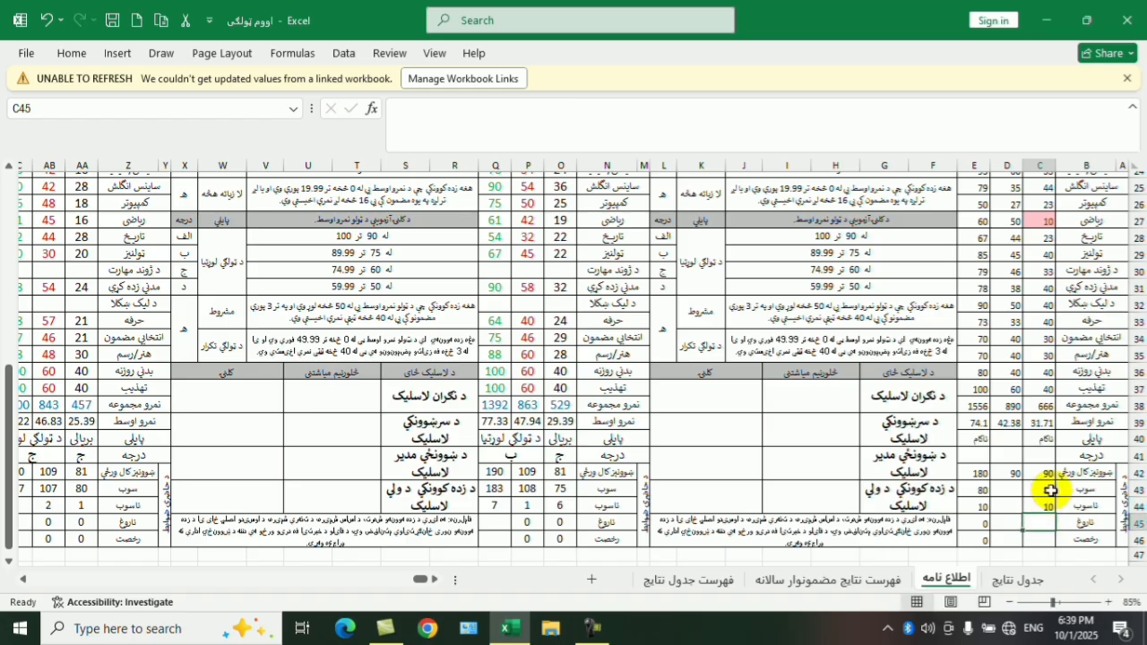
- Change the absent days in C44 to 5 and enter 5 leave days in C46
click(1051, 471)
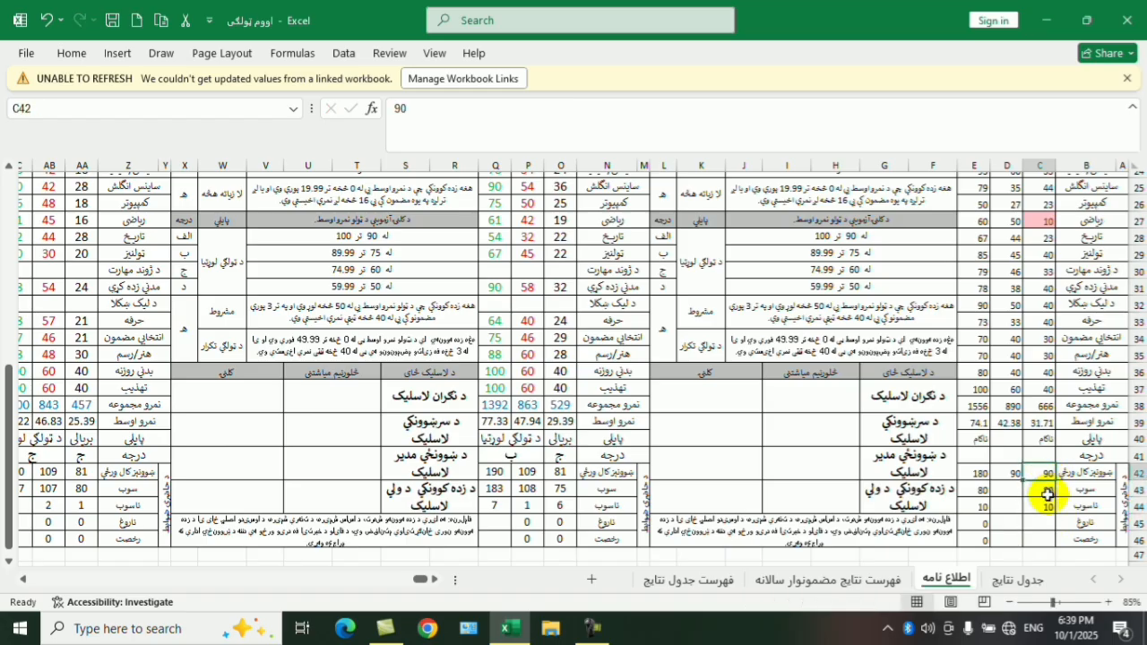
text(5)
key(Return)
click(1040, 542)
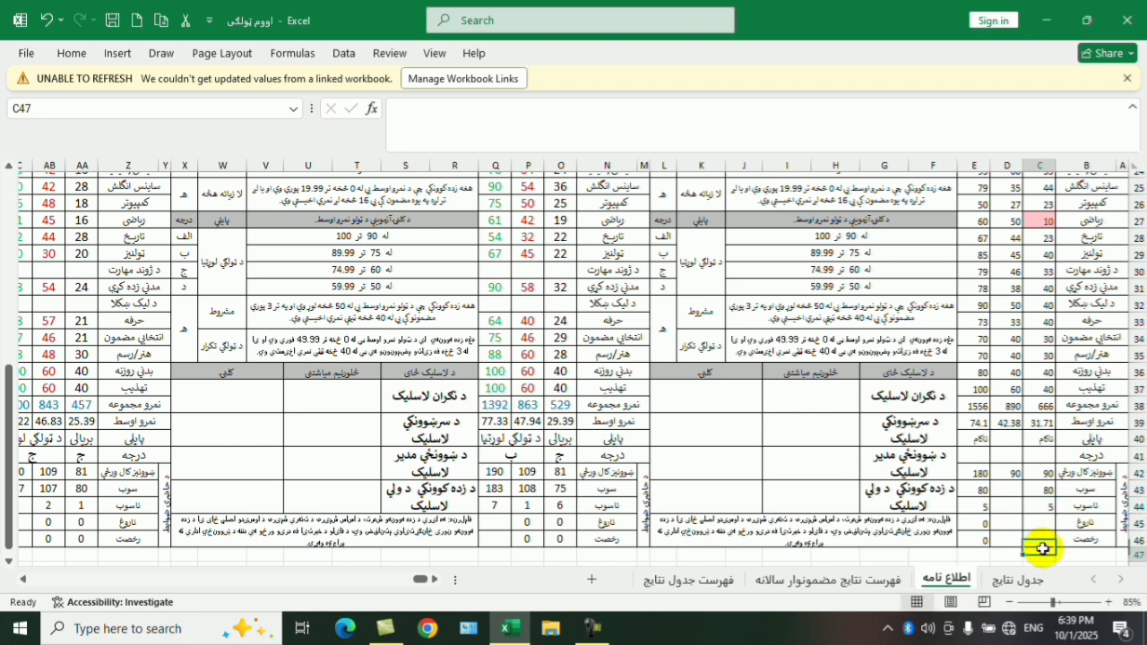
text(5)
click(1076, 524)
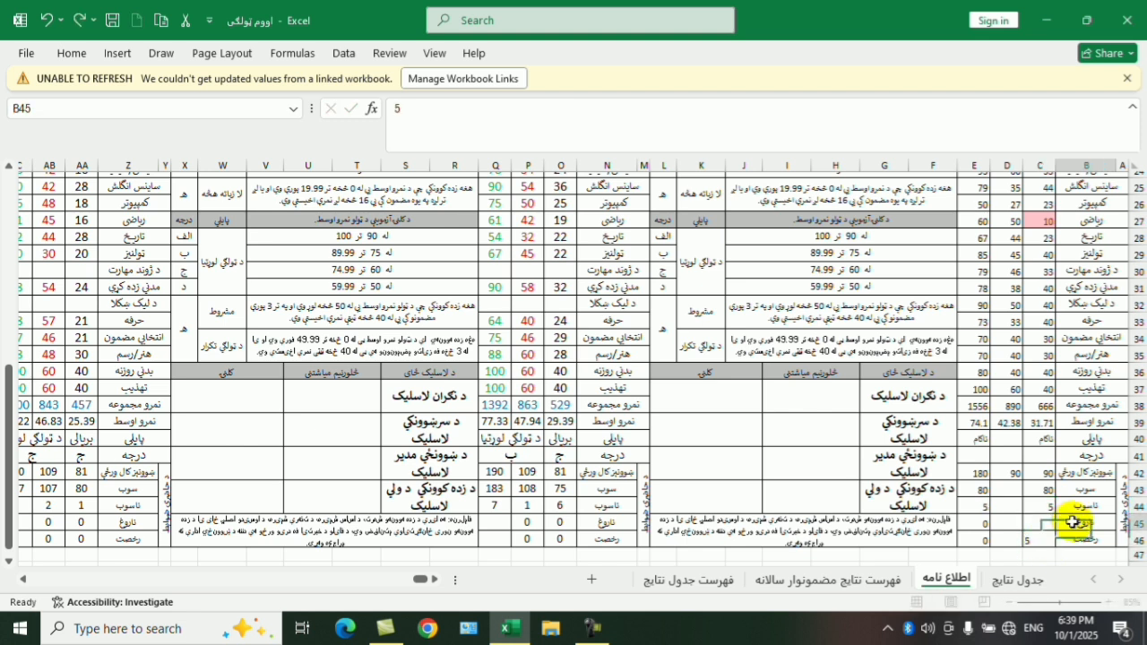
drag(1047, 491, 1049, 538)
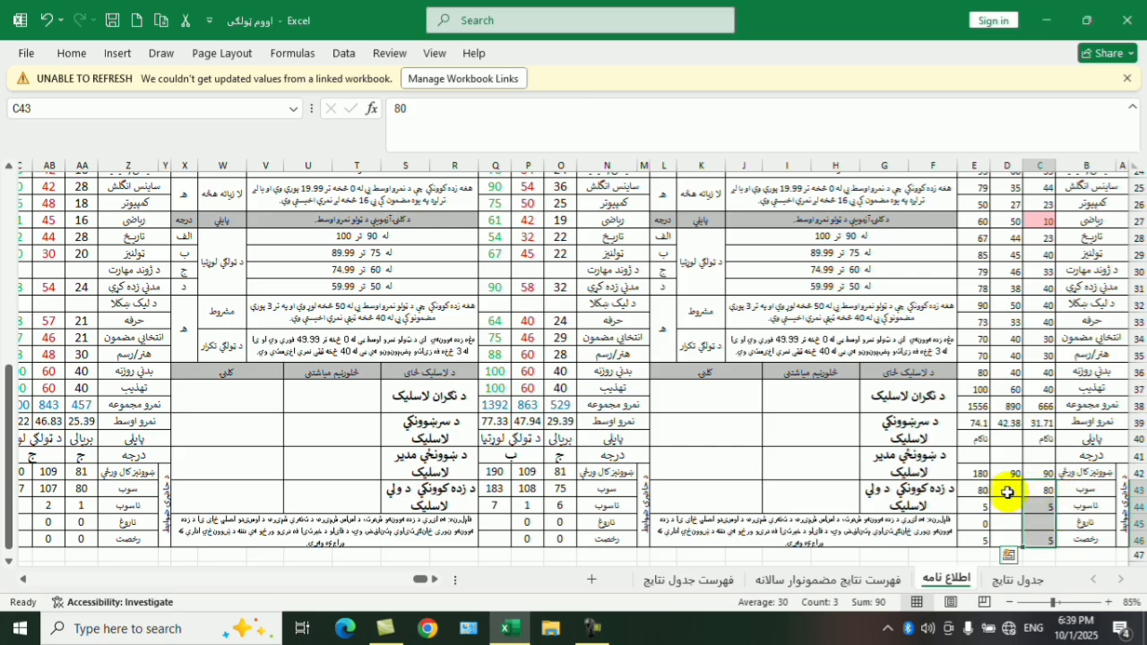
- Enter 88 present days in D43 and 2 absent days in D44 of the attendance section
drag(1007, 492, 1009, 520)
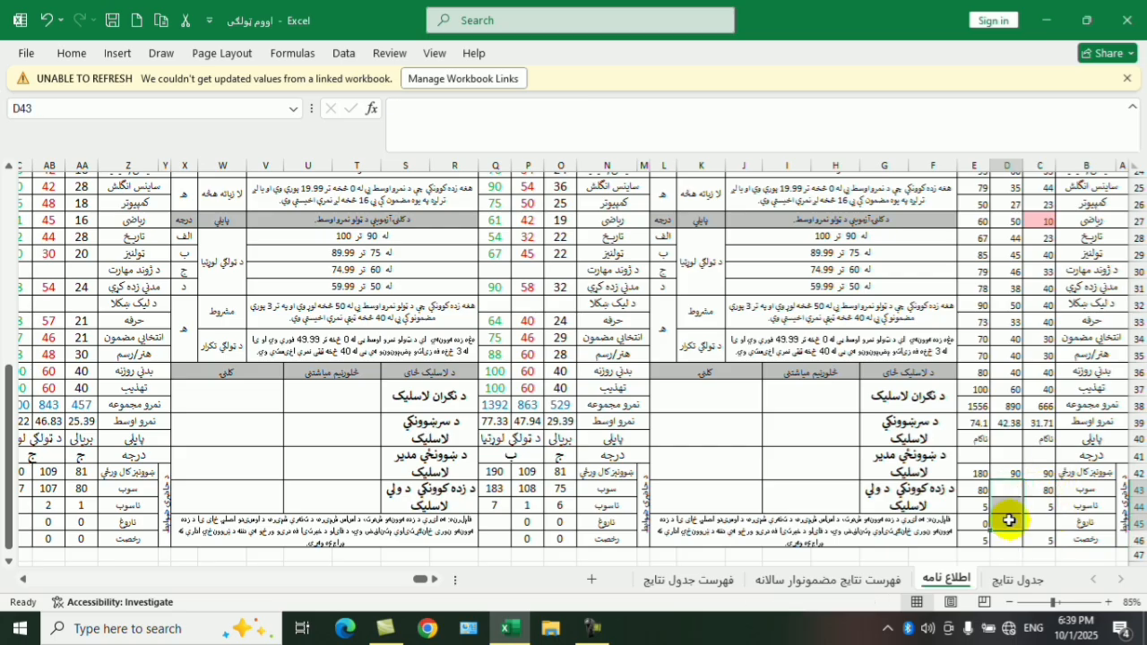
click(1067, 504)
click(1015, 488)
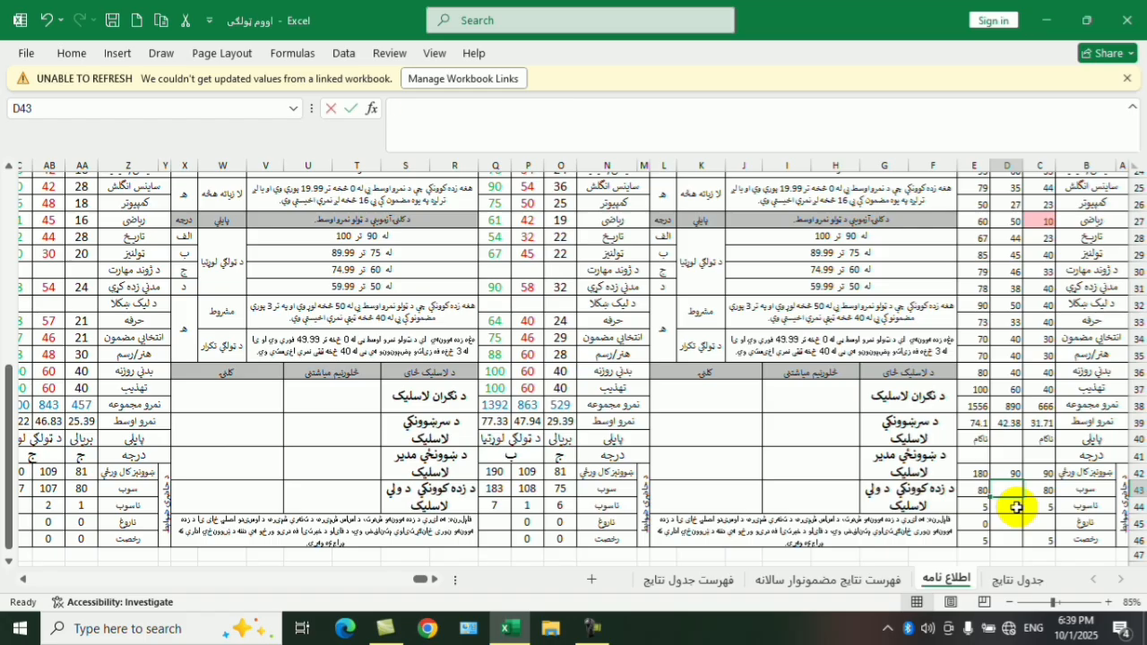
text(88)
key(Return)
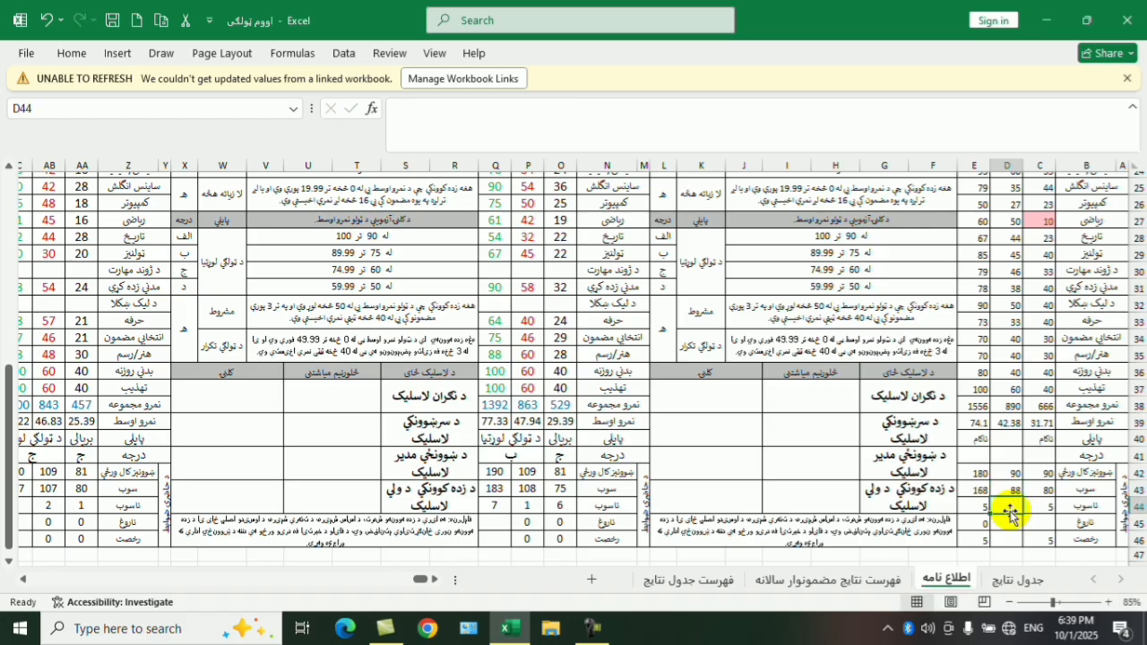
text(2)
click(1082, 522)
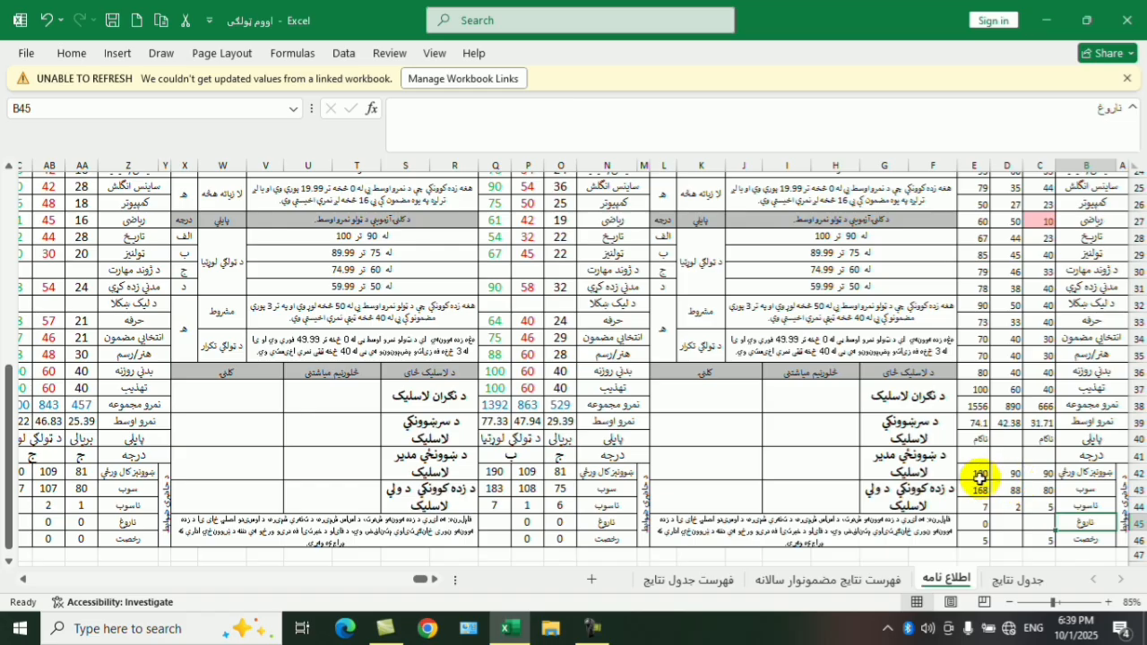
- Check the attendance totals in column E against the day counts entered in columns C and D
click(980, 475)
click(976, 491)
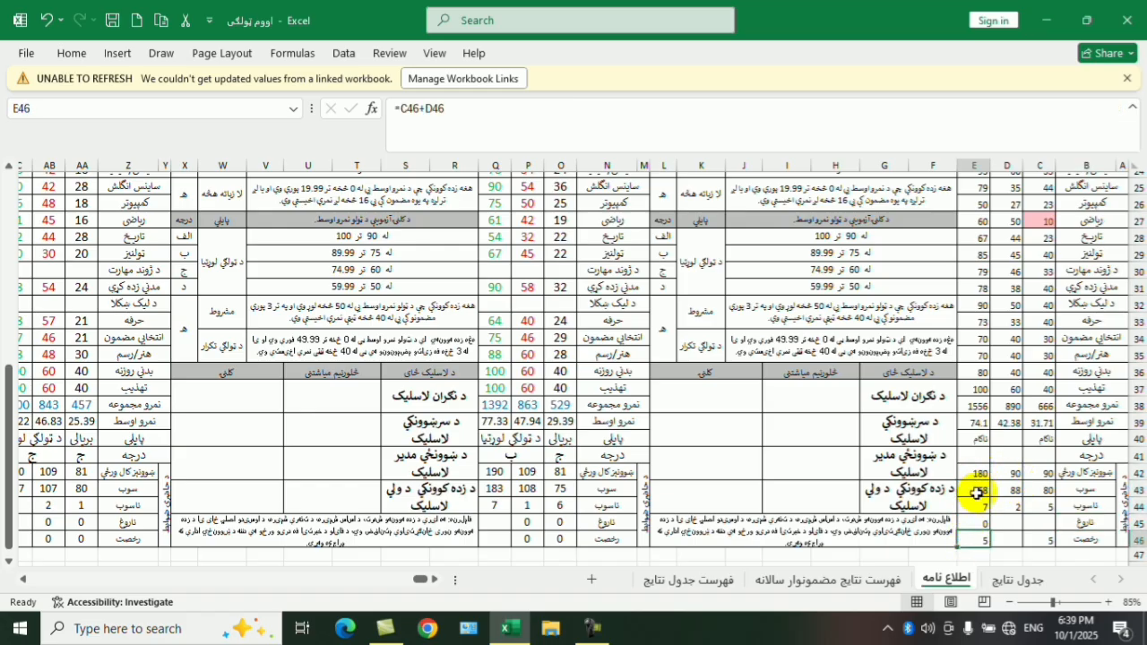
mouse_move(973, 494)
mouse_down()
mouse_move(976, 529)
mouse_move(973, 475)
mouse_up()
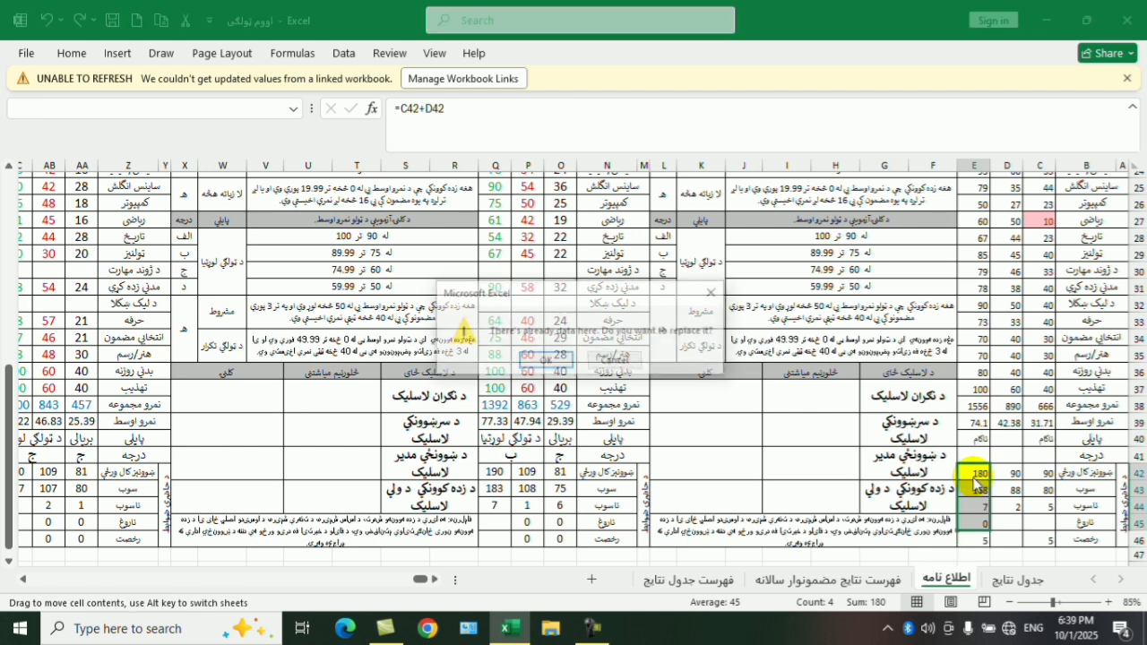
click(615, 360)
click(1047, 474)
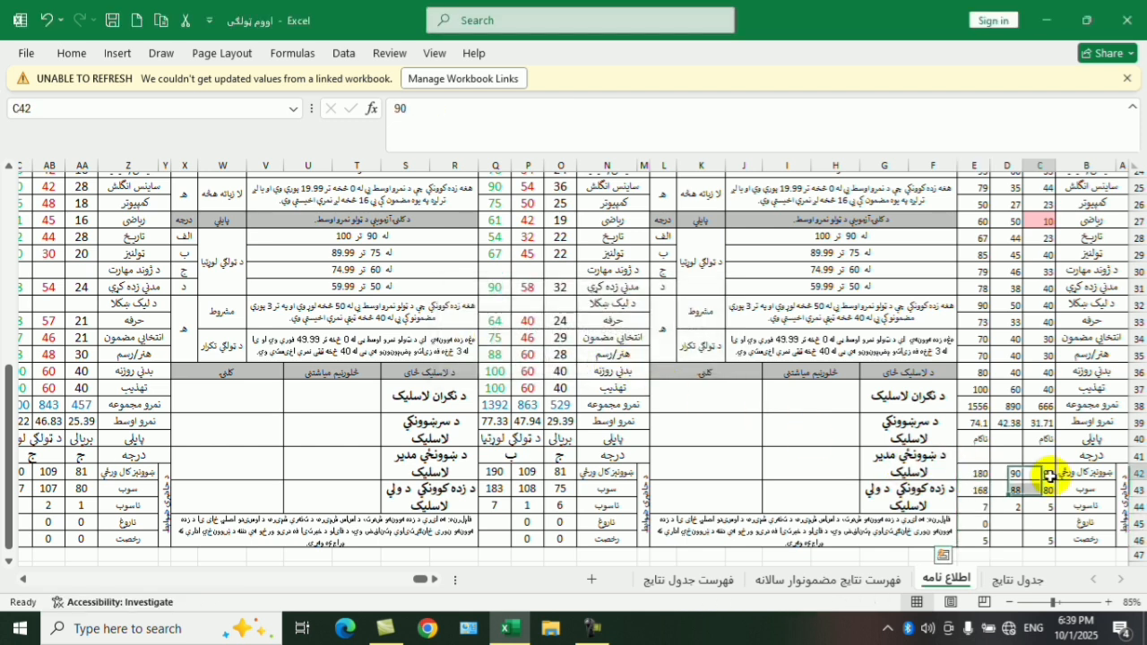
- Review the first student's report card from the sample marks table to the result rows, and glance at the جدول نتایج sheet
scroll(1050, 481, up, 7)
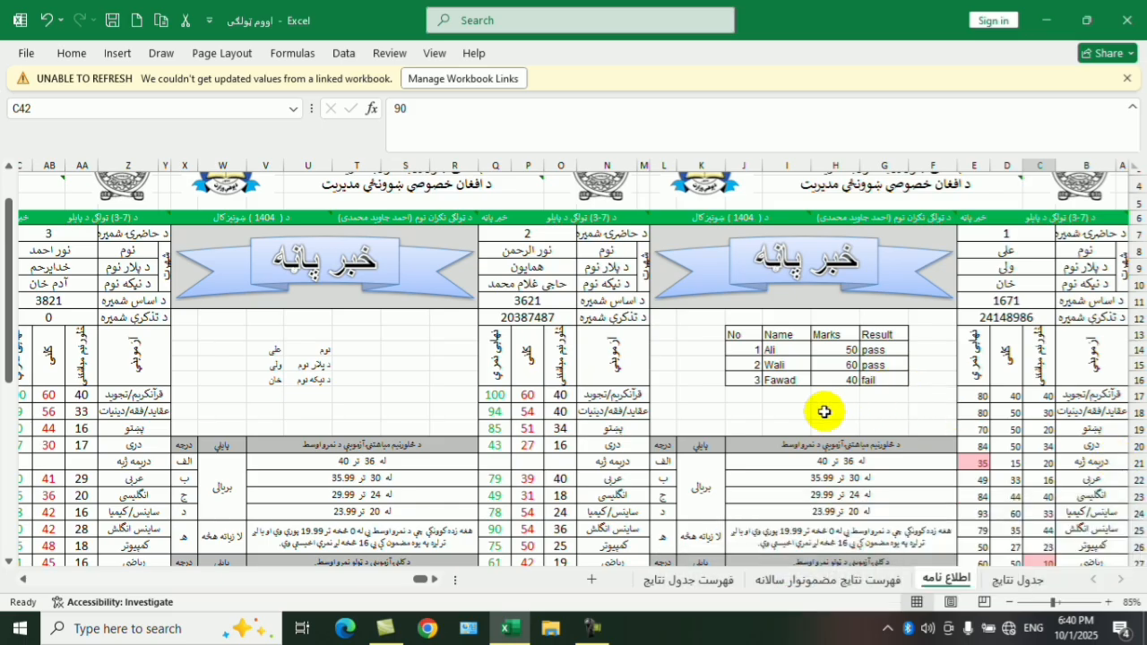
click(820, 410)
click(794, 409)
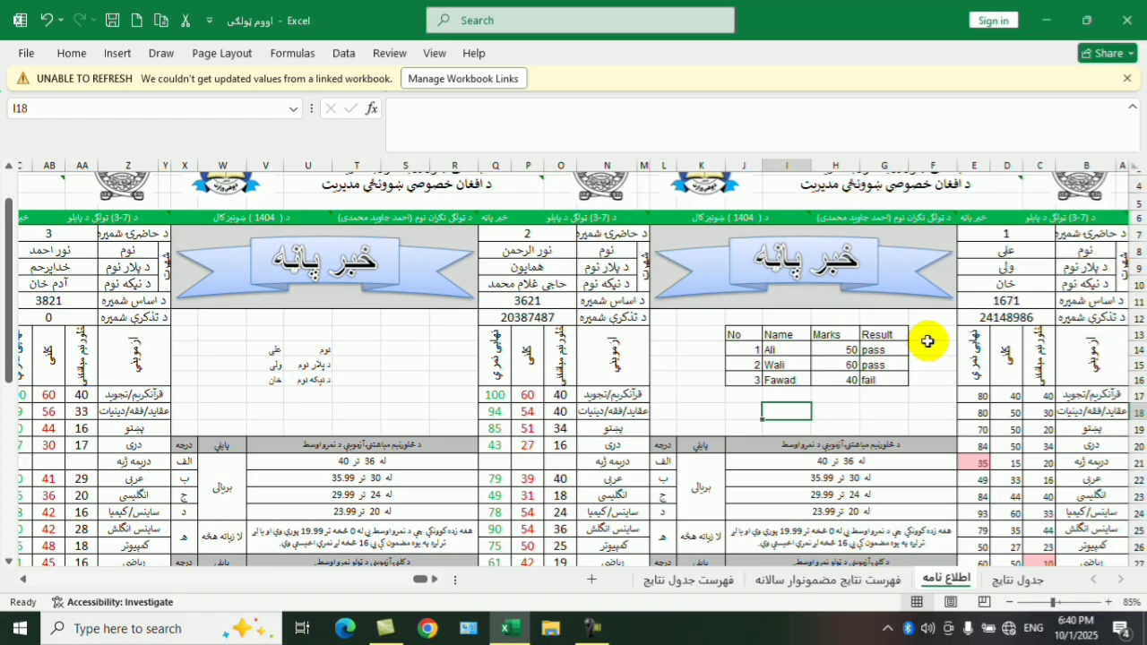
click(847, 395)
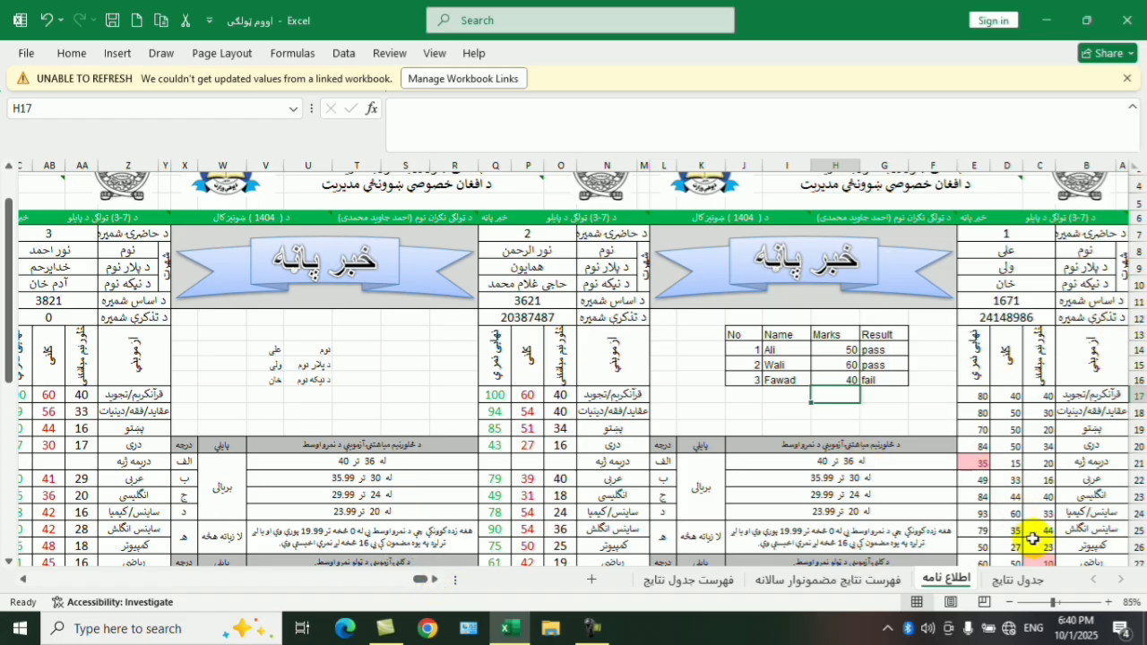
click(1017, 580)
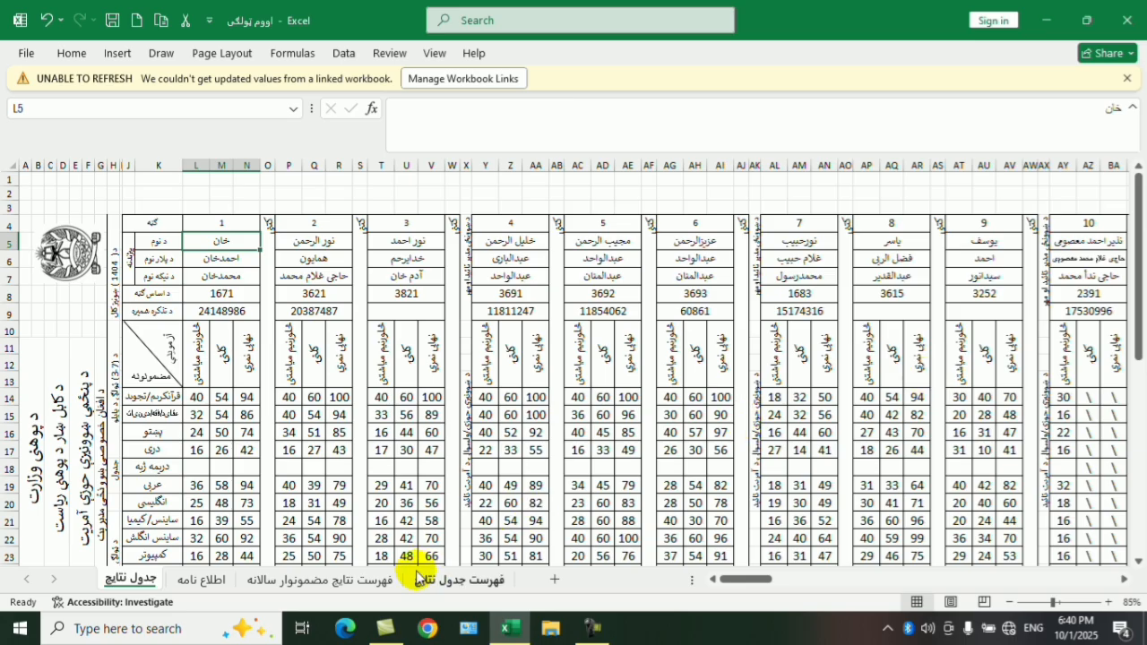
click(198, 579)
click(1013, 429)
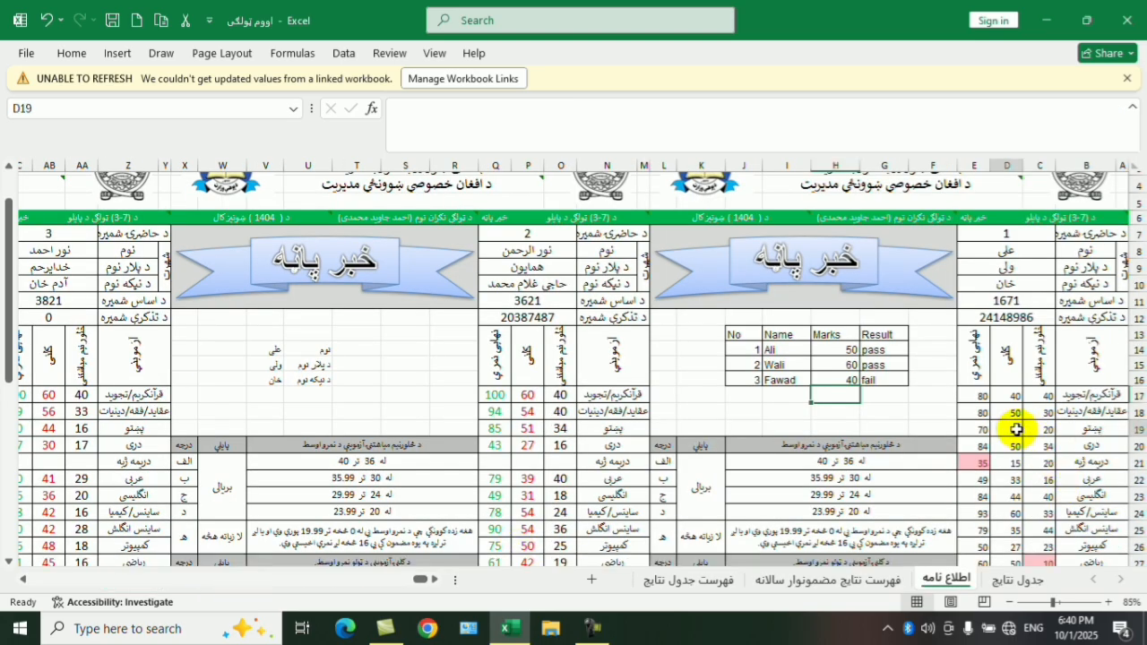
scroll(1024, 457, down, 2)
scroll(1025, 460, down, 2)
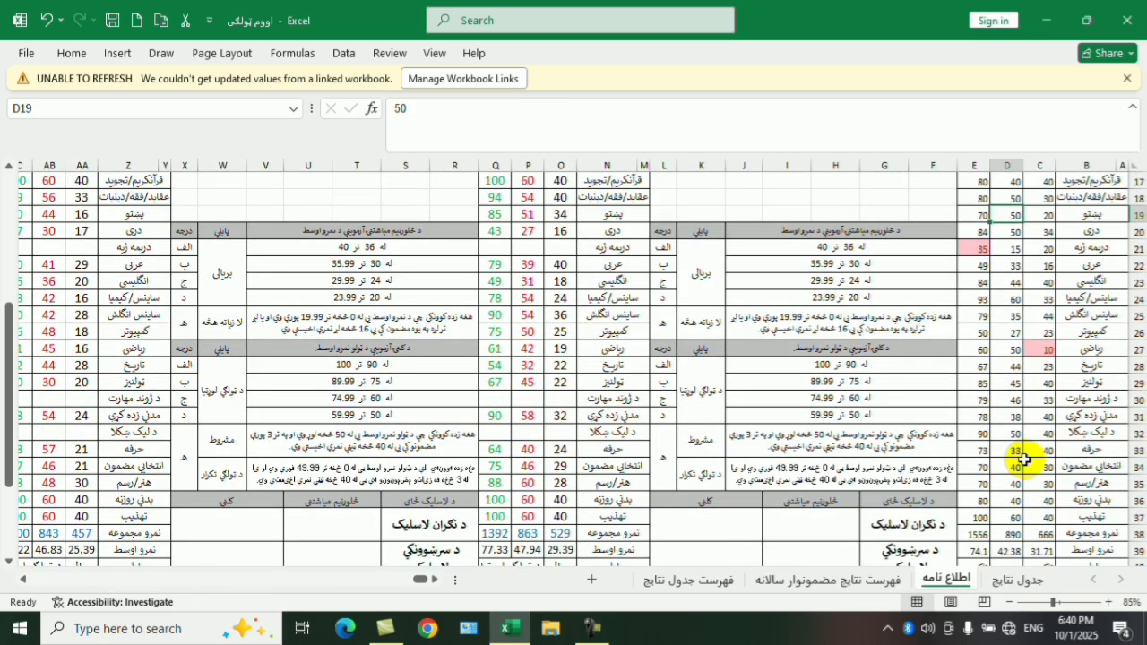
scroll(1022, 466, down, 2)
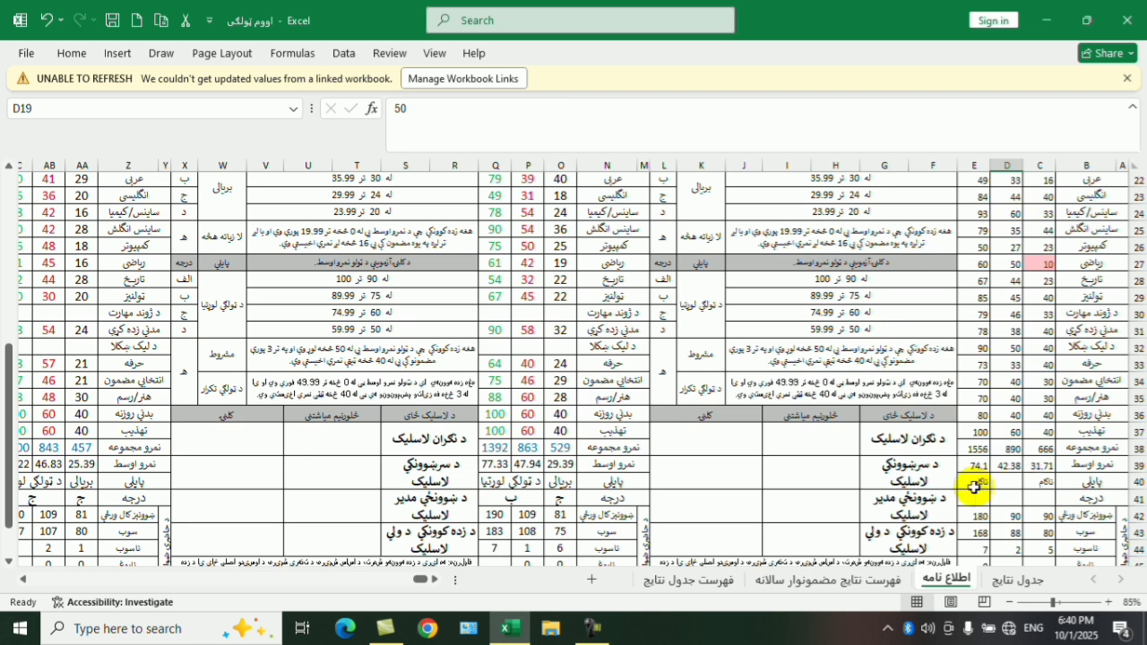
scroll(974, 484, up, 3)
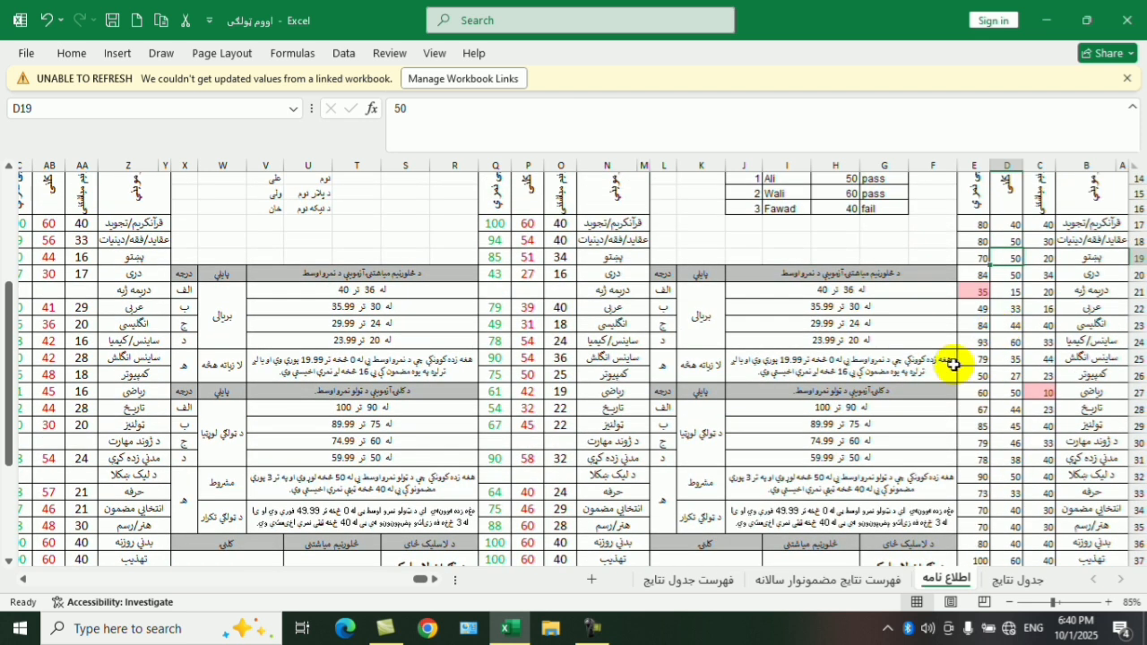
- Close the workbook and save its changes
click(1127, 20)
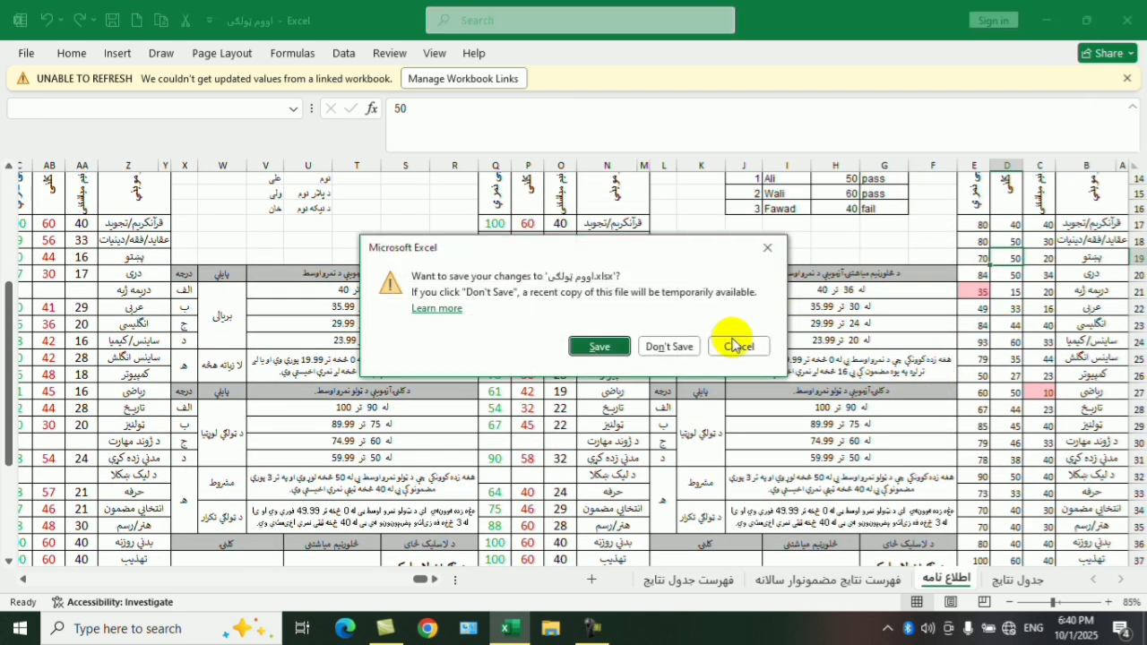
click(599, 347)
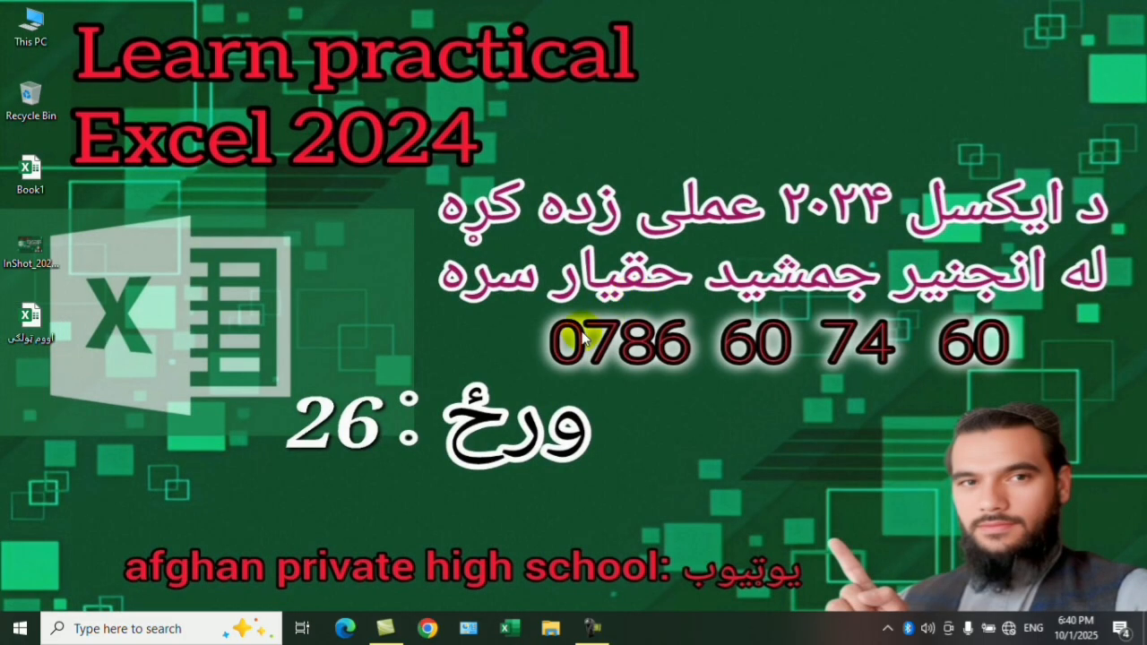